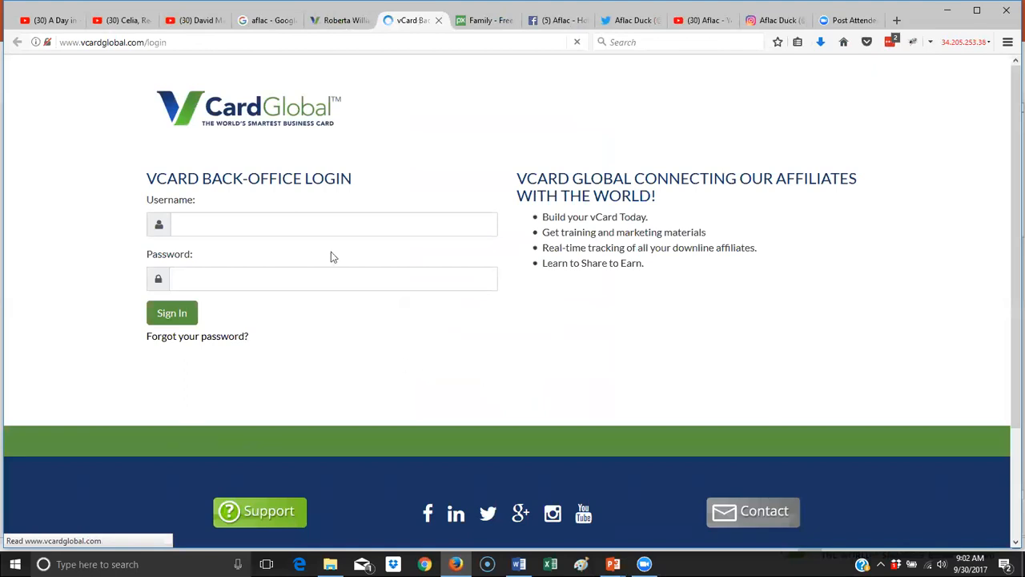
# - Sign in to the back office with the agent's username and password
pyautogui.click(274, 223)
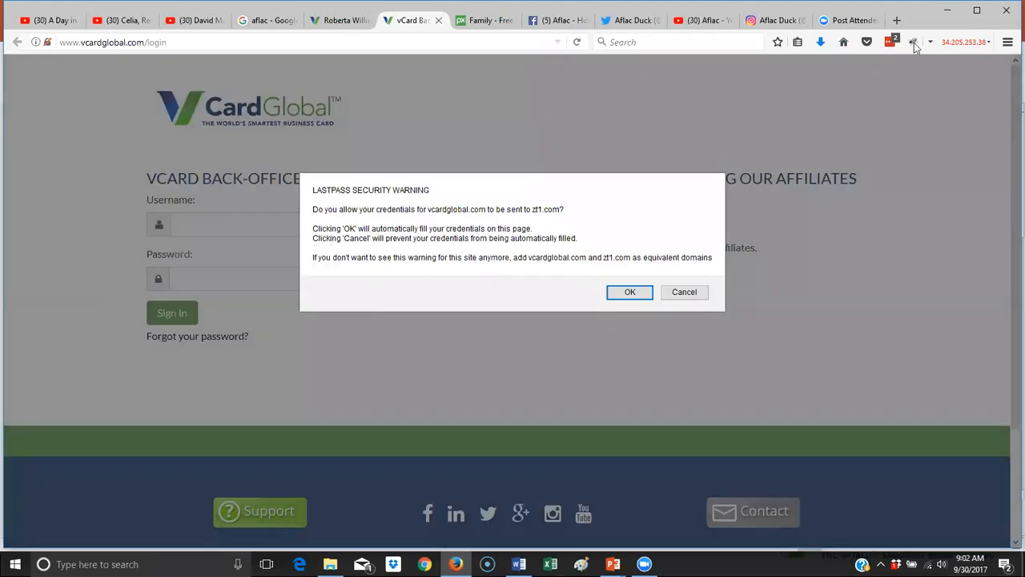
pyautogui.click(630, 292)
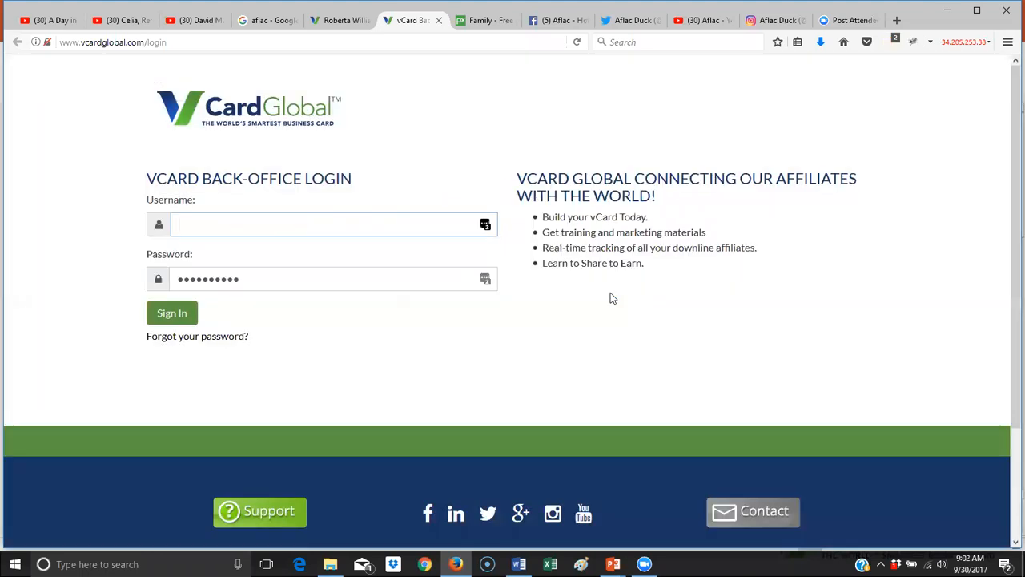
pyautogui.doubleClick(326, 227)
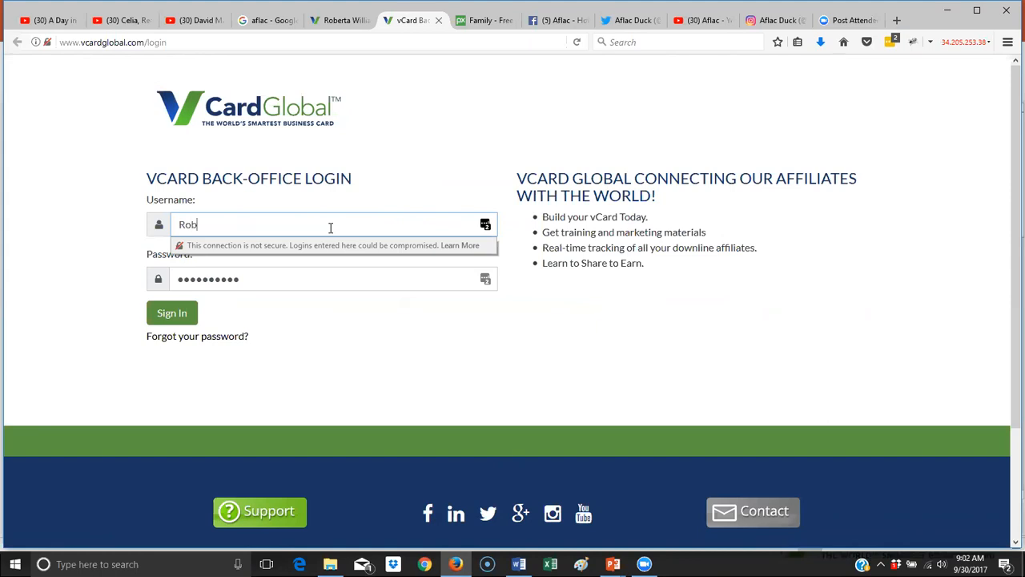
pyautogui.press('Tab')
pyautogui.write('a••••••')
pyautogui.press('Return')
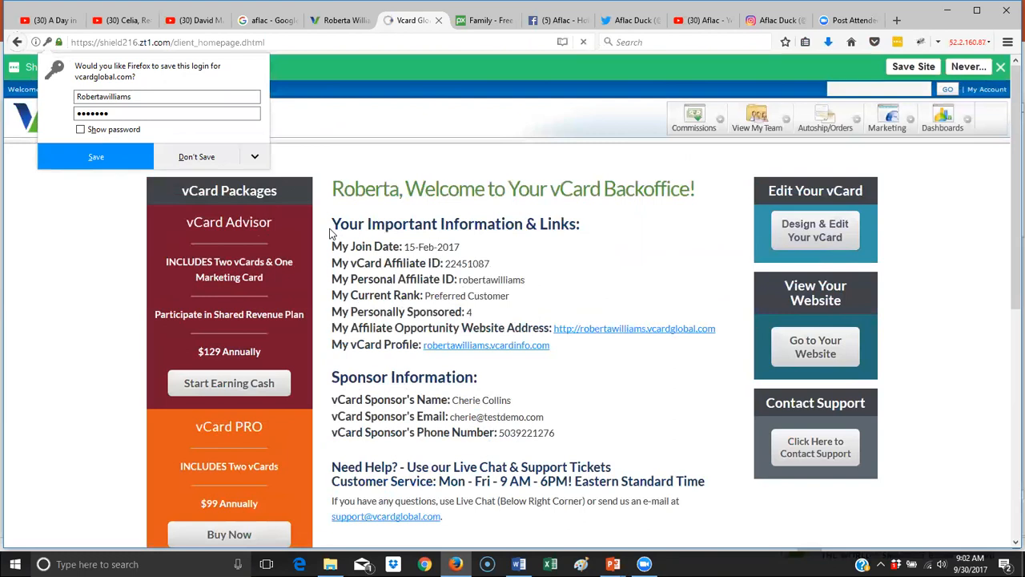
# - Decline saving the login in both Firefox and LastPass
pyautogui.click(196, 156)
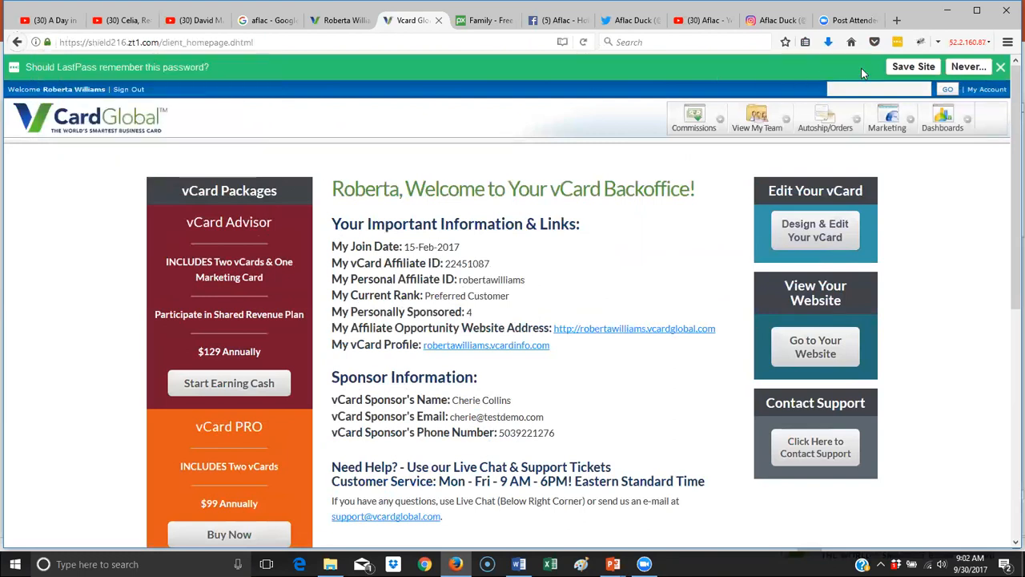
pyautogui.click(1000, 66)
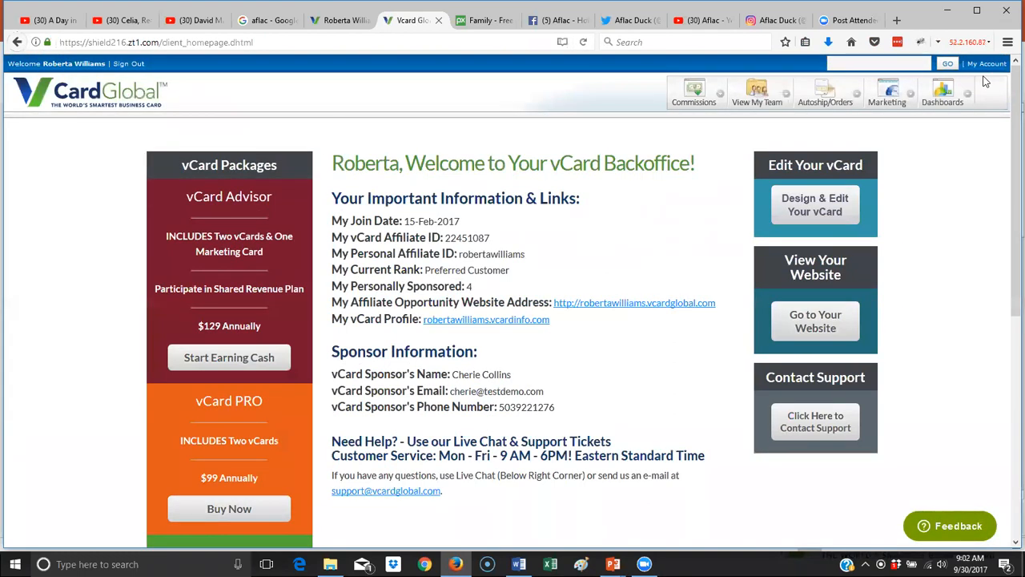
pyautogui.click(967, 94)
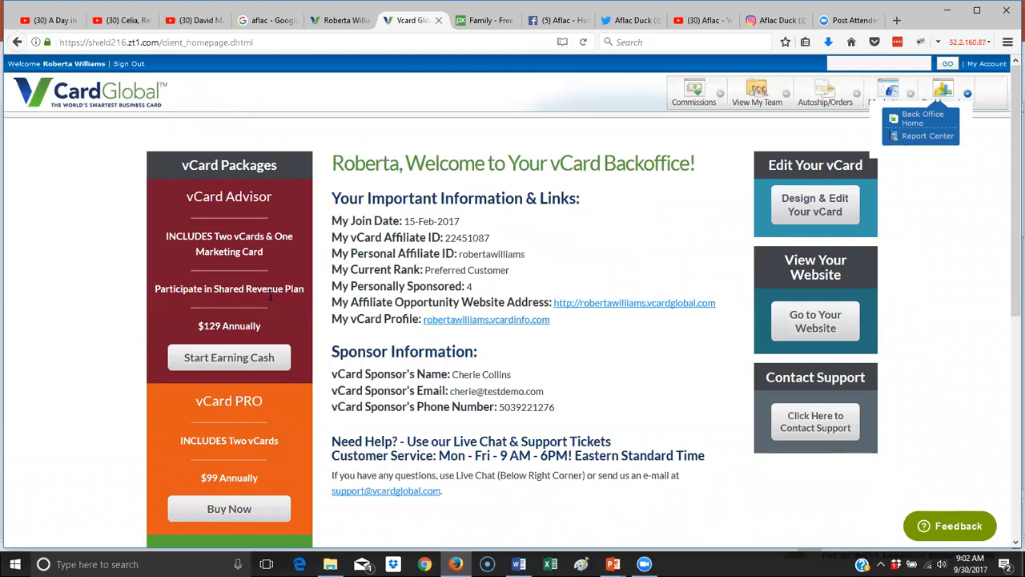
# - Browse the vCard packages and go to the Design & Edit Your vCard area
pyautogui.scroll(-1, 270, 296)
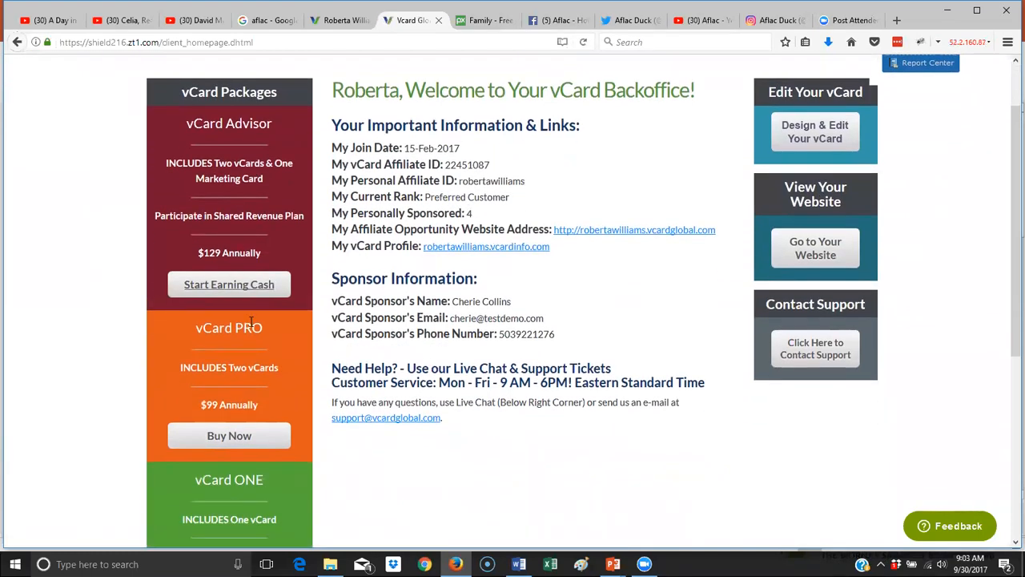
pyautogui.scroll(-2, 232, 376)
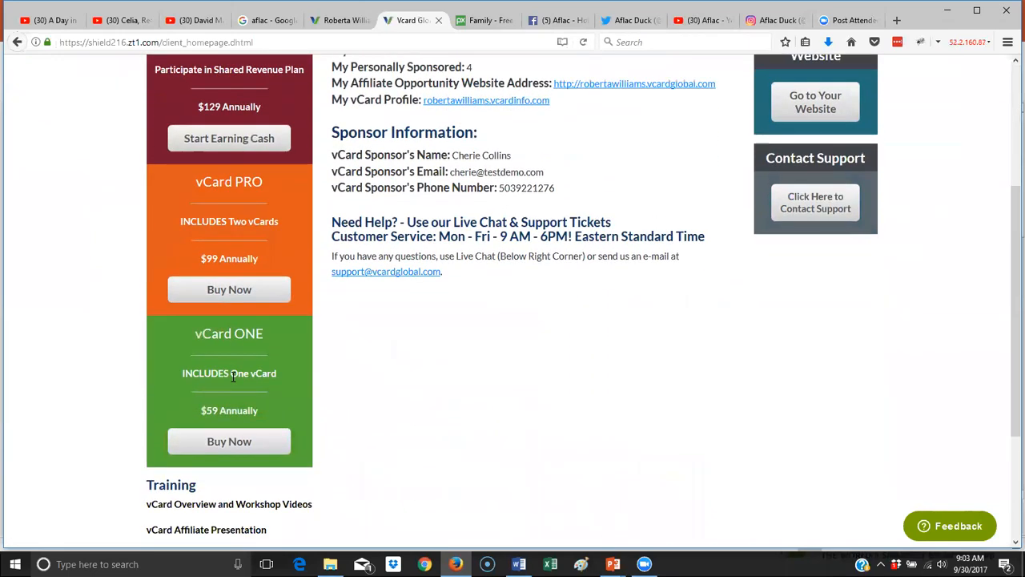
pyautogui.scroll(1, 237, 373)
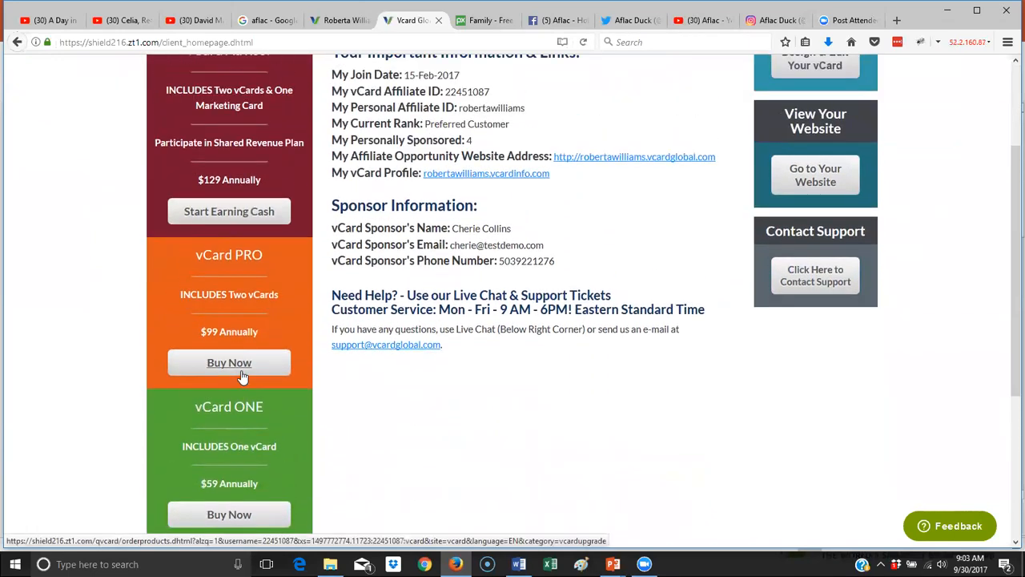
pyautogui.scroll(1, 242, 376)
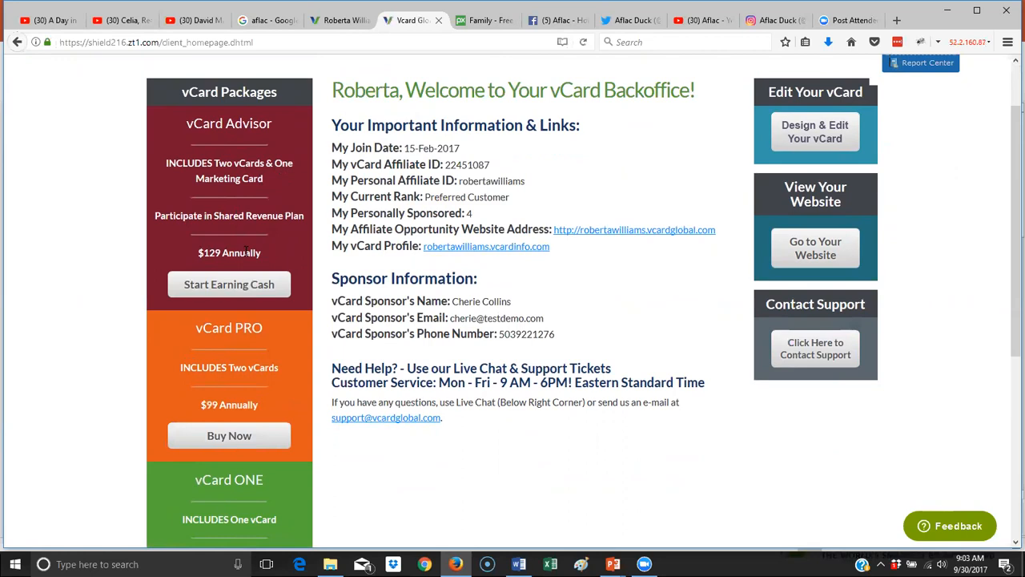
pyautogui.scroll(-3, 245, 249)
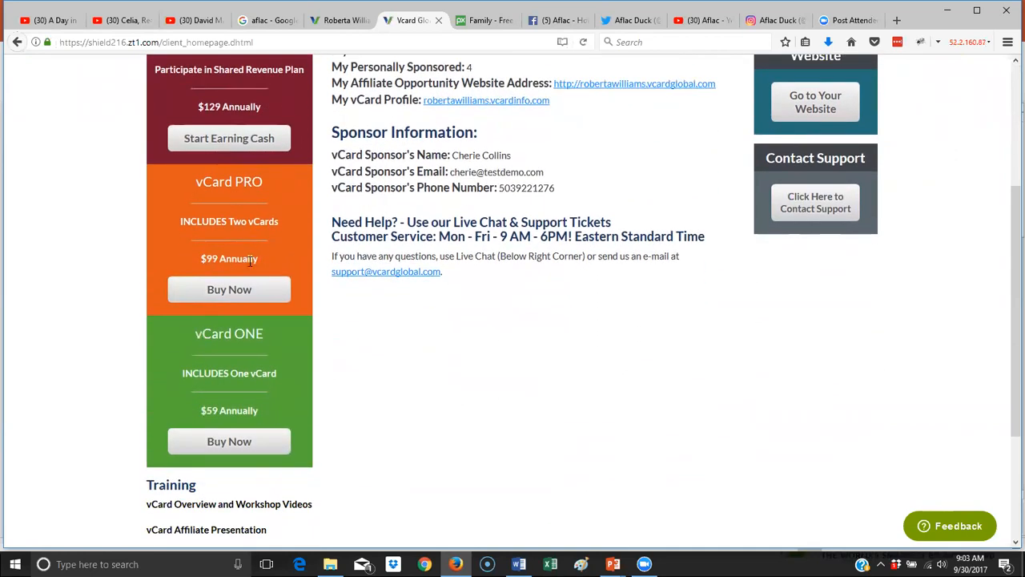
pyautogui.scroll(-3, 251, 260)
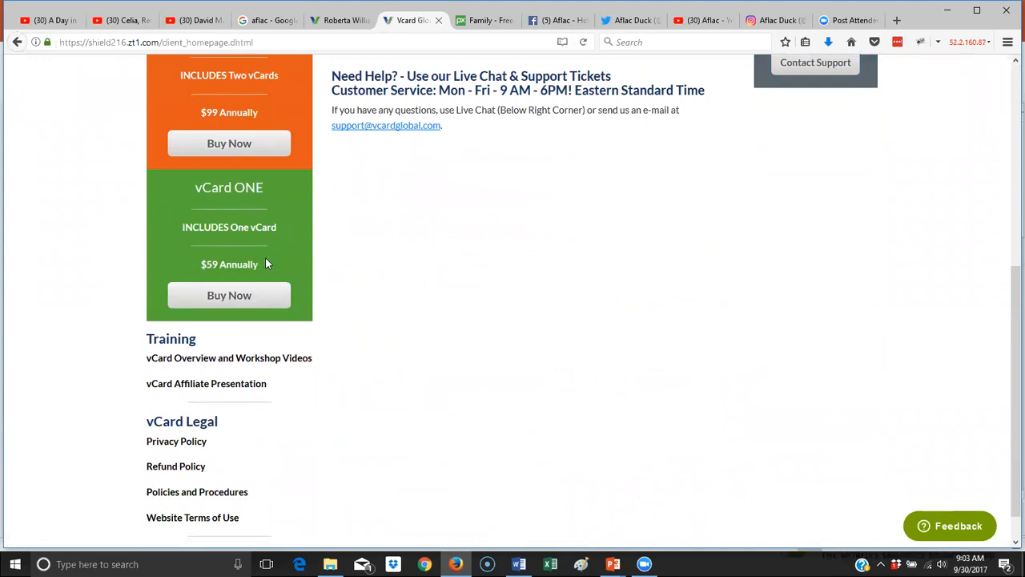
pyautogui.scroll(8, 265, 260)
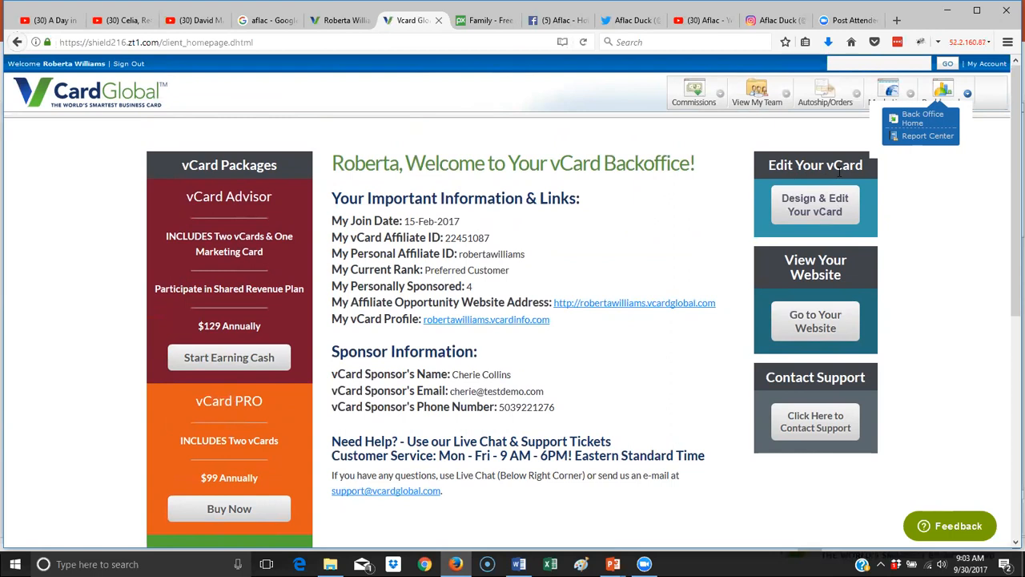
pyautogui.click(823, 214)
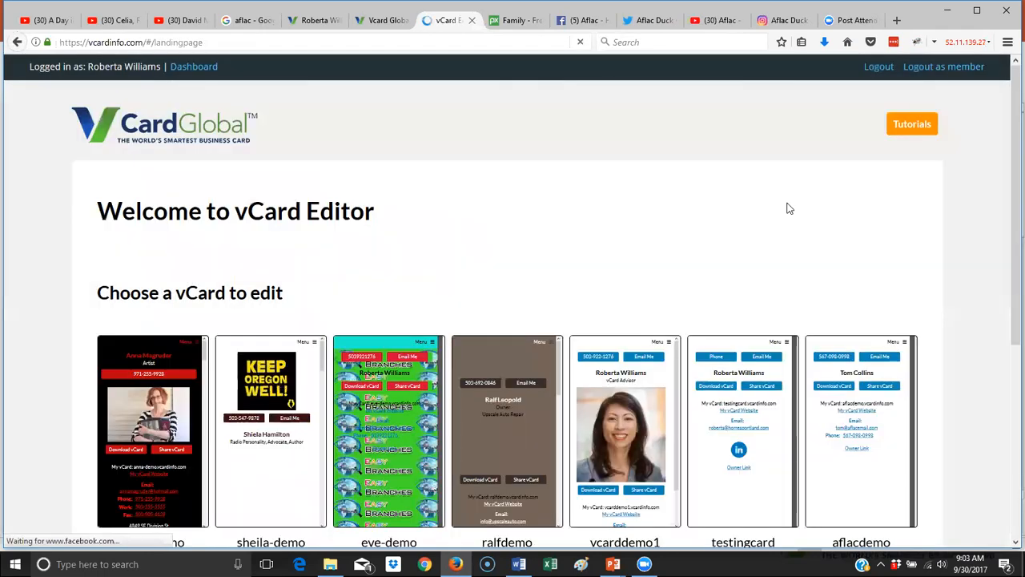
# - Select the aflacdemo card and launch its Set-up Wizard
pyautogui.scroll(-1, 788, 209)
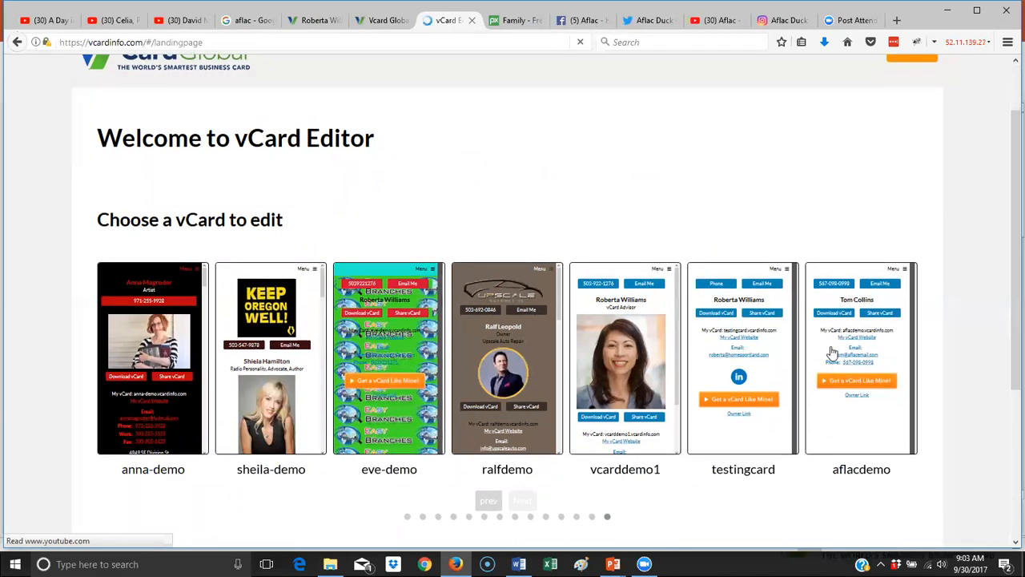
pyautogui.scroll(-1, 881, 349)
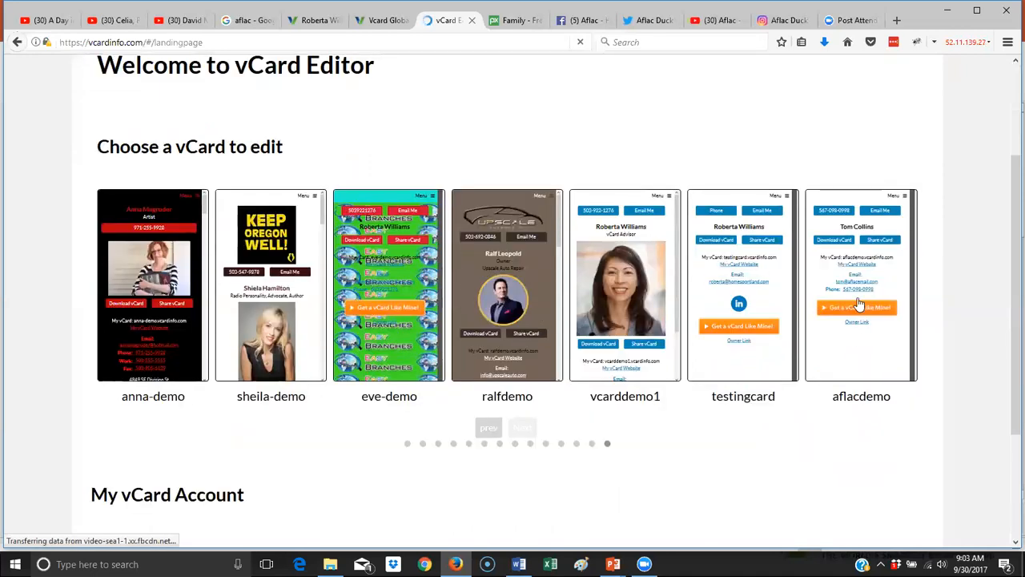
pyautogui.click(858, 303)
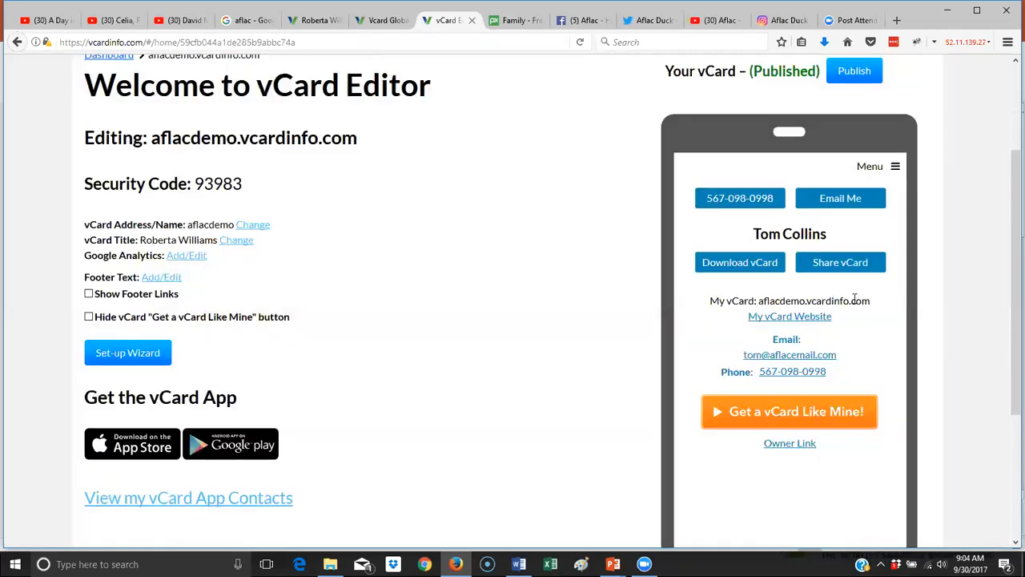
pyautogui.scroll(2, 449, 257)
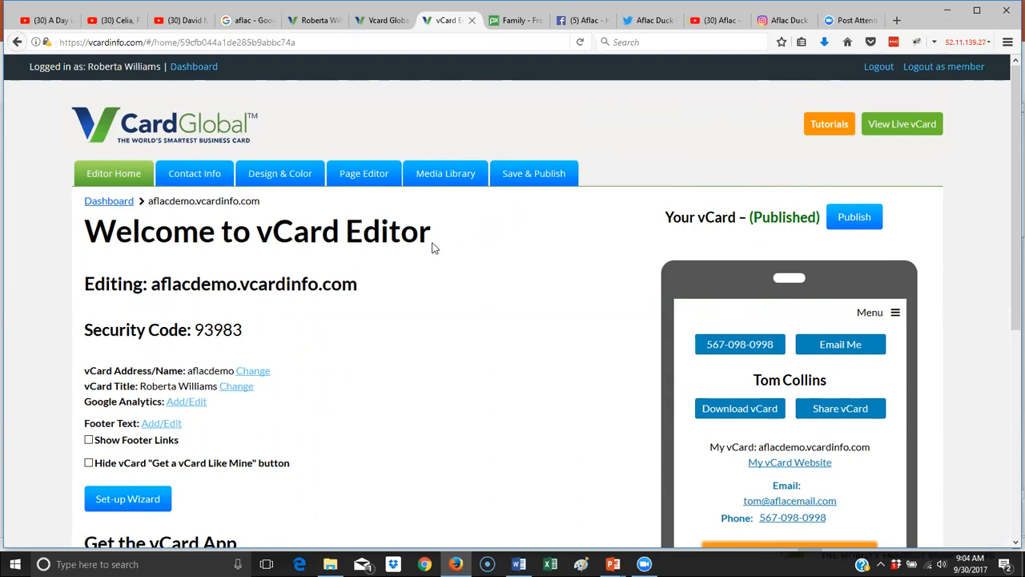
pyautogui.scroll(-2, 430, 245)
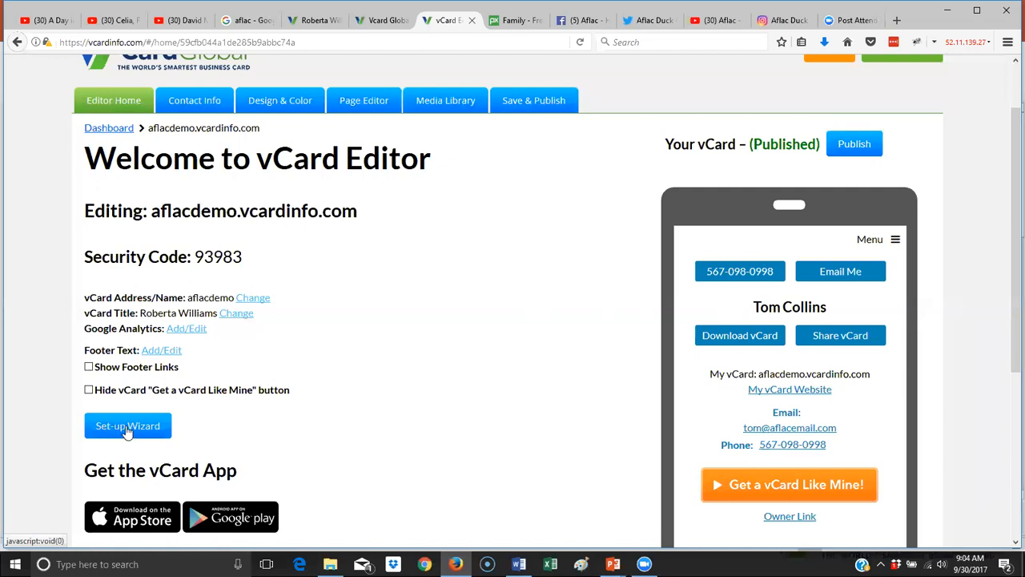
pyautogui.click(126, 429)
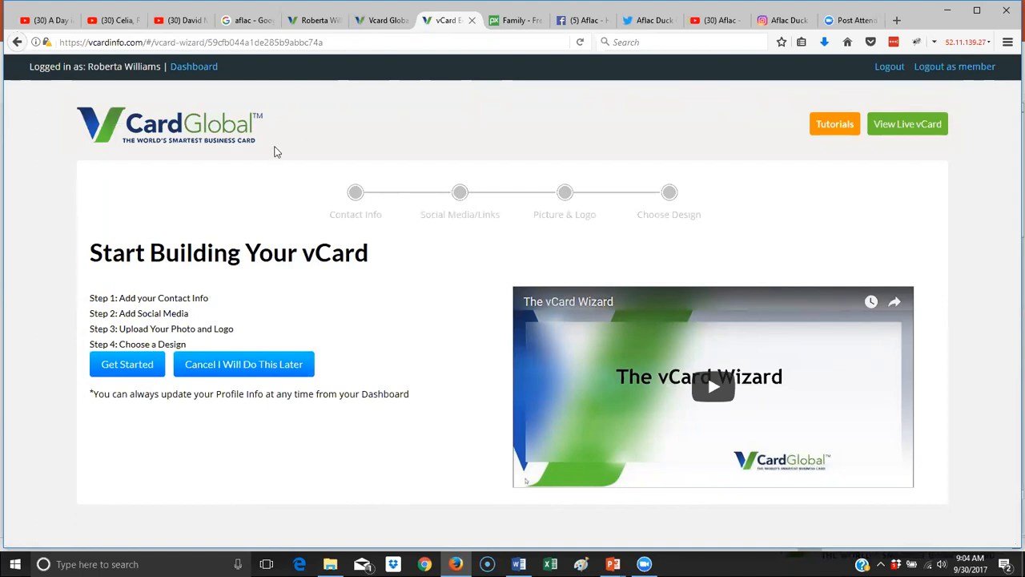
# - Start the contact info step and enter business Aflac and job title Agent
pyautogui.click(119, 366)
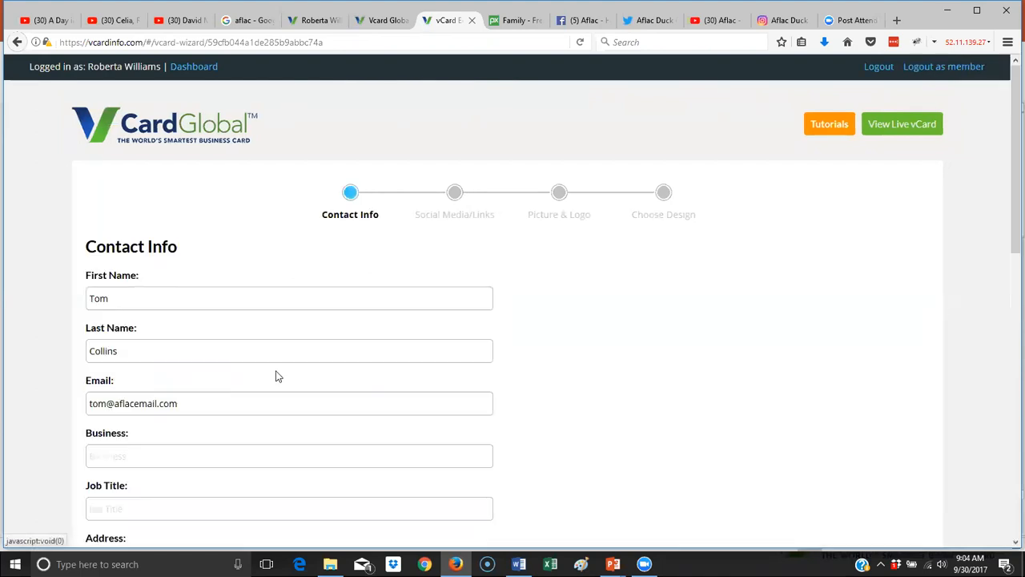
pyautogui.scroll(-1, 225, 288)
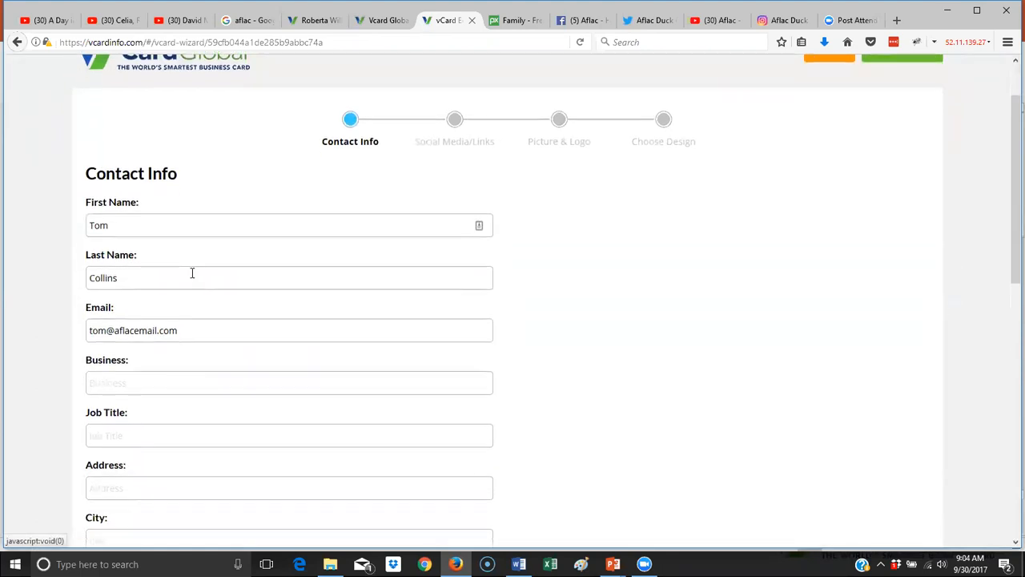
pyautogui.click(173, 379)
pyautogui.write('A')
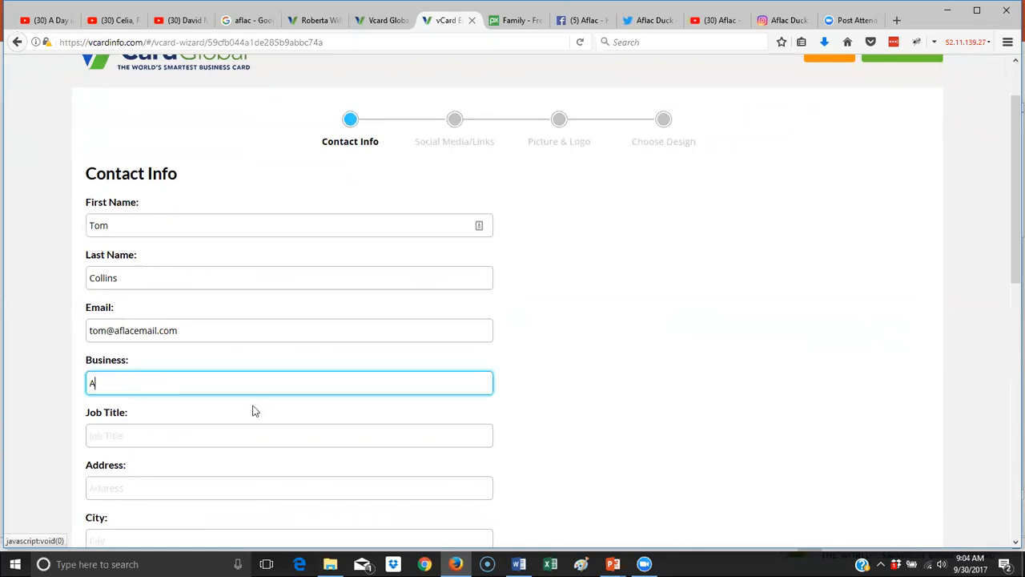
pyautogui.write('flac')
pyautogui.press('Tab')
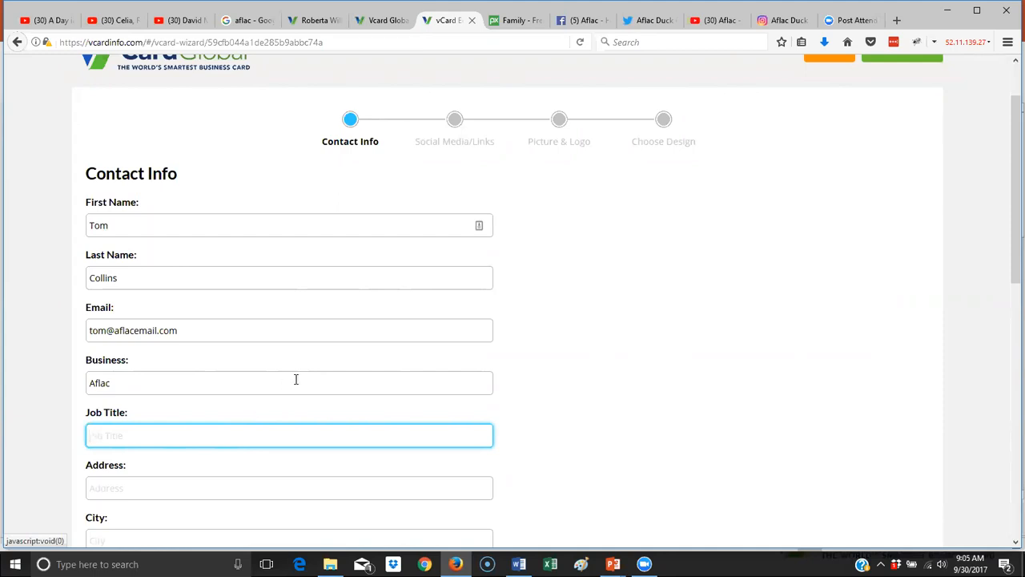
pyautogui.scroll(-3, 337, 401)
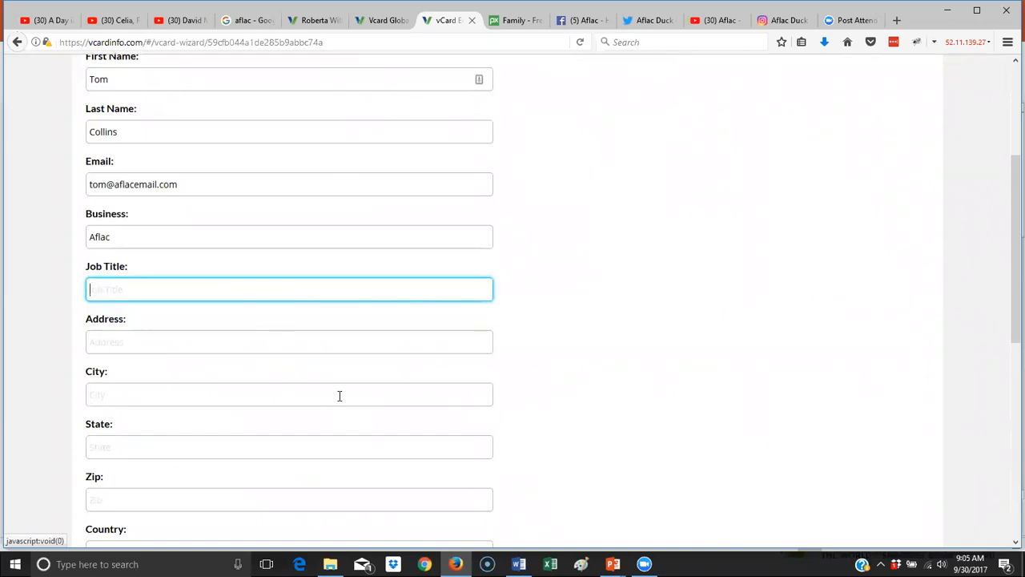
pyautogui.write('Agent')
pyautogui.press('Tab')
# - Fill in the street address, city, state and zip code fields
pyautogui.press('Tab')
pyautogui.write('Portland')
pyautogui.press('Tab')
pyautogui.write('OR')
pyautogui.press('Tab')
pyautogui.write('97')
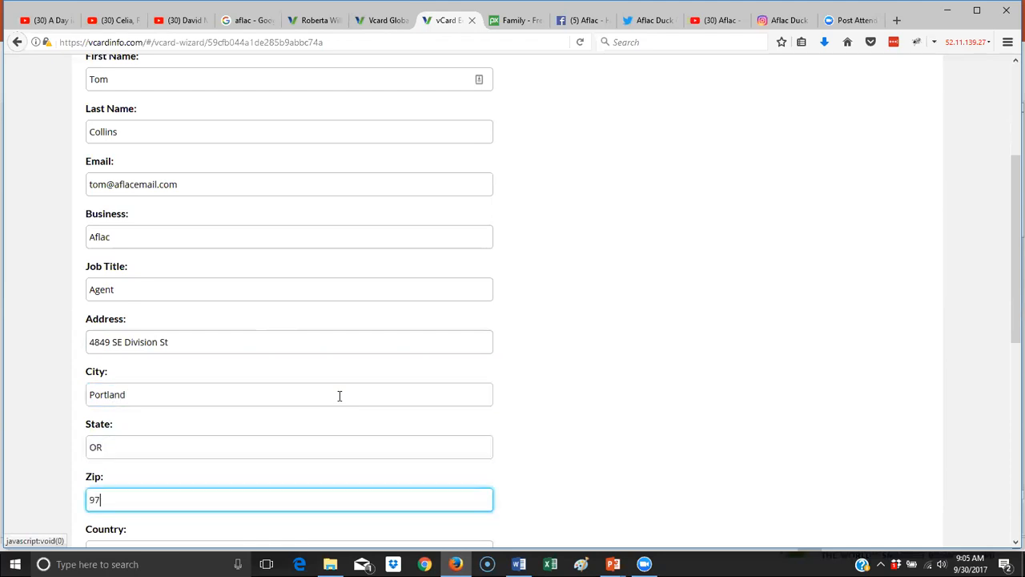
pyautogui.write('206')
# - Replace the street address field's contents with the pasted address
pyautogui.click(107, 345)
pyautogui.moveTo(107, 345); pyautogui.dragTo(78, 343)
pyautogui.hotkey('ctrl', 'c')
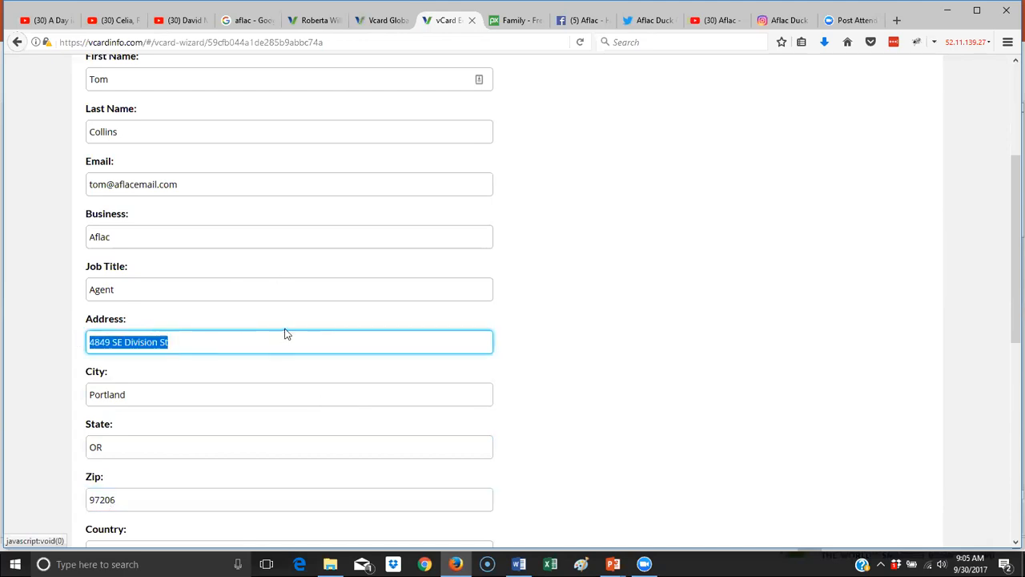
pyautogui.scroll(-1, 287, 327)
pyautogui.scroll(-2, 287, 330)
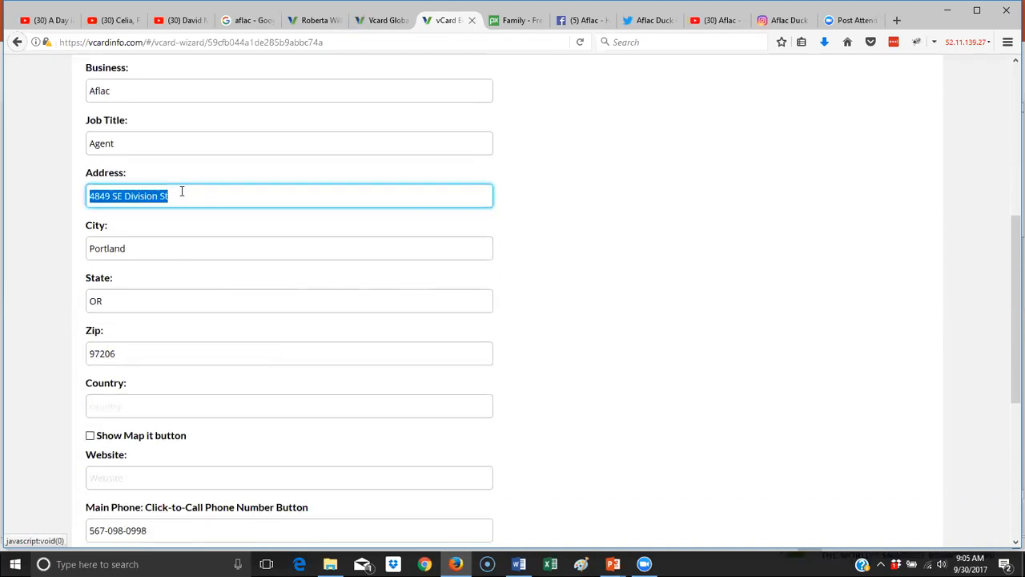
pyautogui.press('BackSpace')
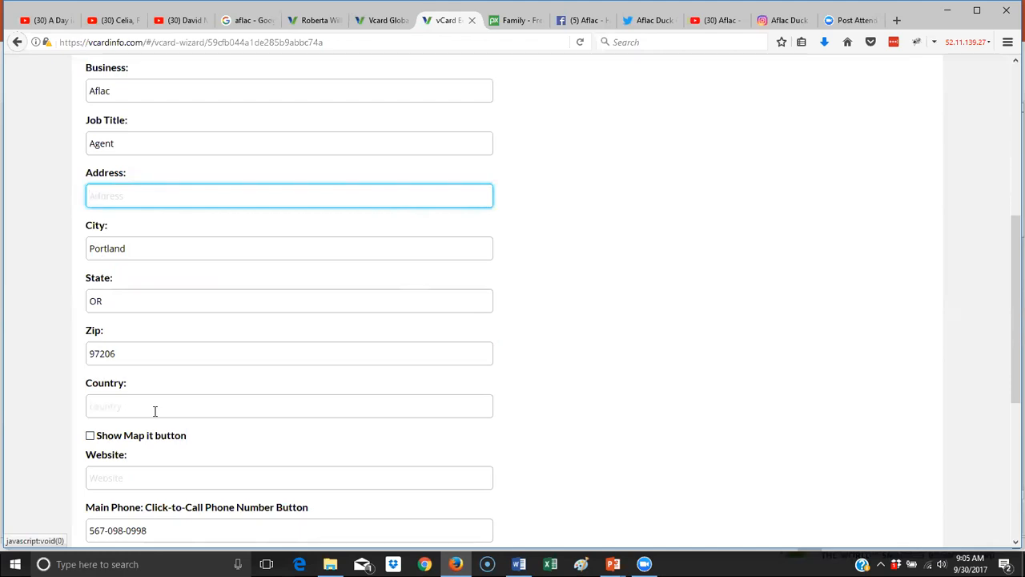
pyautogui.hotkey('ctrl', 'v')
# - Turn on the Show Map it button and set the website to aflac.com
pyautogui.click(90, 435)
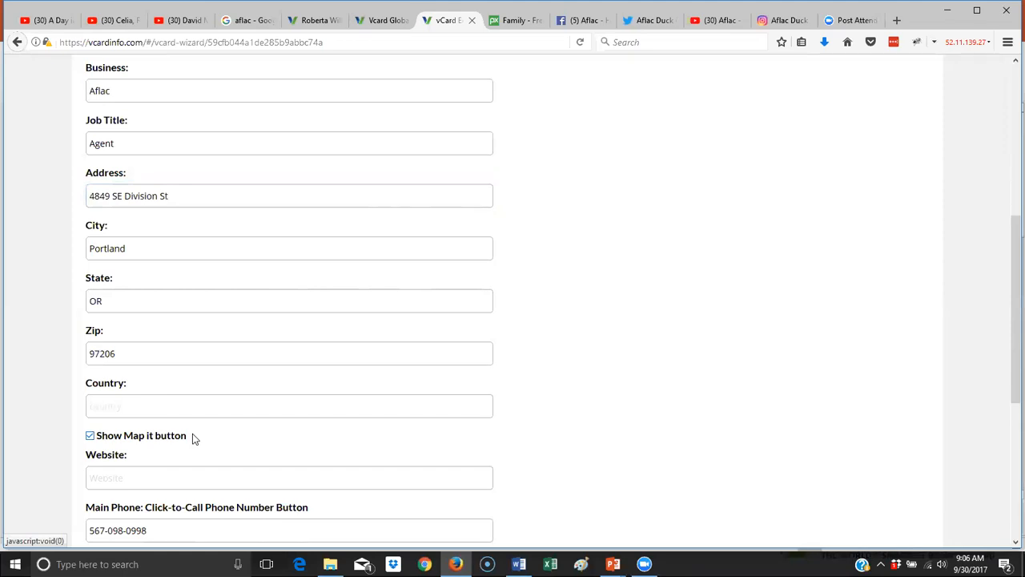
pyautogui.scroll(-5, 303, 452)
pyautogui.click(137, 253)
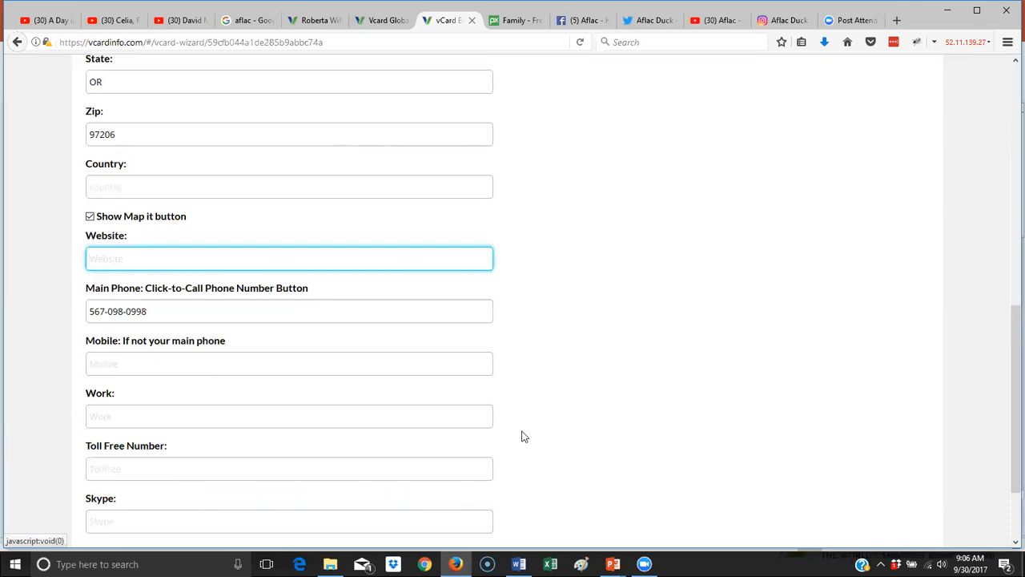
pyautogui.write('aflac.')
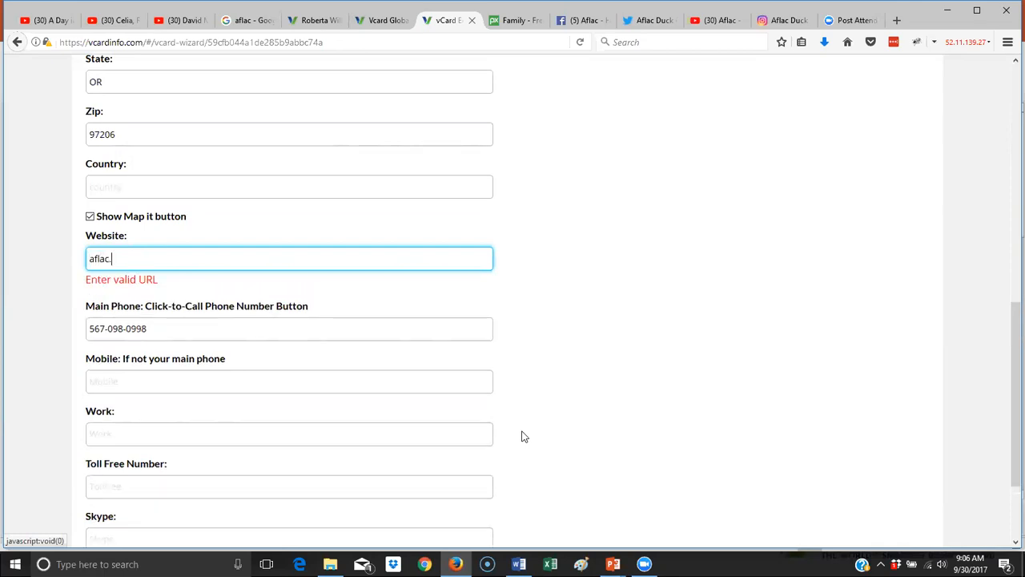
pyautogui.write('com')
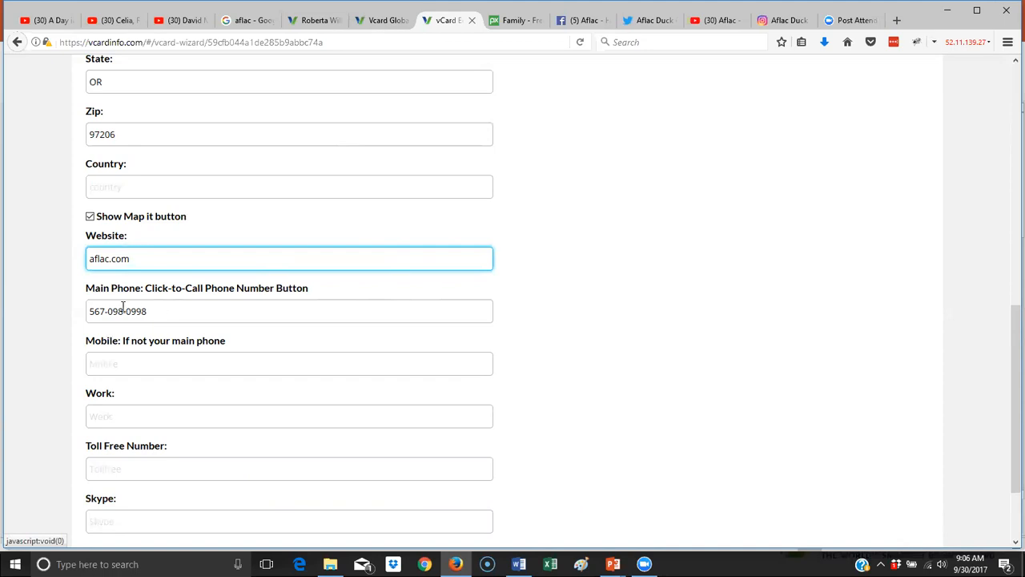
# - Remove the hyphens from the main phone number
pyautogui.scroll(-2, 165, 301)
pyautogui.click(108, 205)
pyautogui.press('BackSpace')
pyautogui.press('Right')
pyautogui.press('Right')
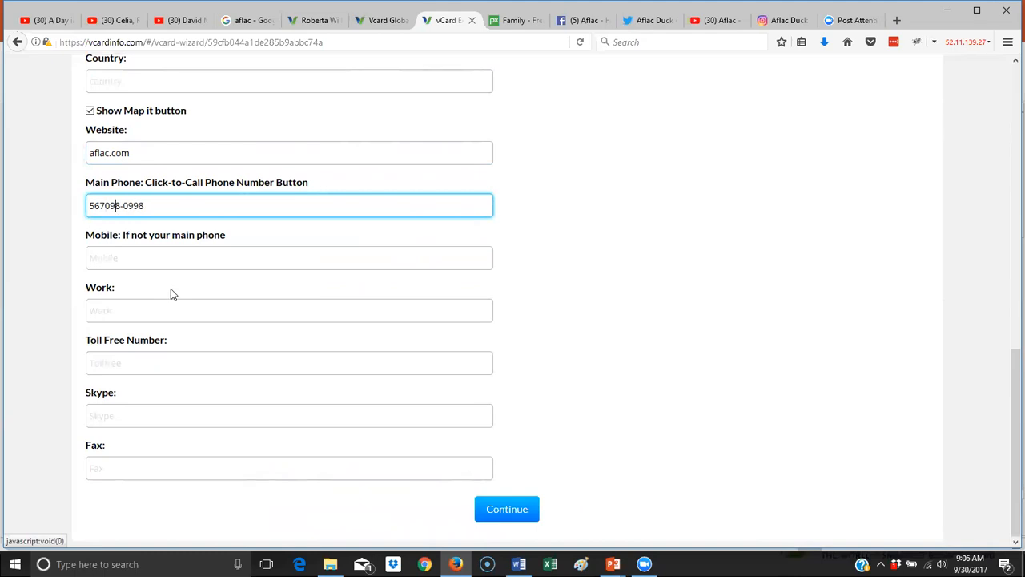
pyautogui.press('BackSpace')
# - Put the two hyphens back into the main phone number
pyautogui.click(199, 199)
pyautogui.press('Left')
pyautogui.press('Left')
pyautogui.press('Left')
pyautogui.press('Left')
pyautogui.press('Left')
pyautogui.write('-')
pyautogui.press('Right')
pyautogui.press('Right')
pyautogui.press('Right')
pyautogui.write('-')
# - Enter the fax number and save the contact info with Continue
pyautogui.click(158, 468)
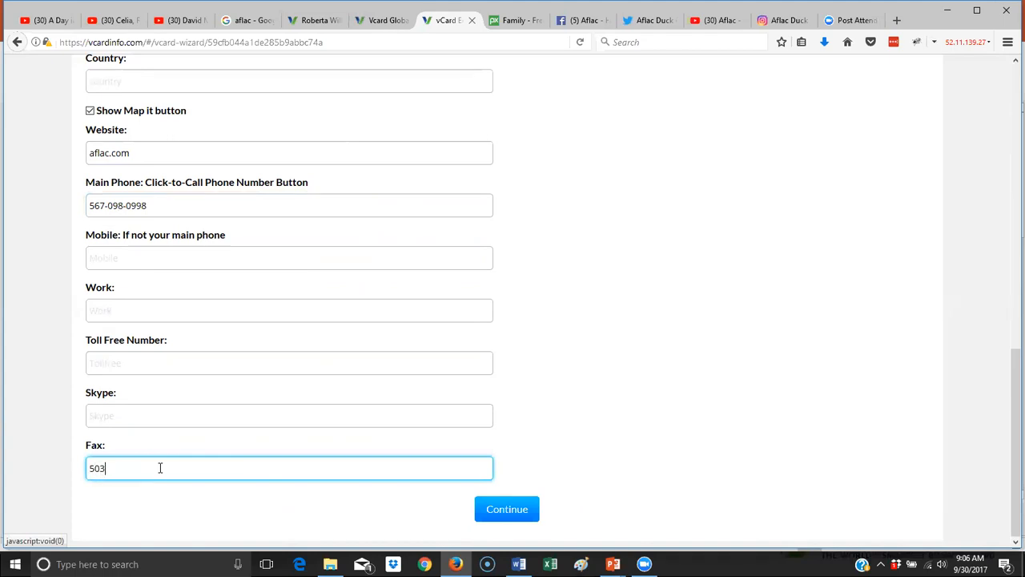
pyautogui.scroll(5, 160, 467)
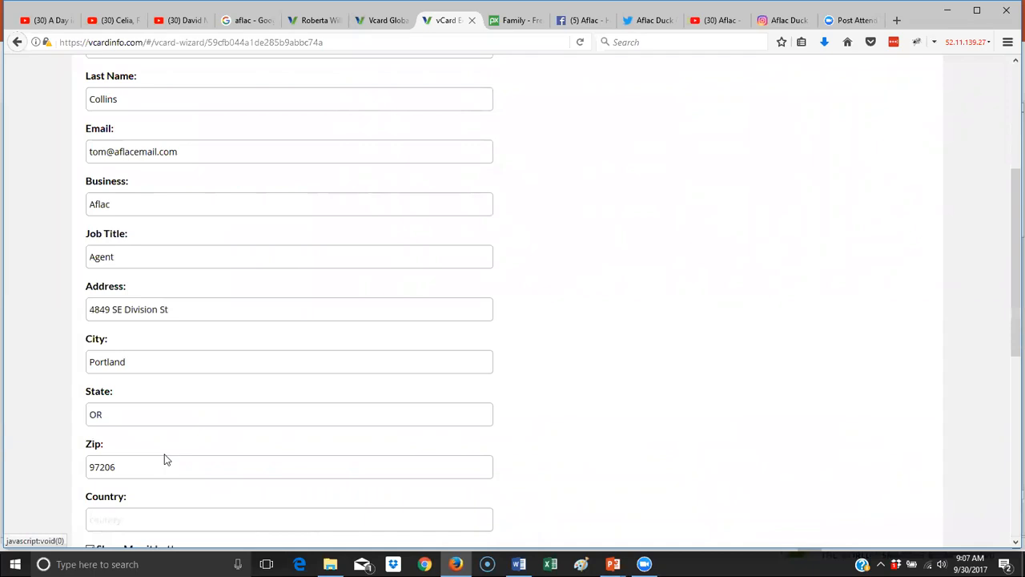
pyautogui.scroll(-4, 181, 256)
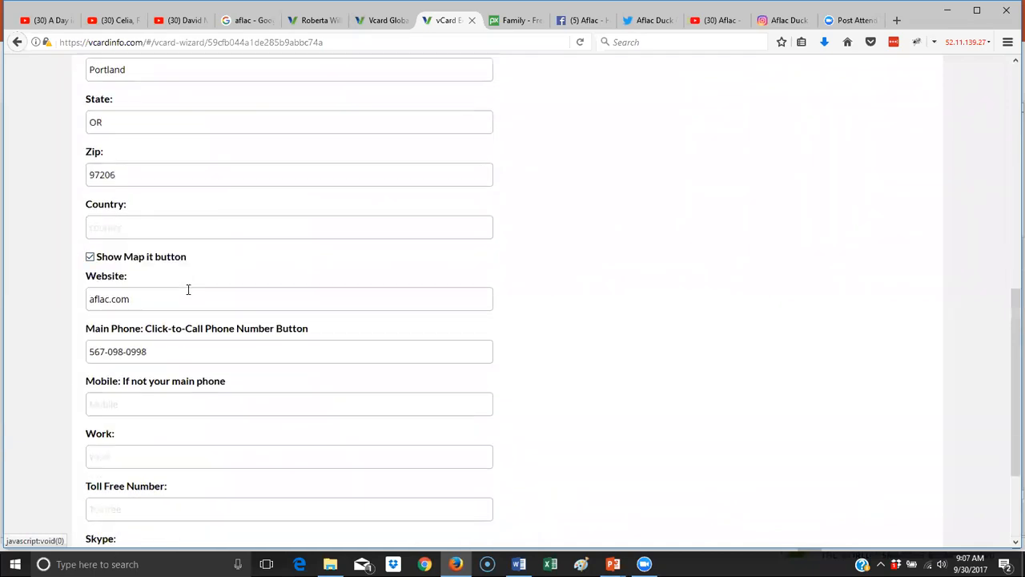
pyautogui.scroll(-2, 208, 301)
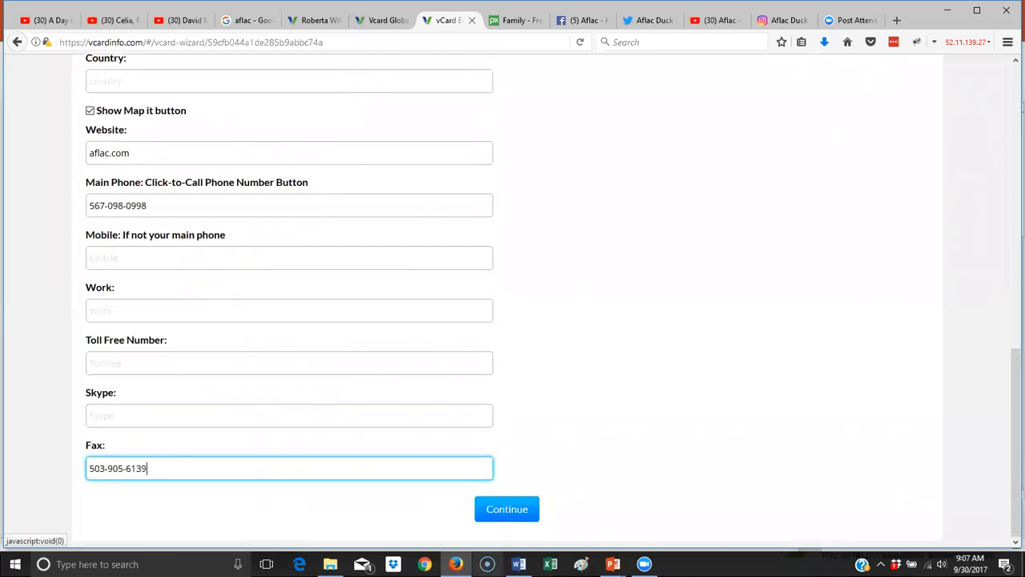
pyautogui.click(506, 510)
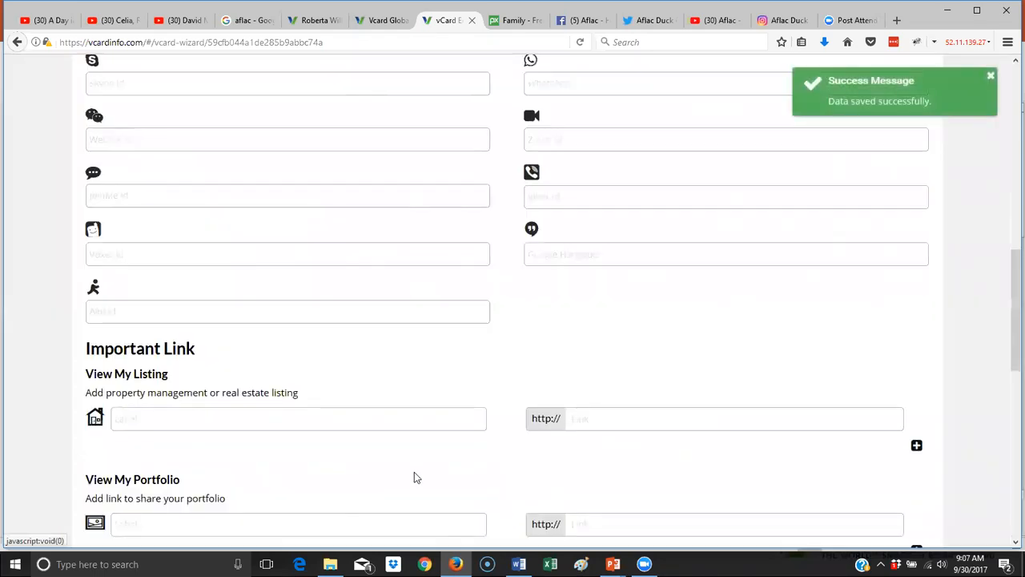
pyautogui.scroll(9, 414, 472)
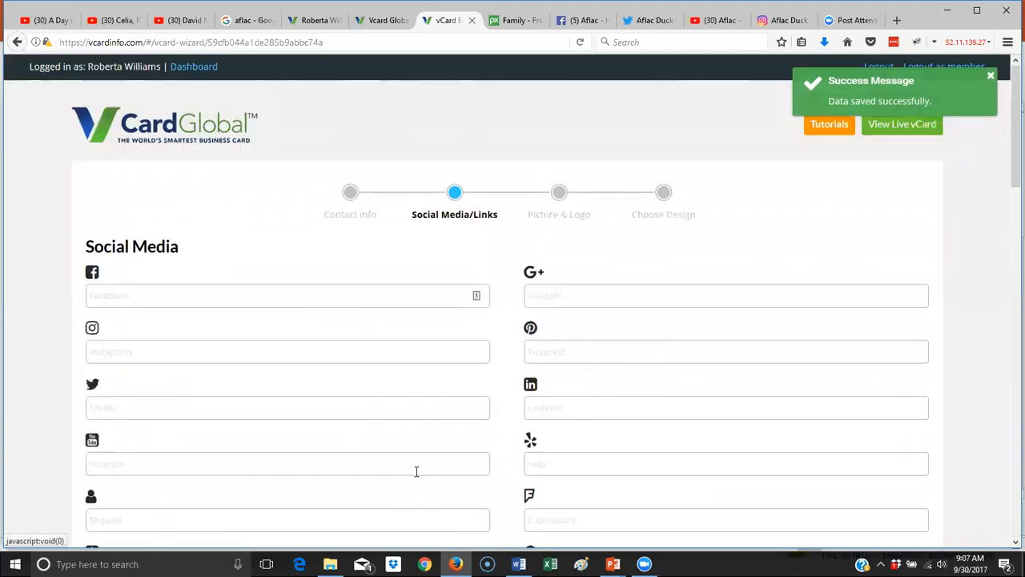
# - Copy the Aflac Facebook page address into the Facebook field
pyautogui.click(584, 20)
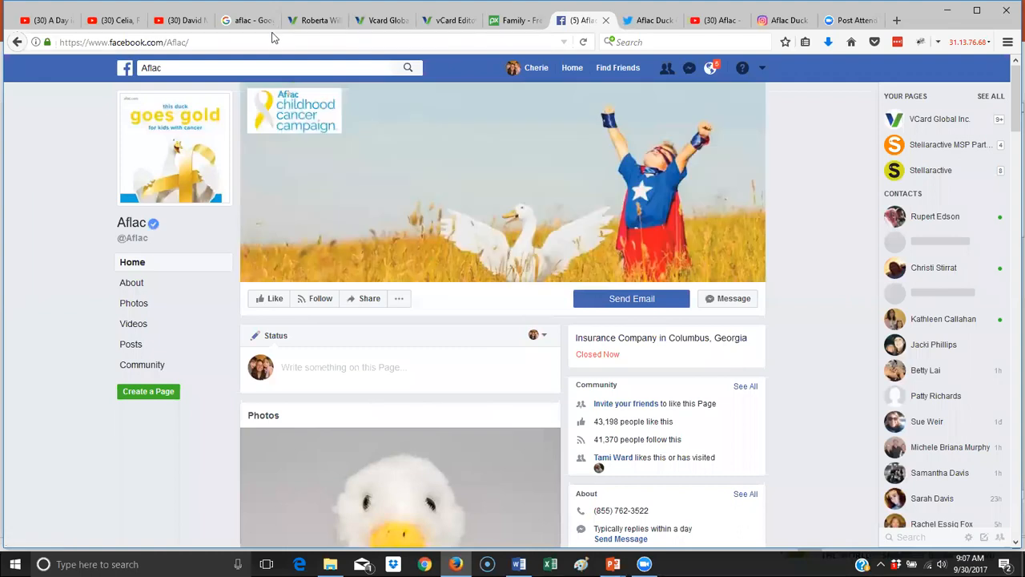
pyautogui.click(237, 41)
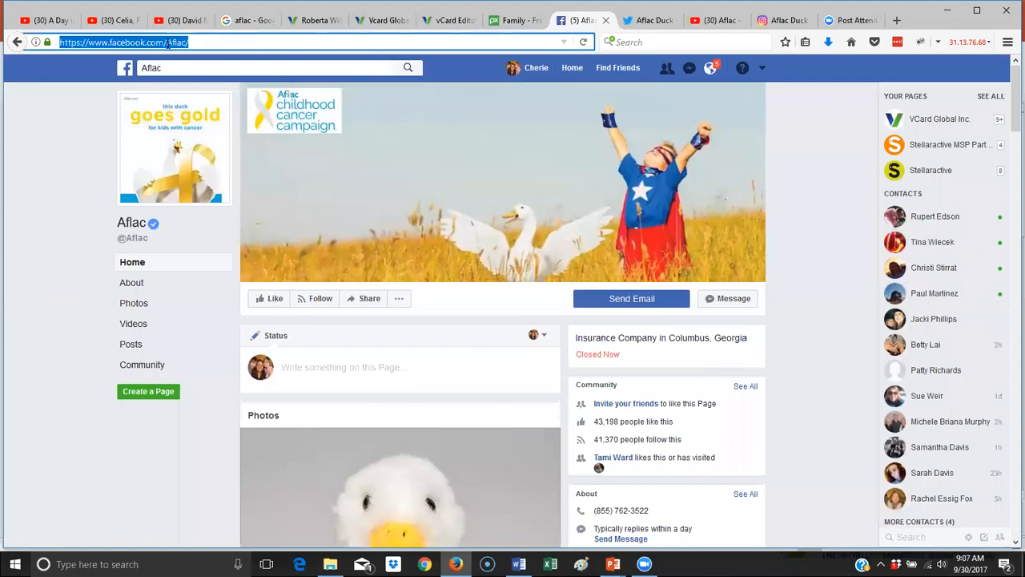
pyautogui.rightClick(168, 44)
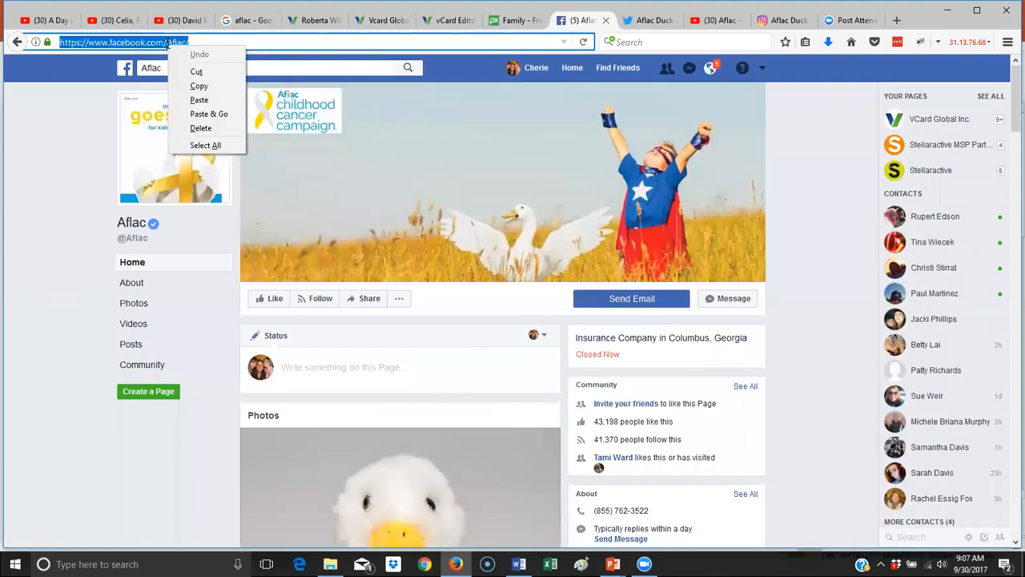
pyautogui.click(197, 86)
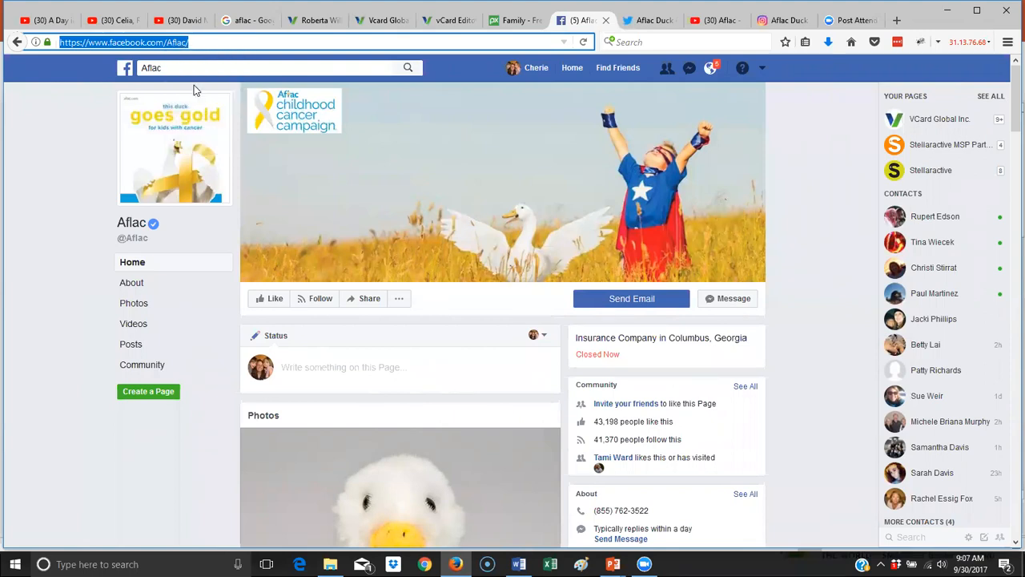
pyautogui.click(457, 22)
pyautogui.click(107, 296)
pyautogui.rightClick(107, 295)
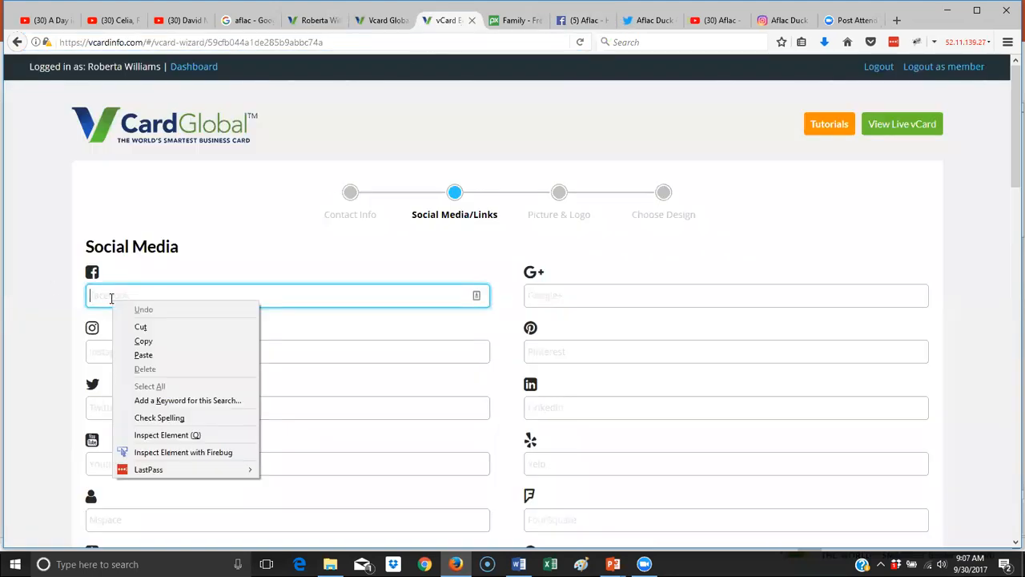
pyautogui.click(145, 355)
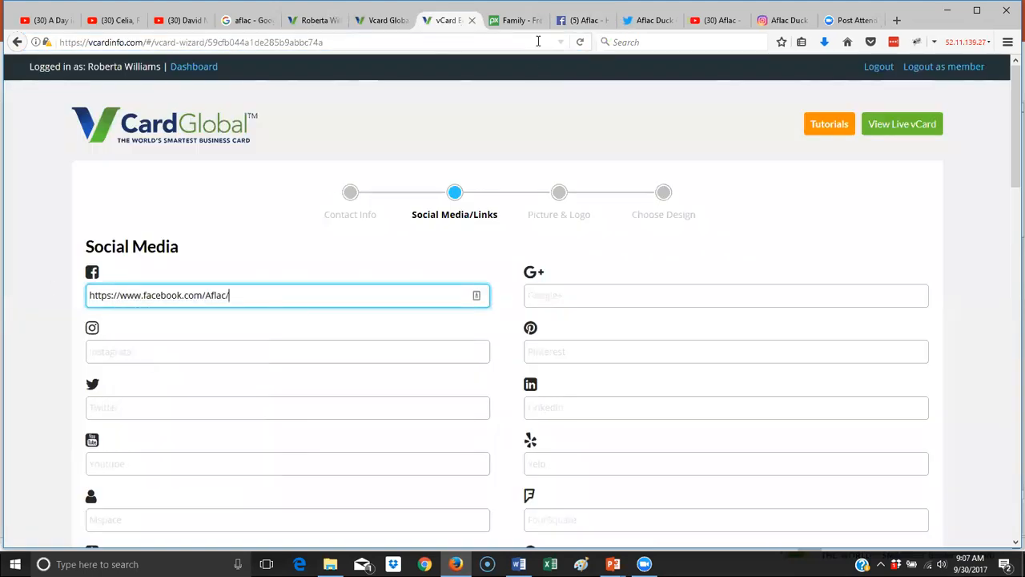
# - Copy the Aflac Duck Twitter profile address into the Twitter field
pyautogui.click(647, 26)
pyautogui.click(228, 41)
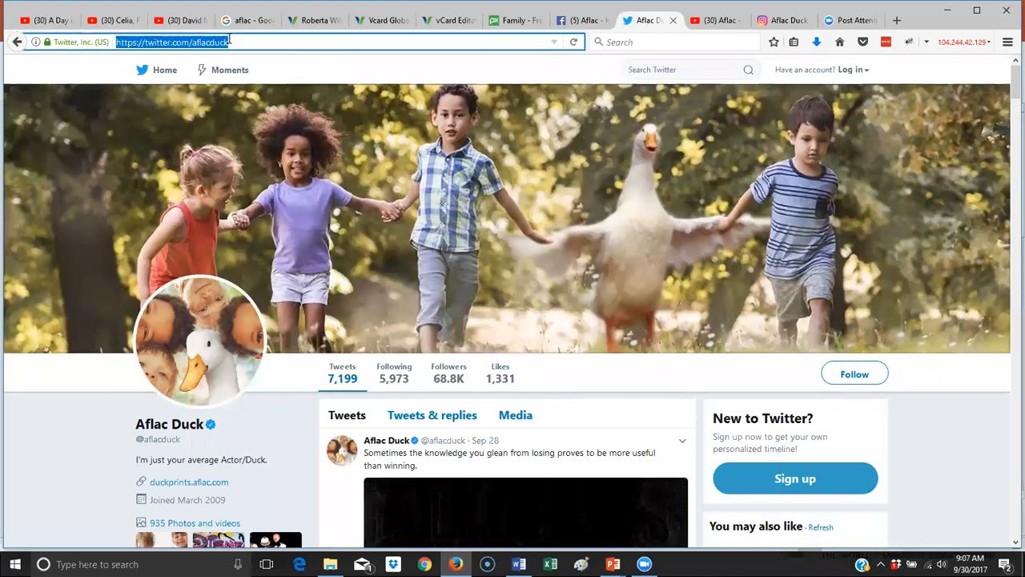
pyautogui.rightClick(201, 44)
pyautogui.click(232, 89)
pyautogui.click(331, 20)
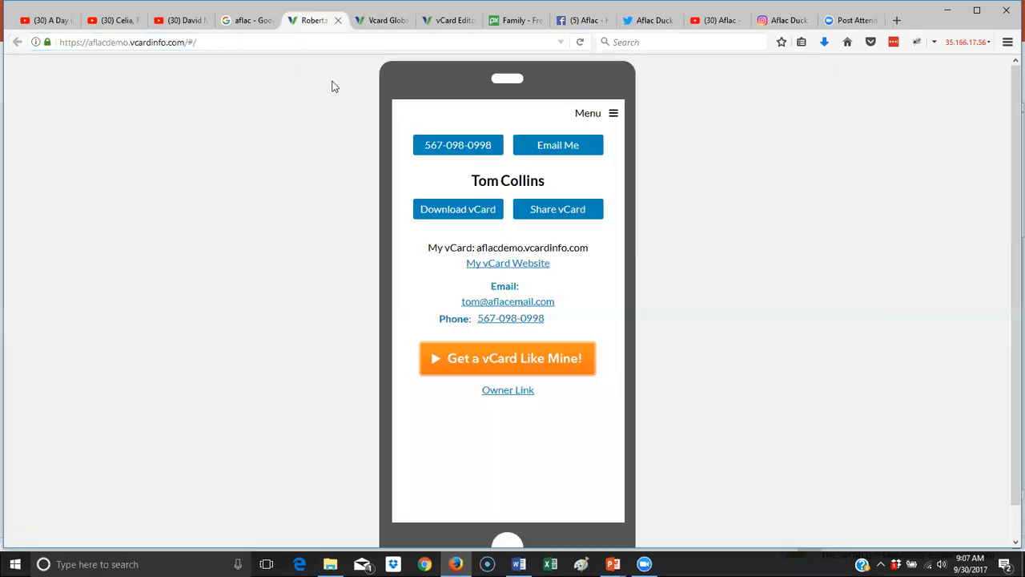
pyautogui.click(454, 20)
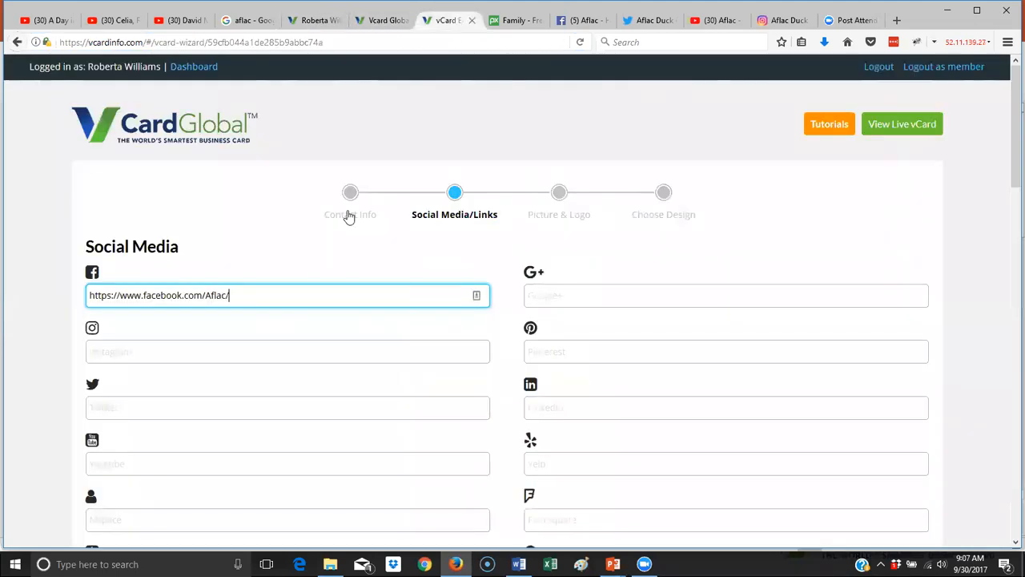
pyautogui.scroll(-3, 232, 236)
pyautogui.rightClick(153, 186)
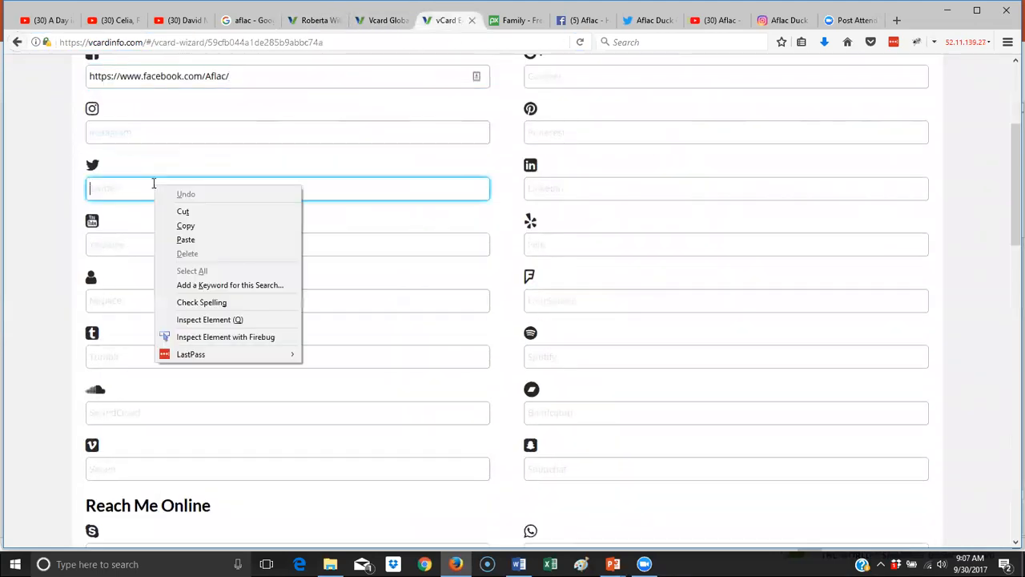
pyautogui.click(186, 238)
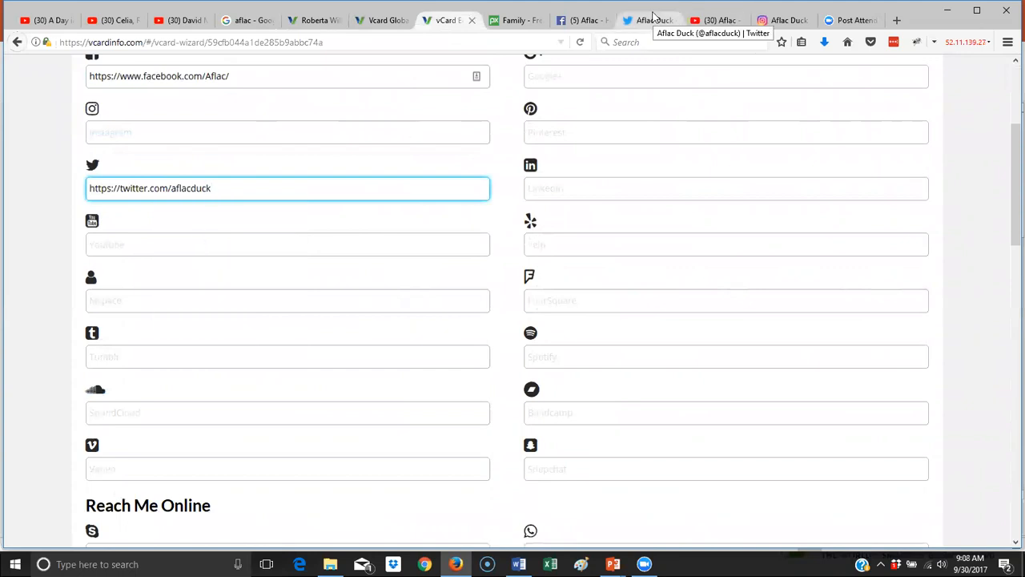
# - Copy the Aflac YouTube channel address into the YouTube field
pyautogui.click(704, 22)
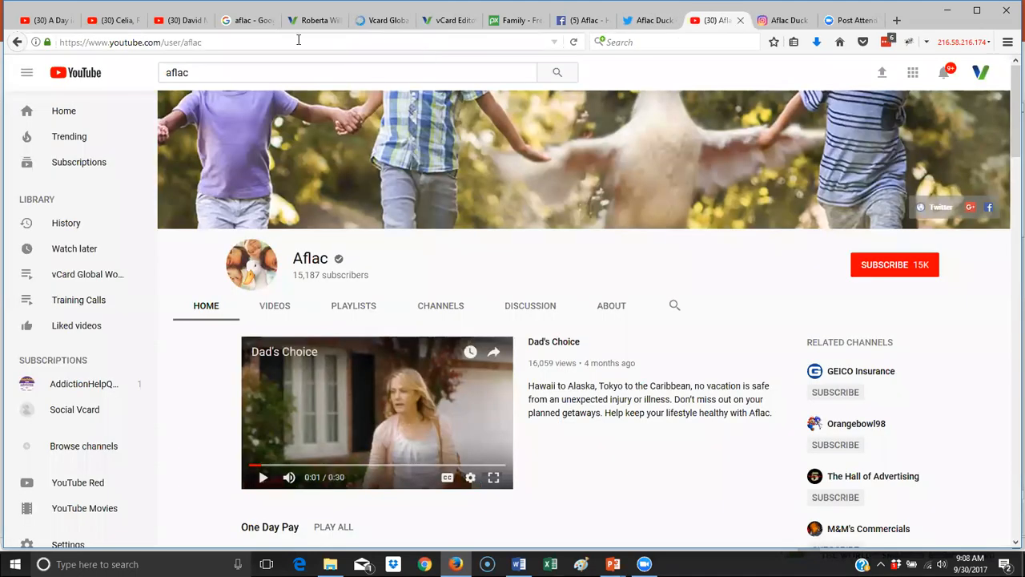
pyautogui.click(218, 45)
pyautogui.rightClick(183, 46)
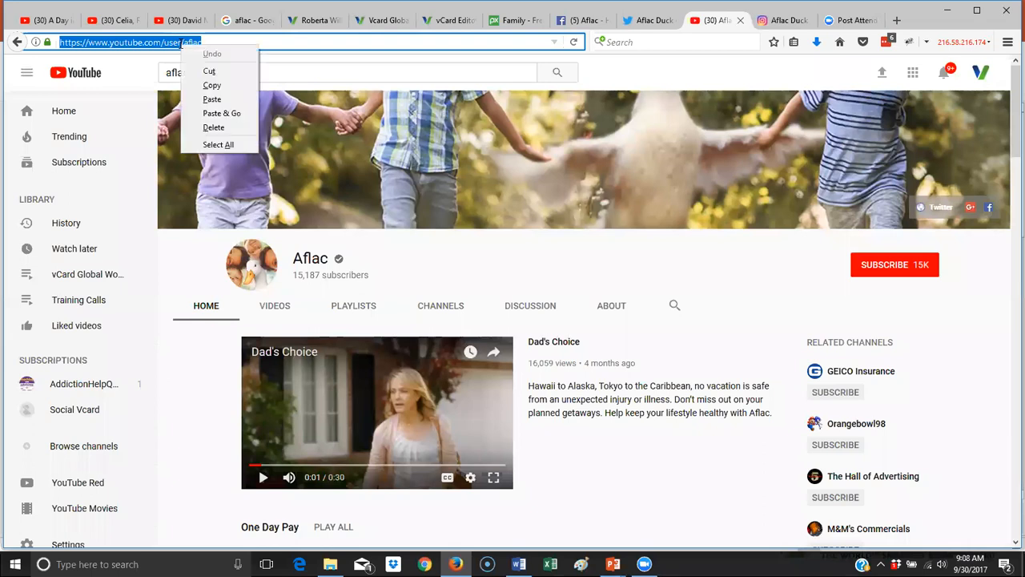
pyautogui.click(215, 86)
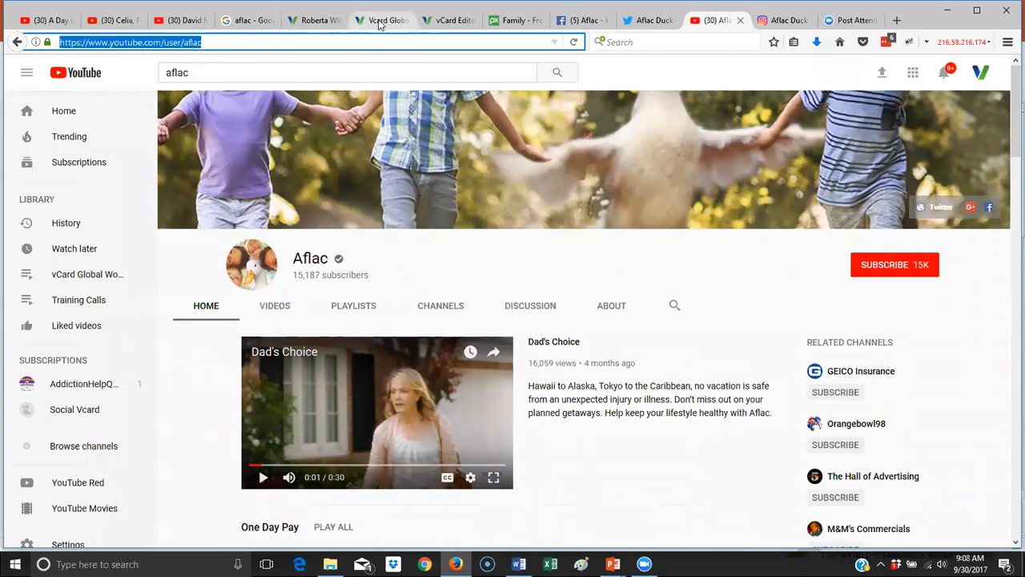
pyautogui.click(448, 20)
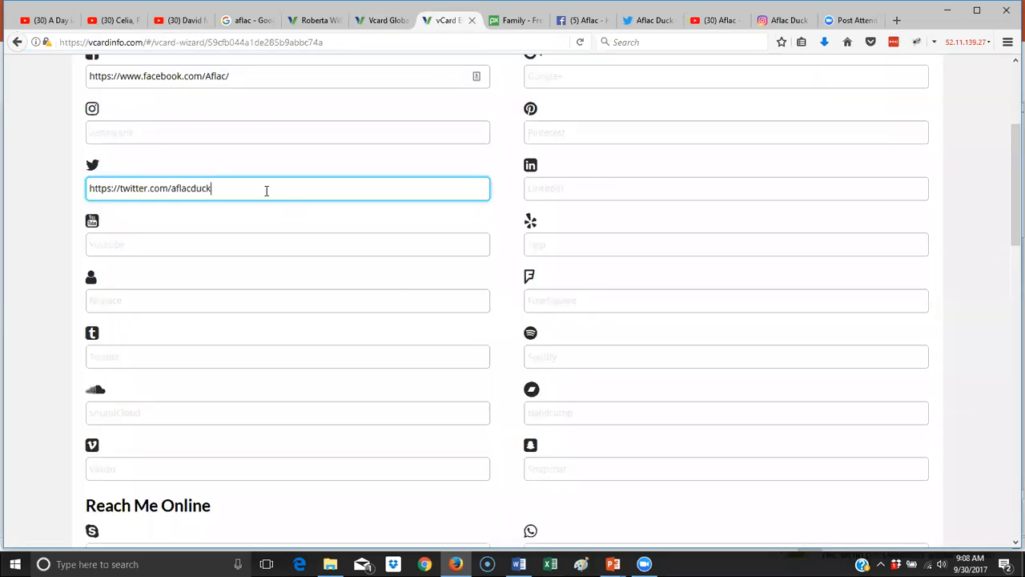
pyautogui.rightClick(147, 248)
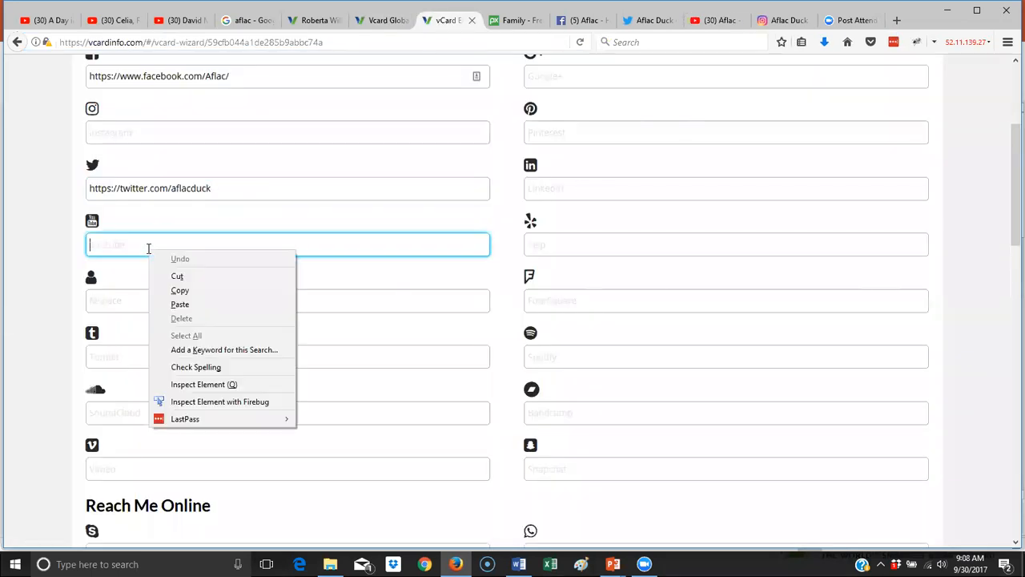
pyautogui.click(212, 304)
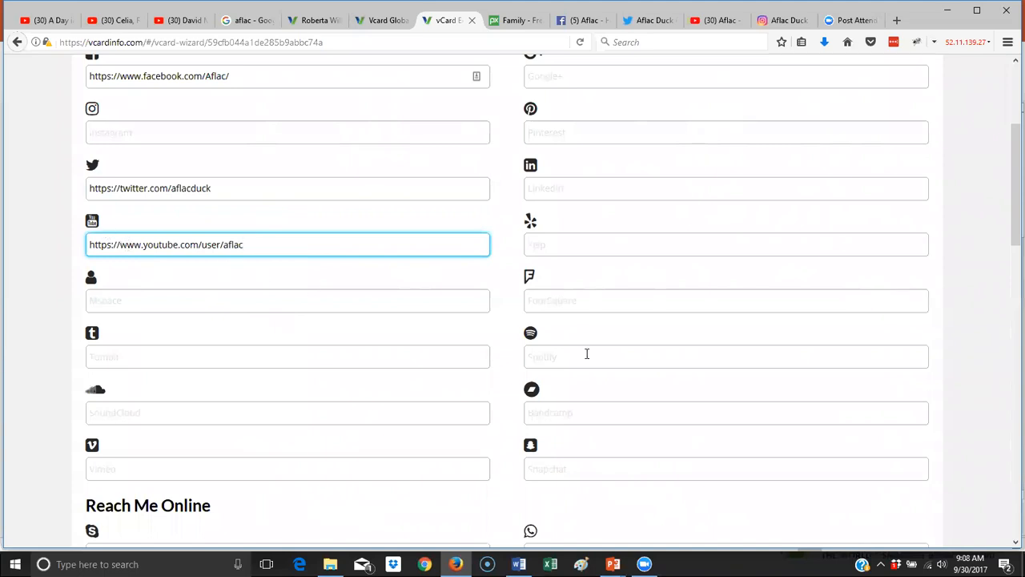
pyautogui.scroll(4, 586, 353)
# - Copy the Aflac Duck Instagram profile address into the Instagram field
pyautogui.click(766, 27)
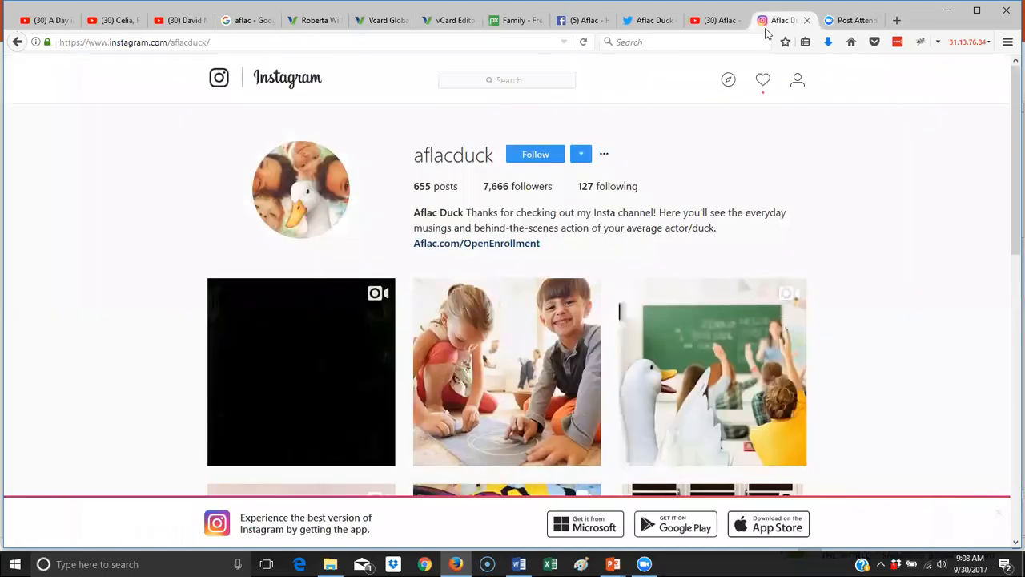
pyautogui.click(164, 42)
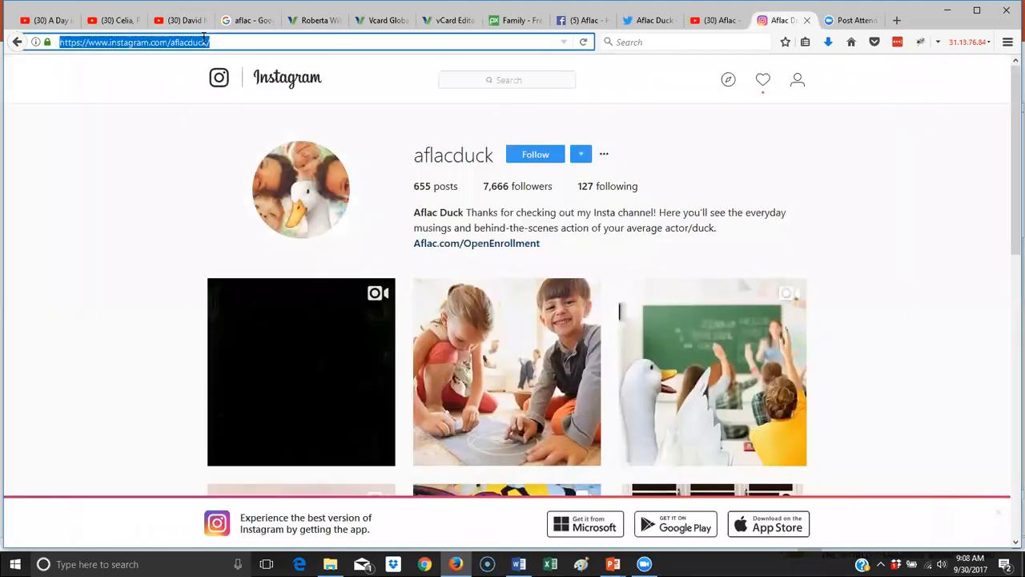
pyautogui.rightClick(161, 41)
pyautogui.click(192, 80)
pyautogui.click(442, 21)
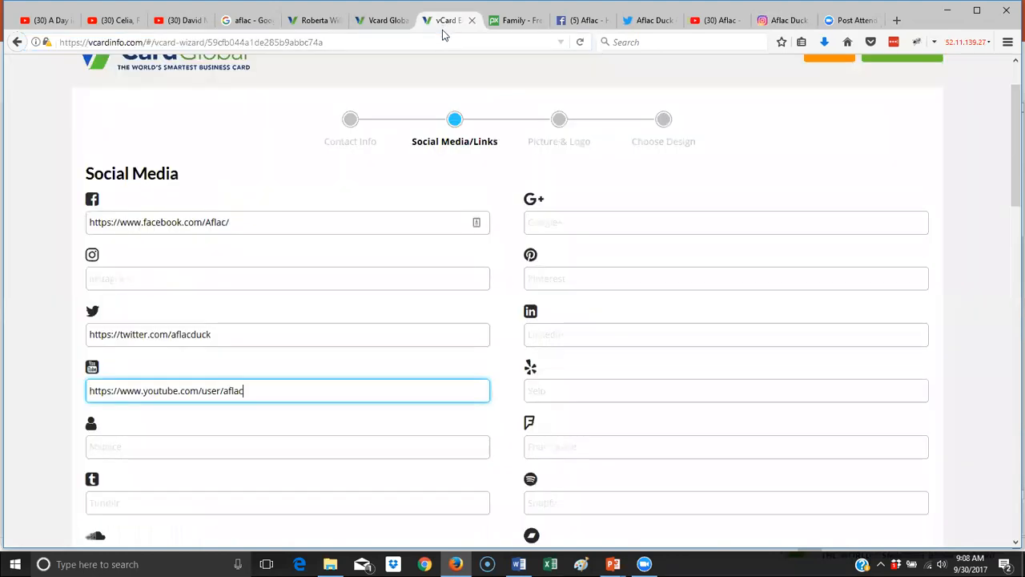
pyautogui.scroll(-2, 553, 333)
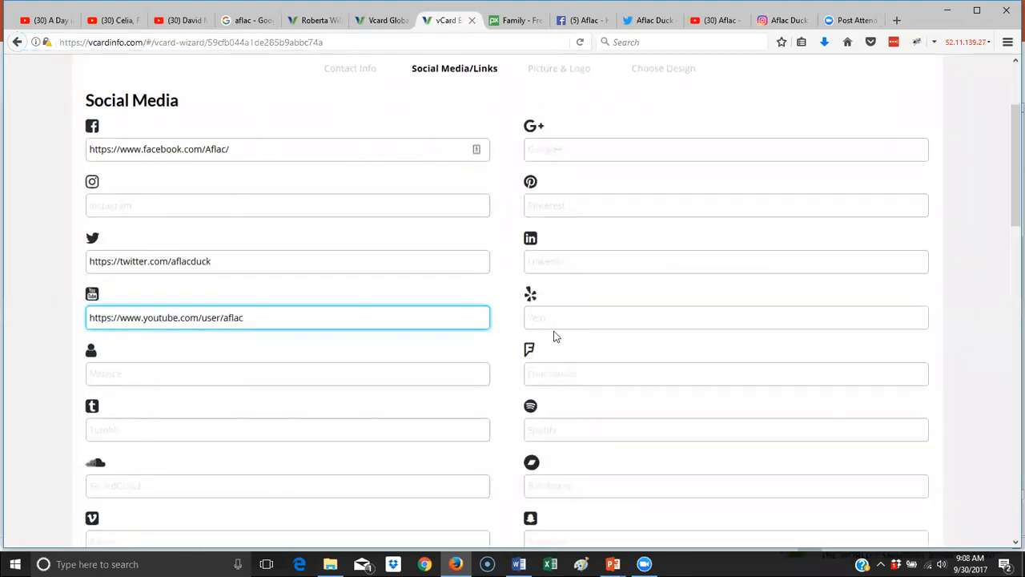
pyautogui.rightClick(149, 202)
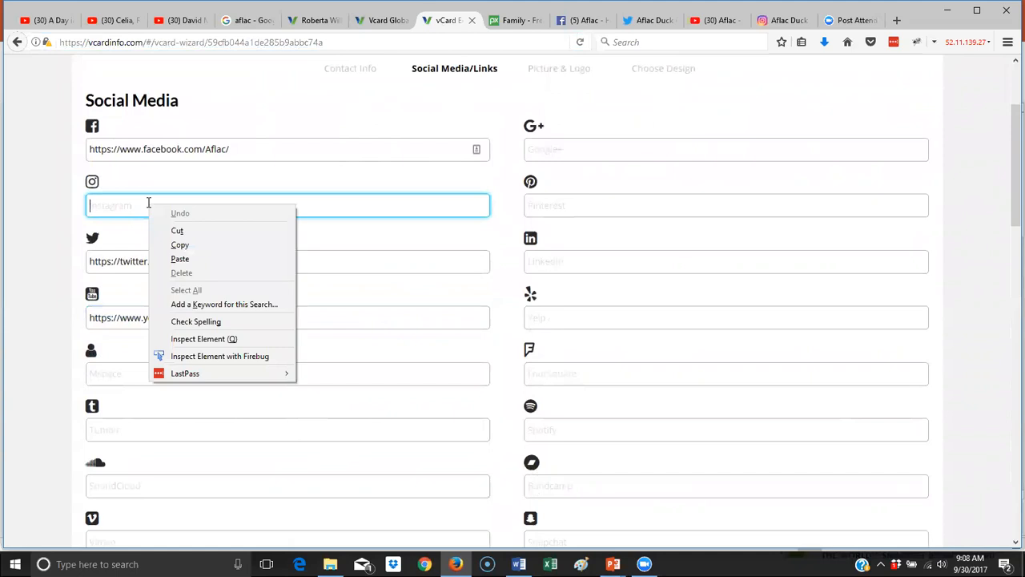
pyautogui.click(205, 259)
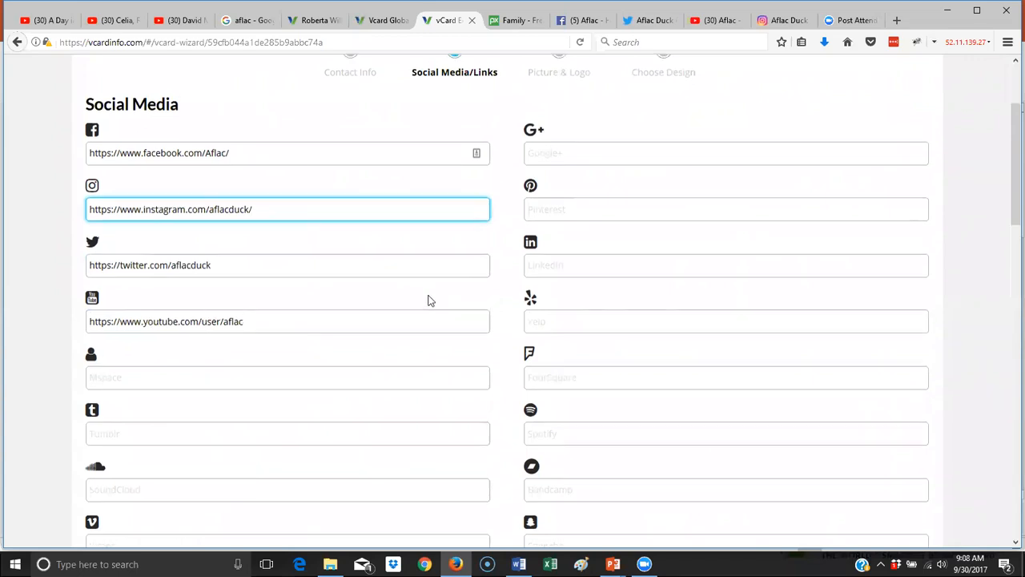
pyautogui.scroll(3, 428, 297)
pyautogui.scroll(-2, 432, 297)
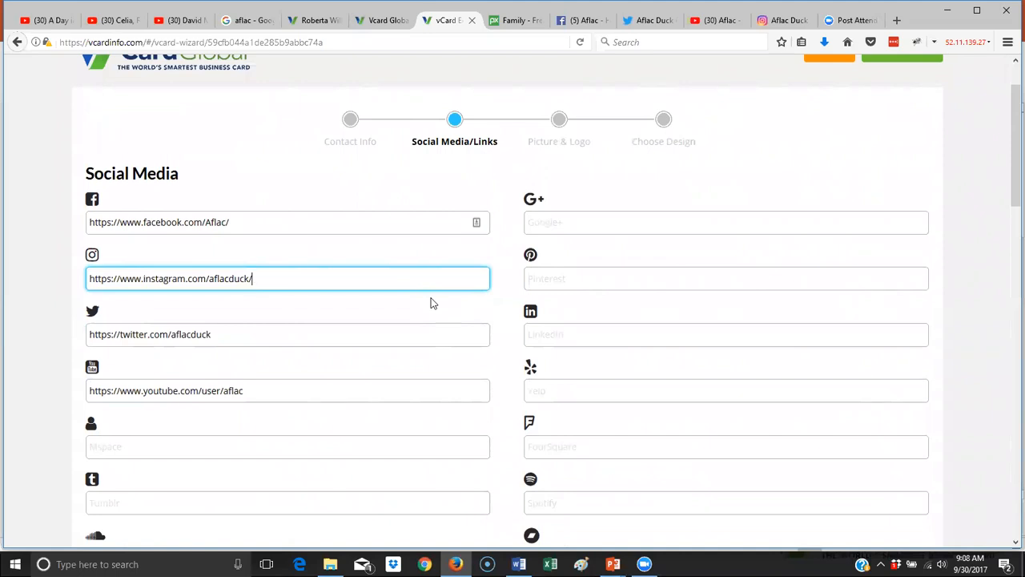
pyautogui.scroll(-6, 431, 302)
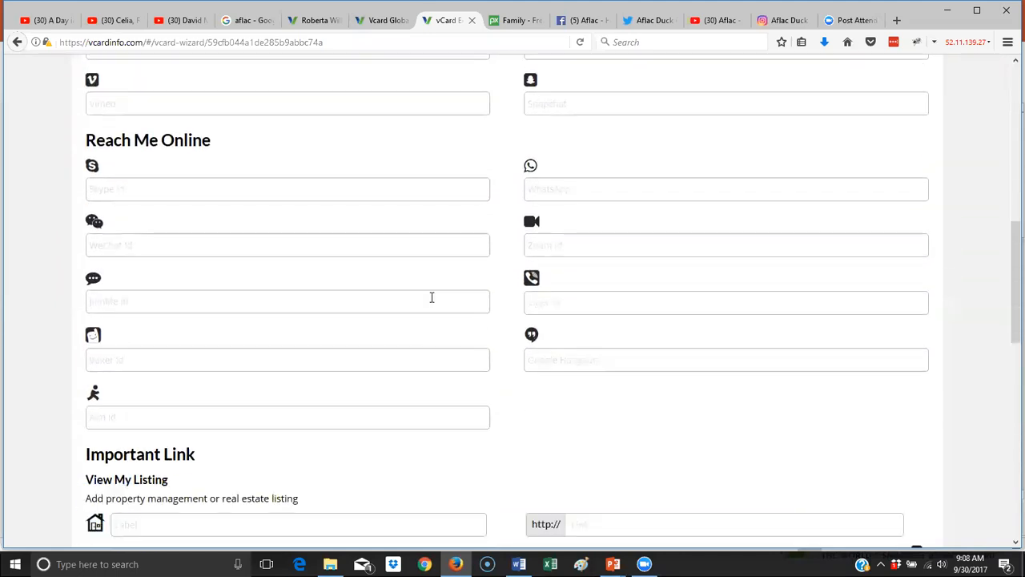
# - Enter the agent's Skype username in the Skype Id field under Reach Me Online
pyautogui.click(197, 197)
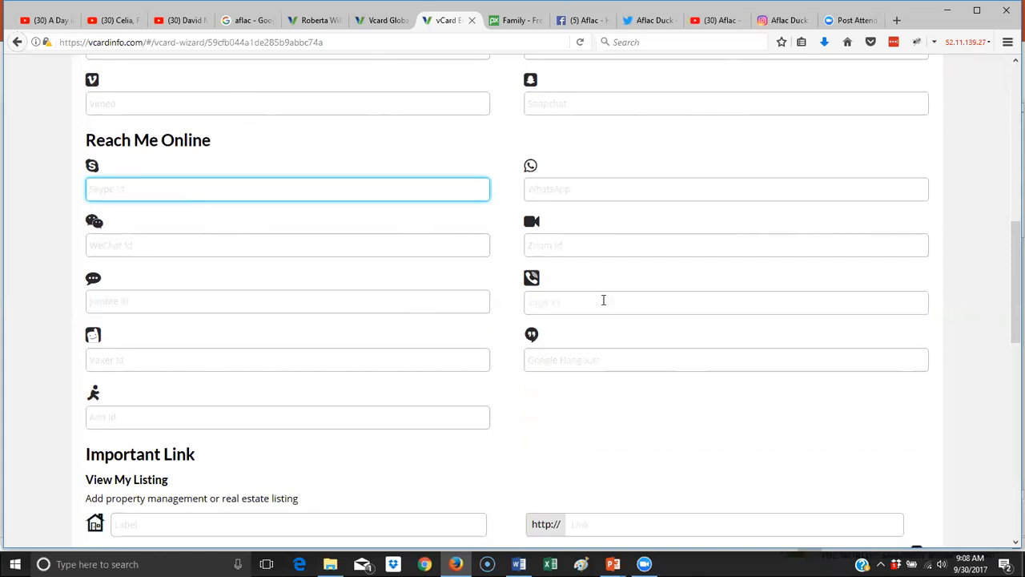
pyautogui.write('Yo')
pyautogui.press('BackSpace')
pyautogui.press('BackSpace')
pyautogui.scroll(-4, 374, 402)
pyautogui.scroll(-1, 383, 401)
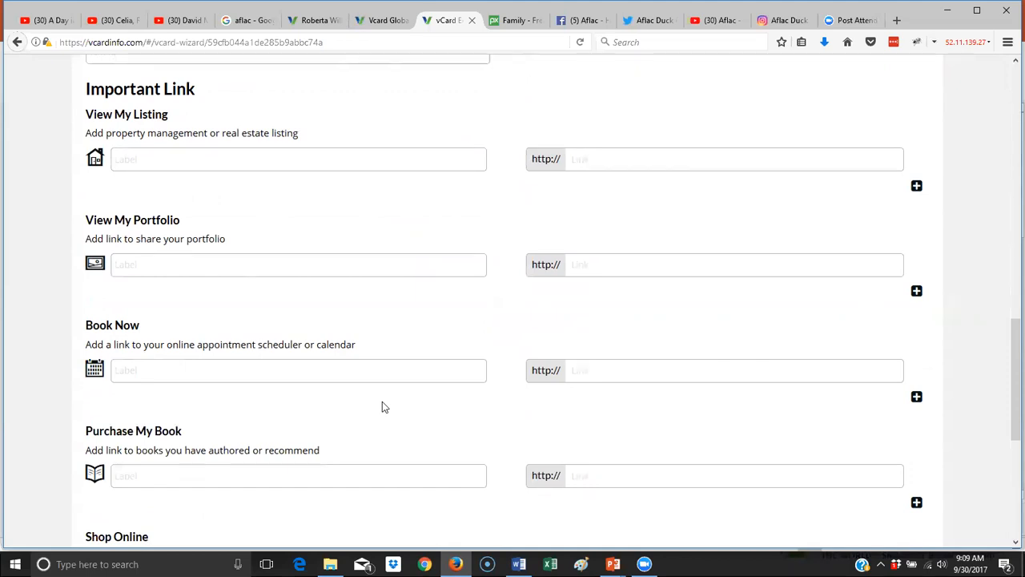
# - Add a View My Listing link 'Residential Listings' pointing to Redfin.com
pyautogui.click(153, 153)
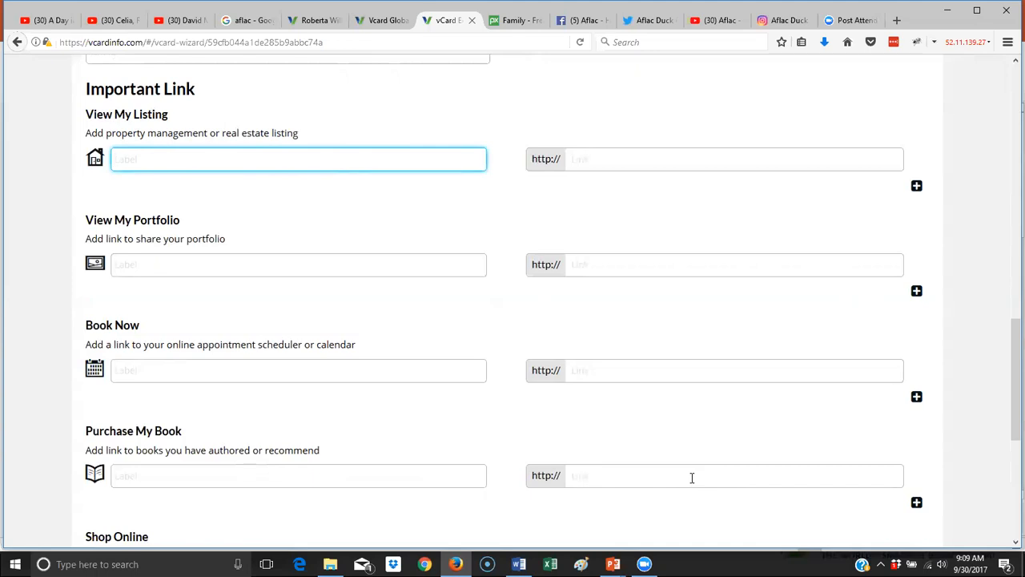
pyautogui.write('Residential Listings')
pyautogui.press('Tab')
pyautogui.write('Red')
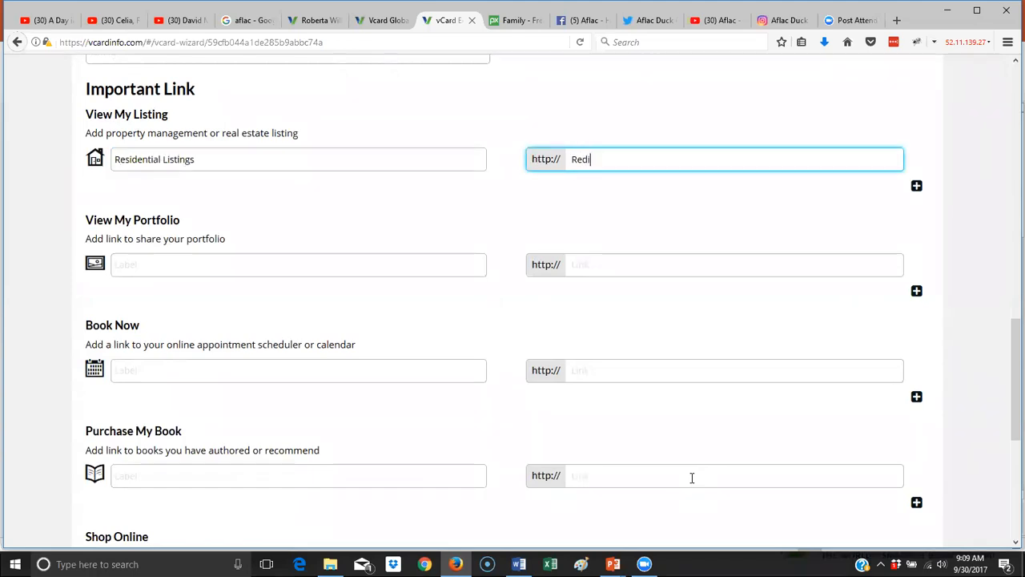
pyautogui.write('fin.com')
# - Add a second listing row 'Commercial Listings' pointing to loopnet.com
pyautogui.click(918, 186)
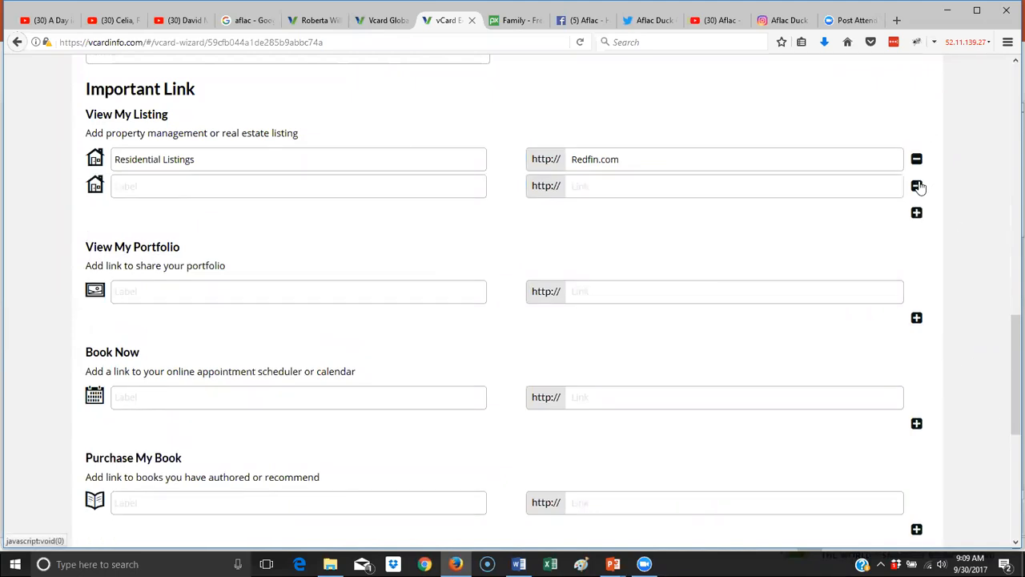
pyautogui.click(231, 182)
pyautogui.write('Ciommerical')
pyautogui.press('BackSpace')
pyautogui.press('BackSpace')
pyautogui.press('BackSpace')
pyautogui.press('BackSpace')
pyautogui.write('cial')
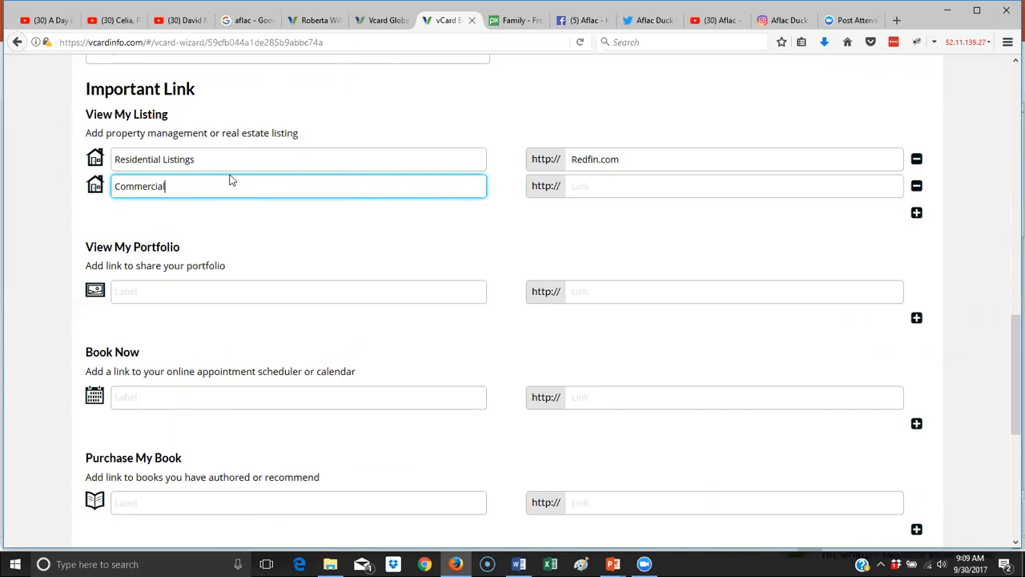
pyautogui.write(' Listings')
pyautogui.press('Tab')
pyautogui.write('loopnet.com')
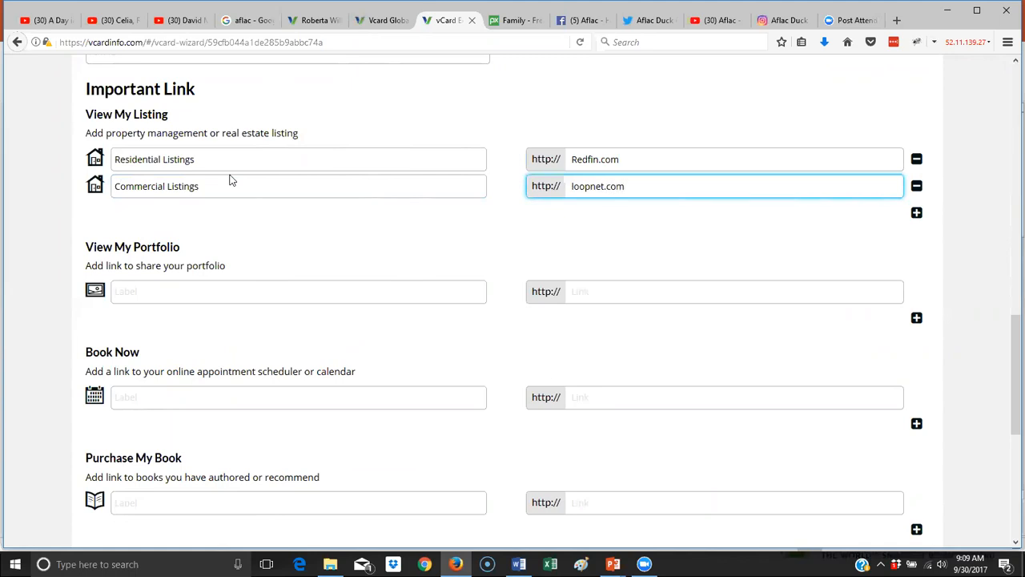
pyautogui.scroll(-5, 229, 192)
pyautogui.scroll(2, 240, 174)
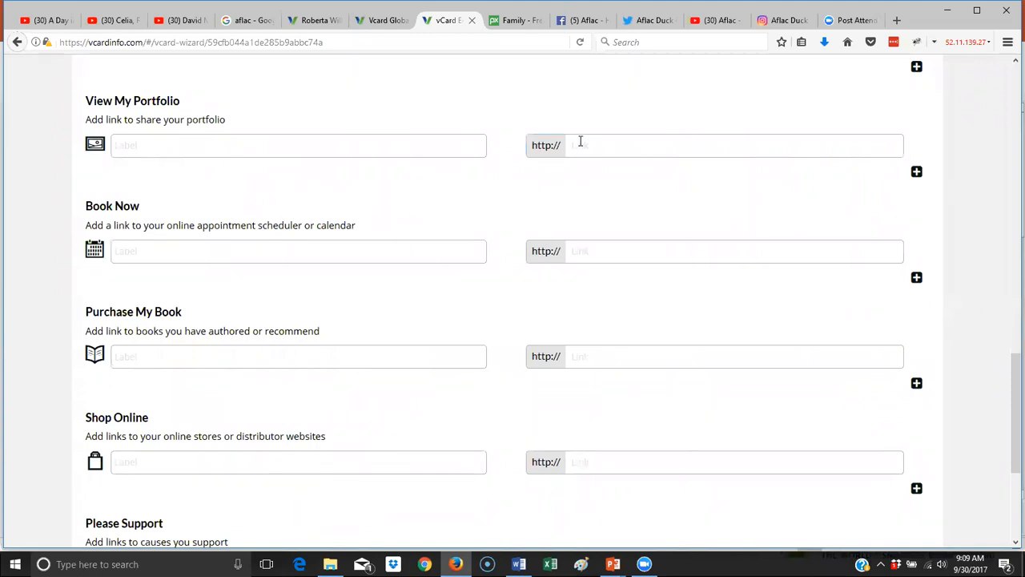
# - Label the Book Now link 'Book a Free Consultation' and link it to schedulicity.com
pyautogui.scroll(-3, 520, 215)
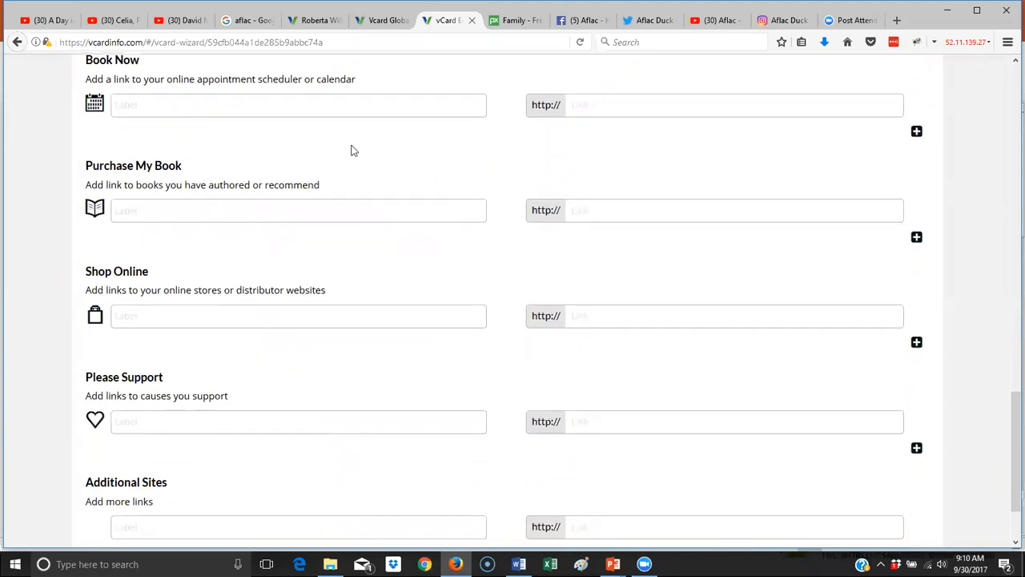
pyautogui.click(205, 102)
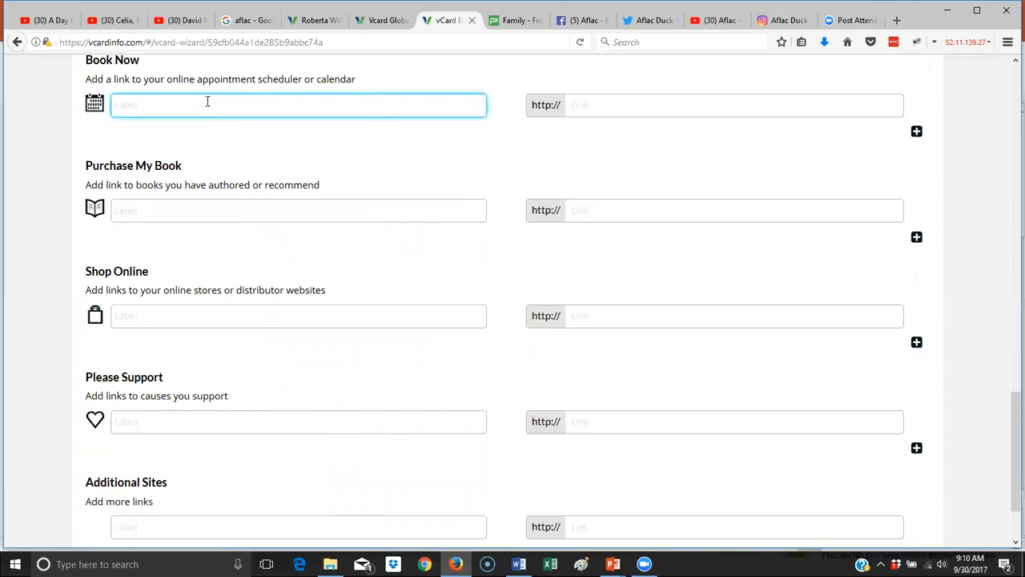
pyautogui.write('Book a Free Consultation')
pyautogui.click(616, 102)
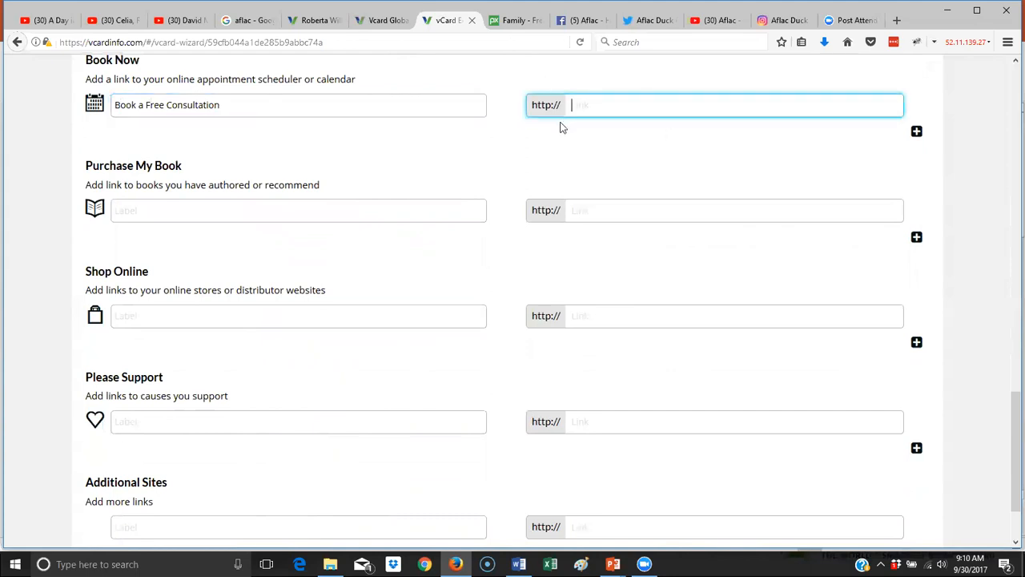
pyautogui.write('schedulicity.com')
pyautogui.click(373, 206)
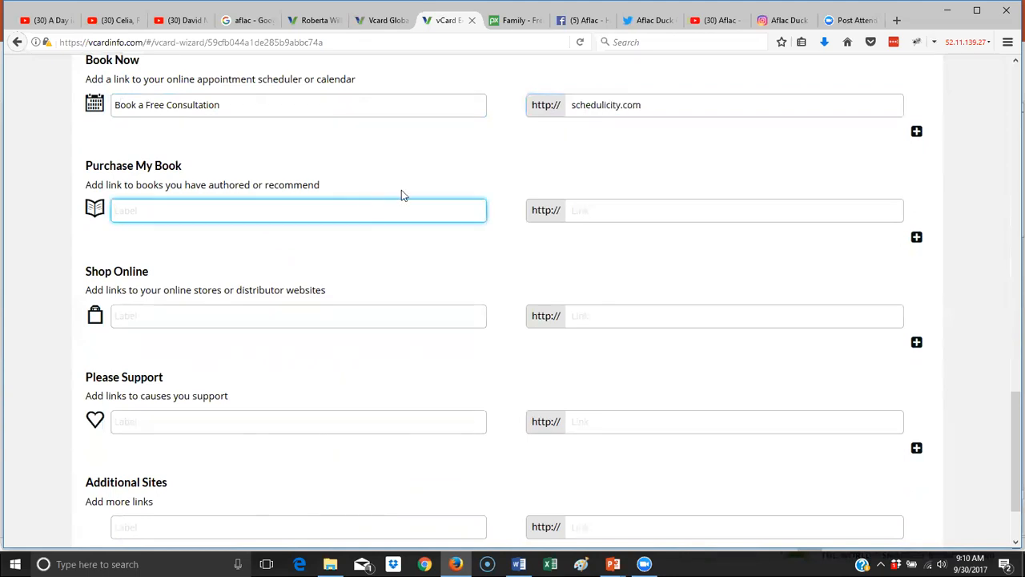
pyautogui.scroll(-2, 403, 195)
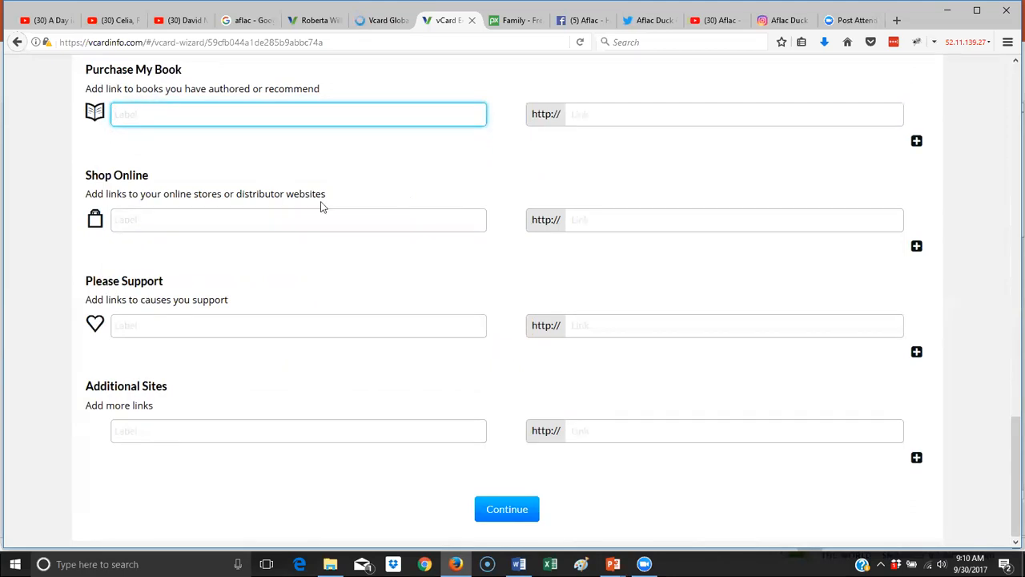
# - Label the Please Support link asking for sponsorship by October 29th for Race for the Cure
pyautogui.click(314, 223)
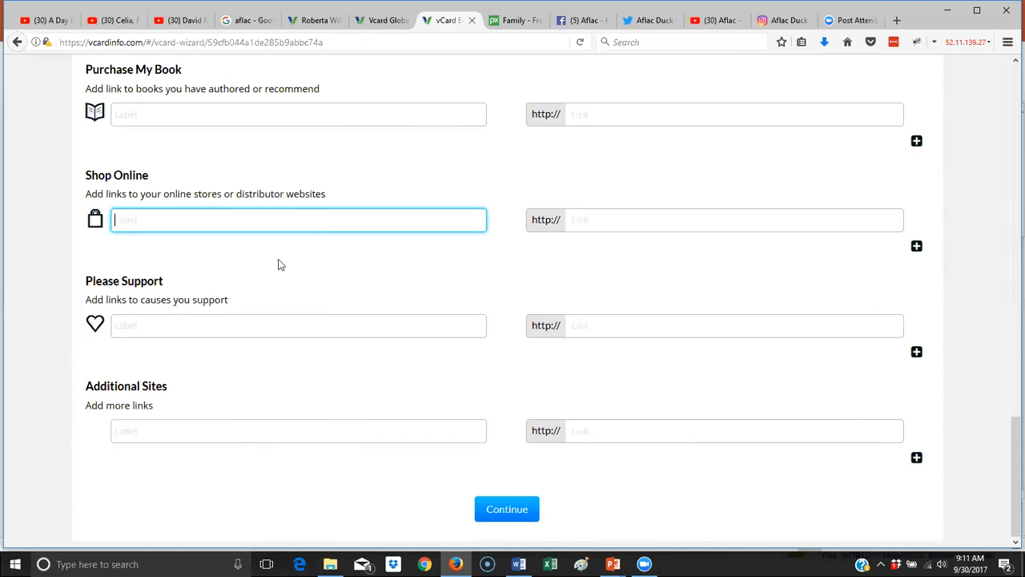
pyautogui.click(214, 323)
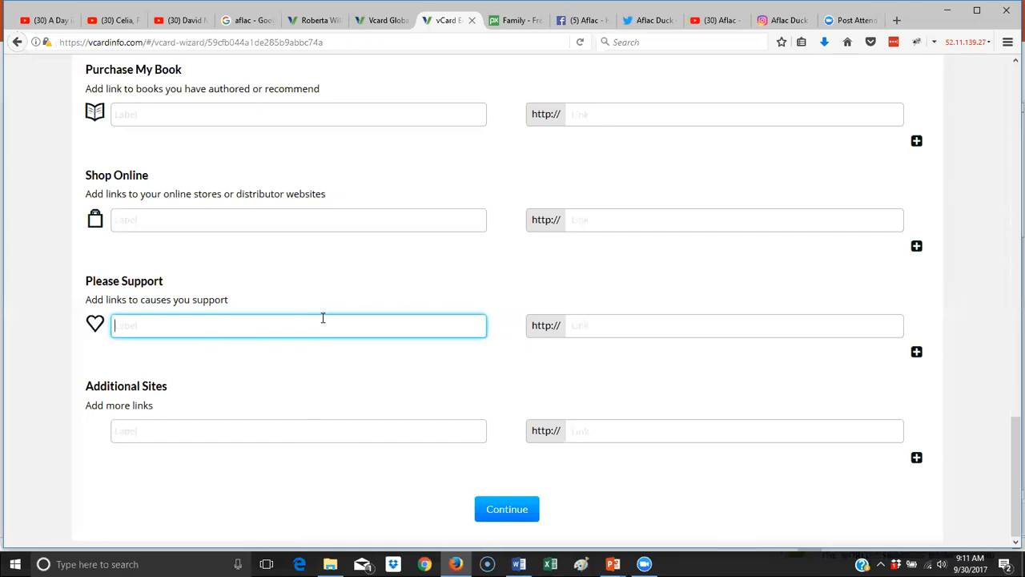
pyautogui.write('Please Sponsor my byt')
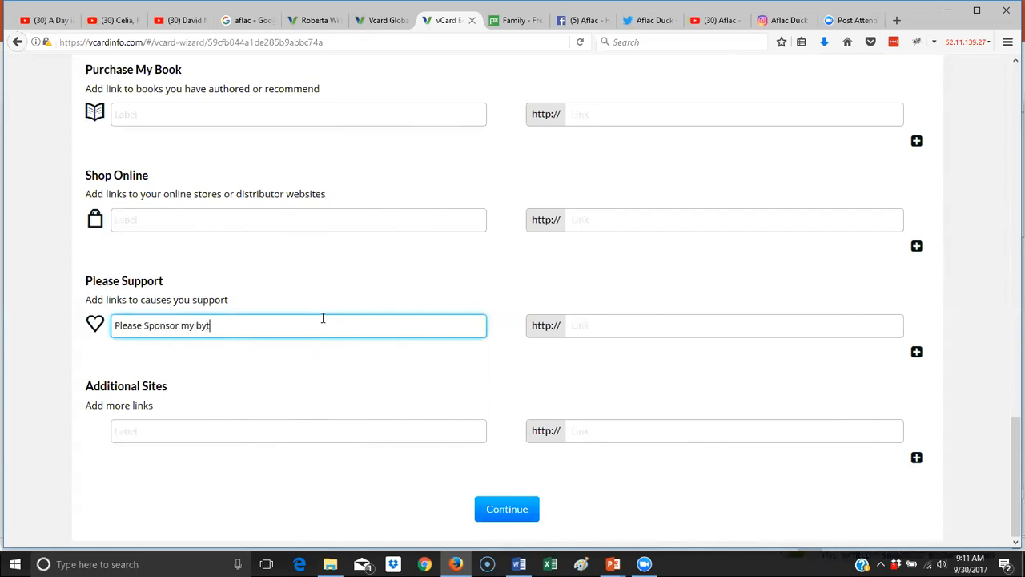
pyautogui.press('BackSpace')
pyautogui.press('BackSpace')
pyautogui.write('Setp')
pyautogui.press('BackSpace')
pyautogui.press('BackSpace')
pyautogui.press('BackSpace')
pyautogui.press('BackSpace')
pyautogui.write('Octover')
pyautogui.press('BackSpace')
pyautogui.press('BackSpace')
pyautogui.press('BackSpace')
pyautogui.write('ver')
pyautogui.press('BackSpace')
pyautogui.press('BackSpace')
pyautogui.press('BackSpace')
pyautogui.write('ber 29th for Race for')
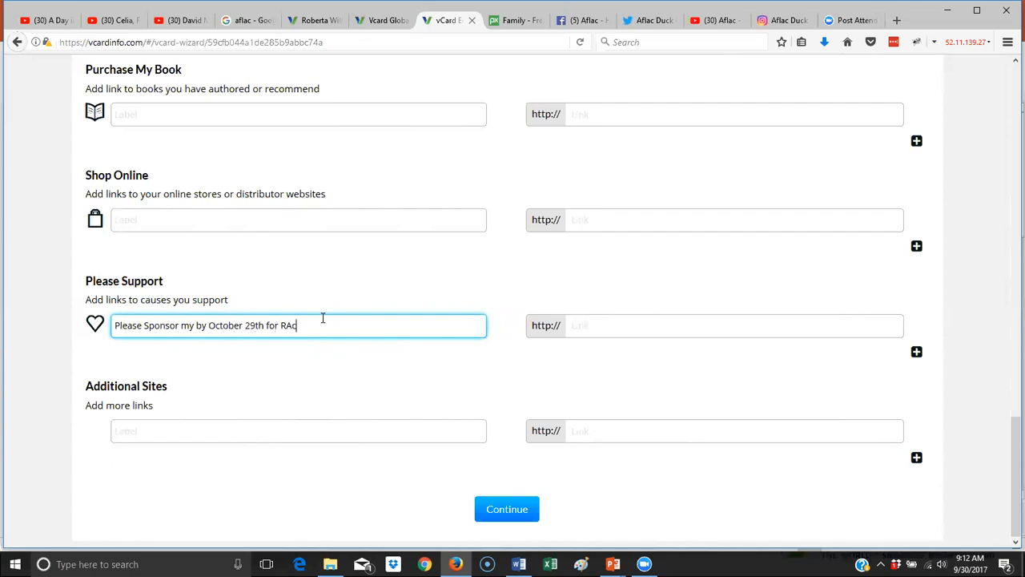
pyautogui.write(' the cure')
pyautogui.press('BackSpace')
pyautogui.press('BackSpace')
pyautogui.press('BackSpace')
pyautogui.press('BackSpace')
pyautogui.write('Cure')
# - Set the link address to the agent's raceforthecure.org fundraising page
pyautogui.click(607, 322)
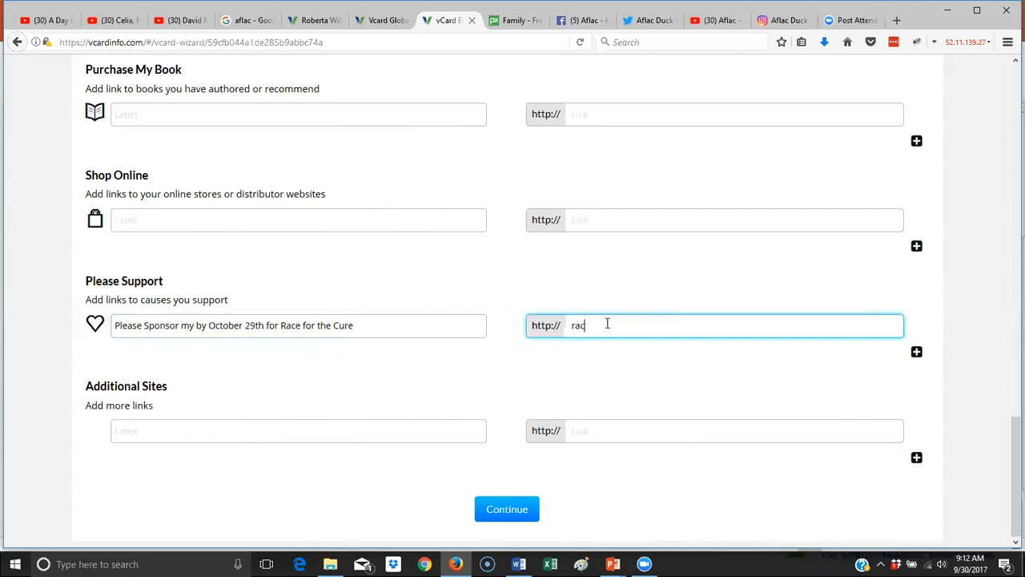
pyautogui.write('ns')
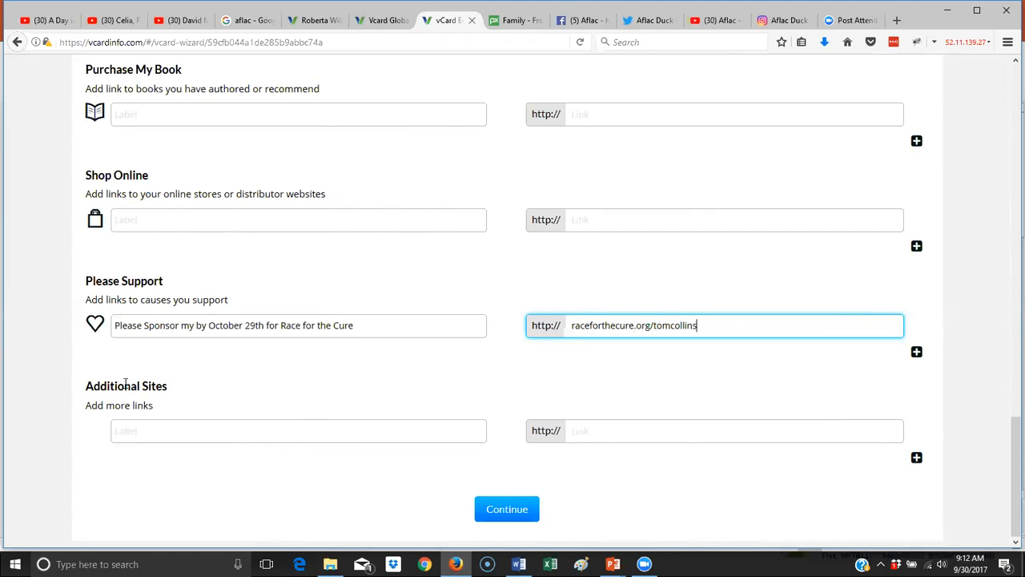
pyautogui.click(251, 433)
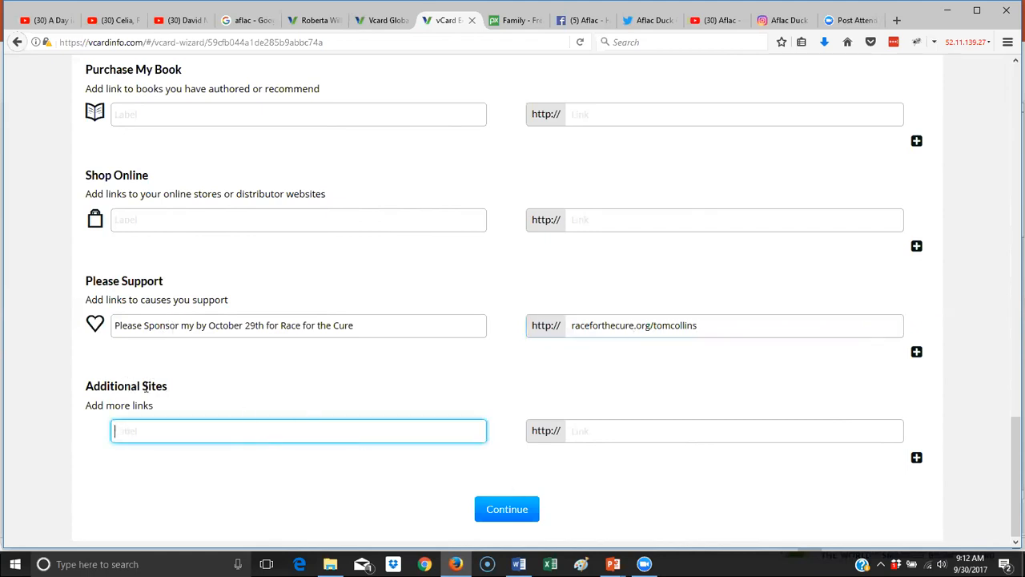
# - Upload new-vcard-guy from Documents\aflac and save it as My Picture
pyautogui.click(521, 515)
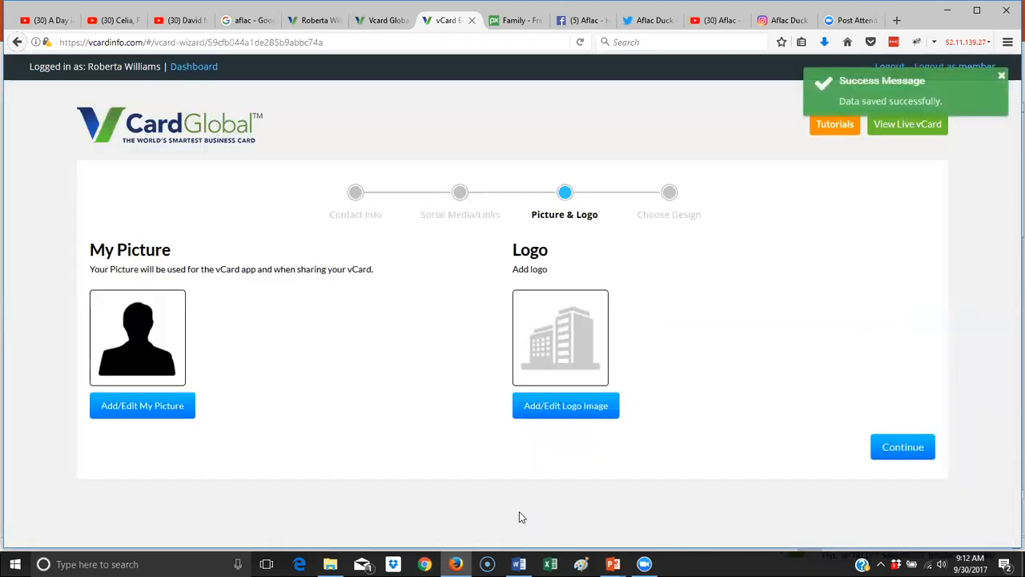
pyautogui.click(173, 407)
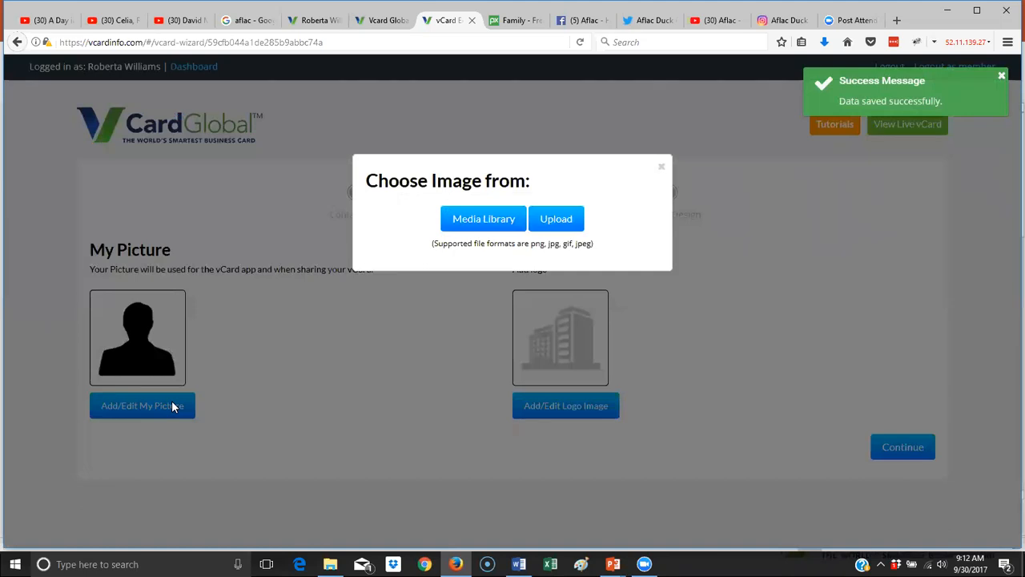
pyautogui.click(556, 218)
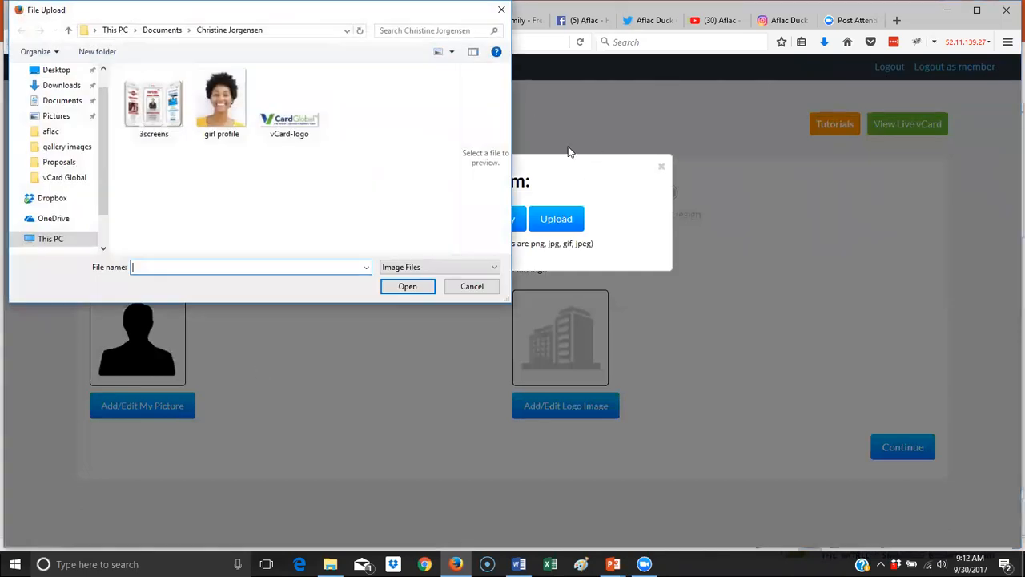
pyautogui.click(164, 31)
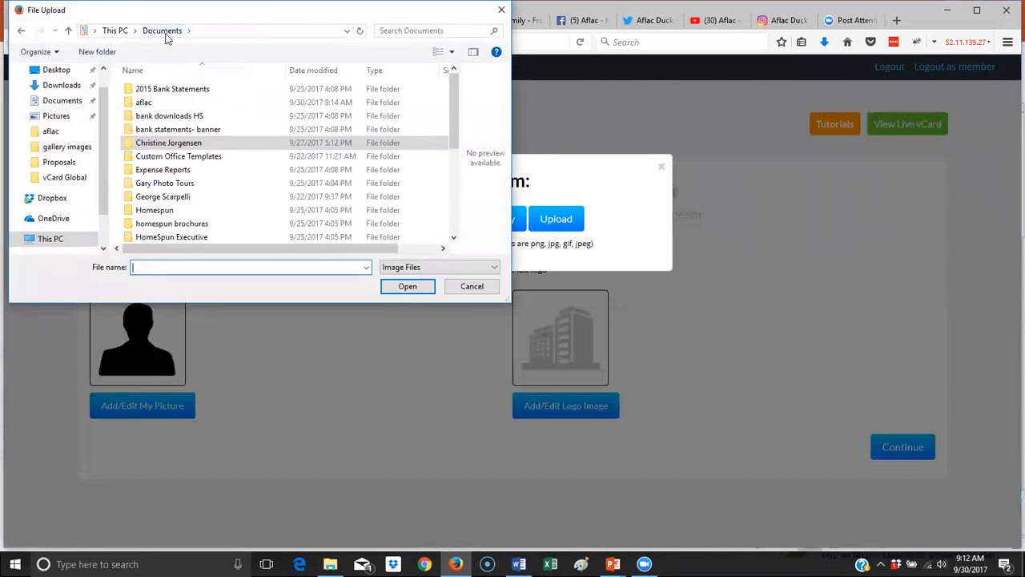
pyautogui.click(177, 115)
pyautogui.doubleClick(176, 102)
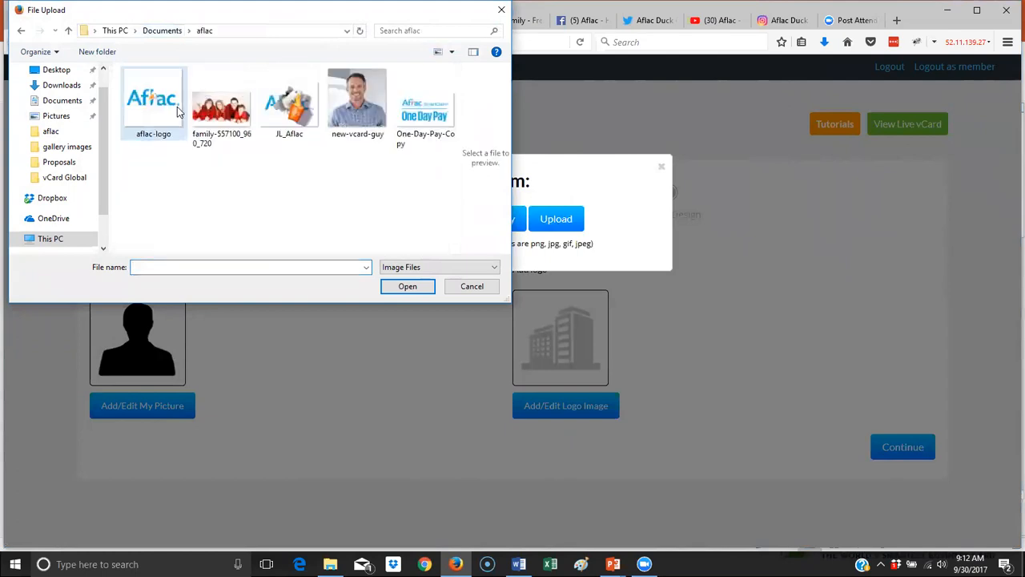
pyautogui.click(349, 123)
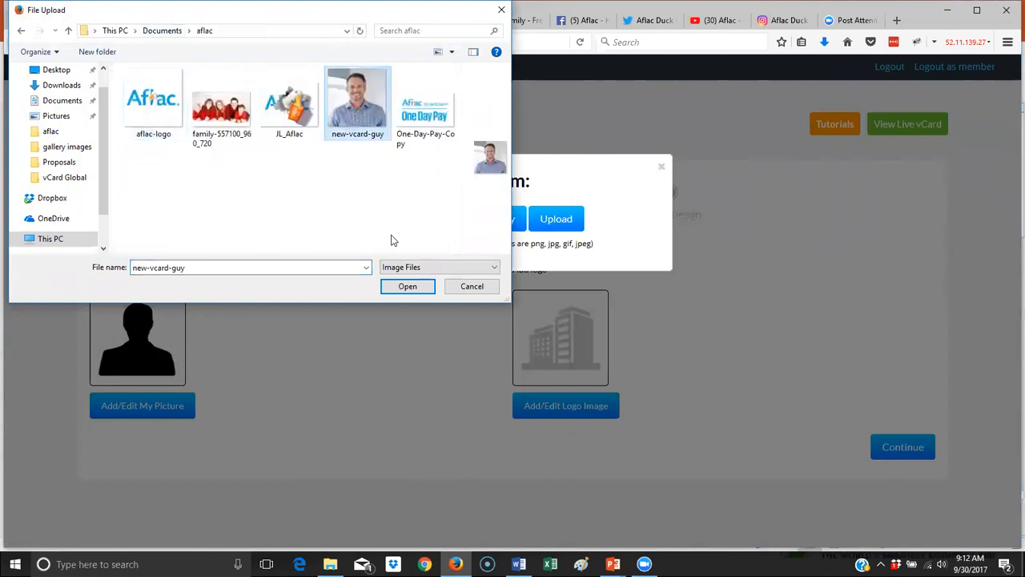
pyautogui.click(408, 286)
pyautogui.click(503, 465)
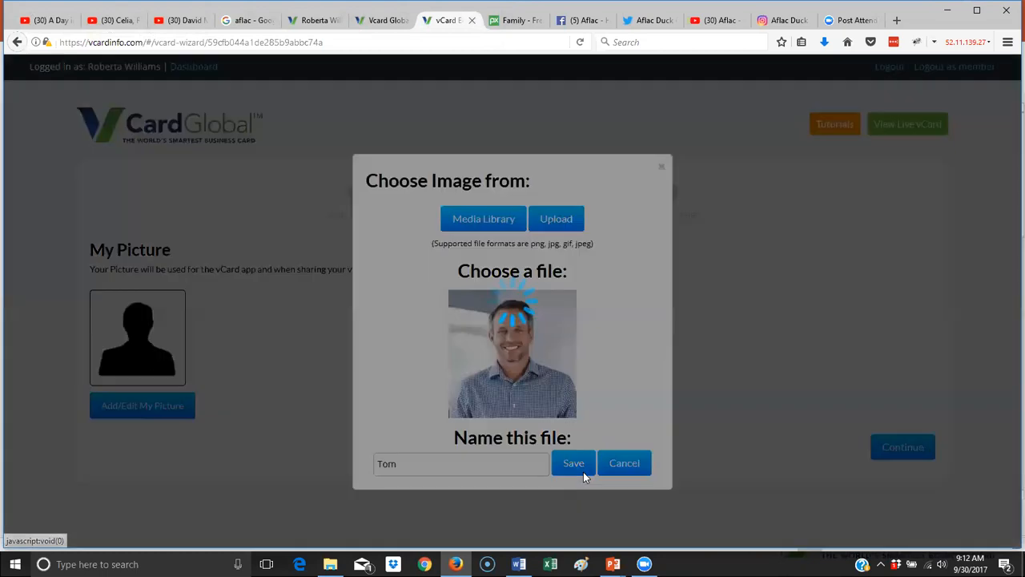
pyautogui.click(583, 472)
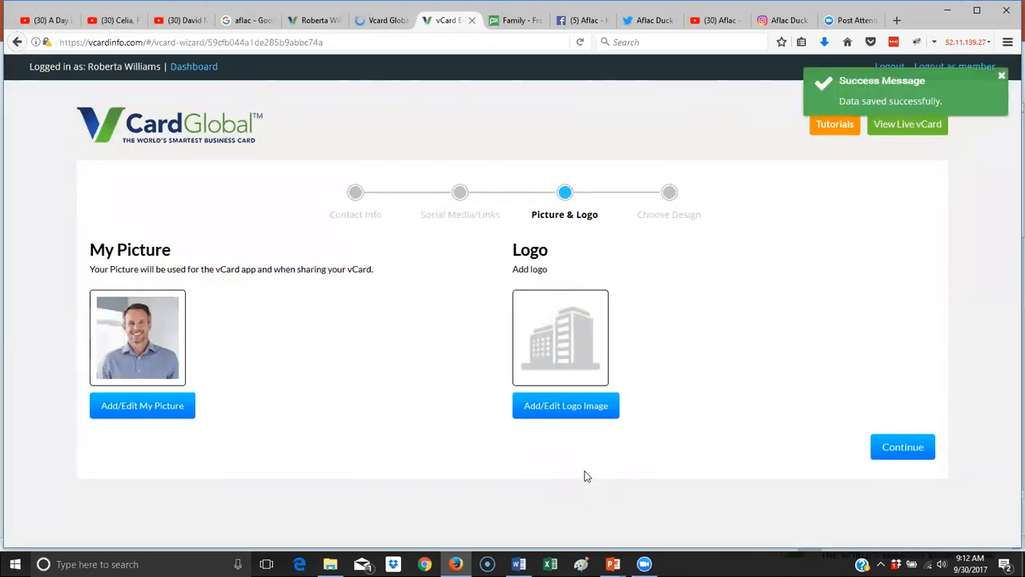
# - Start a logo upload, cancel the file picker, and switch to the blank Paint canvas
pyautogui.click(566, 407)
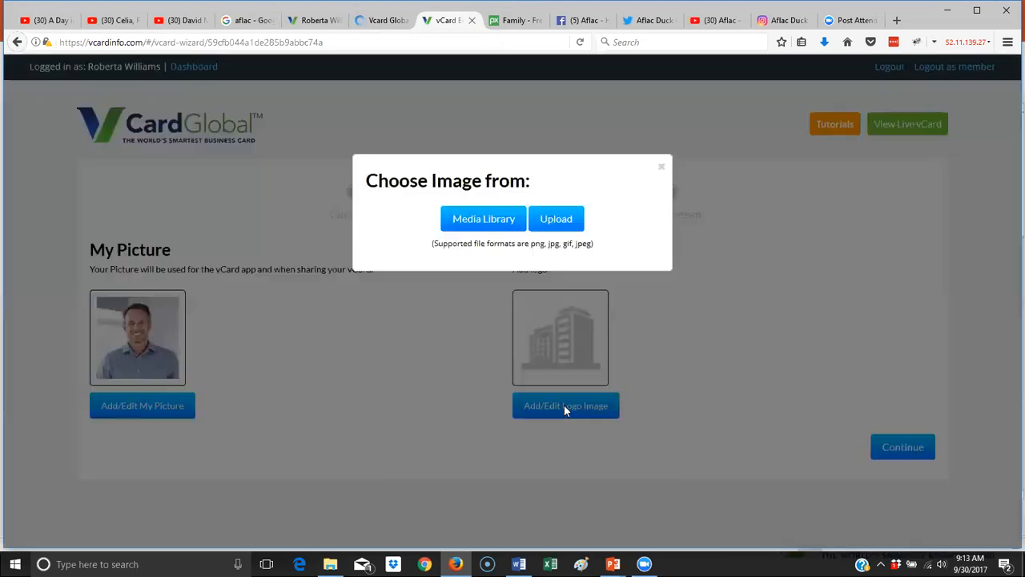
pyautogui.click(553, 224)
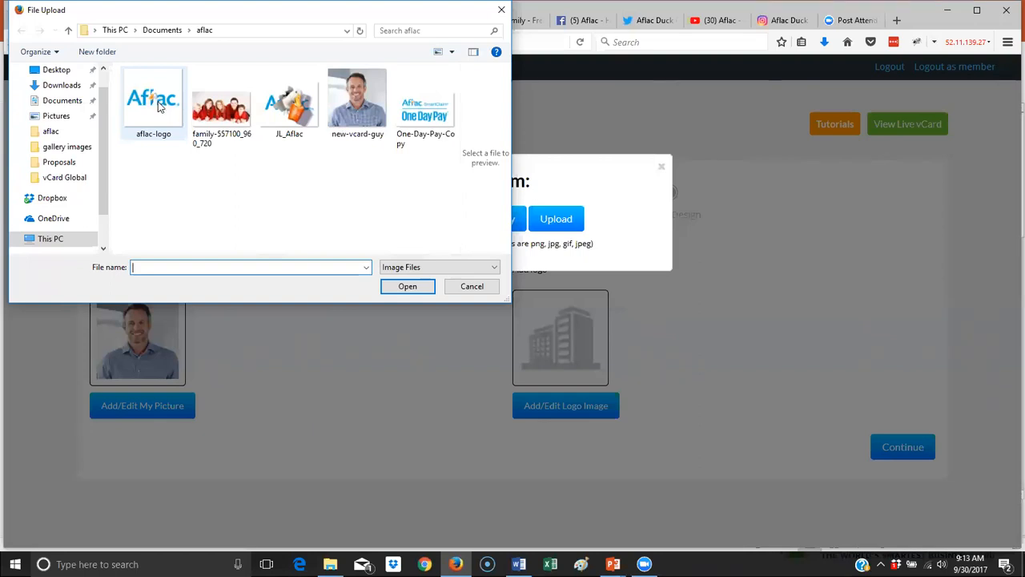
pyautogui.click(473, 287)
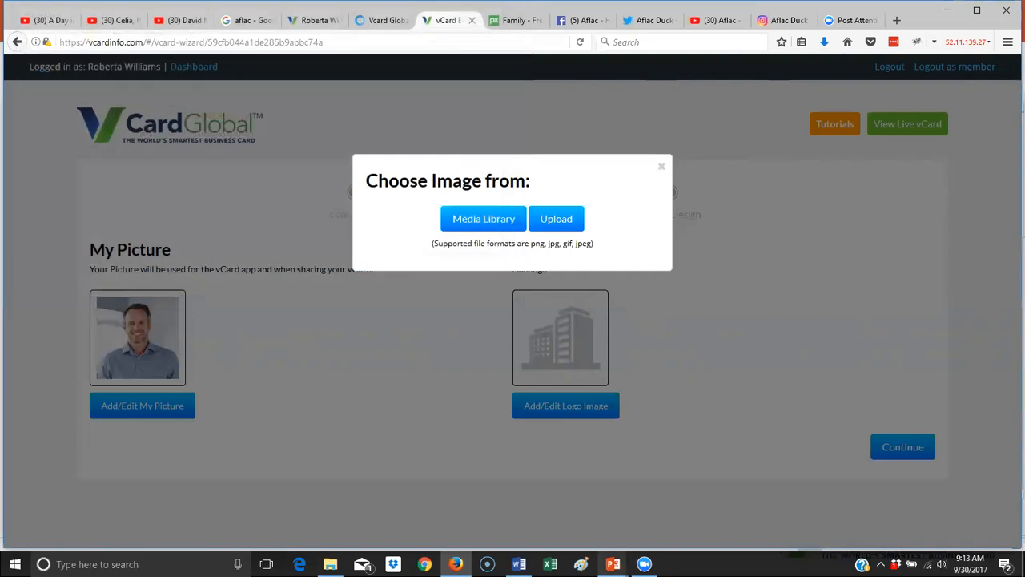
pyautogui.click(582, 565)
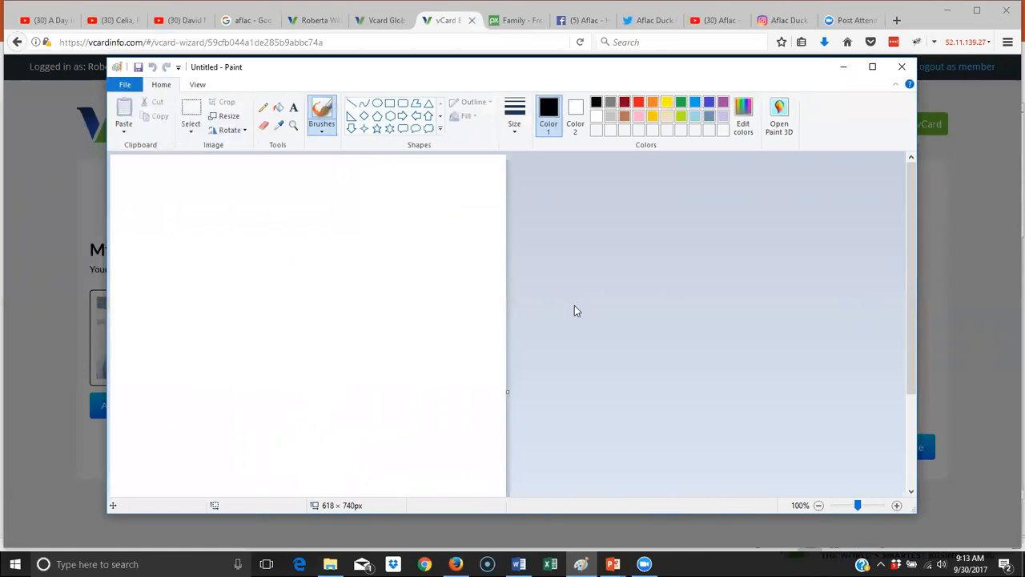
# - Open the aflac-logo image from Documents\aflac in Paint
pyautogui.click(124, 88)
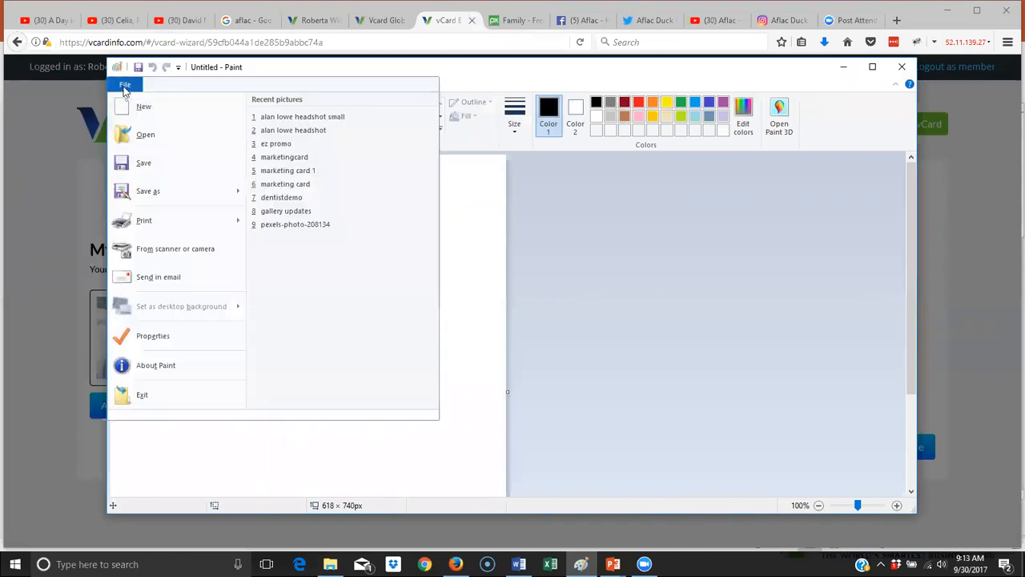
pyautogui.click(137, 134)
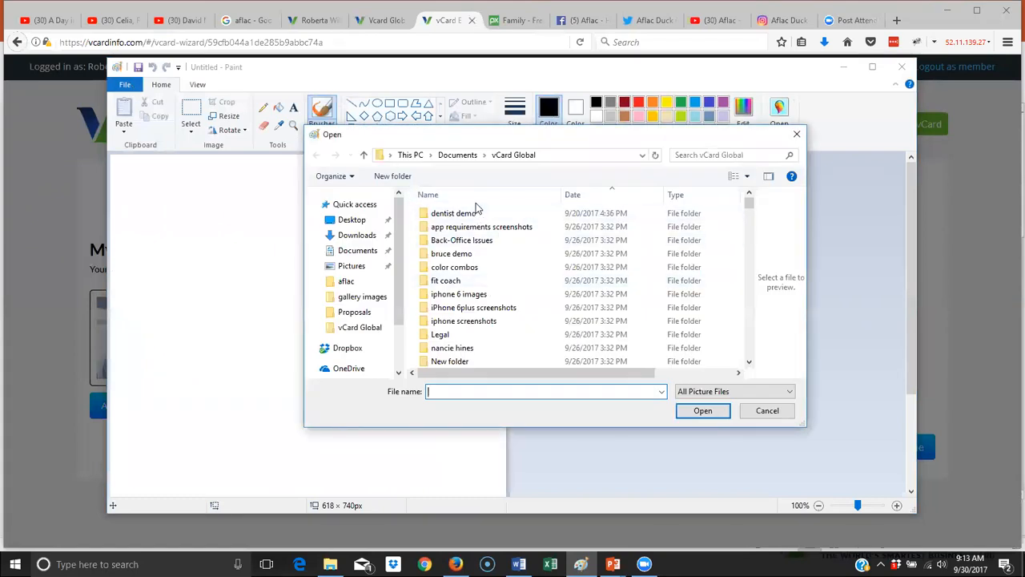
pyautogui.click(457, 154)
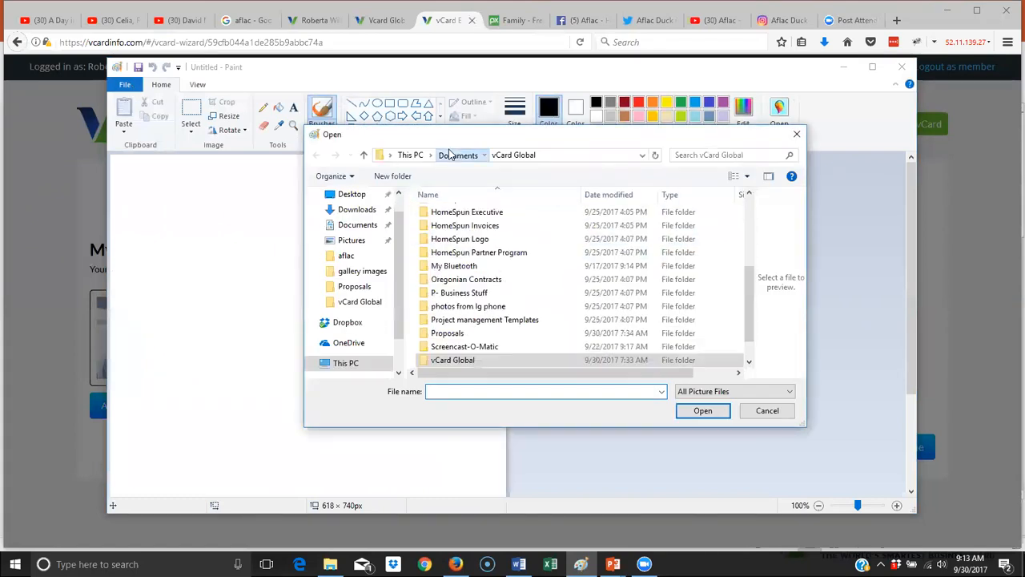
pyautogui.scroll(4, 601, 273)
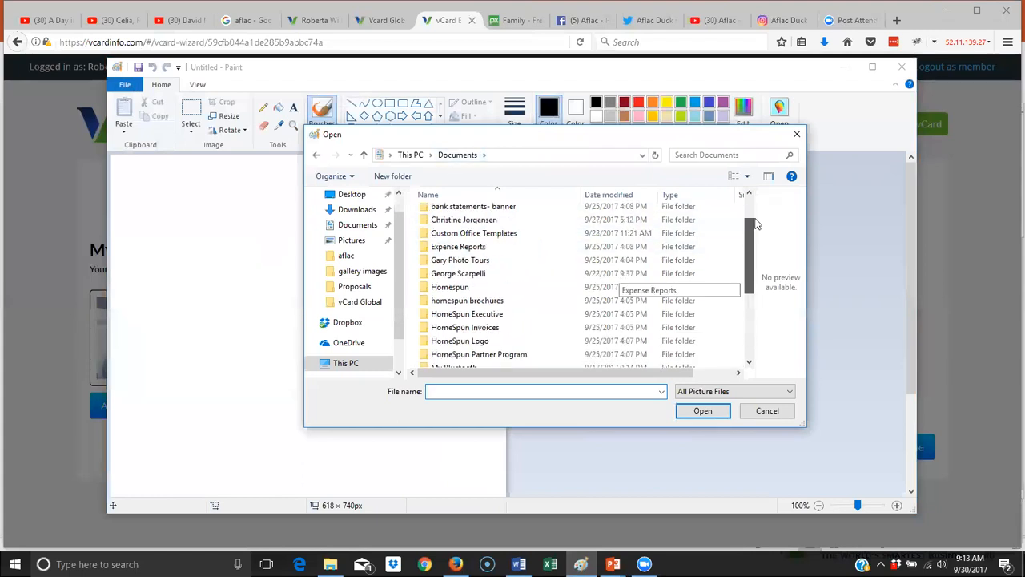
pyautogui.doubleClick(443, 227)
pyautogui.click(448, 221)
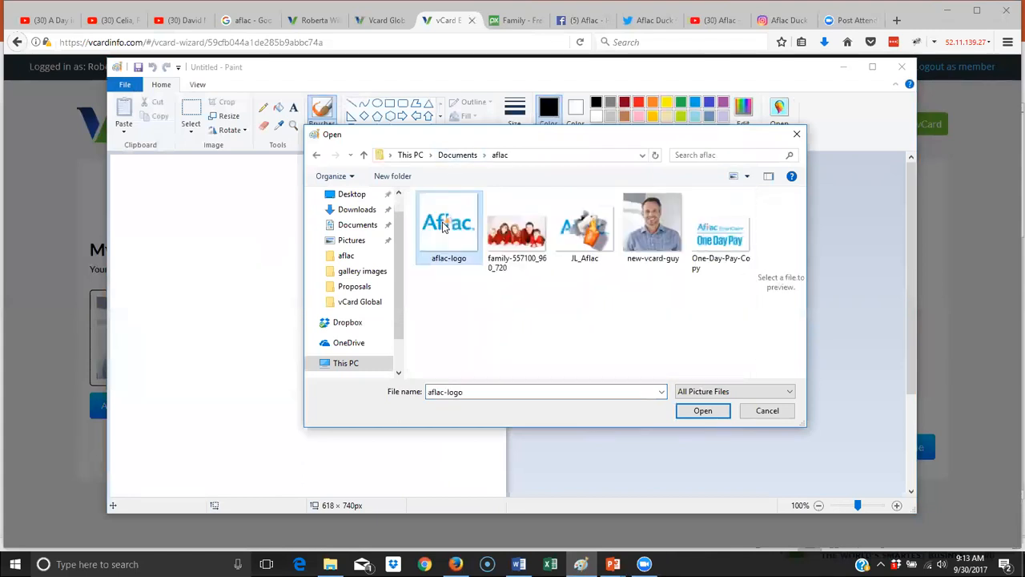
pyautogui.doubleClick(448, 220)
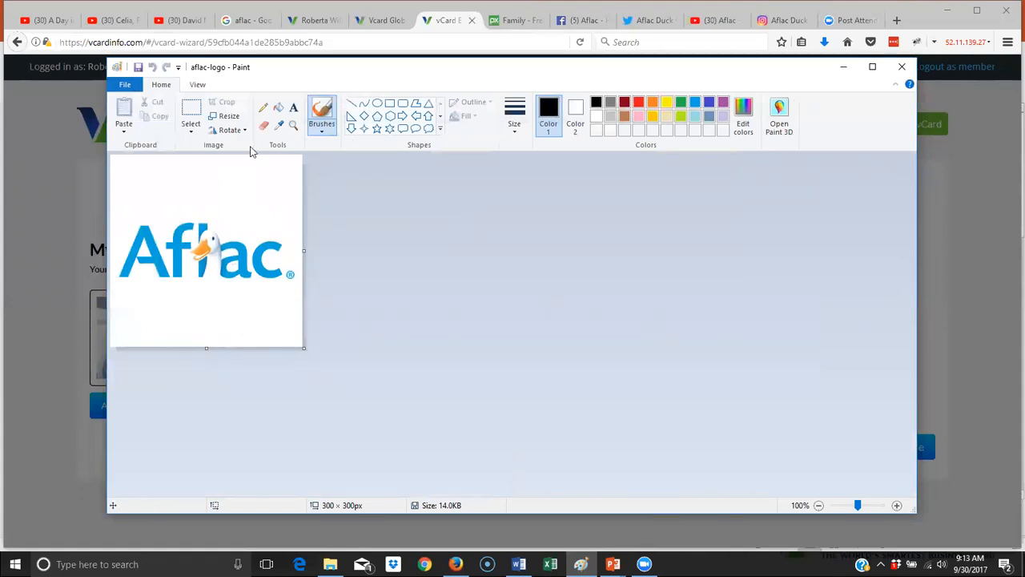
# - Crop the image to the 299 × 127 px logo band and save it
pyautogui.click(199, 112)
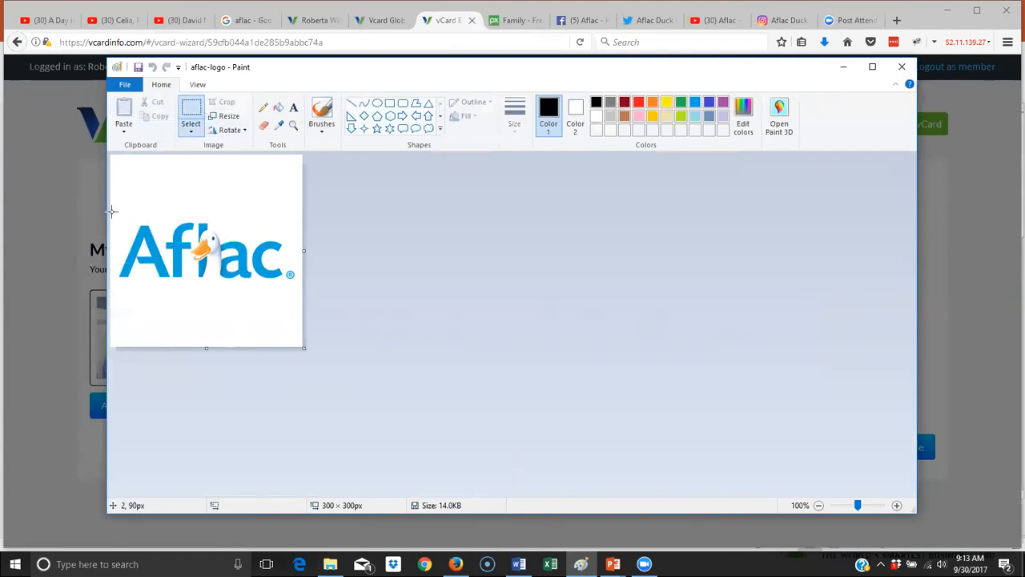
pyautogui.moveTo(111, 209); pyautogui.dragTo(308, 288)
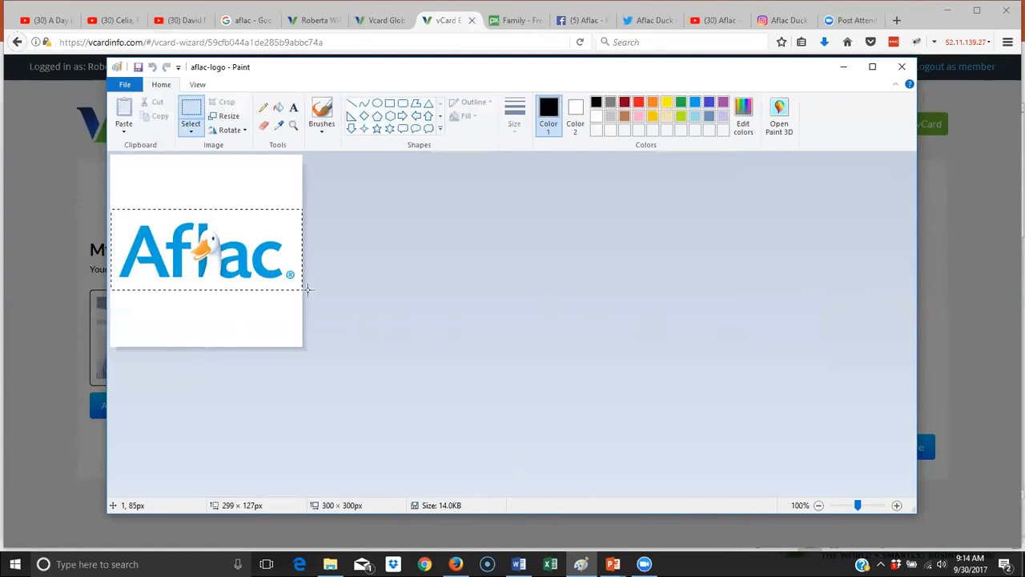
pyautogui.moveTo(308, 290); pyautogui.dragTo(308, 290)
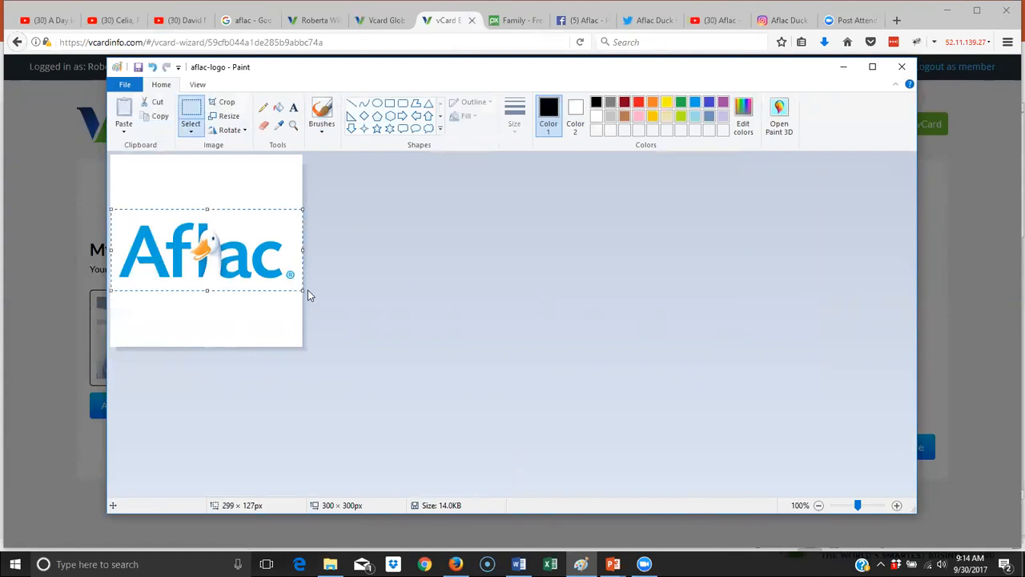
pyautogui.click(227, 103)
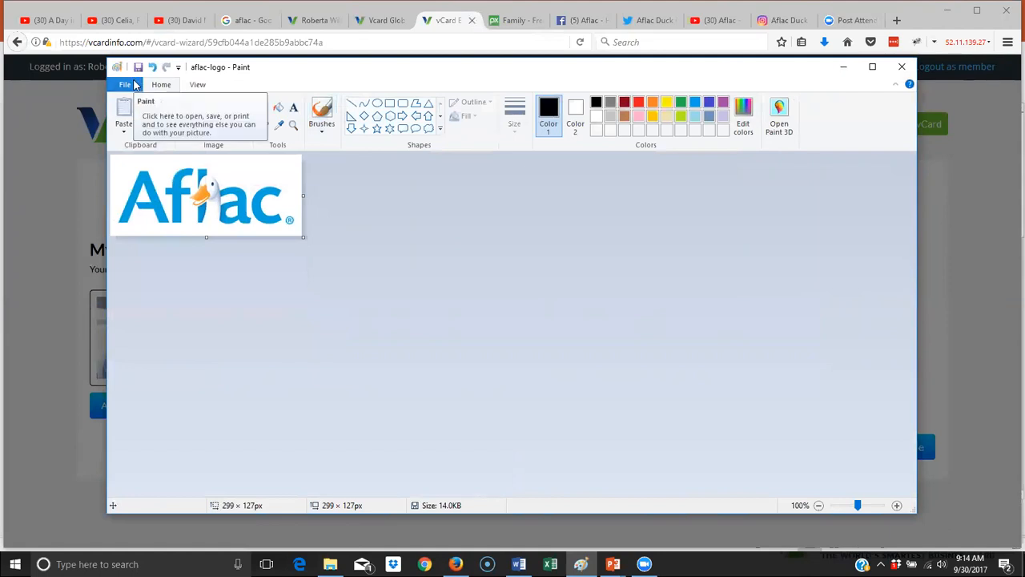
pyautogui.click(132, 84)
pyautogui.moveTo(171, 191)
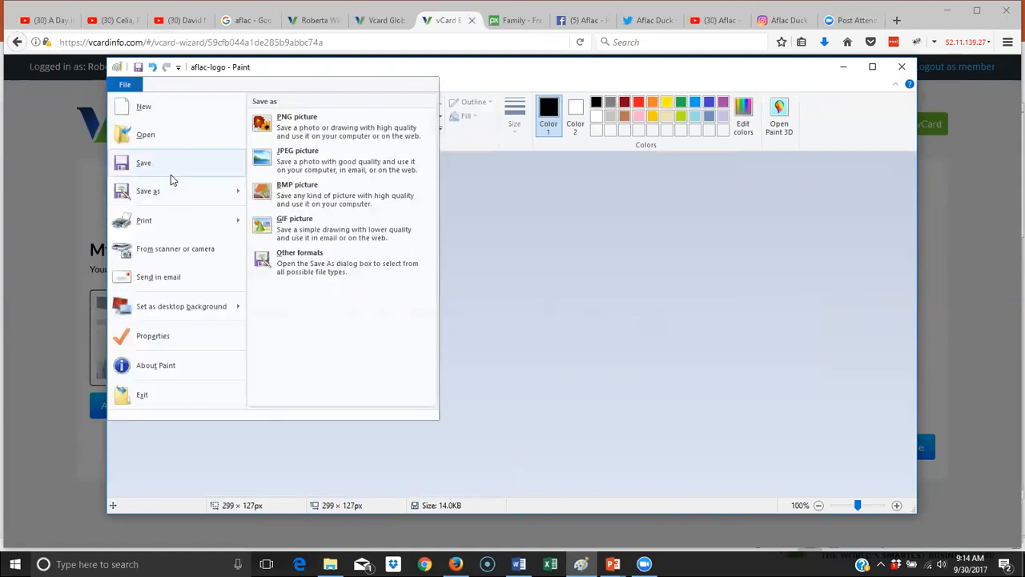
pyautogui.click(144, 163)
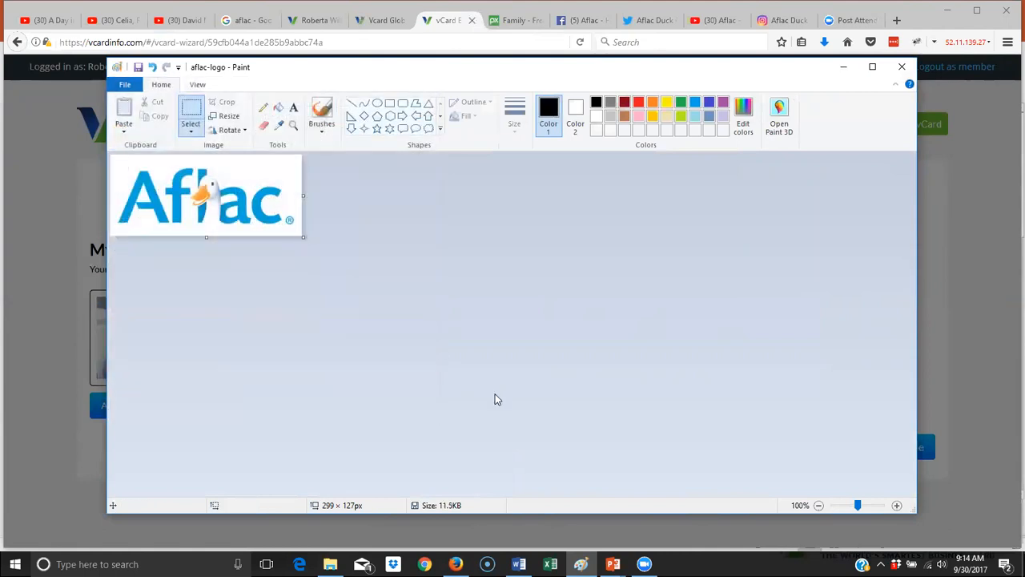
# - Upload the cropped aflac-logo file and save it as the card's Logo
pyautogui.click(456, 564)
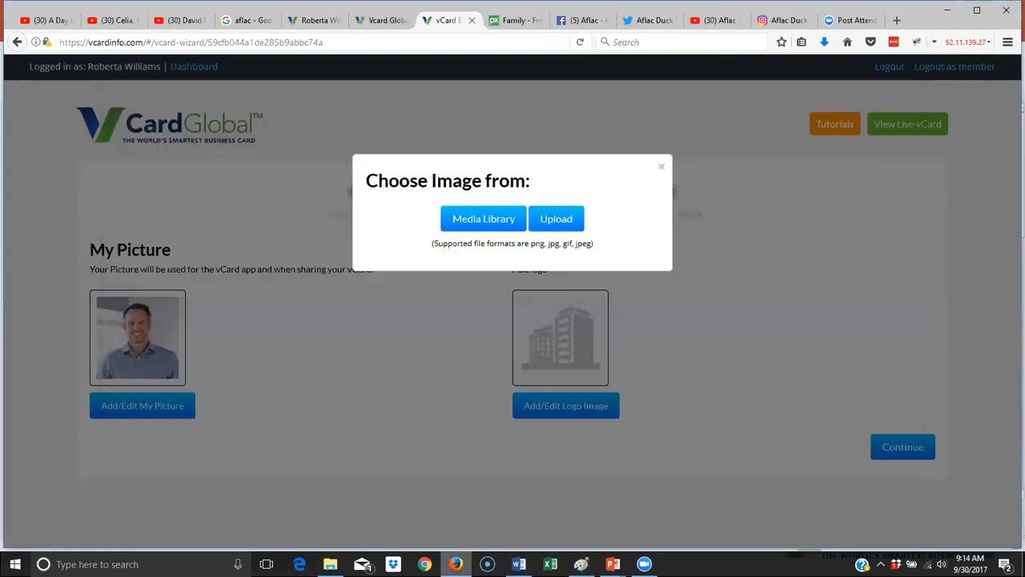
pyautogui.click(563, 225)
pyautogui.click(165, 109)
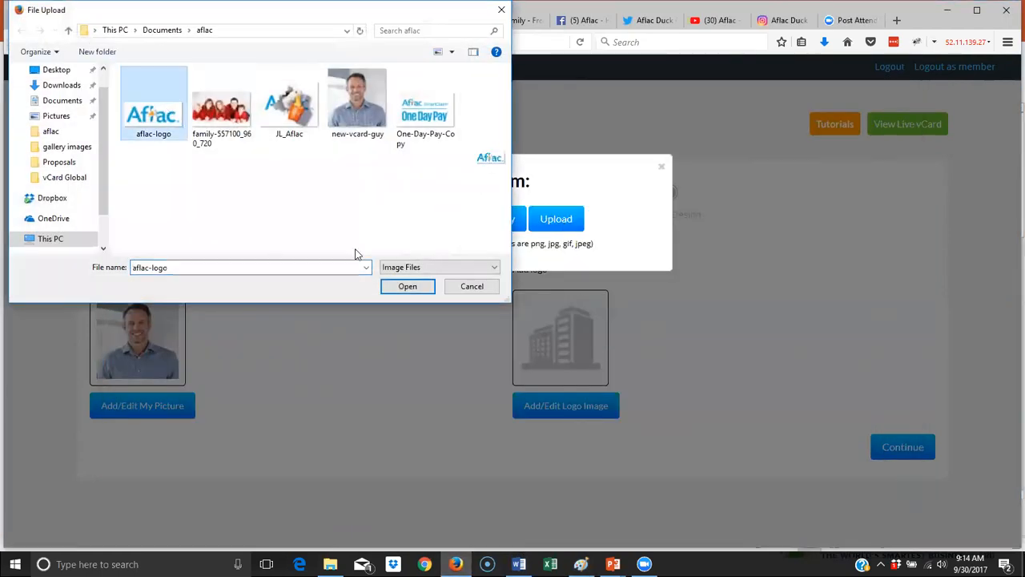
pyautogui.click(407, 286)
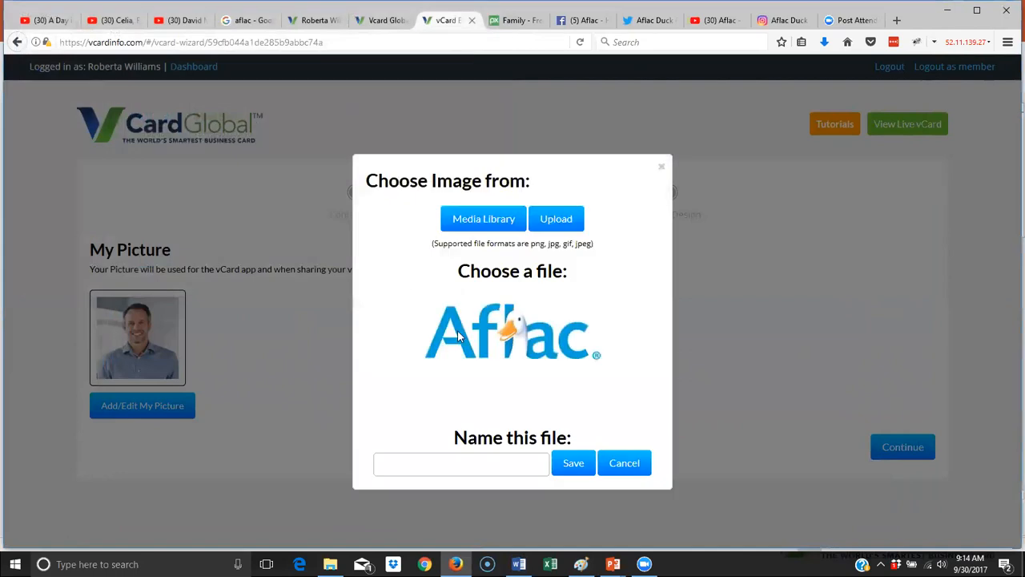
pyautogui.click(495, 462)
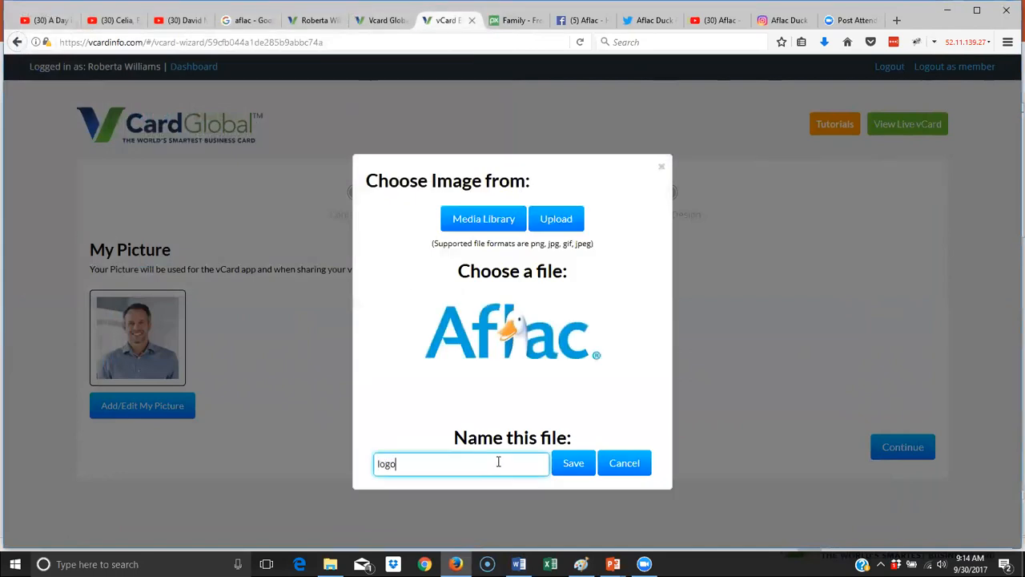
pyautogui.click(573, 463)
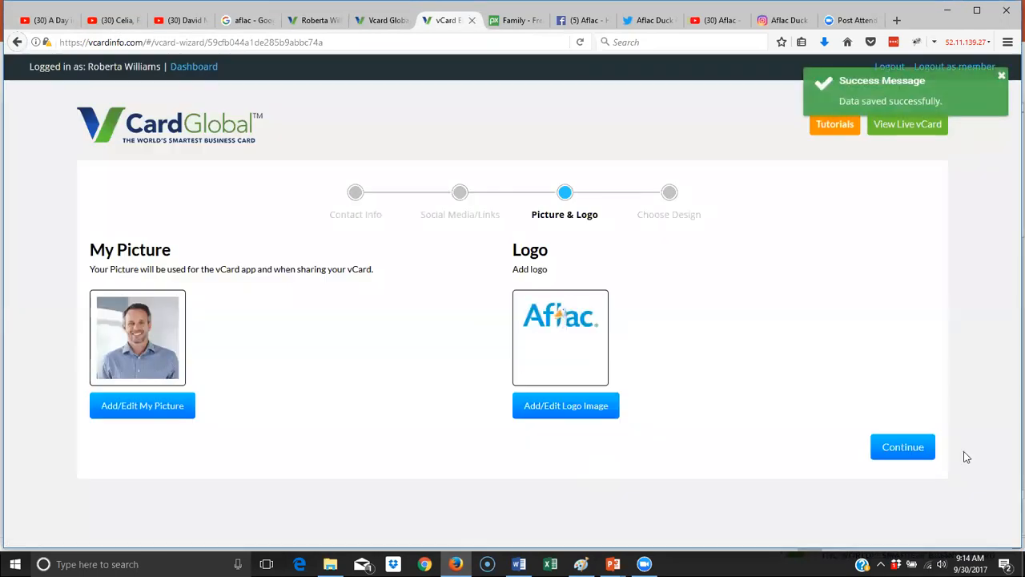
# - Preview the Classic White, Black, Bold, Swoosh and Gradient designs and light-blue, navy and red colours
pyautogui.click(897, 450)
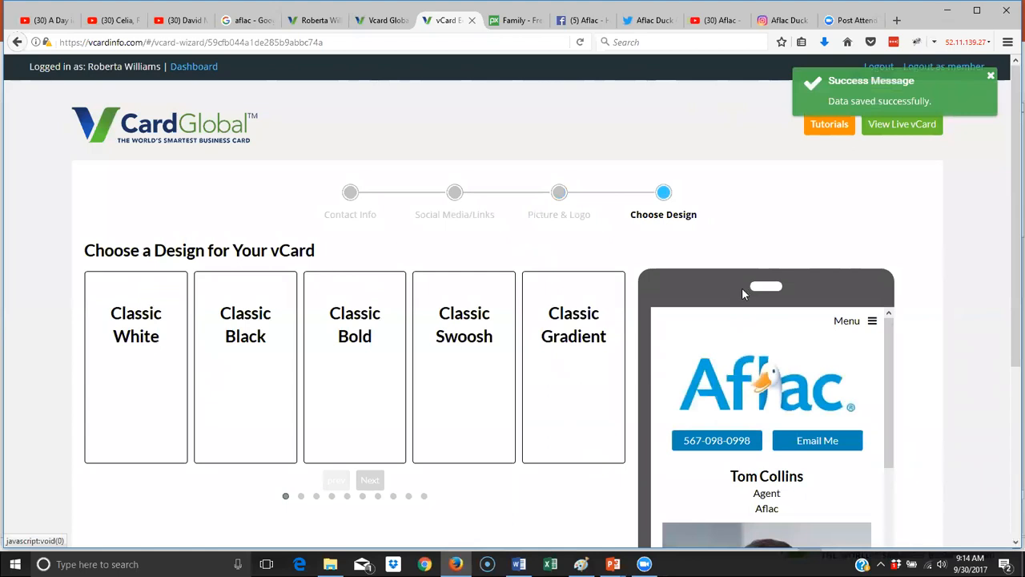
pyautogui.moveTo(888, 348)
pyautogui.mouseDown()
pyautogui.moveTo(884, 370)
pyautogui.moveTo(889, 341)
pyautogui.mouseUp()
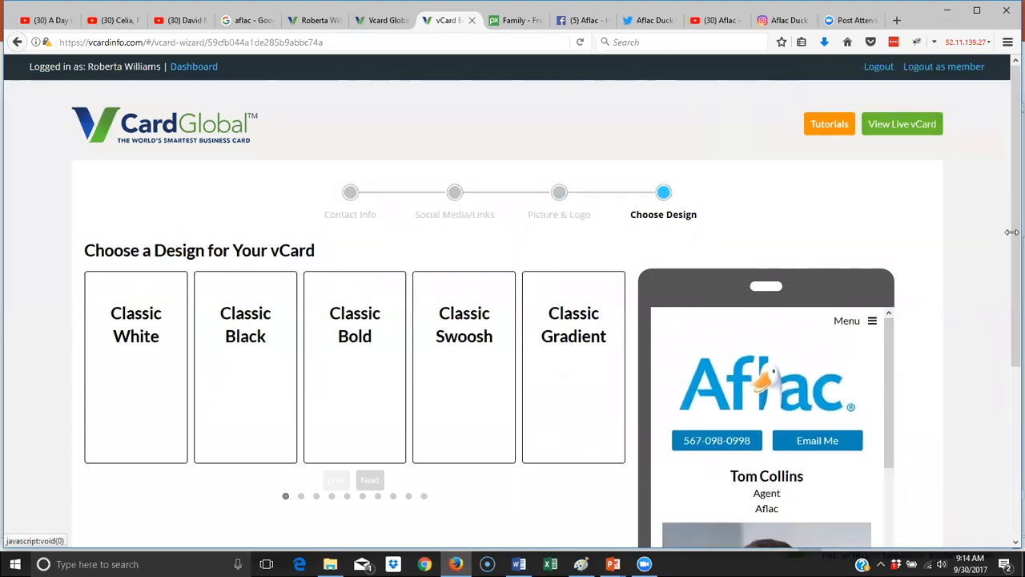
pyautogui.scroll(-5, 1009, 248)
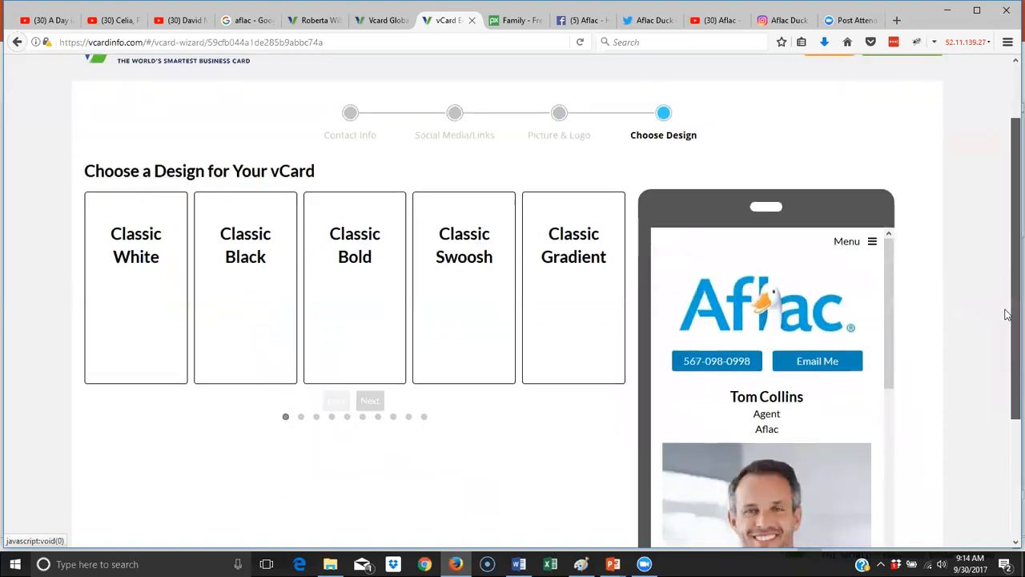
pyautogui.moveTo(882, 151); pyautogui.dragTo(883, 158)
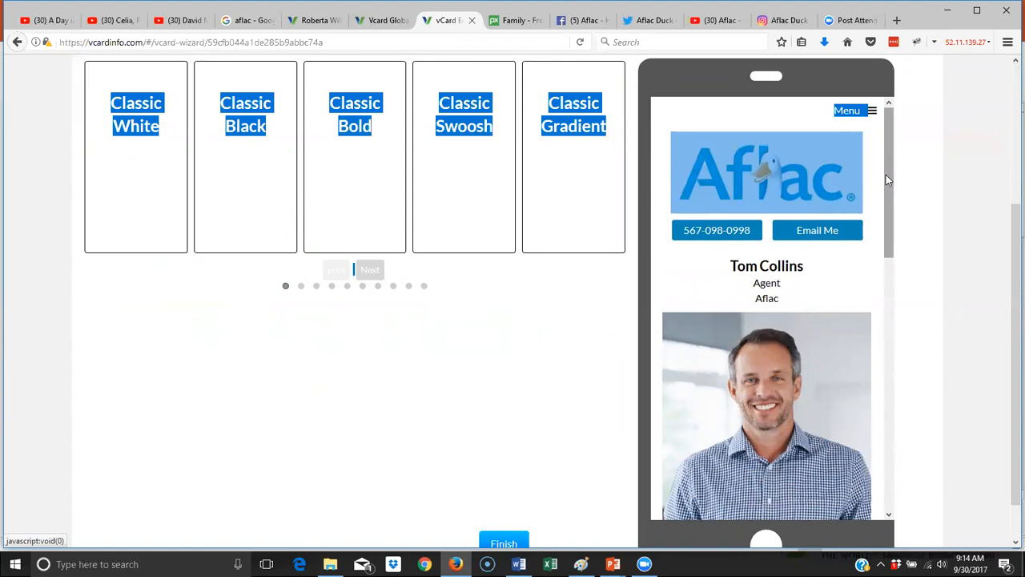
pyautogui.click(873, 280)
pyautogui.moveTo(886, 207); pyautogui.dragTo(905, 170)
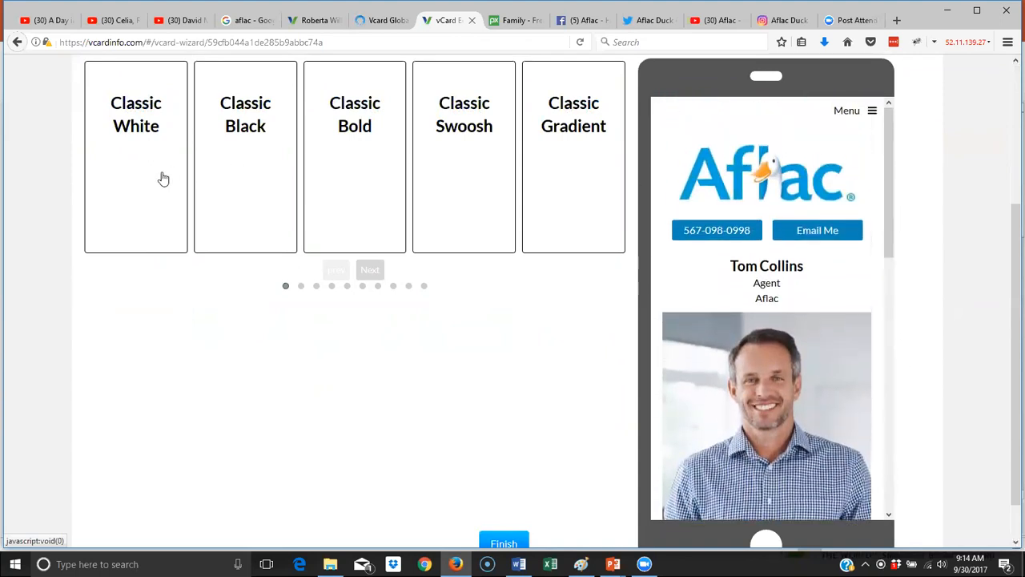
pyautogui.click(145, 153)
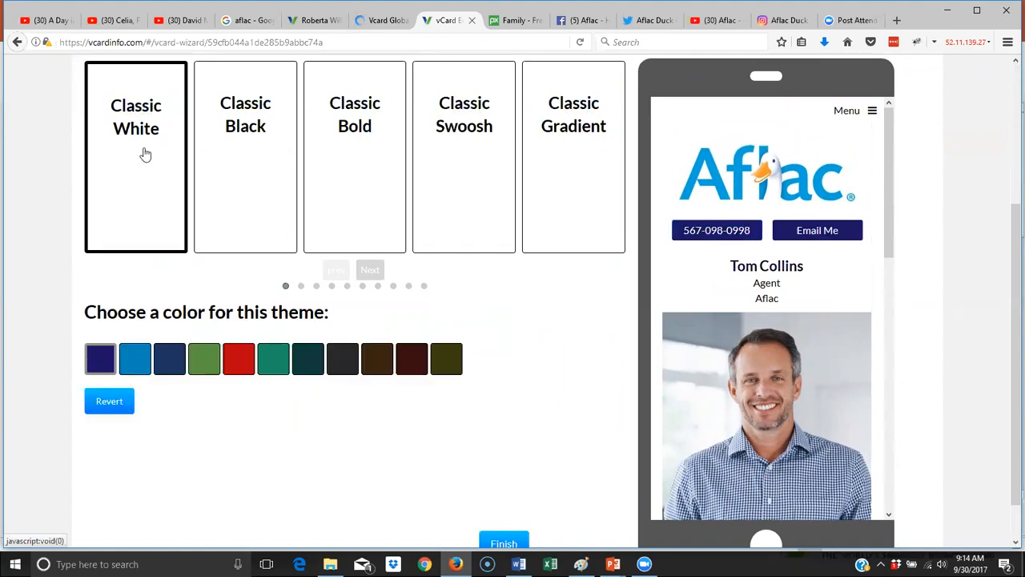
pyautogui.click(135, 370)
pyautogui.click(160, 374)
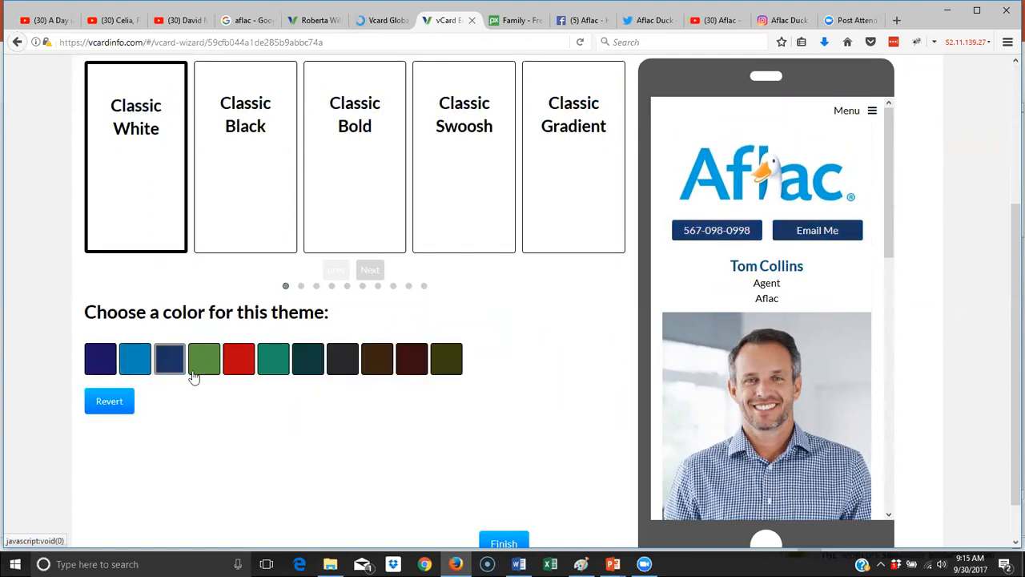
pyautogui.click(237, 376)
pyautogui.click(250, 170)
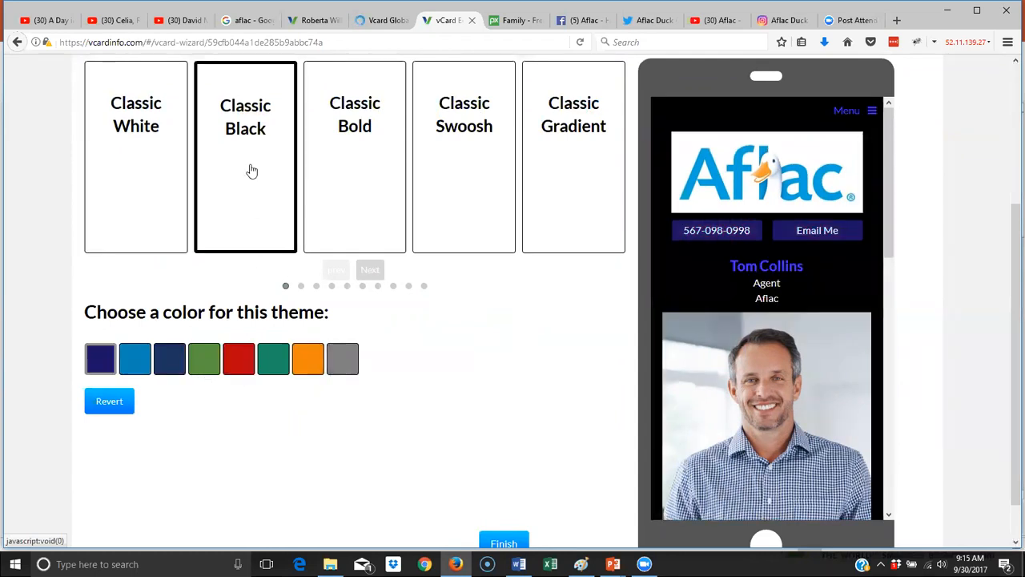
pyautogui.click(367, 157)
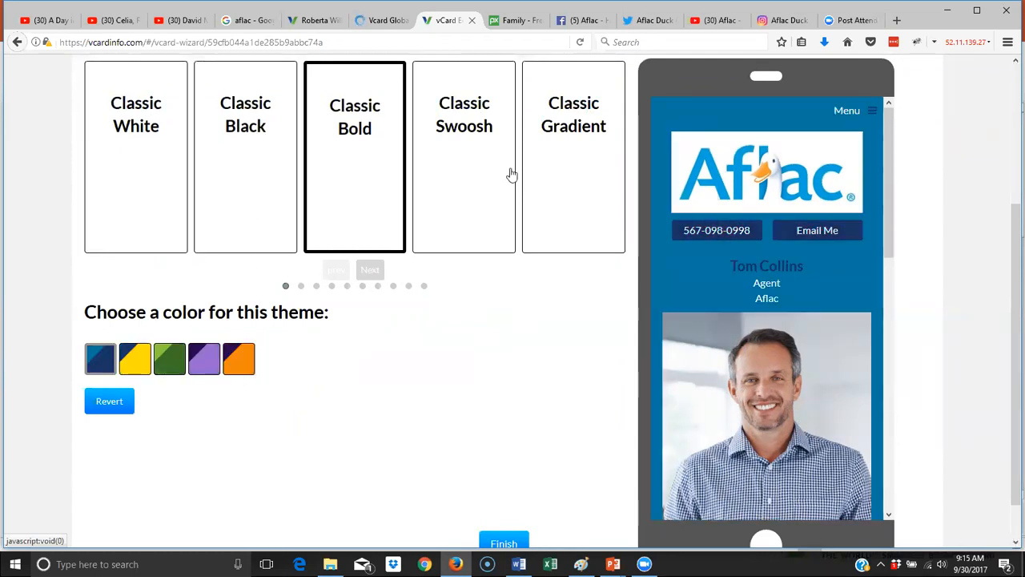
pyautogui.click(489, 178)
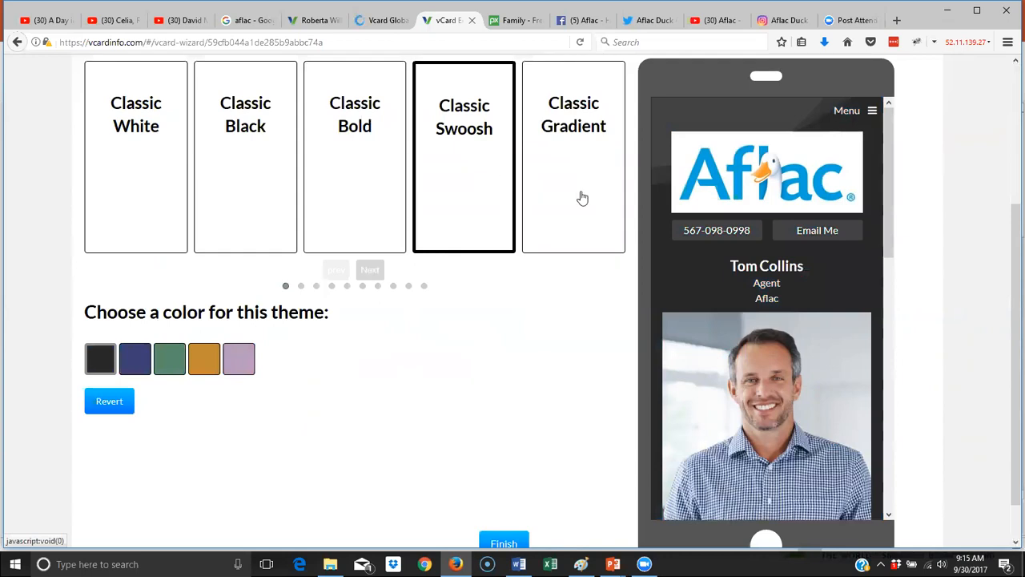
pyautogui.click(581, 197)
# - Page through the vCard designs, previewing Black Oval, White Halo and vCard Black
pyautogui.click(369, 276)
pyautogui.click(368, 276)
pyautogui.click(368, 276)
pyautogui.click(369, 275)
pyautogui.click(368, 275)
pyautogui.click(369, 276)
pyautogui.click(473, 206)
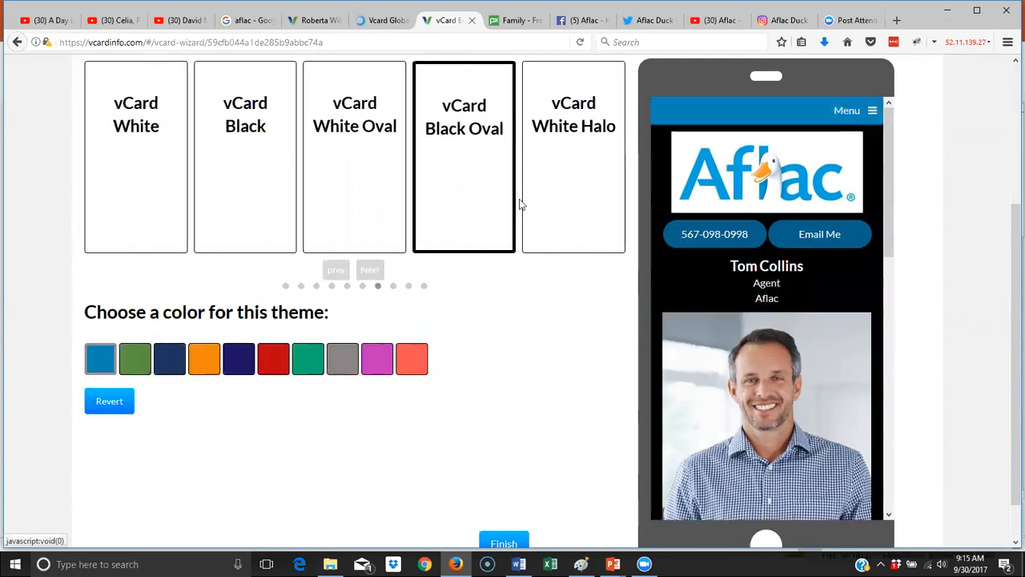
pyautogui.click(526, 206)
pyautogui.click(273, 168)
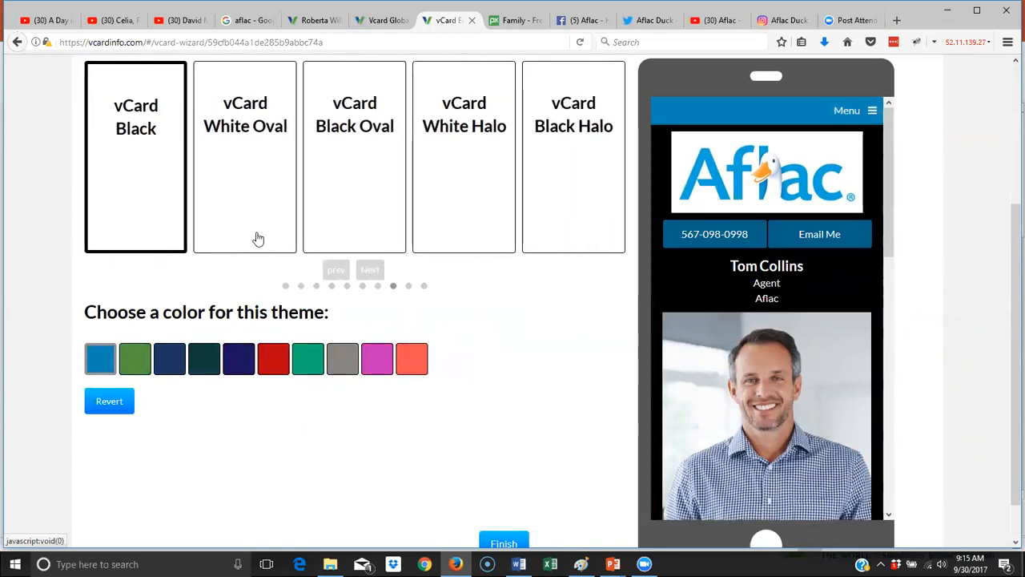
pyautogui.click(329, 278)
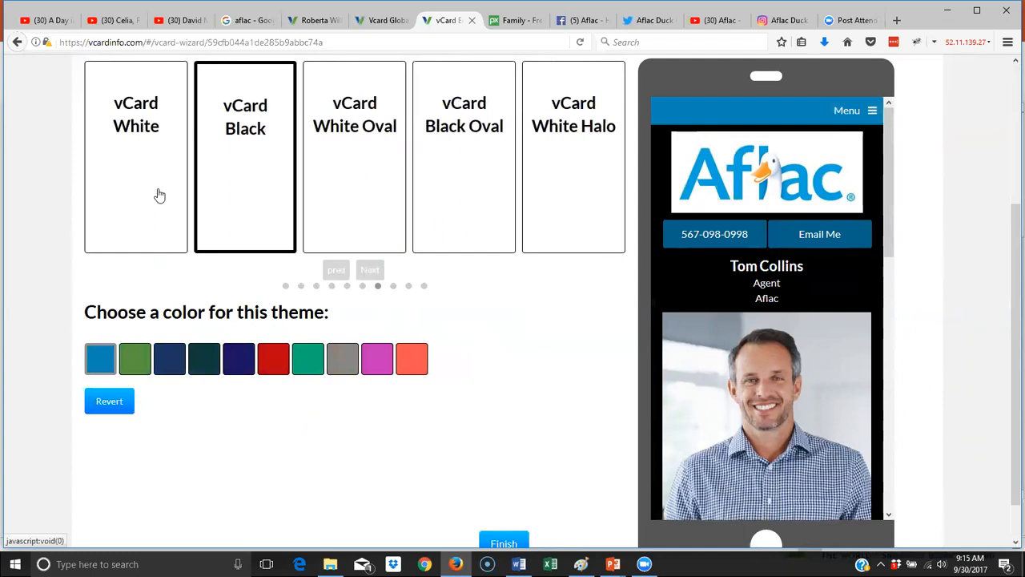
# - Select vCard White with its default blue colour and finish the wizard
pyautogui.click(159, 196)
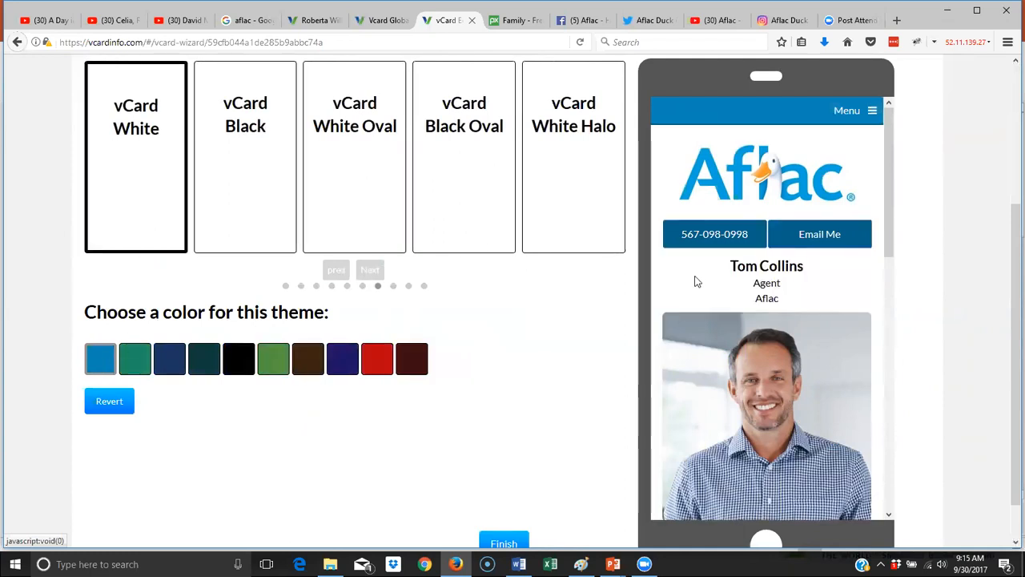
pyautogui.scroll(-3, 697, 282)
pyautogui.scroll(-5, 697, 282)
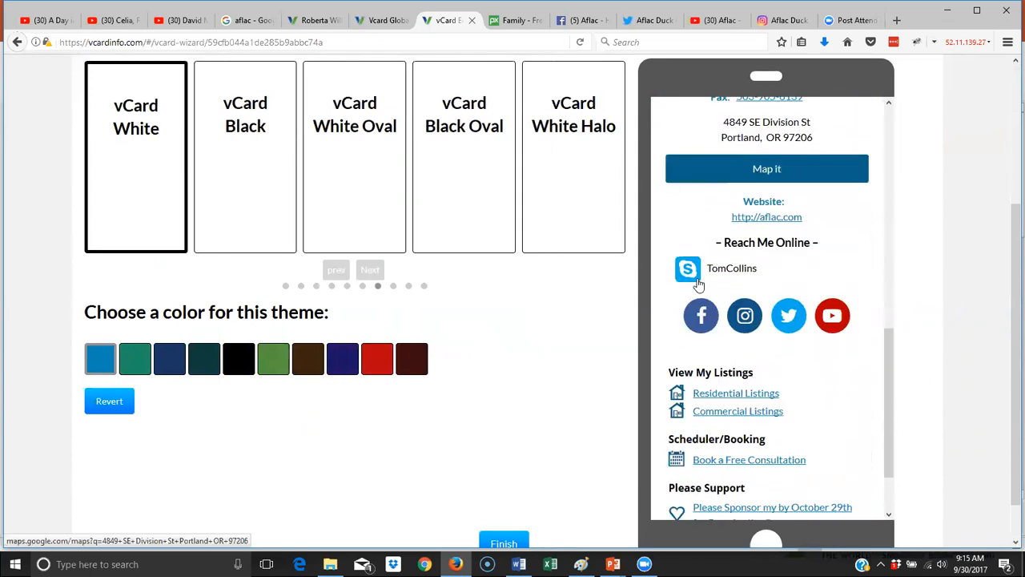
pyautogui.scroll(-3, 697, 282)
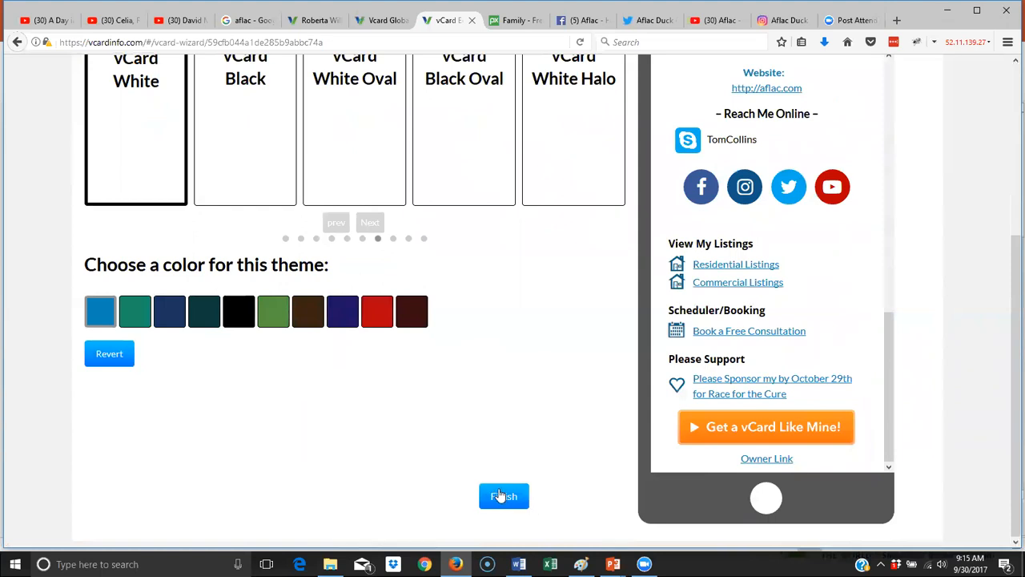
pyautogui.scroll(4, 816, 382)
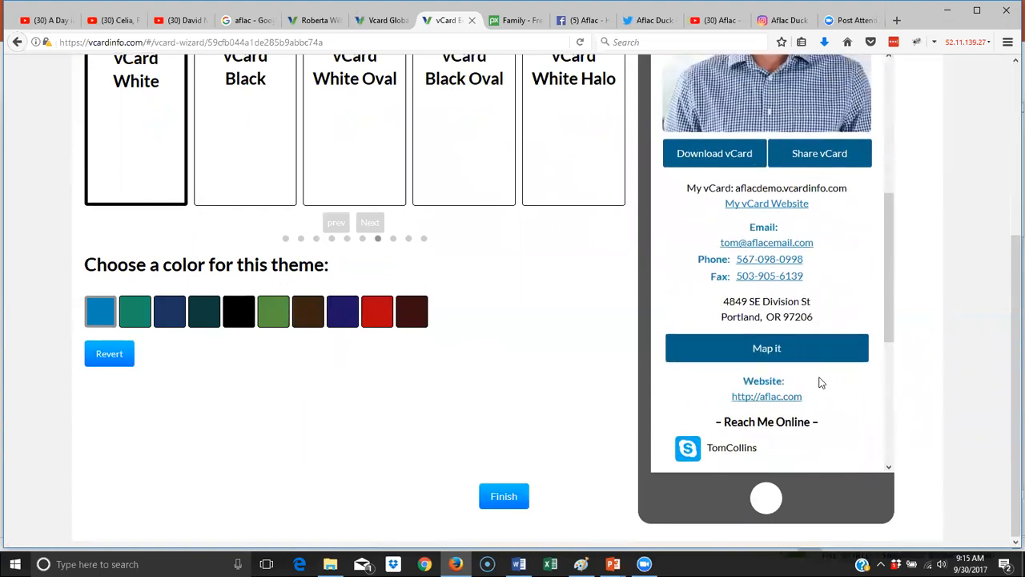
pyautogui.scroll(4, 819, 382)
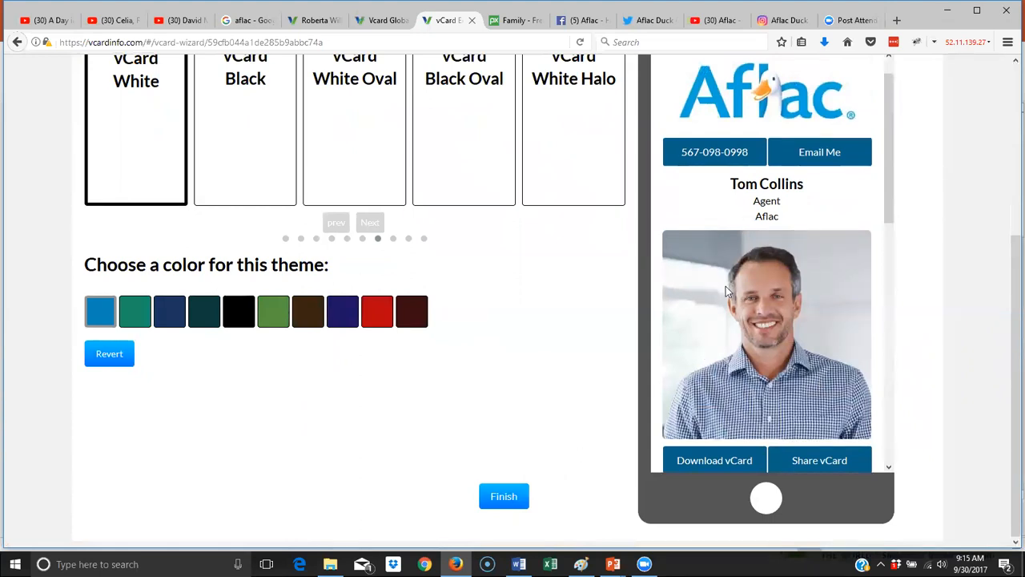
pyautogui.scroll(-2, 726, 286)
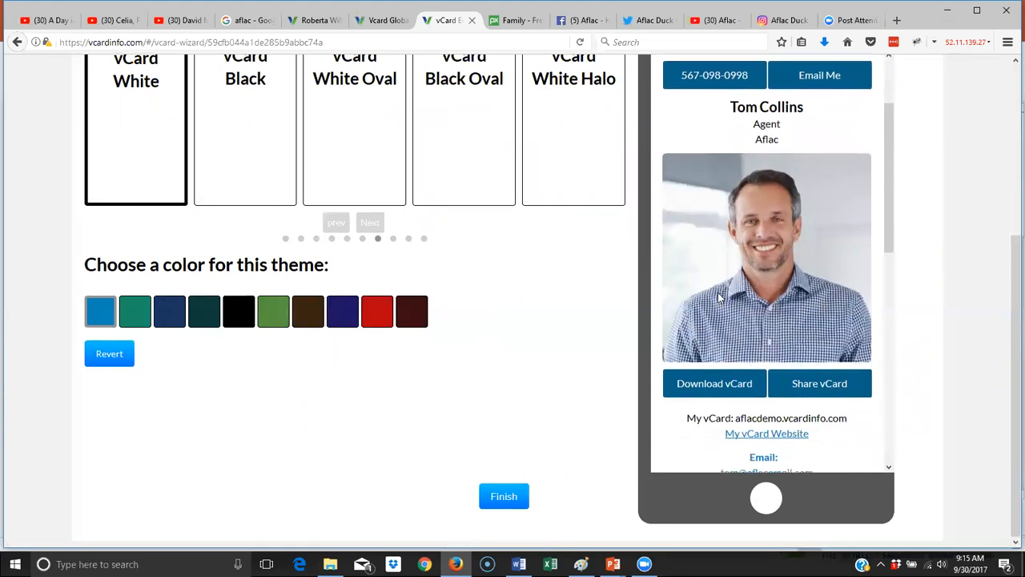
pyautogui.click(504, 496)
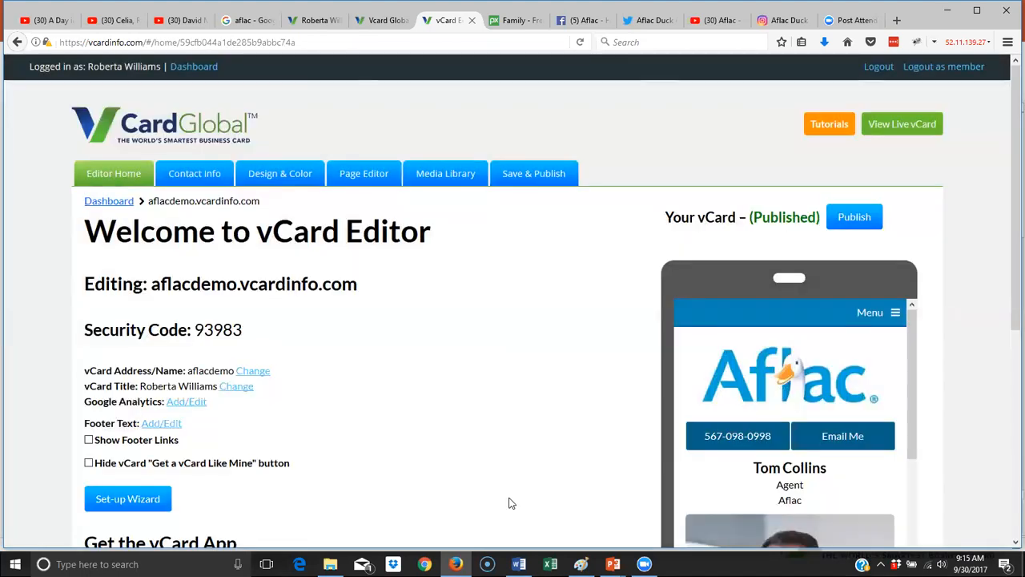
pyautogui.scroll(-5, 704, 393)
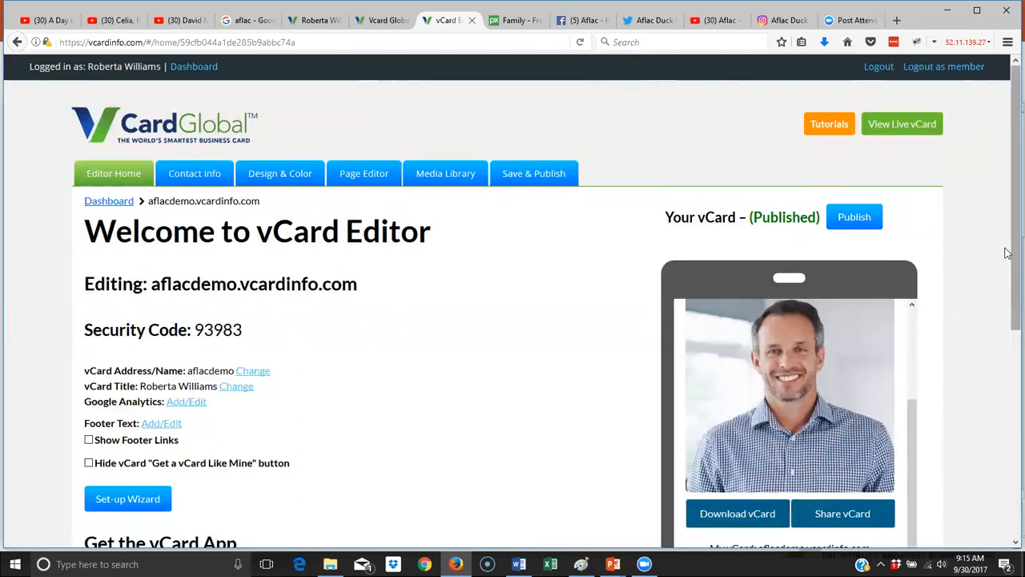
pyautogui.moveTo(1009, 242); pyautogui.dragTo(1008, 406)
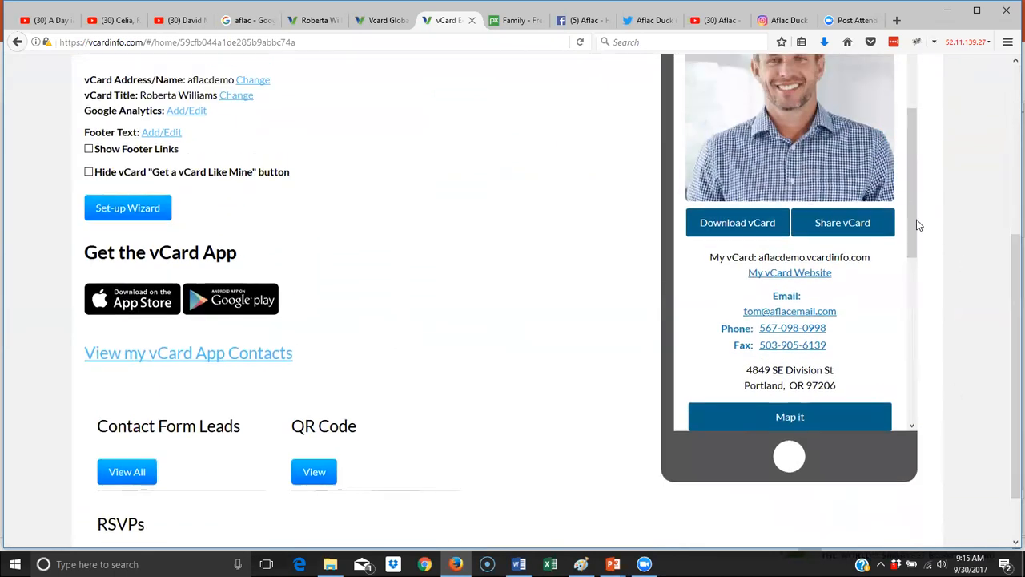
pyautogui.moveTo(906, 195); pyautogui.dragTo(900, 301)
pyautogui.moveTo(913, 229); pyautogui.dragTo(912, 176)
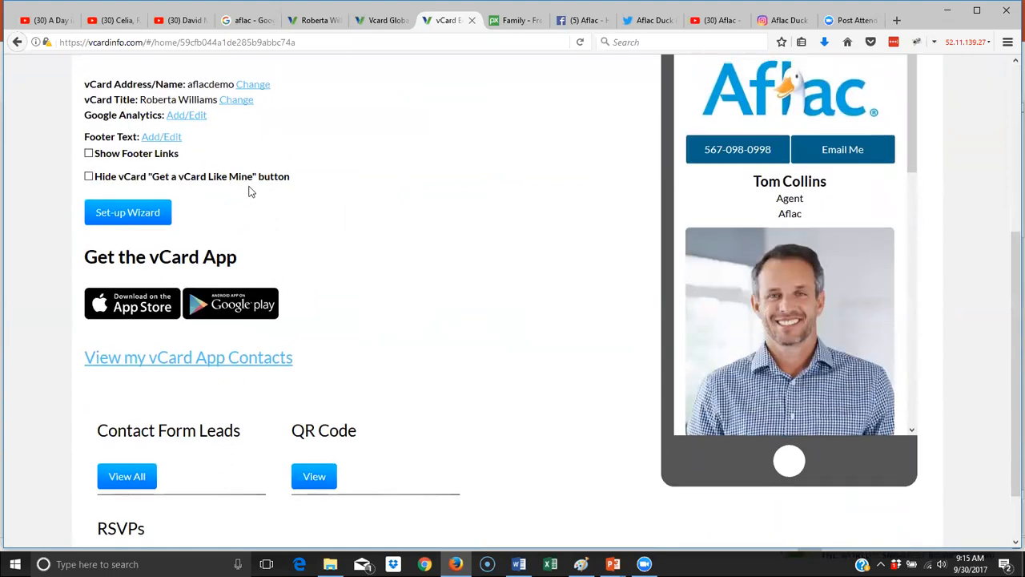
pyautogui.scroll(5, 251, 190)
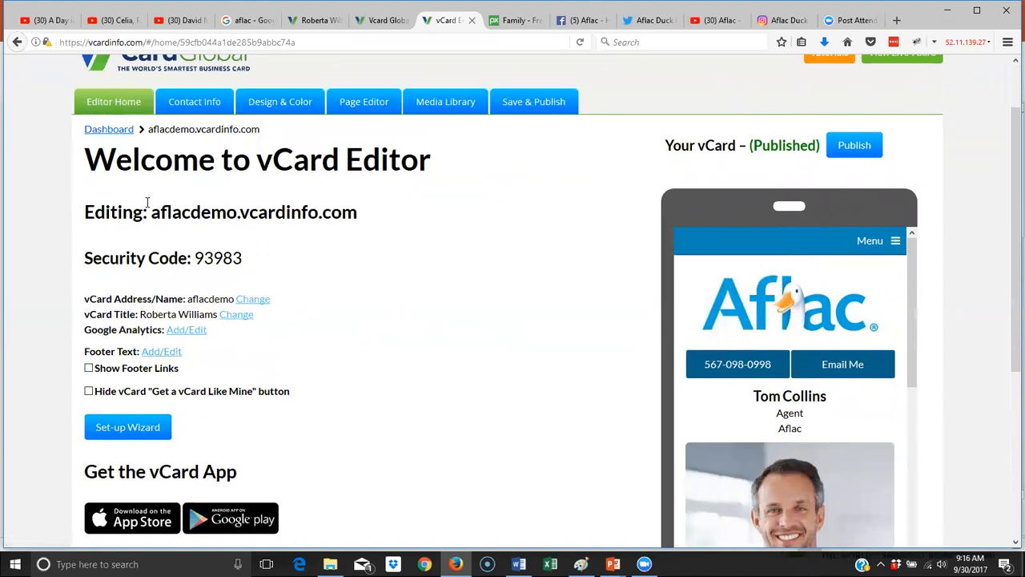
pyautogui.moveTo(150, 211); pyautogui.dragTo(234, 218)
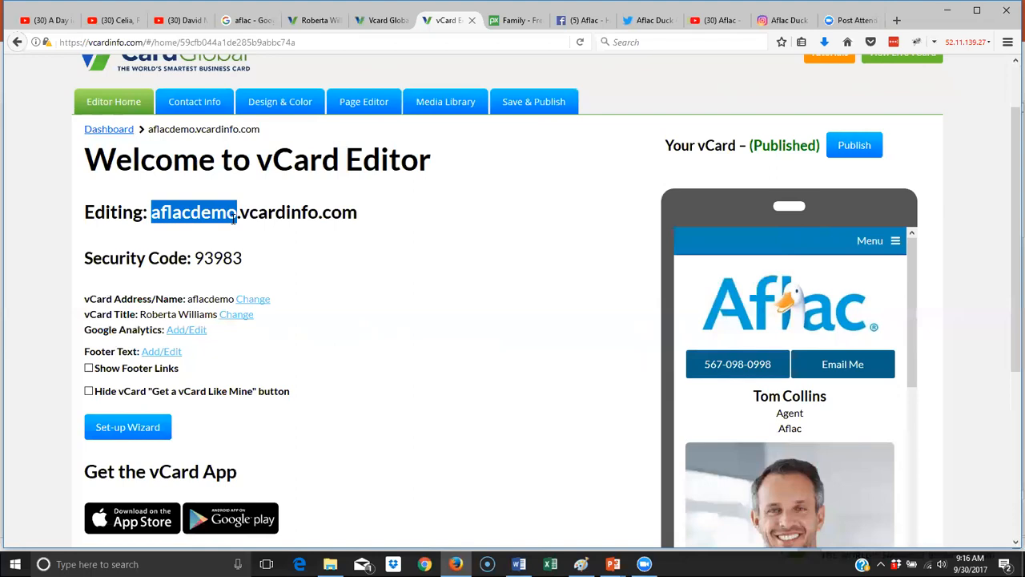
pyautogui.moveTo(248, 260); pyautogui.dragTo(194, 260)
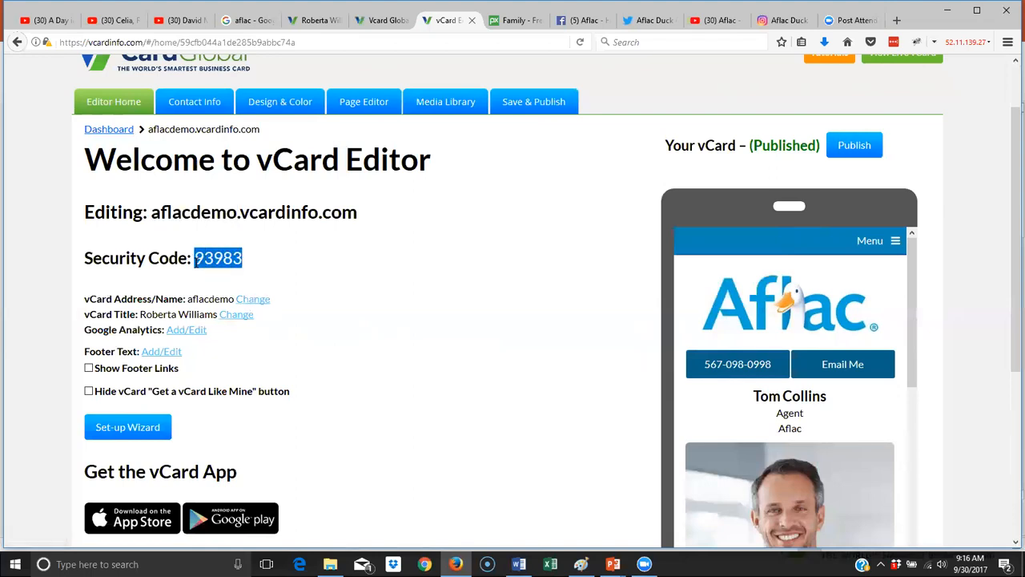
pyautogui.click(250, 266)
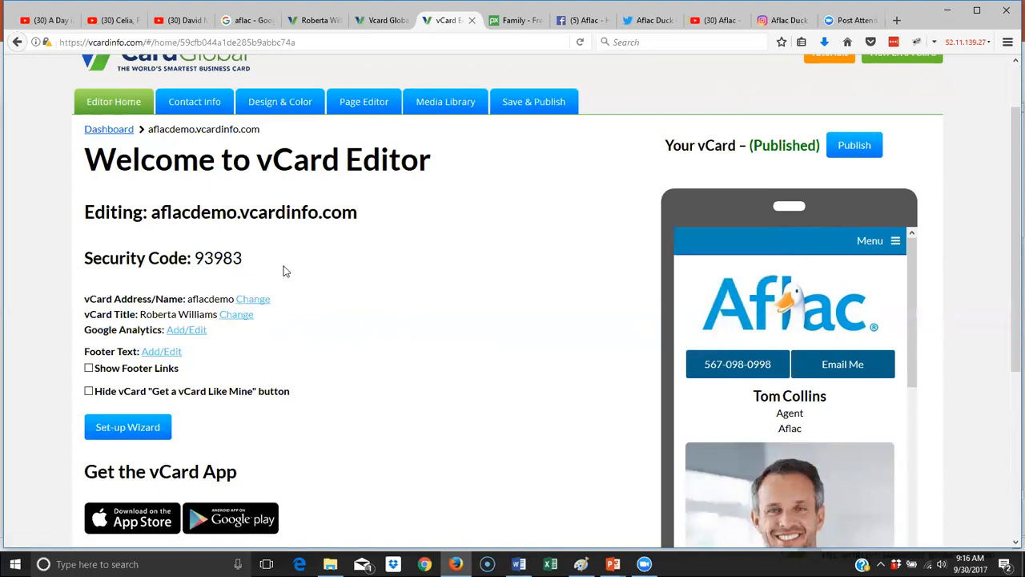
pyautogui.scroll(-3, 284, 271)
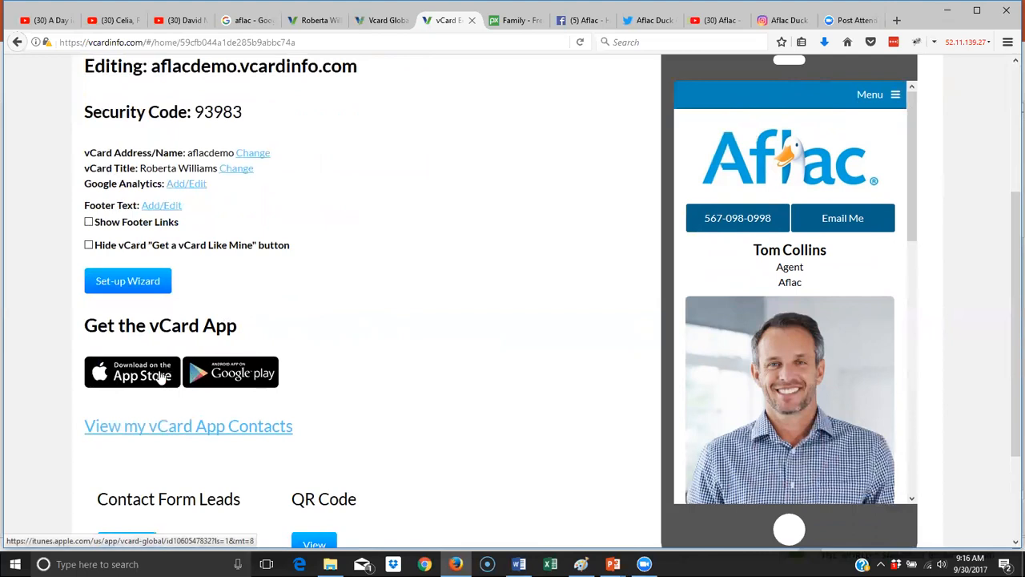
pyautogui.scroll(2, 293, 387)
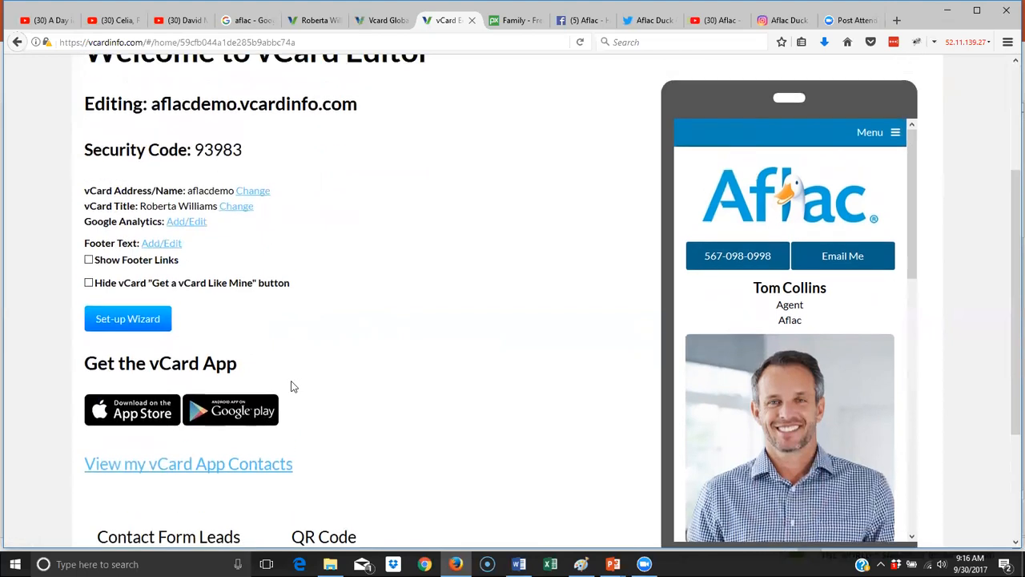
pyautogui.scroll(2, 292, 387)
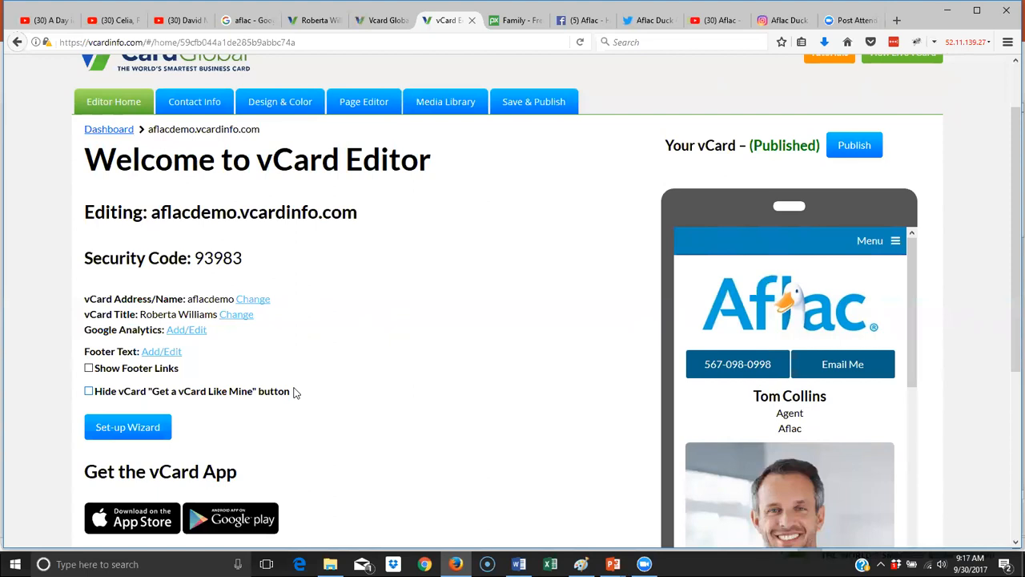
pyautogui.scroll(-2, 288, 328)
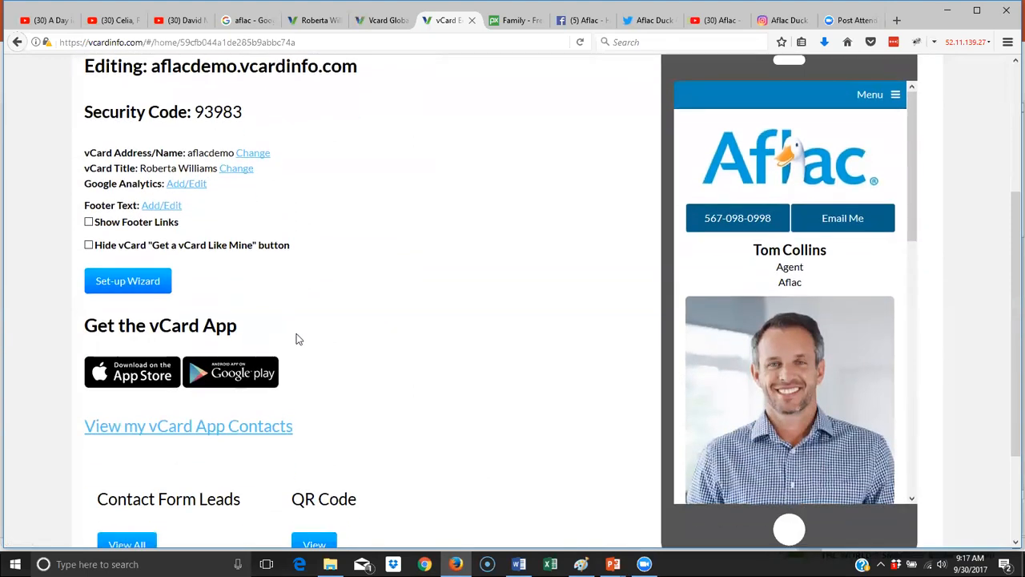
pyautogui.scroll(-1, 743, 332)
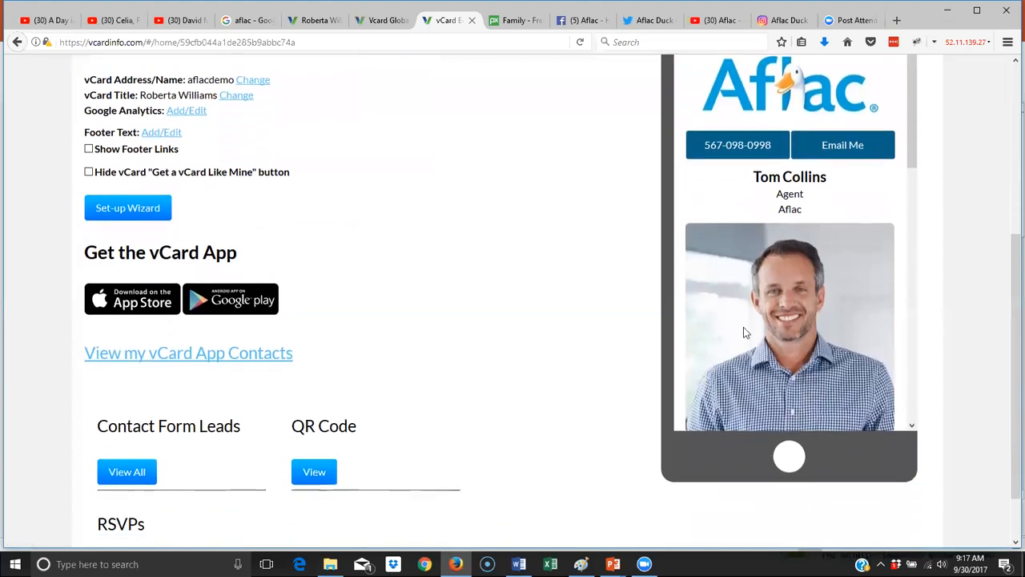
pyautogui.moveTo(917, 116); pyautogui.dragTo(918, 403)
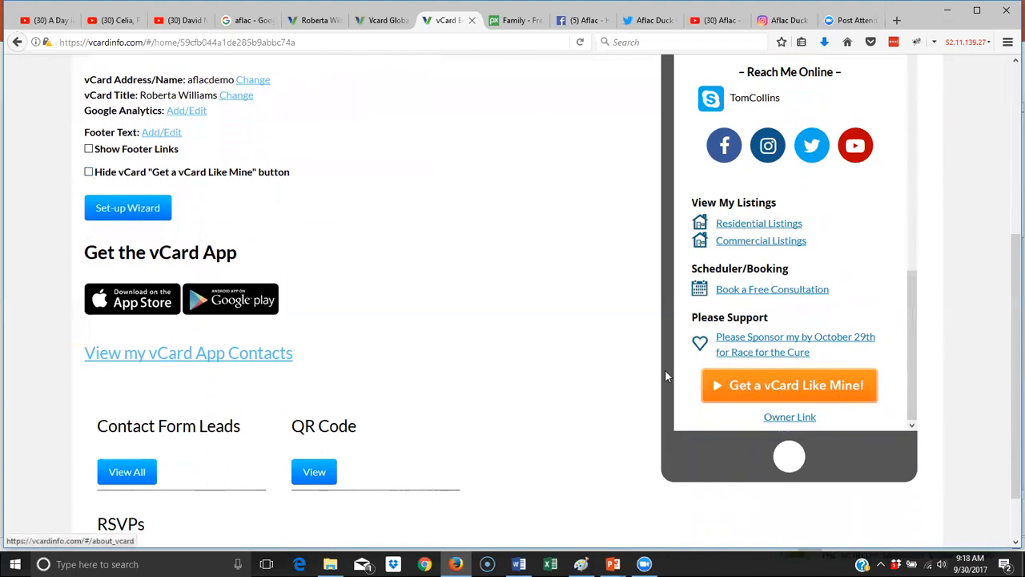
# - Keep the Get a vCard Like Mine! button visible and turn on Show Footer Links
pyautogui.click(89, 173)
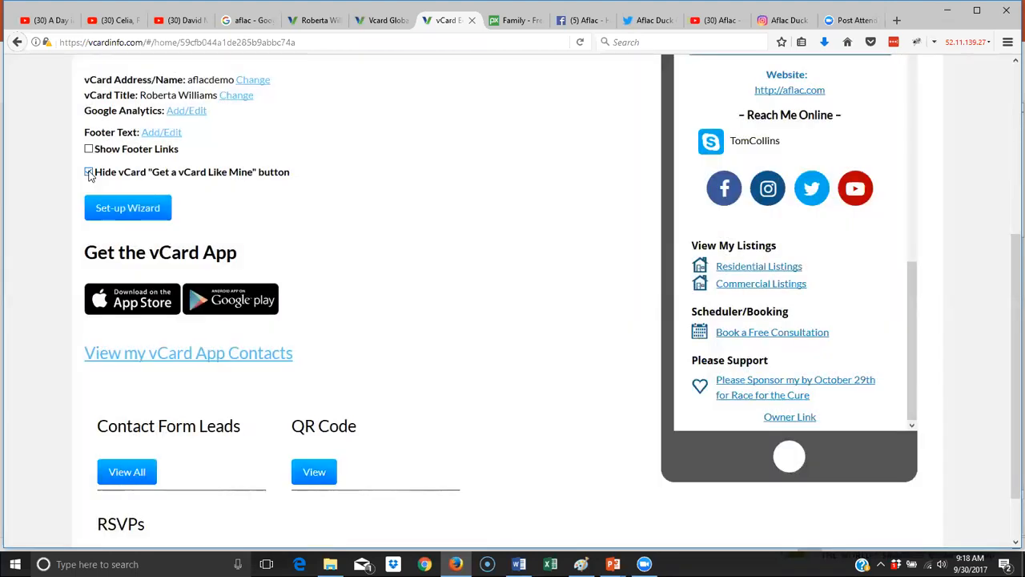
pyautogui.click(89, 173)
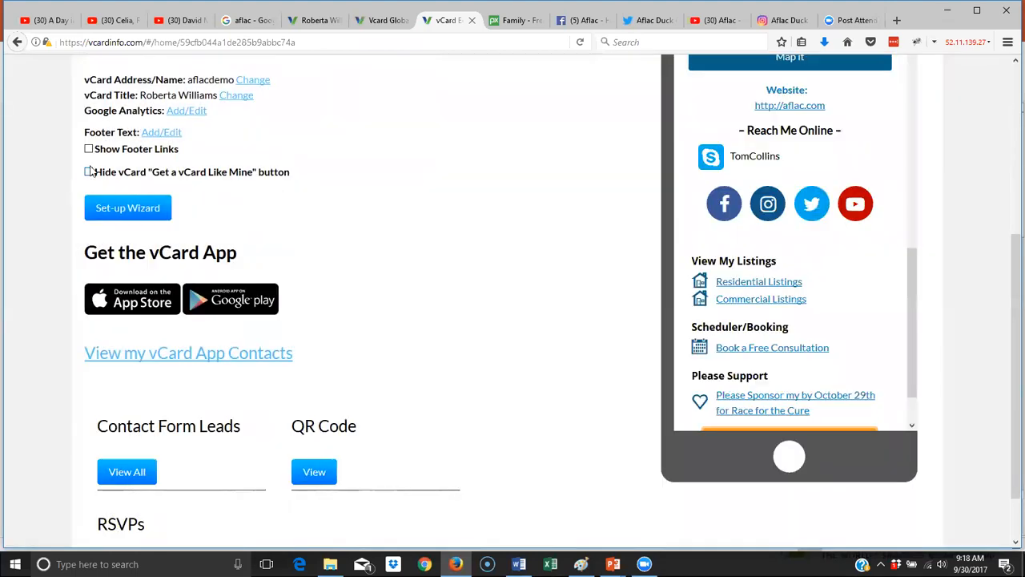
pyautogui.click(89, 149)
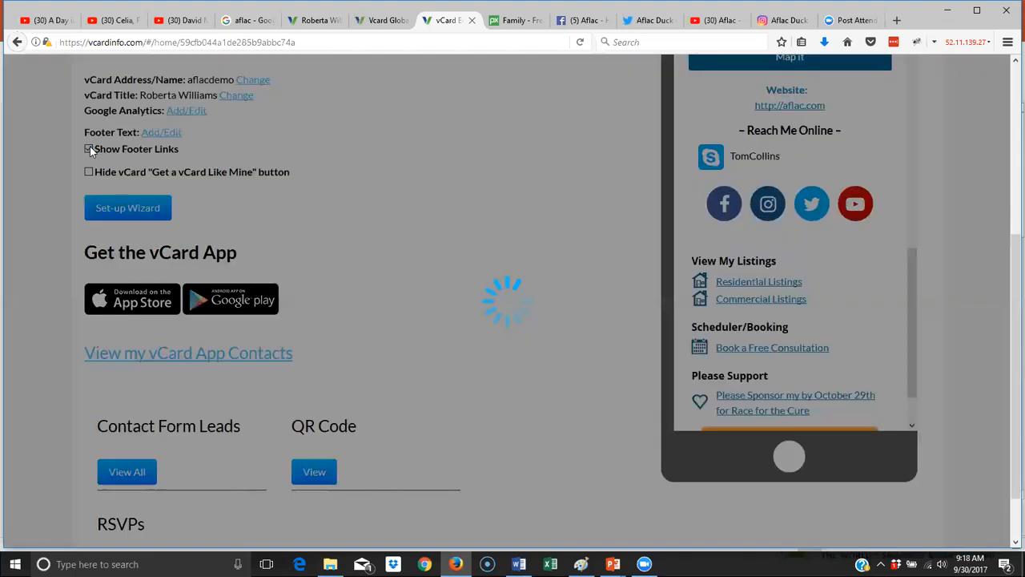
pyautogui.scroll(-2, 807, 320)
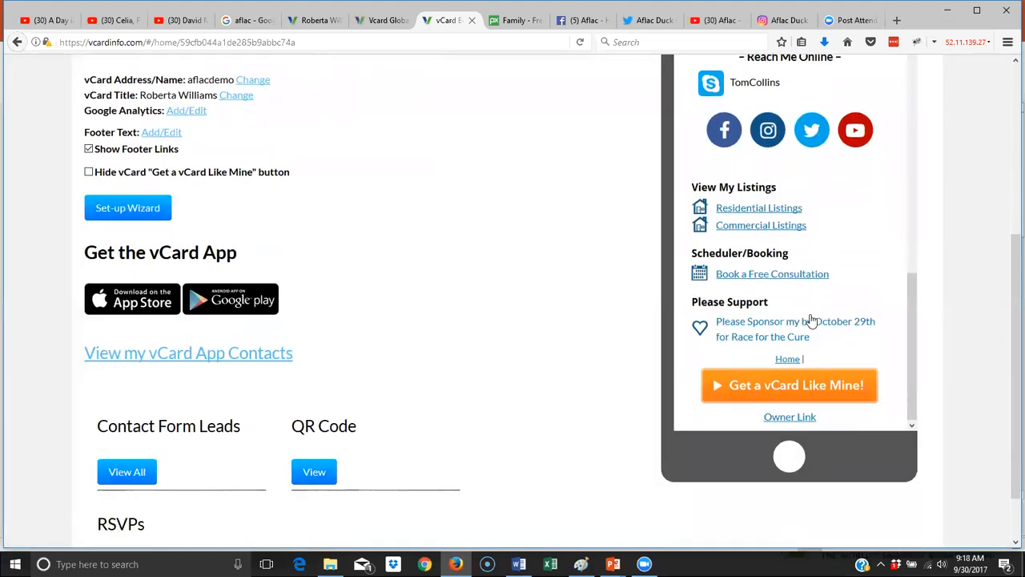
pyautogui.scroll(10, 874, 320)
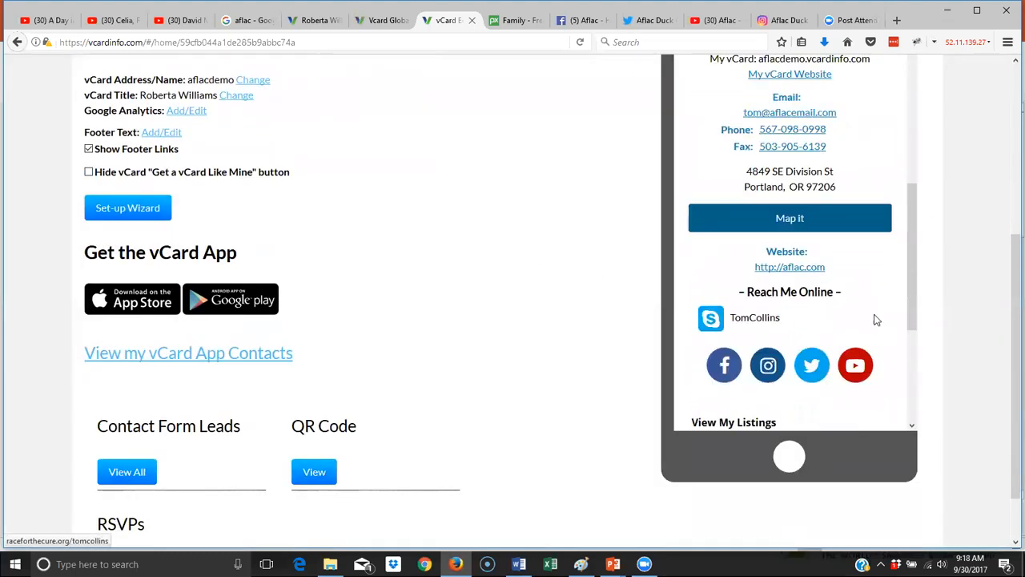
pyautogui.scroll(4, 885, 273)
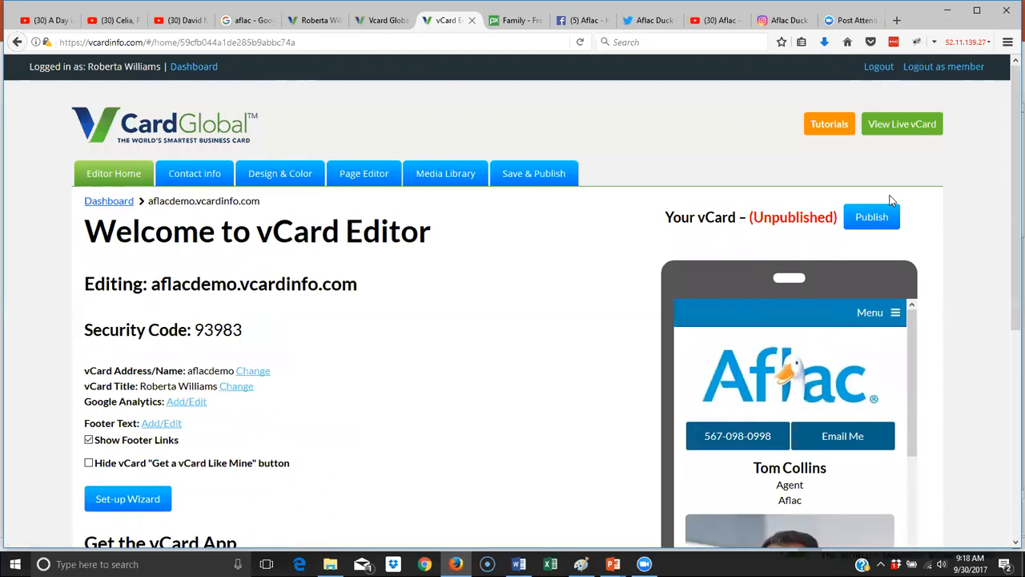
# - Open the preview's page menu and scroll to check the footer Home link
pyautogui.click(891, 312)
pyautogui.scroll(-8, 801, 361)
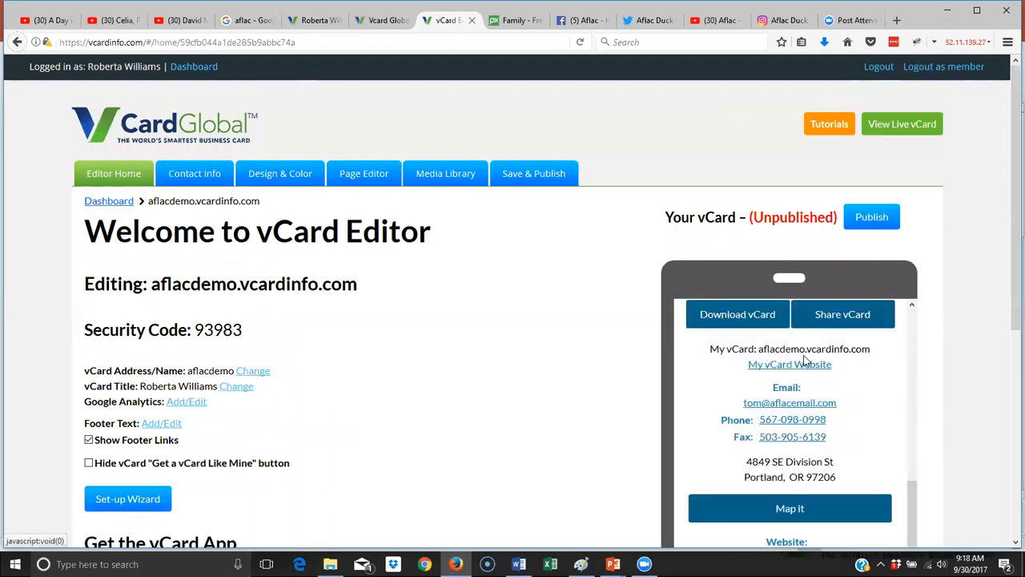
pyautogui.scroll(-5, 805, 358)
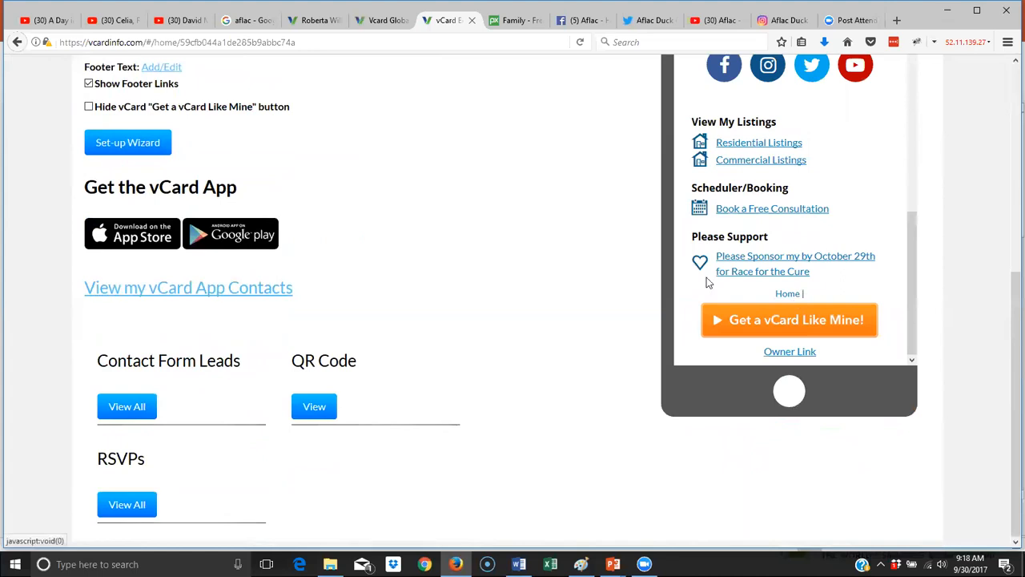
pyautogui.scroll(10, 793, 297)
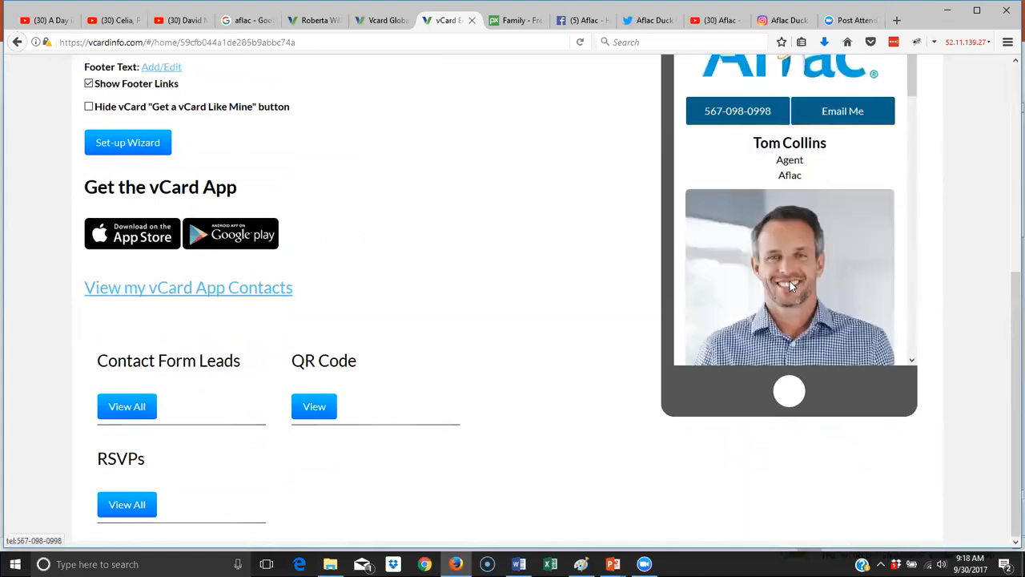
pyautogui.scroll(5, 644, 269)
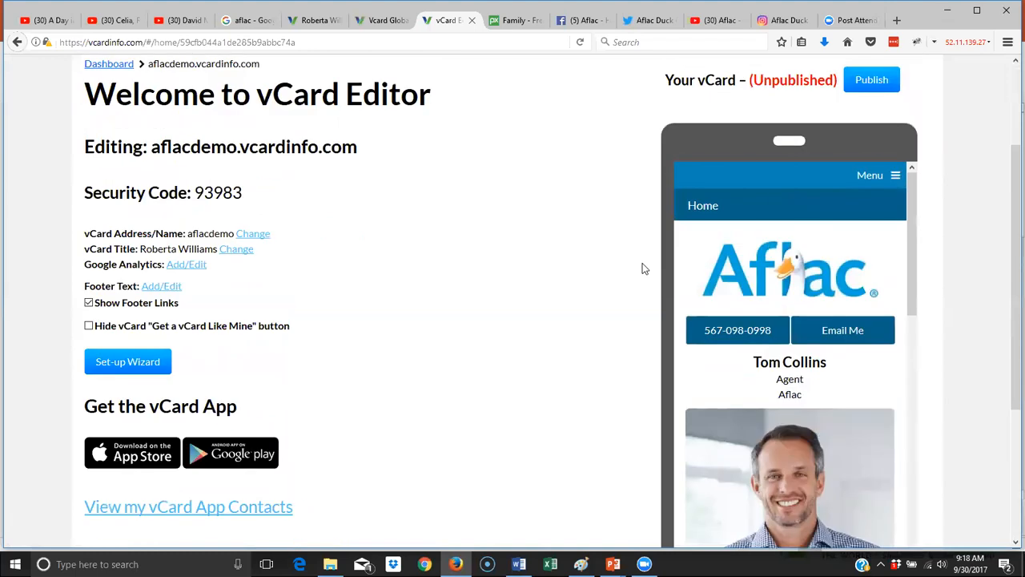
pyautogui.scroll(3, 534, 267)
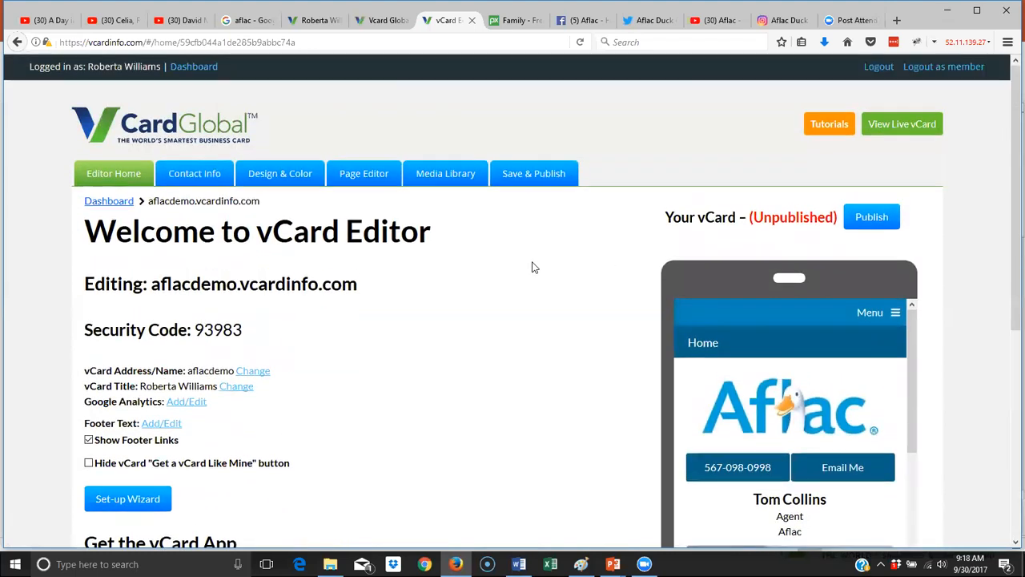
# - Review the Contact Info, Social Media Links and Picture & Logo settings, then go to Design & Color
pyautogui.click(196, 175)
pyautogui.scroll(-1, 401, 294)
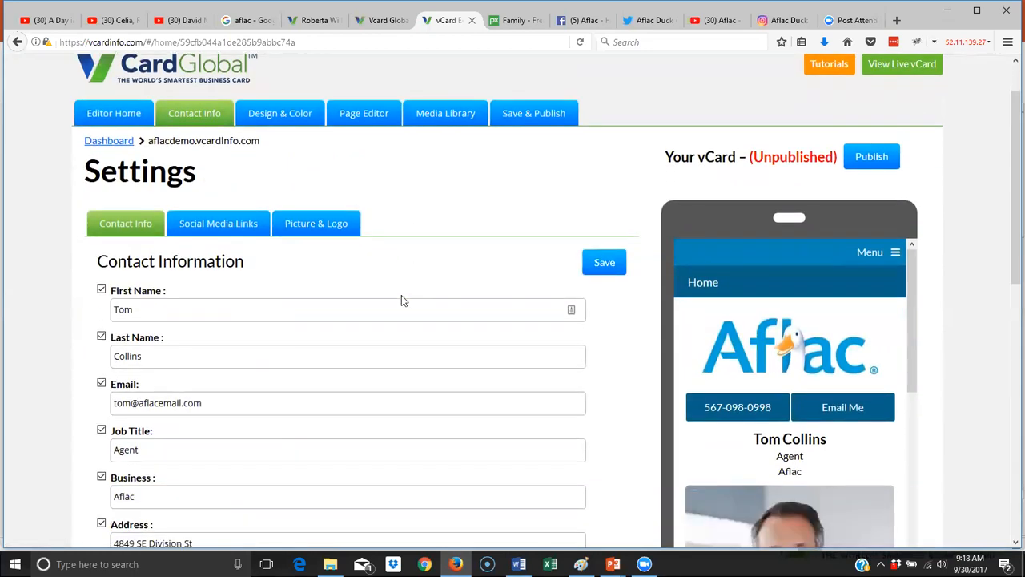
pyautogui.scroll(-6, 401, 294)
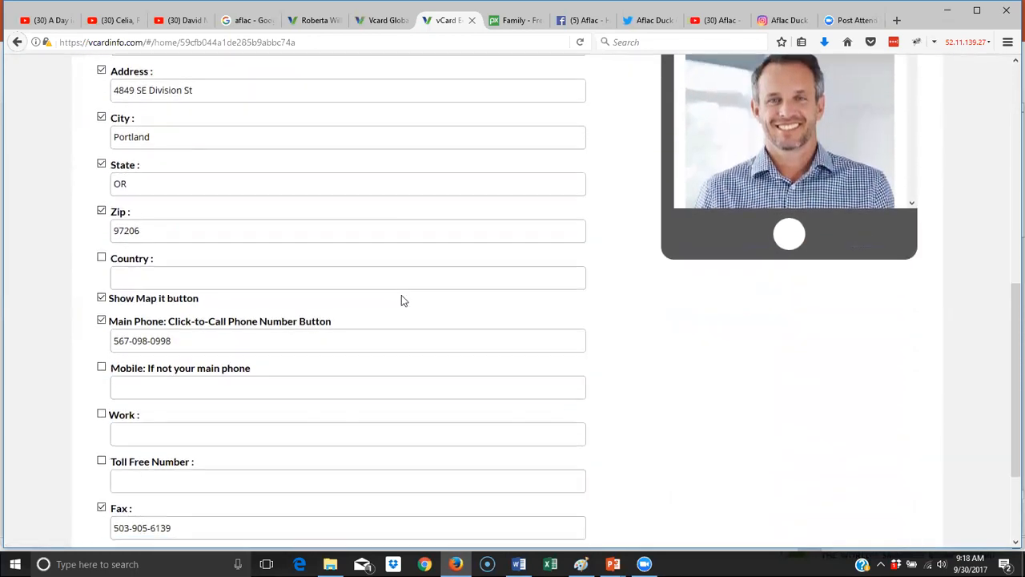
pyautogui.scroll(-2, 404, 301)
pyautogui.scroll(9, 402, 295)
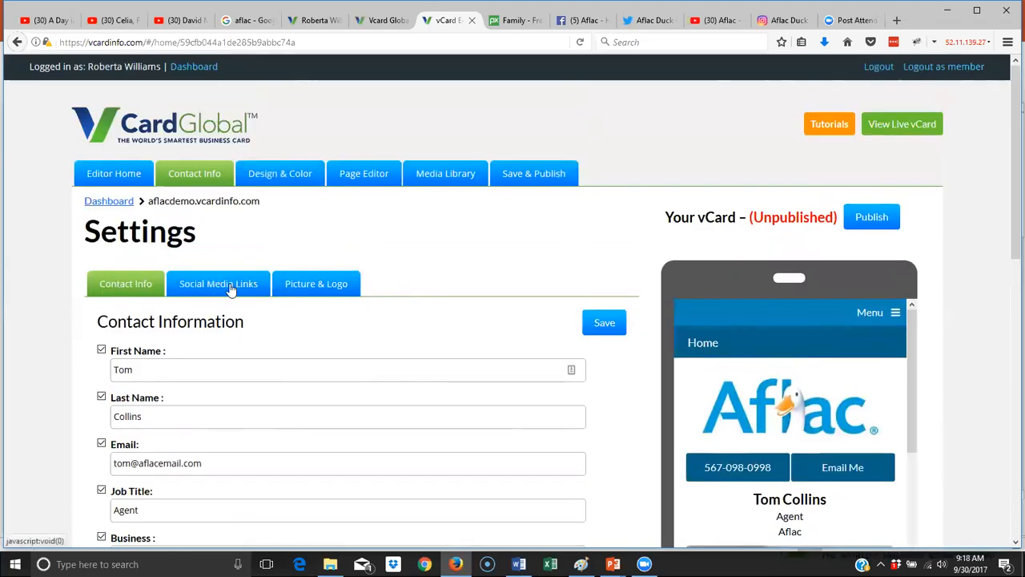
pyautogui.click(230, 290)
pyautogui.click(314, 288)
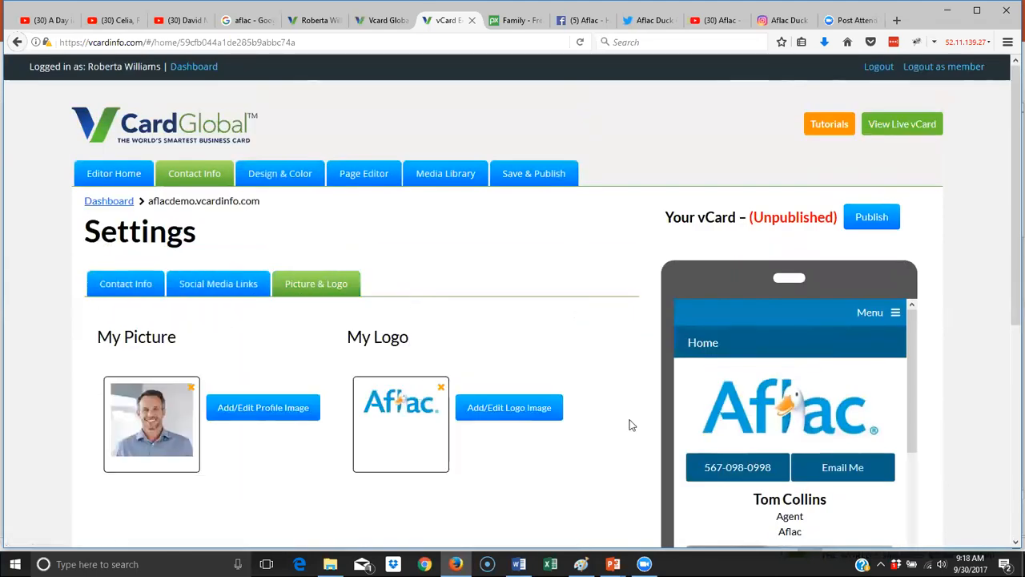
pyautogui.click(288, 186)
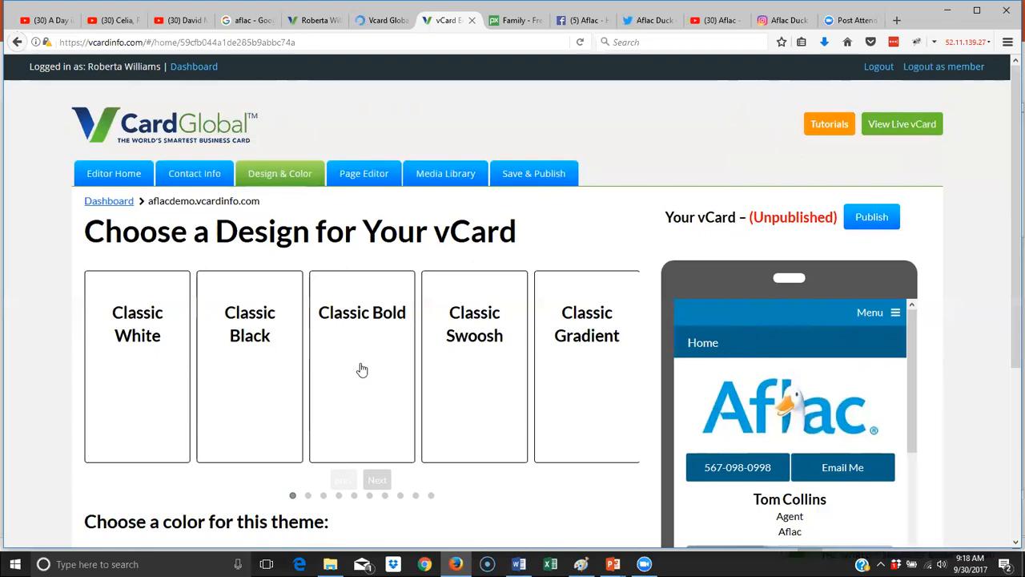
# - Open the Page Editor and scroll through the Home page's content blocks
pyautogui.click(383, 178)
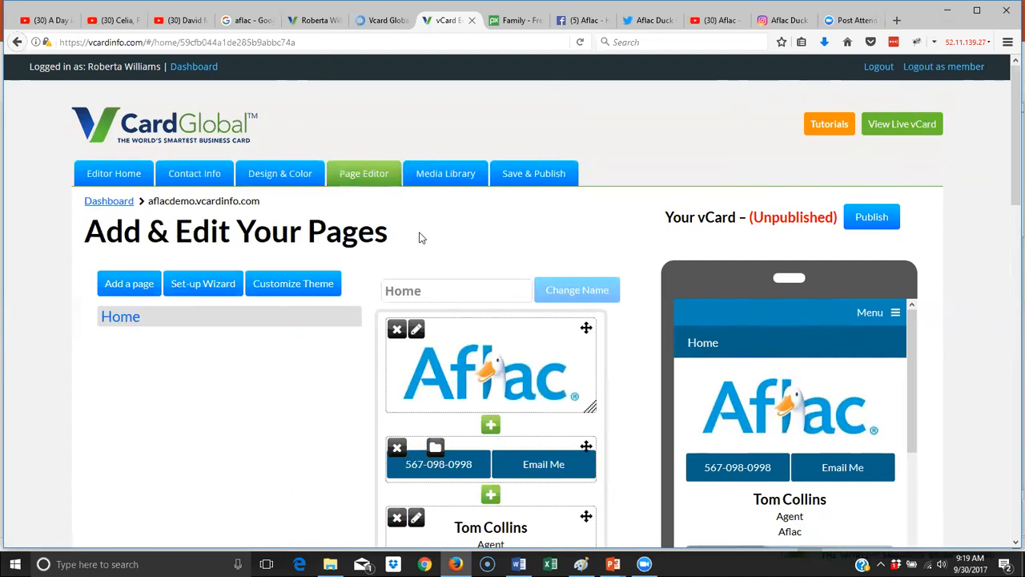
pyautogui.scroll(-2, 423, 237)
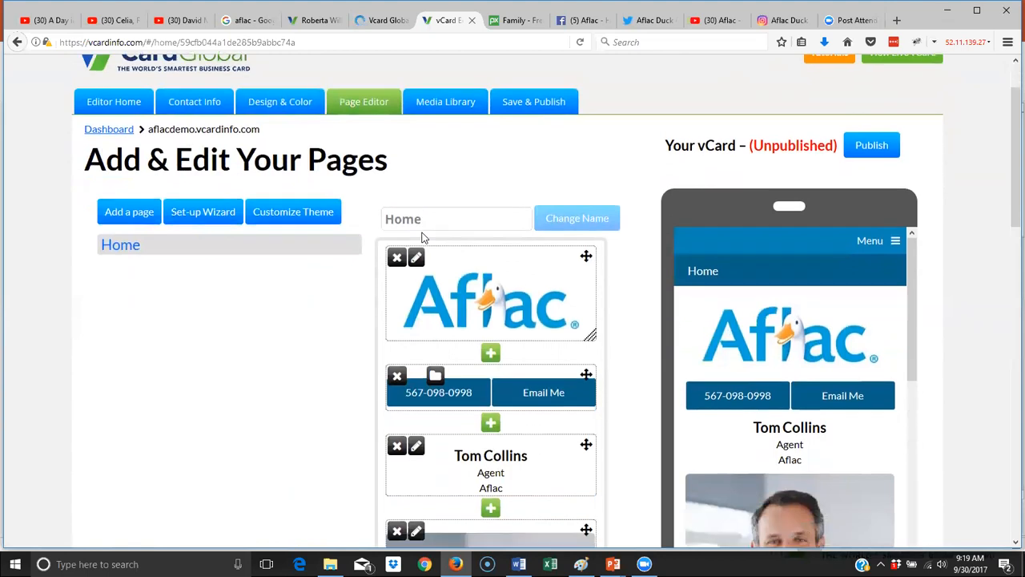
pyautogui.scroll(-5, 423, 237)
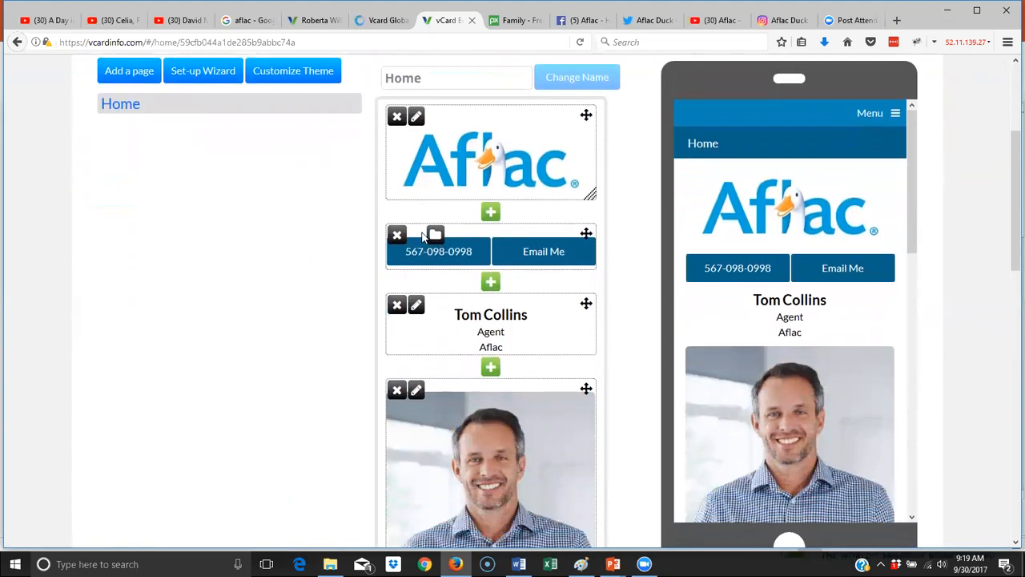
pyautogui.scroll(6, 423, 237)
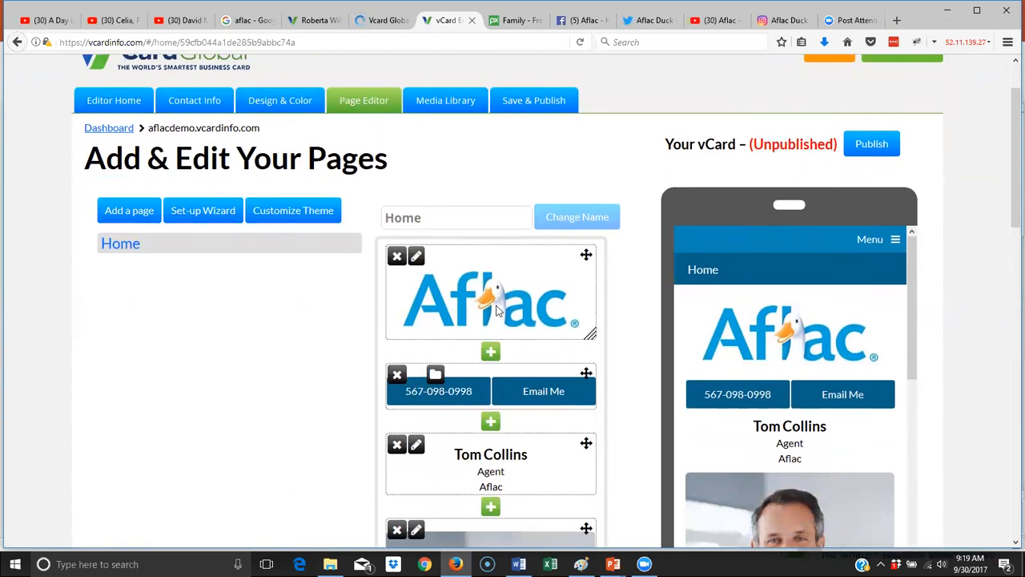
# - Add and save new About Tom and Testimonials pages
pyautogui.click(124, 212)
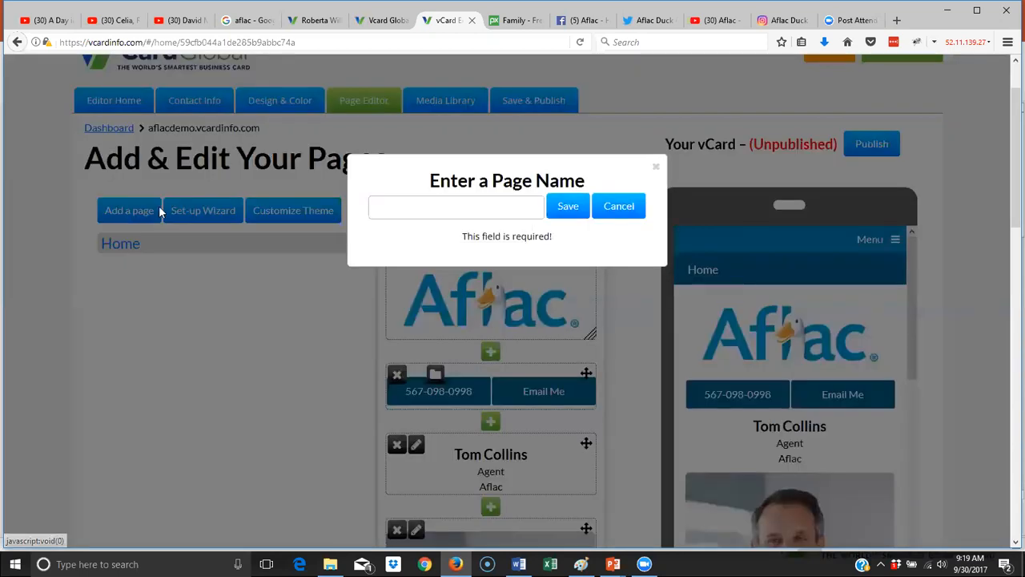
pyautogui.click(462, 208)
pyautogui.write('A')
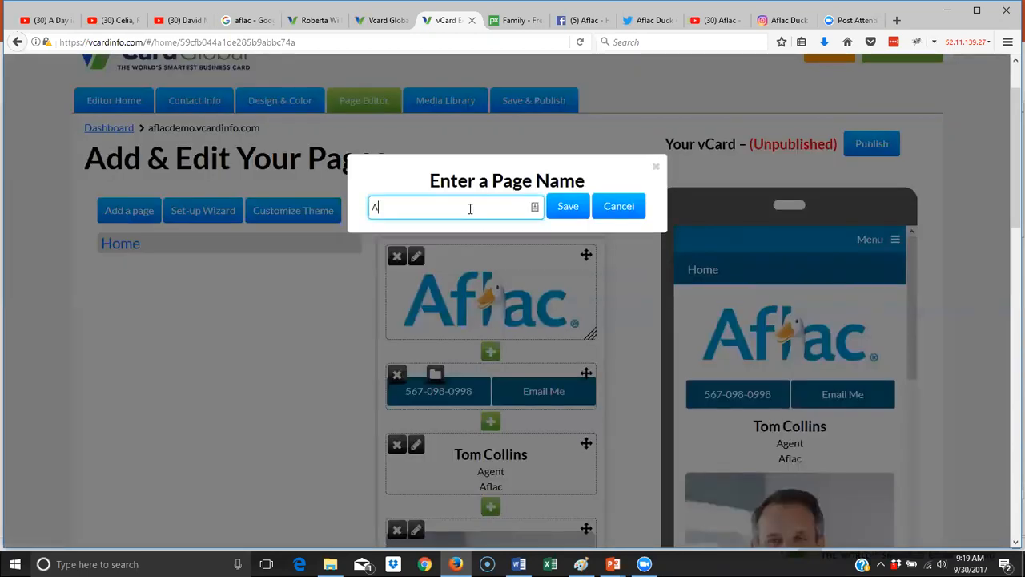
pyautogui.write('bout Tom')
pyautogui.click(568, 211)
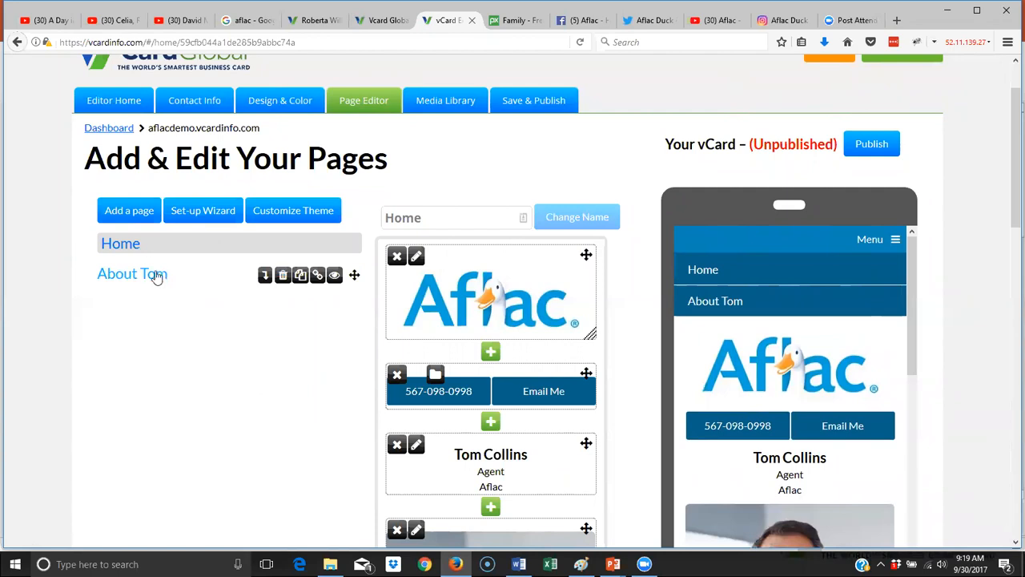
pyautogui.click(146, 214)
pyautogui.click(458, 208)
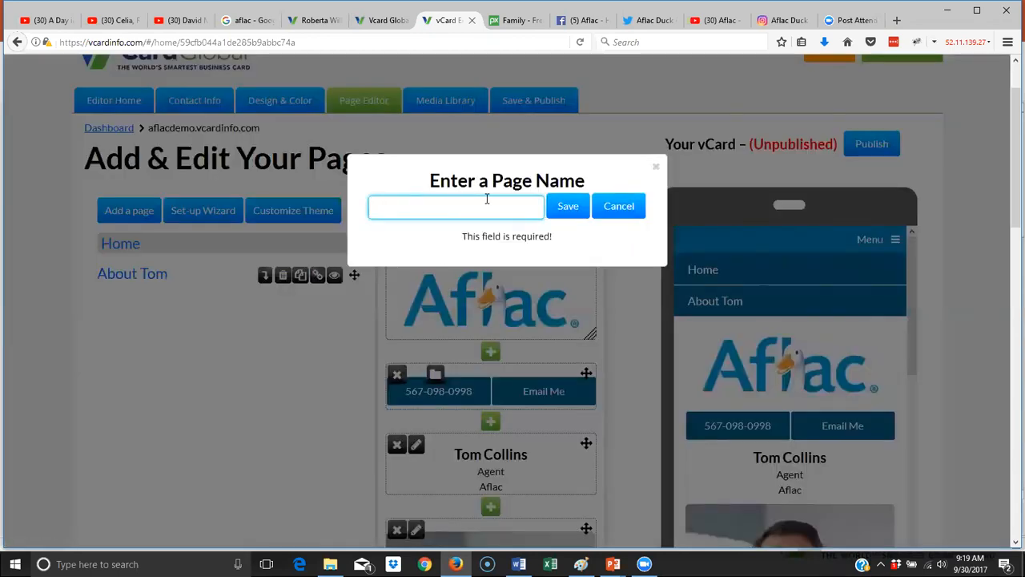
pyautogui.write('TEs')
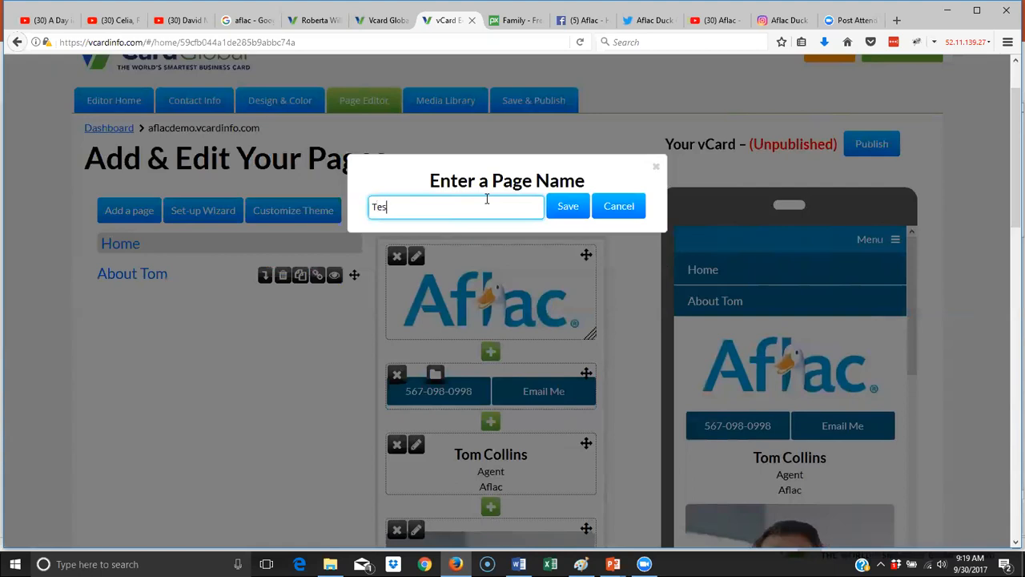
pyautogui.write('timonials')
pyautogui.click(568, 212)
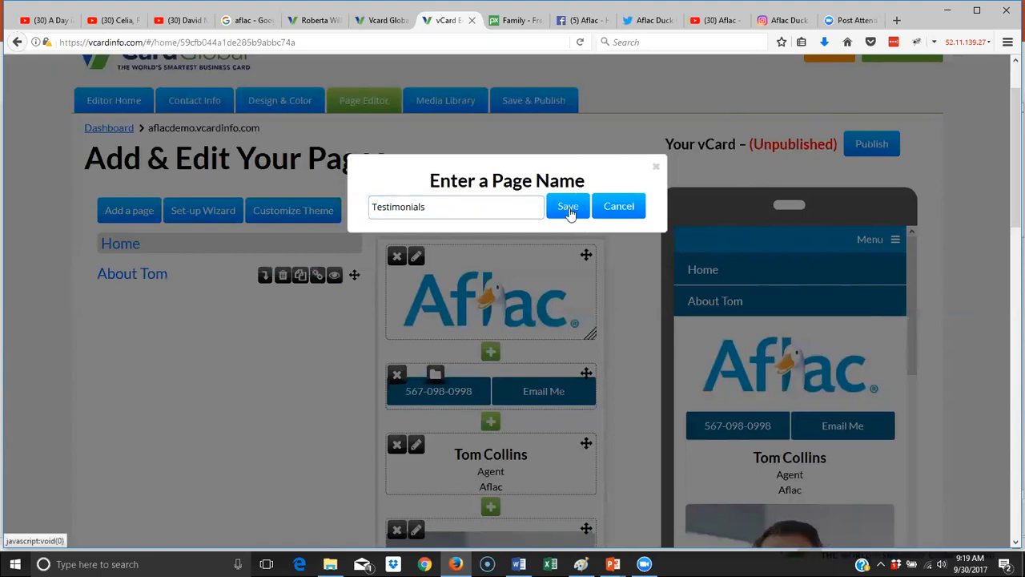
pyautogui.click(568, 206)
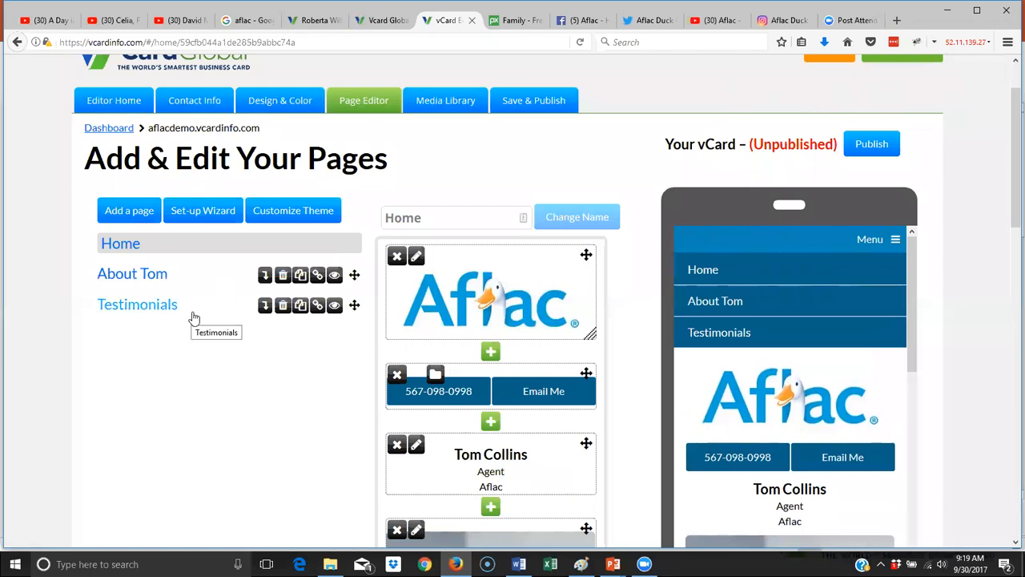
# - Add Contact and Products pages, then move Products directly below About Tom
pyautogui.click(122, 211)
pyautogui.click(462, 208)
pyautogui.write('Con')
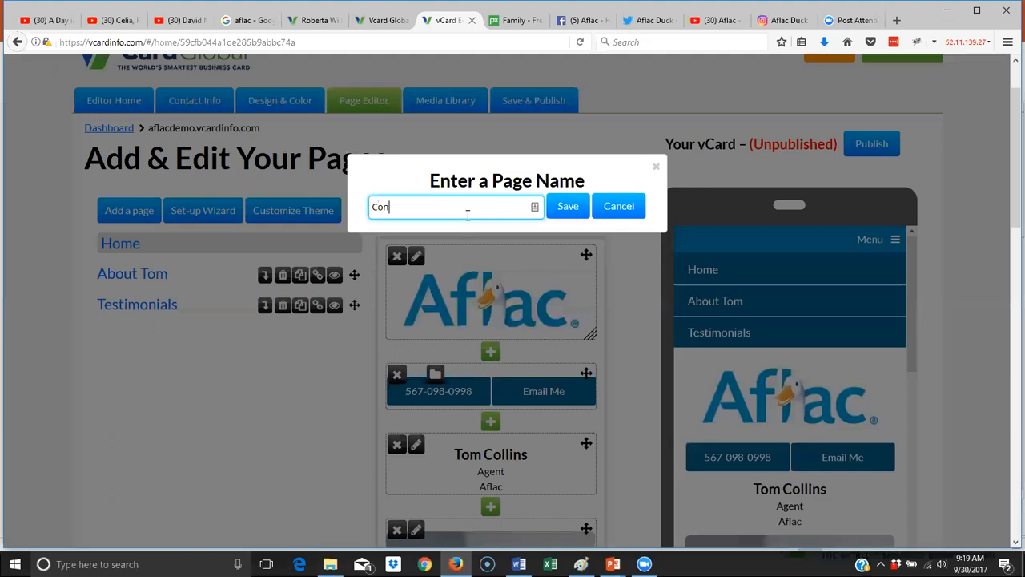
pyautogui.write('tact')
pyautogui.click(564, 207)
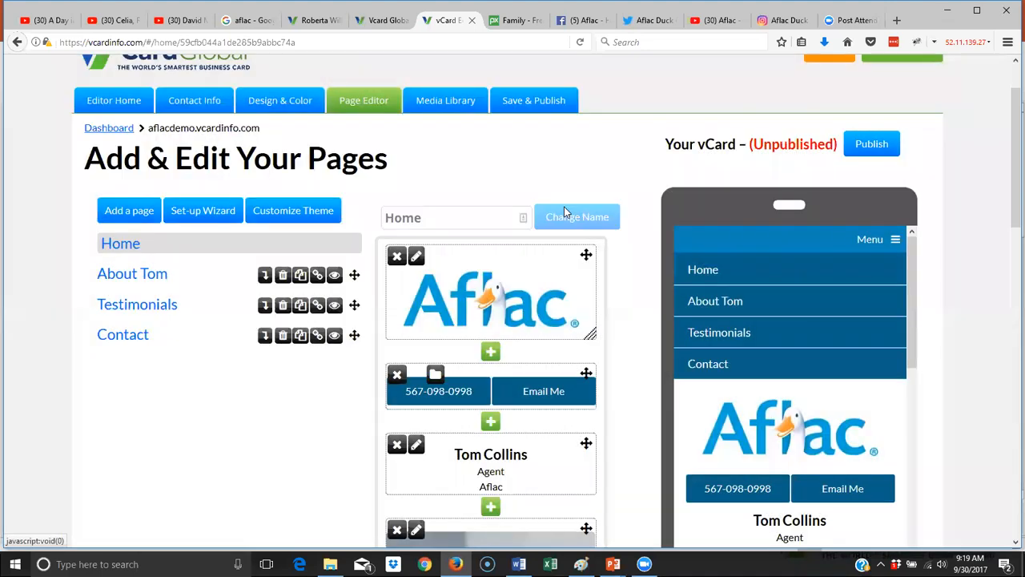
pyautogui.click(130, 210)
pyautogui.click(525, 207)
pyautogui.write('Products')
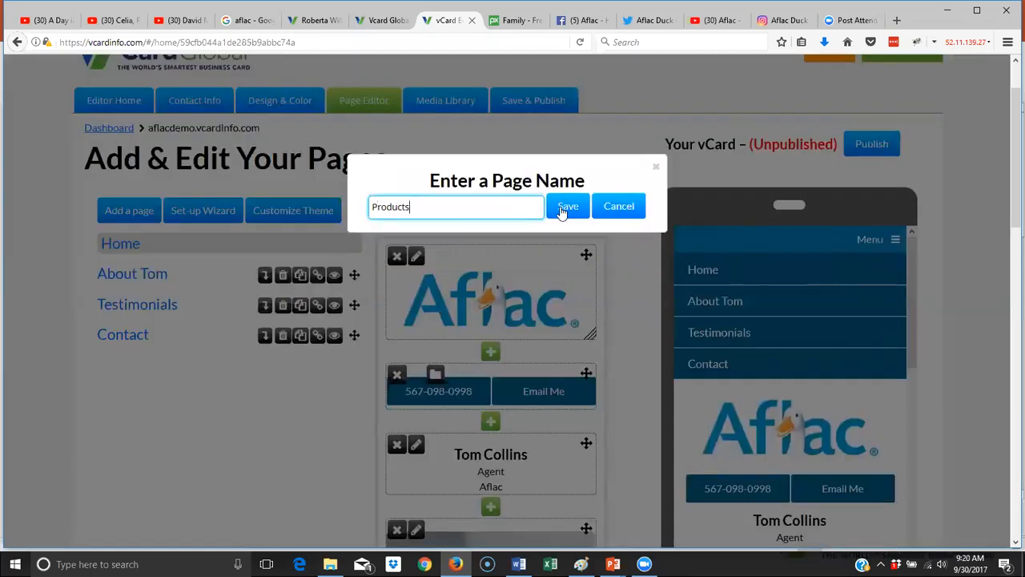
pyautogui.click(569, 206)
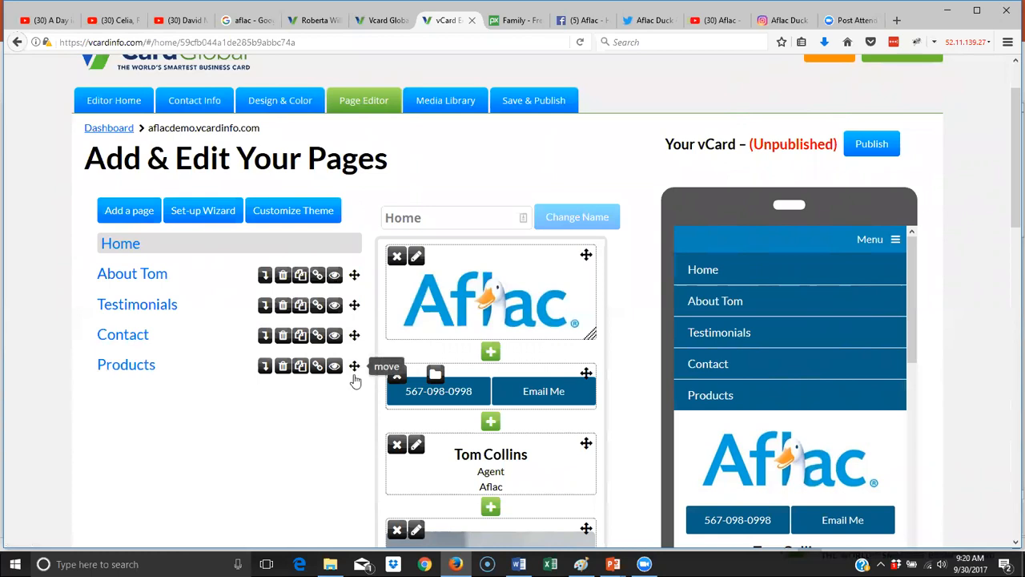
pyautogui.moveTo(355, 365); pyautogui.dragTo(358, 287)
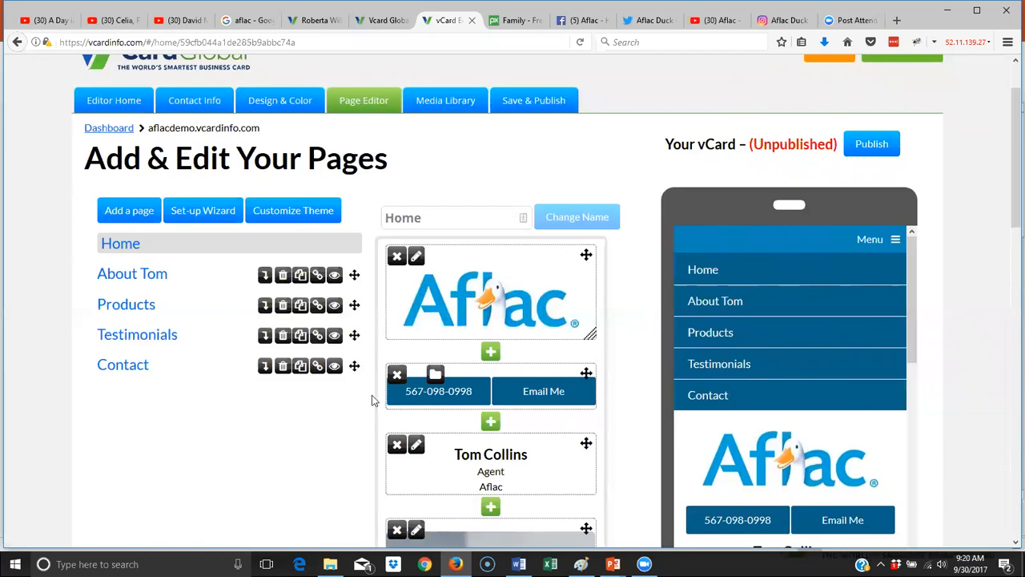
# - Append 'Tom' to the Contact page's name and apply it as 'Contact Tom'
pyautogui.click(126, 366)
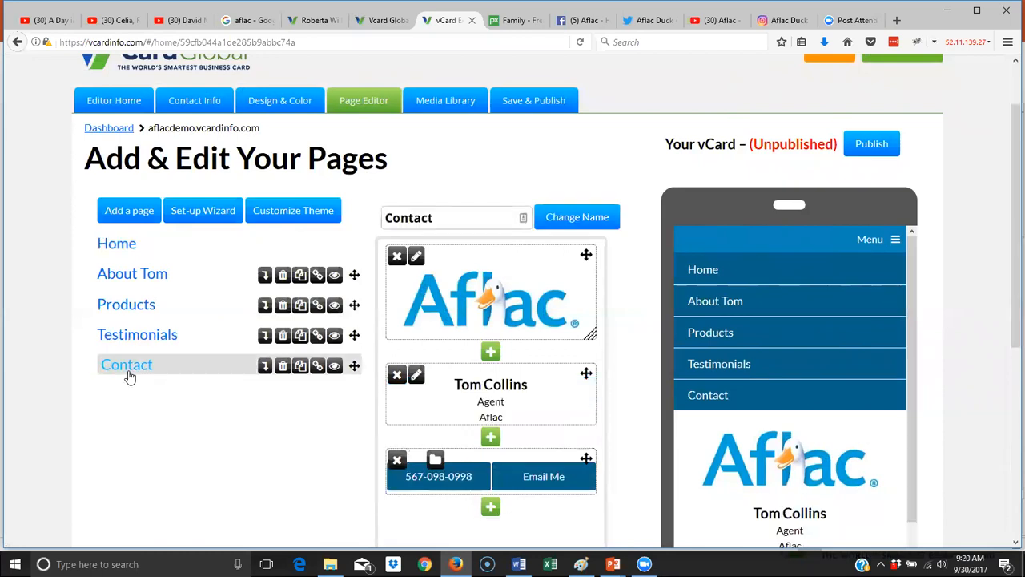
pyautogui.click(478, 221)
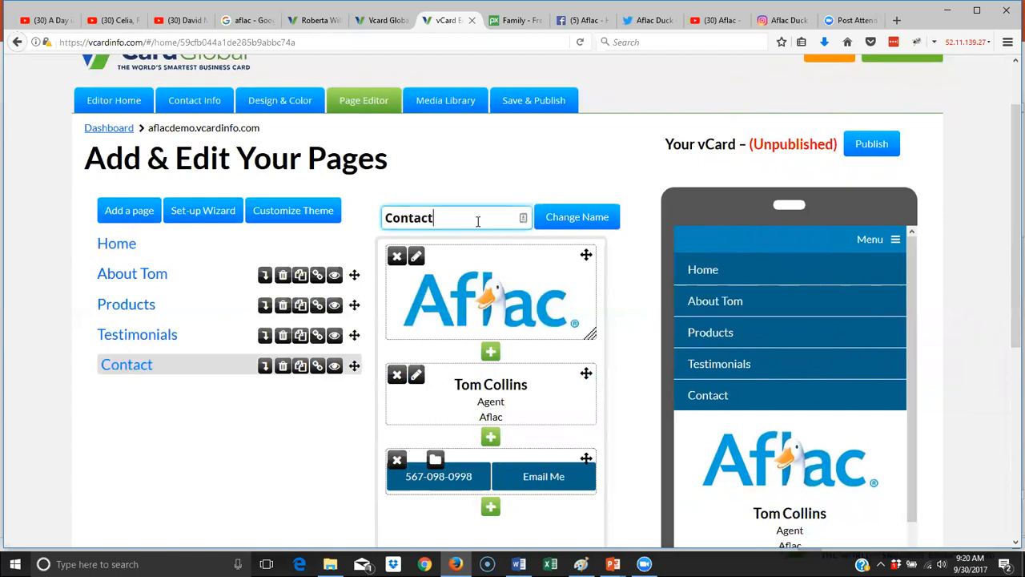
pyautogui.write('Tom')
pyautogui.click(577, 226)
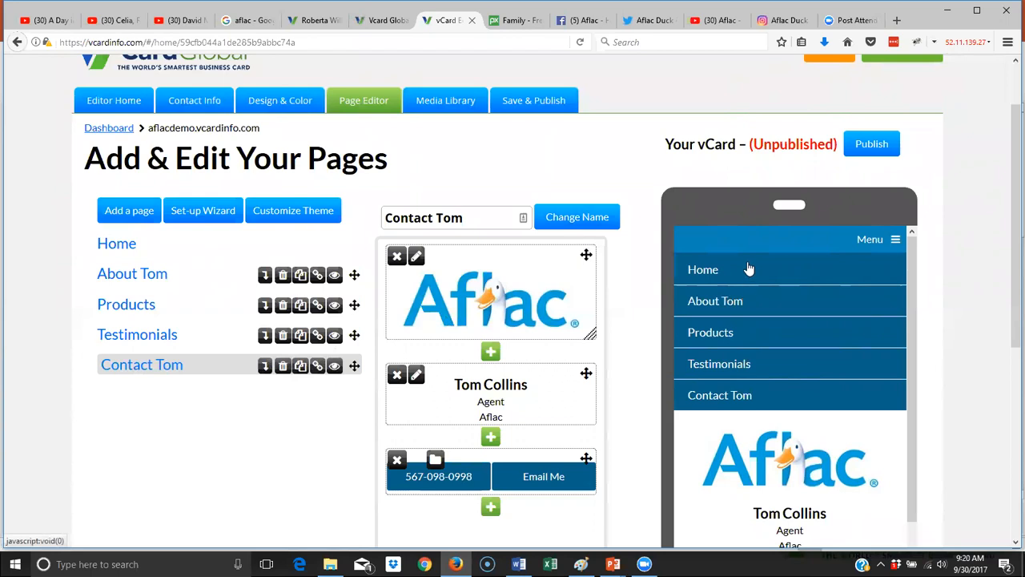
# - Check that the preview's page menu lists Home, About Tom, Products, Testimonials and Contact Tom
pyautogui.click(898, 240)
pyautogui.click(894, 241)
pyautogui.click(895, 241)
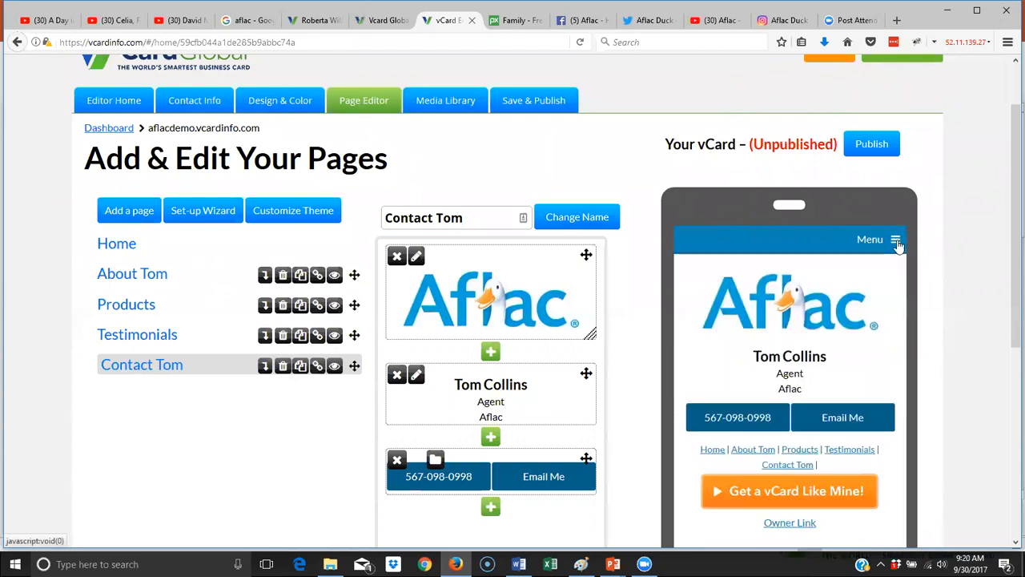
pyautogui.scroll(-4, 908, 271)
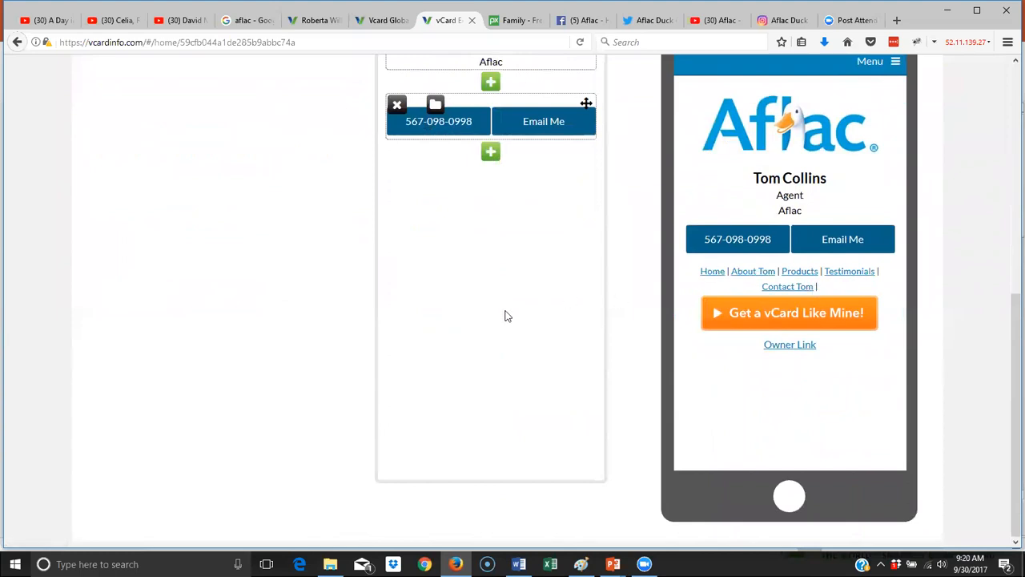
pyautogui.scroll(4, 431, 337)
pyautogui.scroll(2, 431, 336)
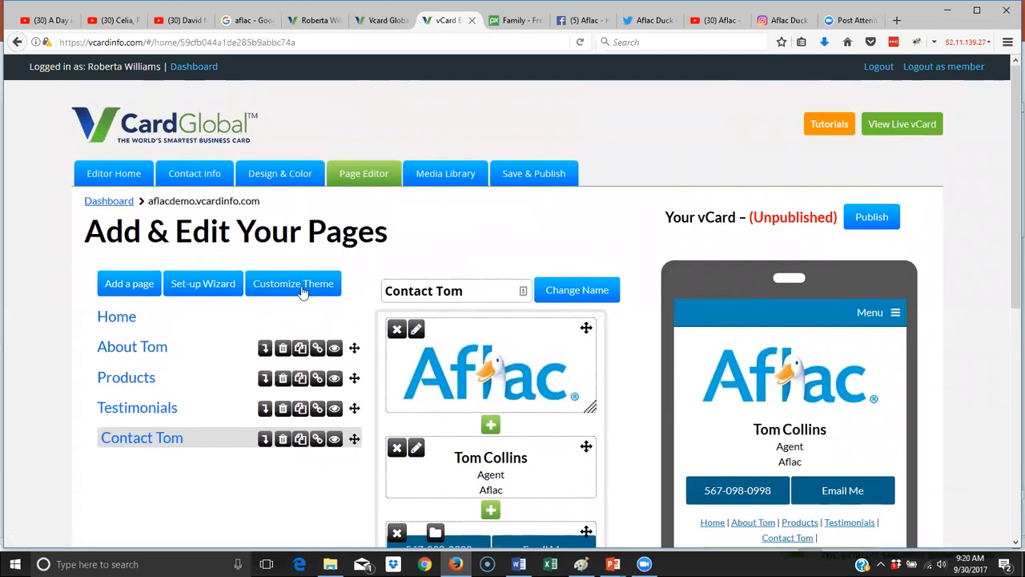
# - Shrink Tom's photo block on the Home page by dragging its corner inward
pyautogui.click(125, 318)
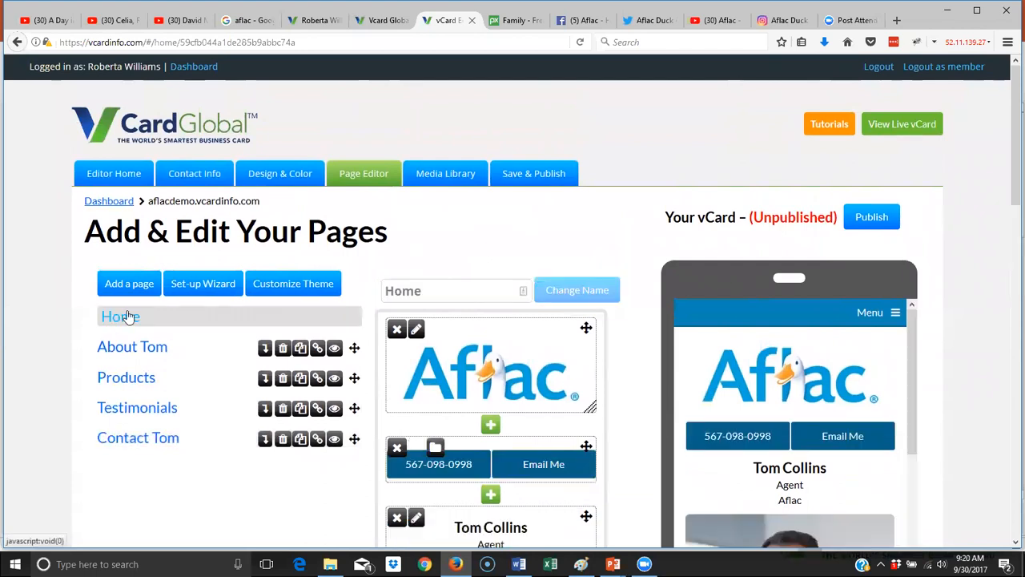
pyautogui.scroll(-5, 377, 325)
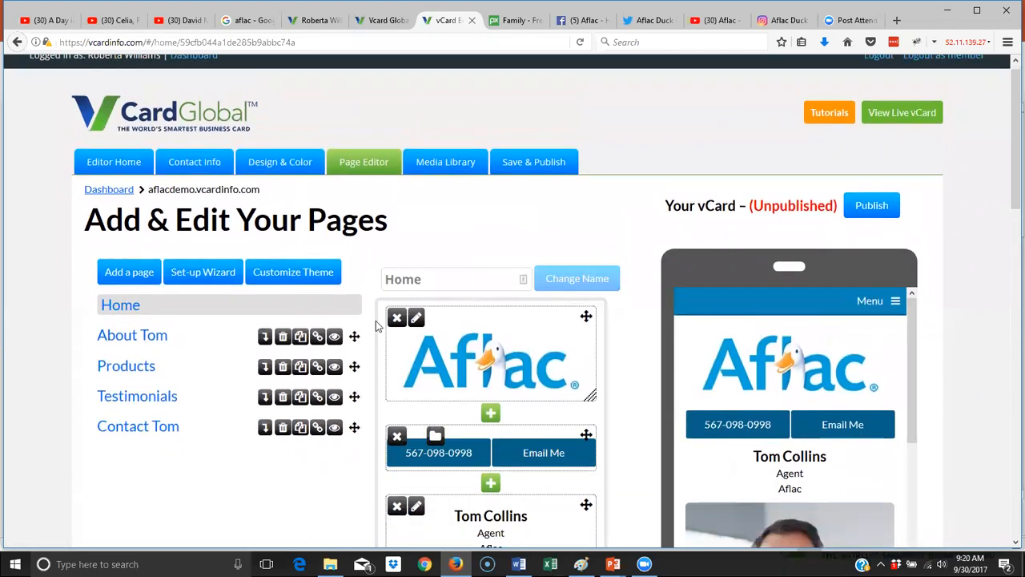
pyautogui.scroll(-5, 426, 340)
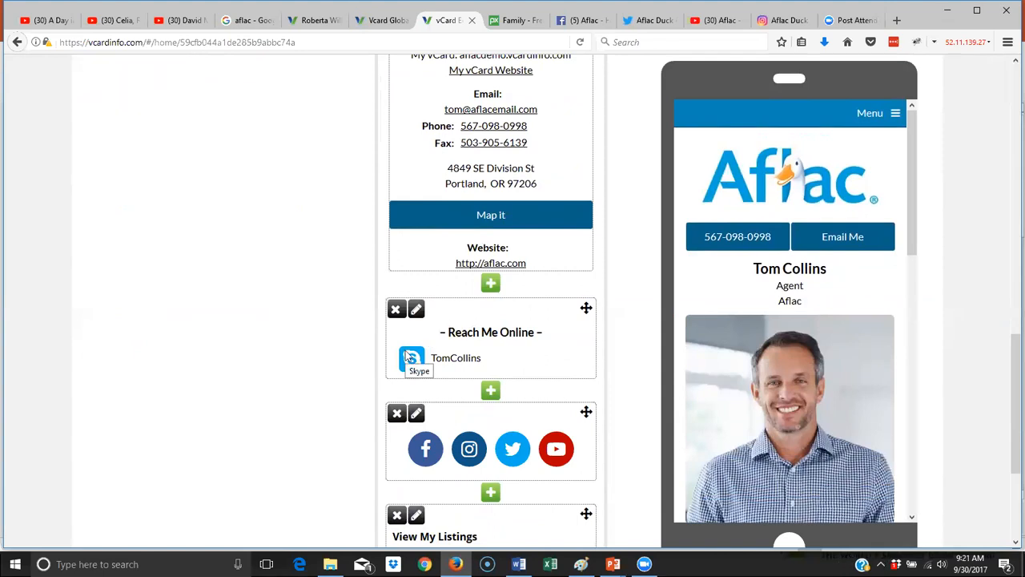
pyautogui.scroll(6, 590, 238)
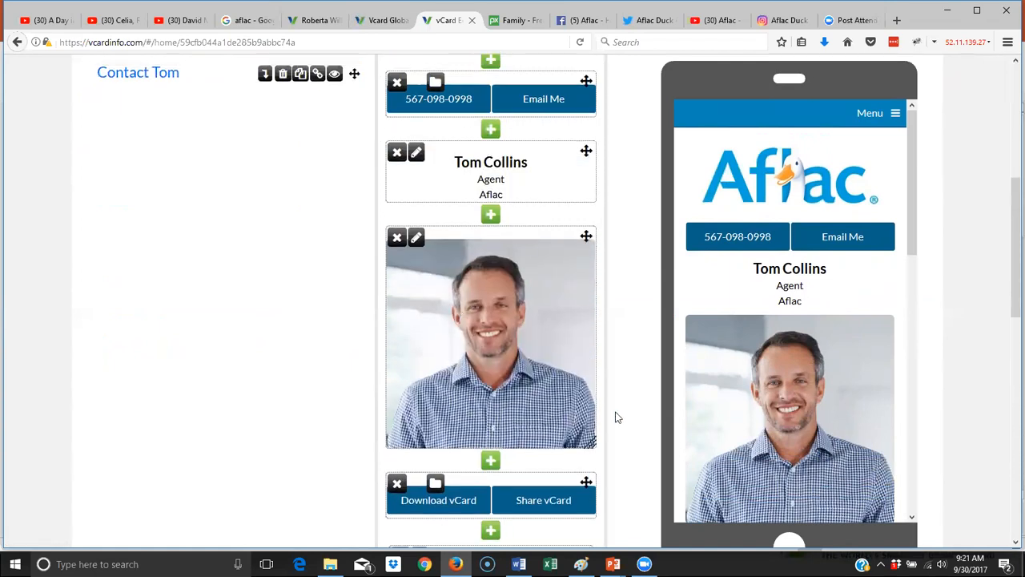
pyautogui.scroll(-3, 839, 408)
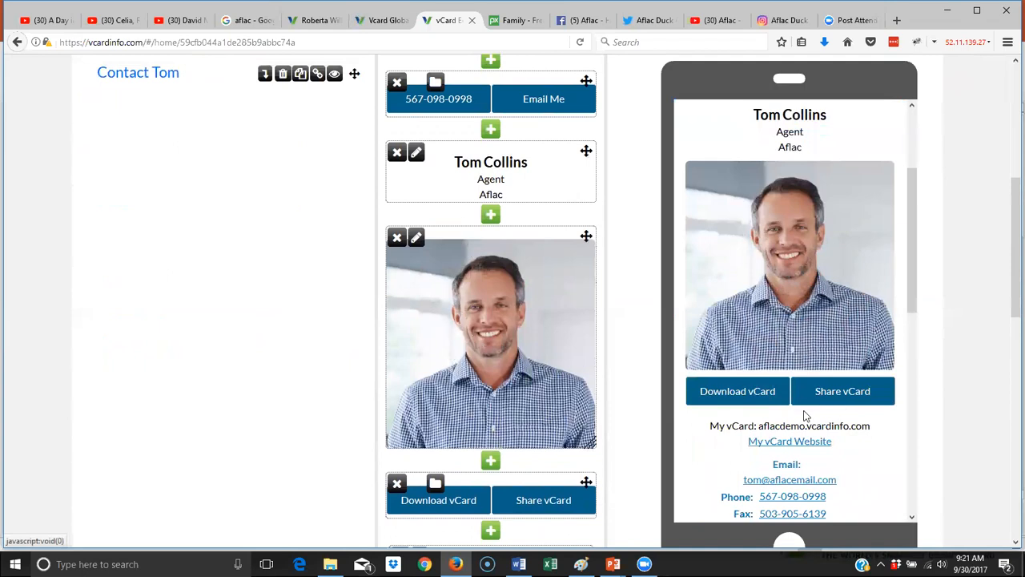
pyautogui.moveTo(590, 441); pyautogui.dragTo(591, 383)
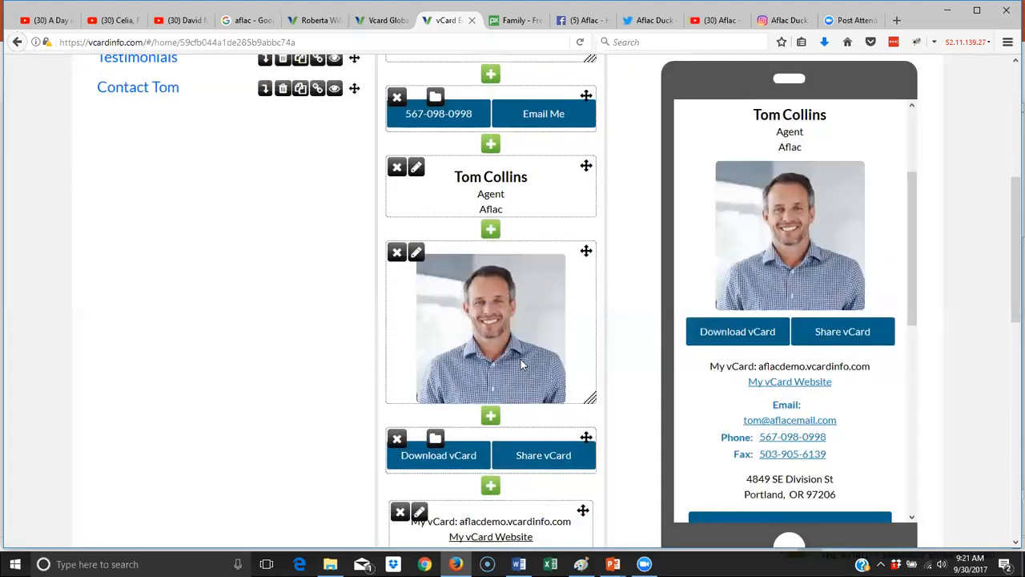
# - Resize the Aflac logo block smaller, then make it slightly taller again
pyautogui.scroll(3, 520, 364)
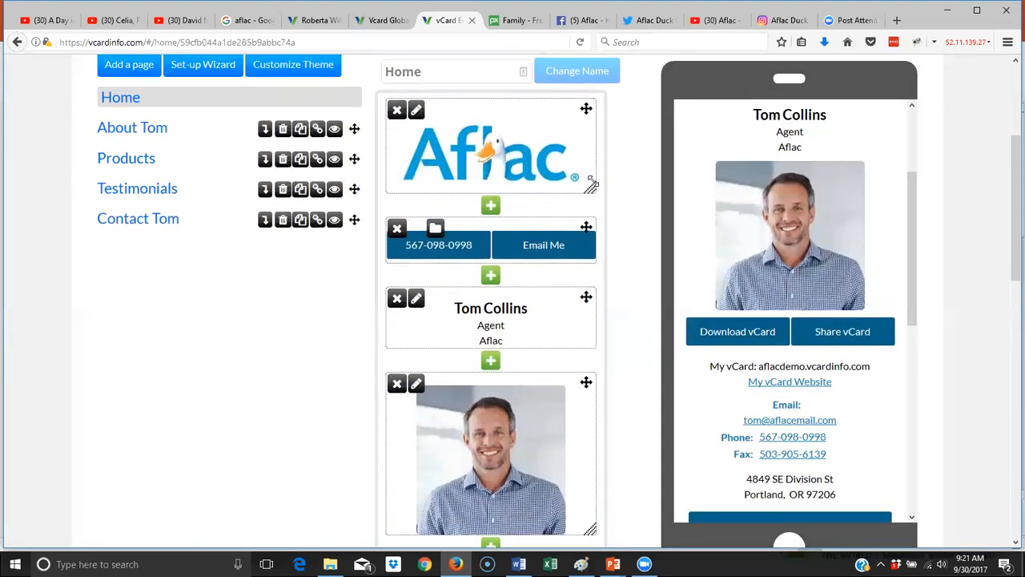
pyautogui.moveTo(589, 186); pyautogui.dragTo(590, 201)
pyautogui.moveTo(591, 149); pyautogui.dragTo(591, 205)
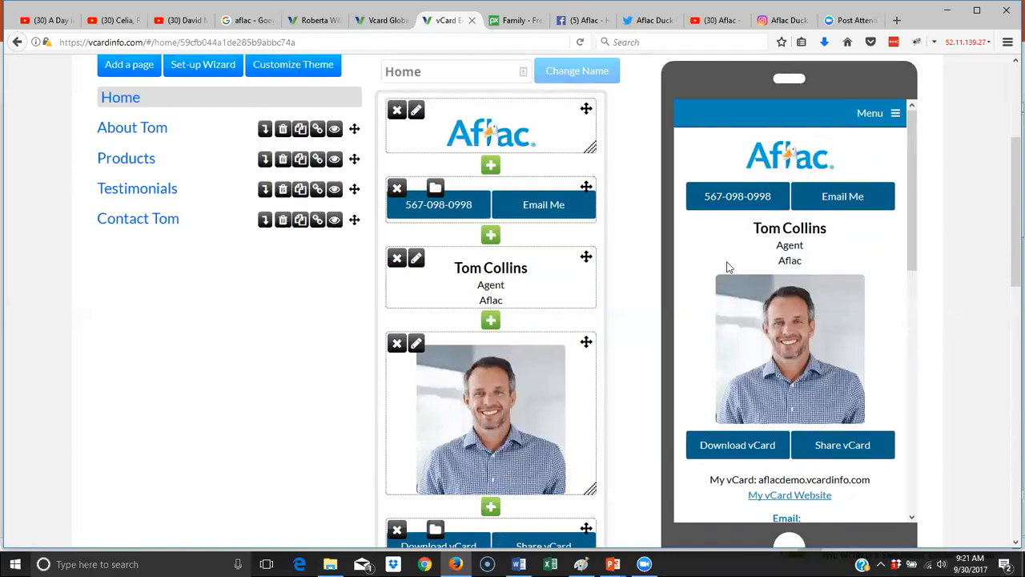
pyautogui.scroll(5, 446, 223)
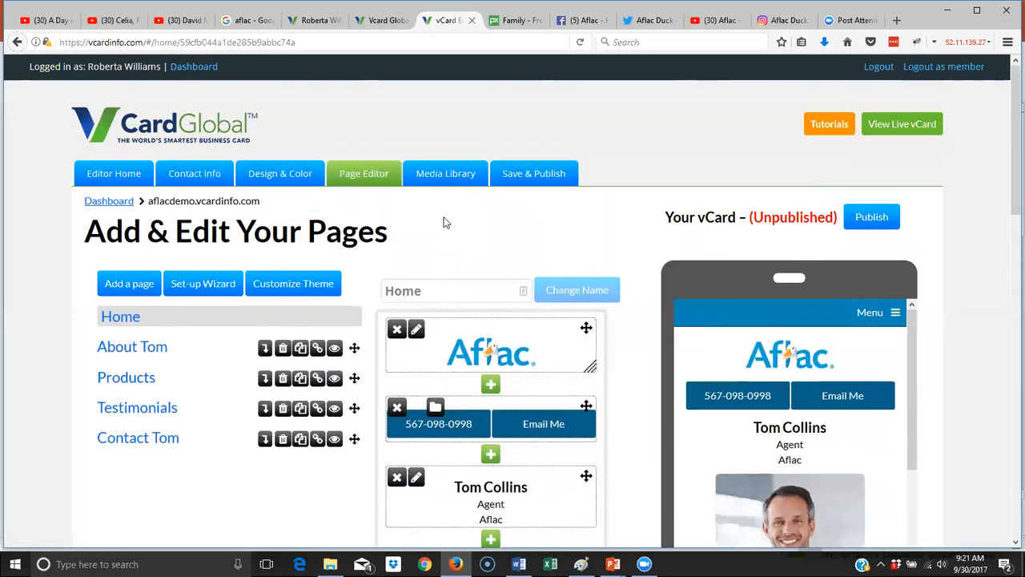
# - Apply the Classic White design with the light-blue colour, then go back to the Page Editor
pyautogui.click(300, 178)
pyautogui.click(141, 393)
pyautogui.scroll(-3, 187, 386)
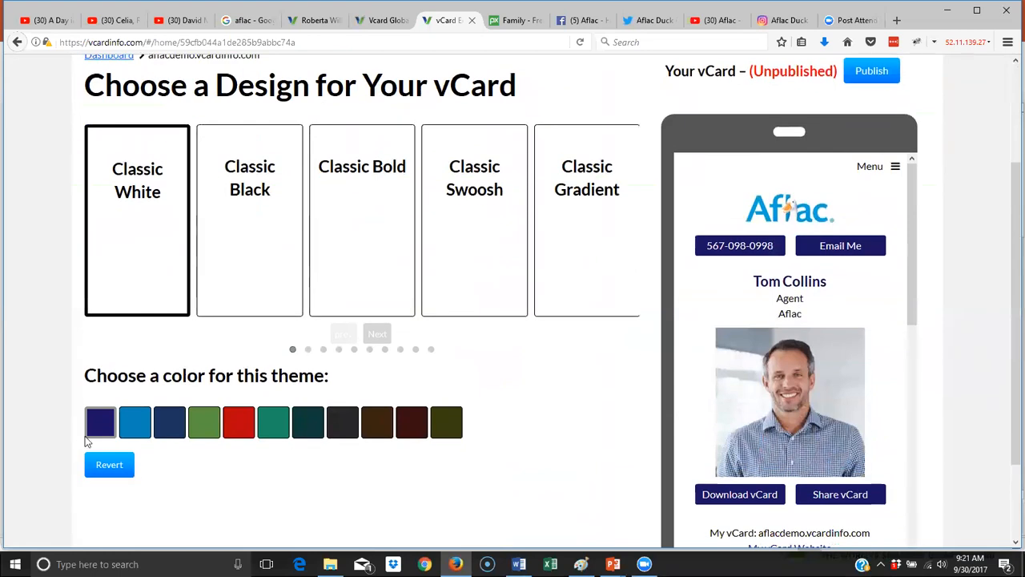
pyautogui.click(133, 422)
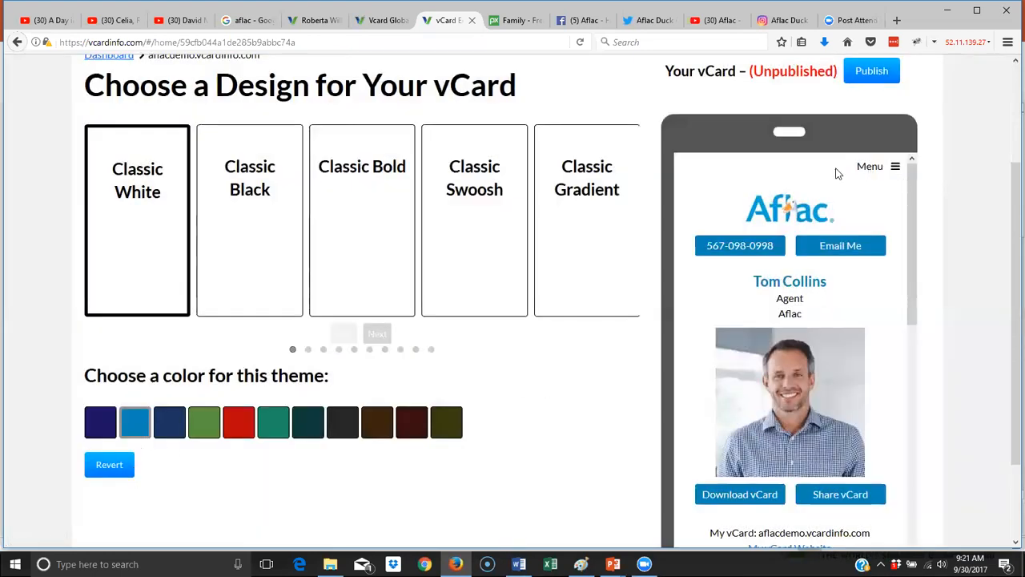
pyautogui.scroll(3, 382, 133)
pyautogui.click(363, 173)
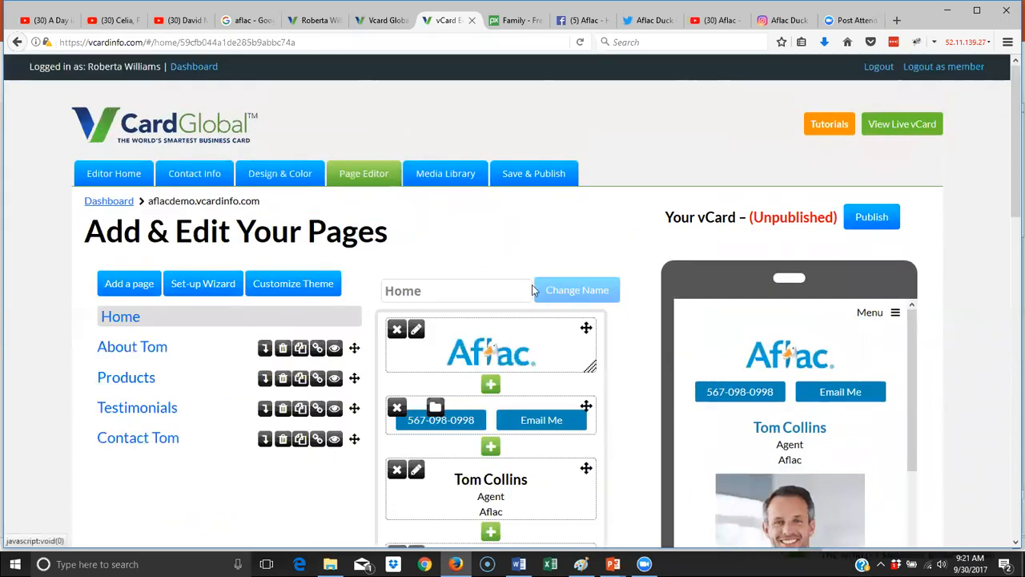
# - Open Add a New Block from the green plus under the Home page's contact details
pyautogui.scroll(-3, 537, 304)
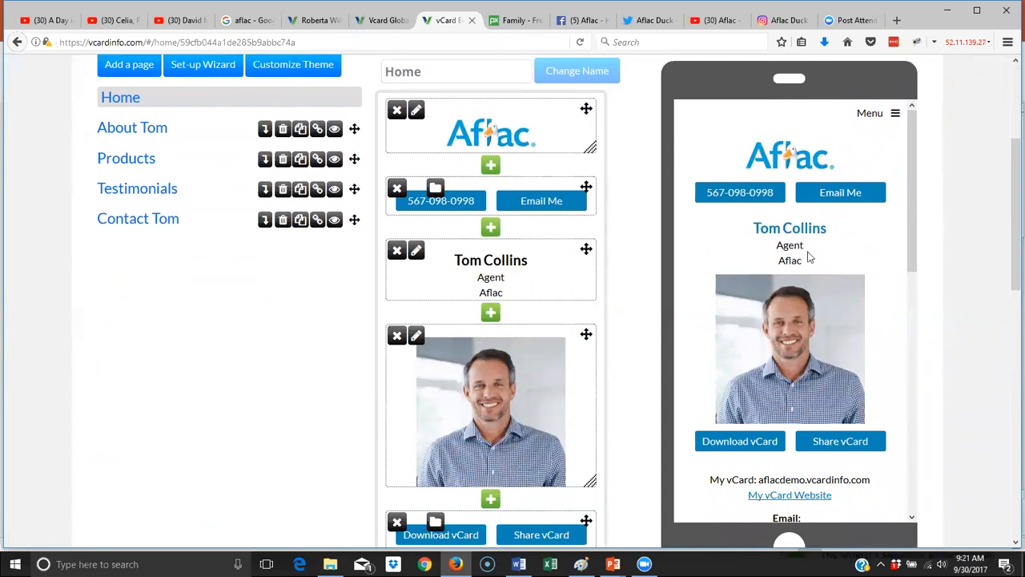
pyautogui.scroll(-5, 517, 304)
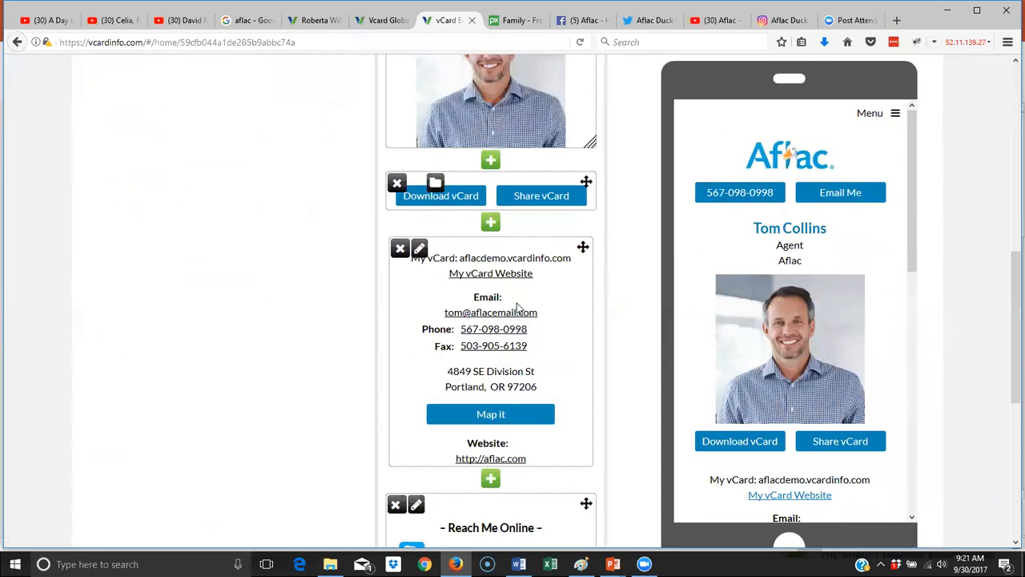
pyautogui.scroll(-2, 518, 311)
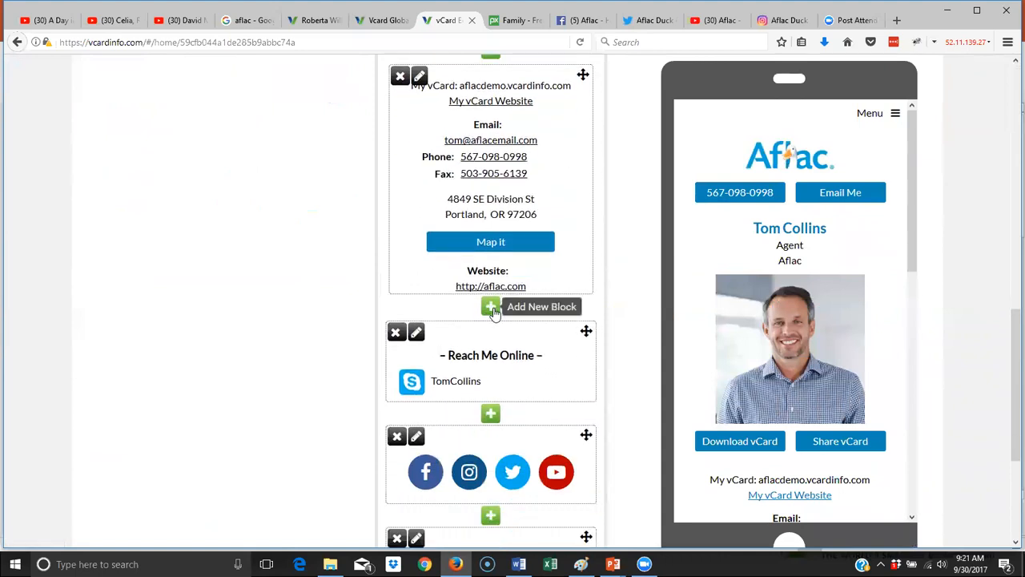
pyautogui.click(491, 307)
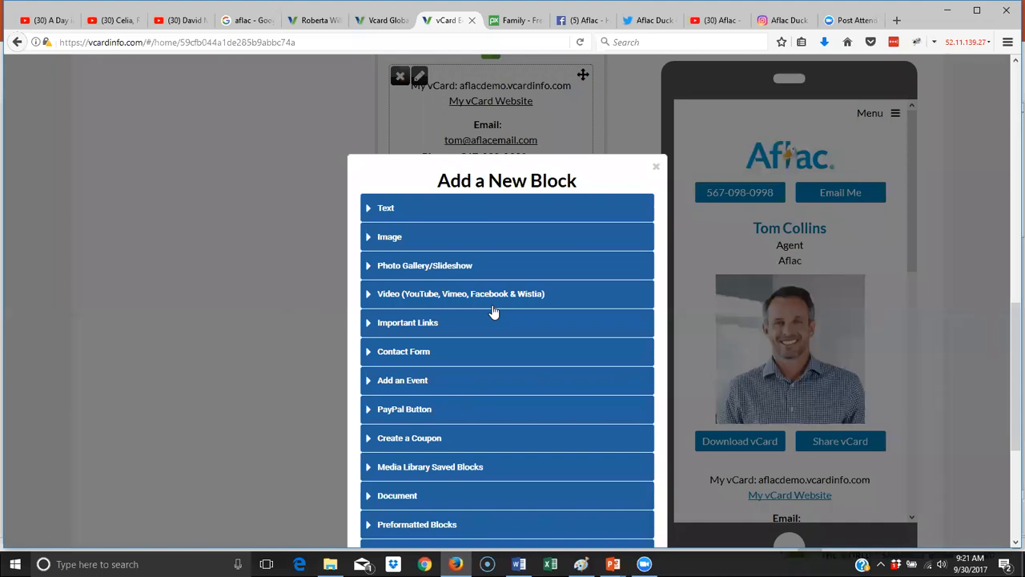
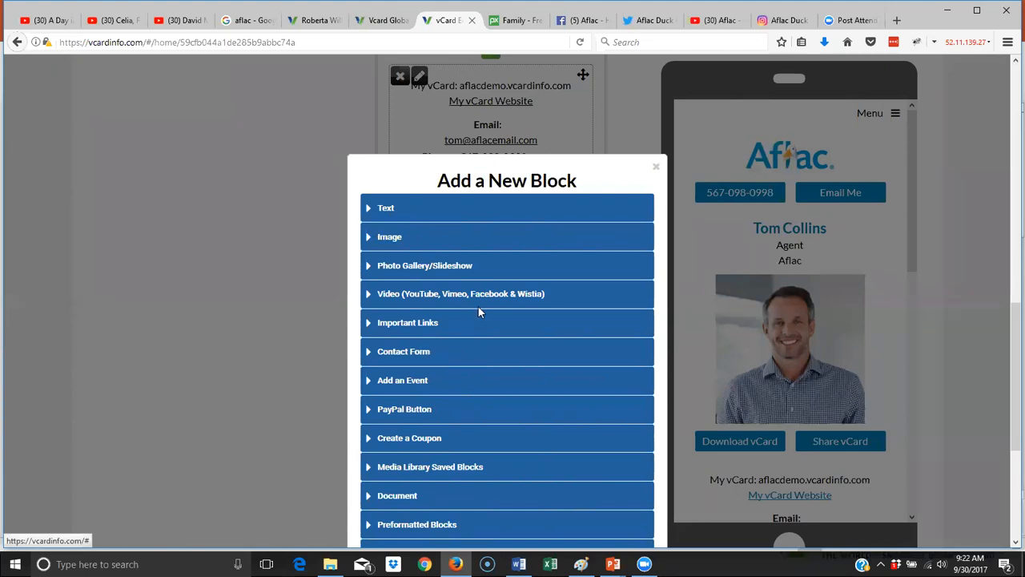
# - Expand the Video (YouTube, Vimeo, Facebook & Wistia) block type and focus its empty Embed Code box
pyautogui.click(453, 300)
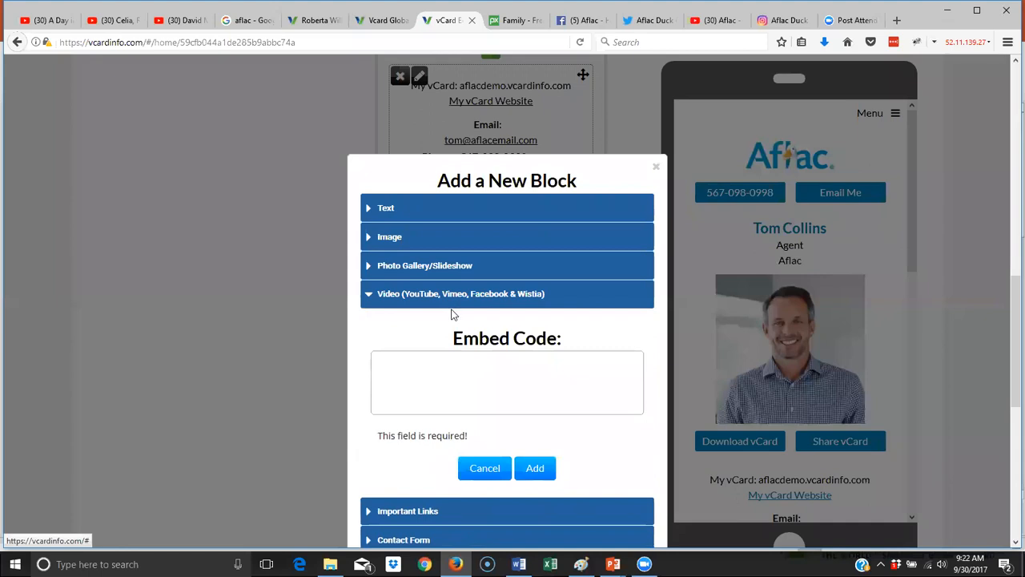
pyautogui.click(456, 355)
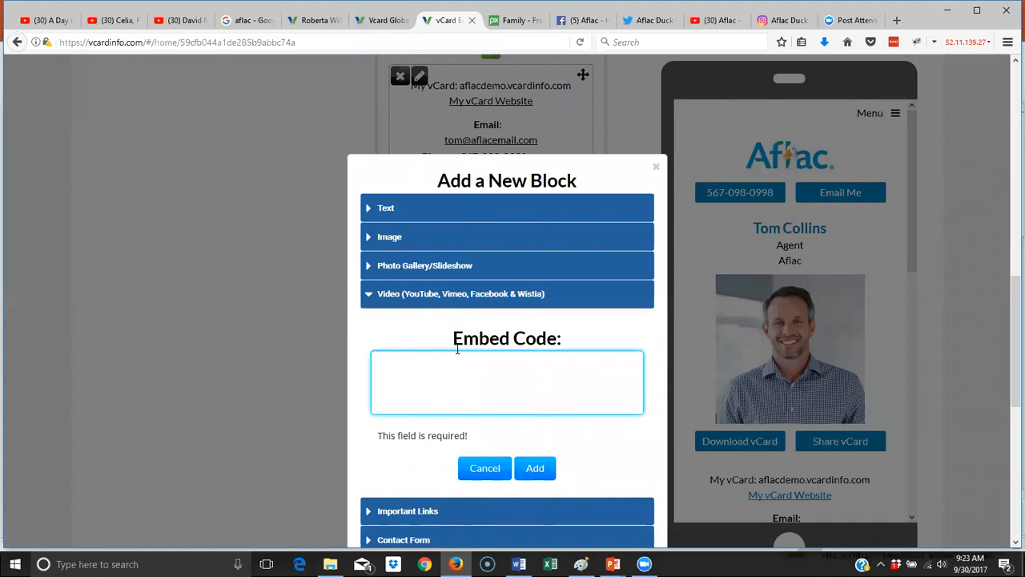
# - On YouTube's 'A Day in the Life of a Claim' video, open the Share panel
pyautogui.click(38, 20)
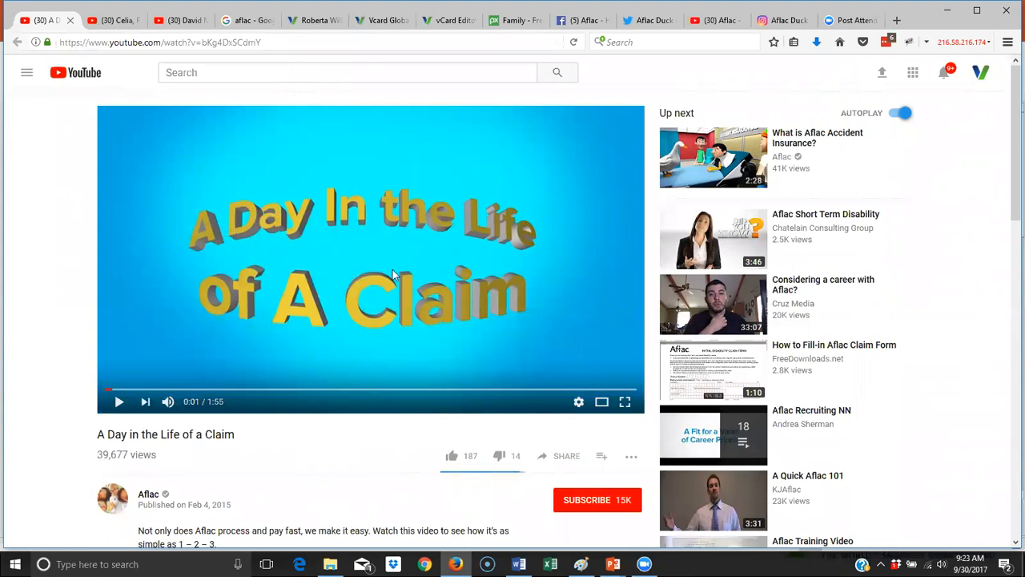
pyautogui.scroll(-3, 393, 272)
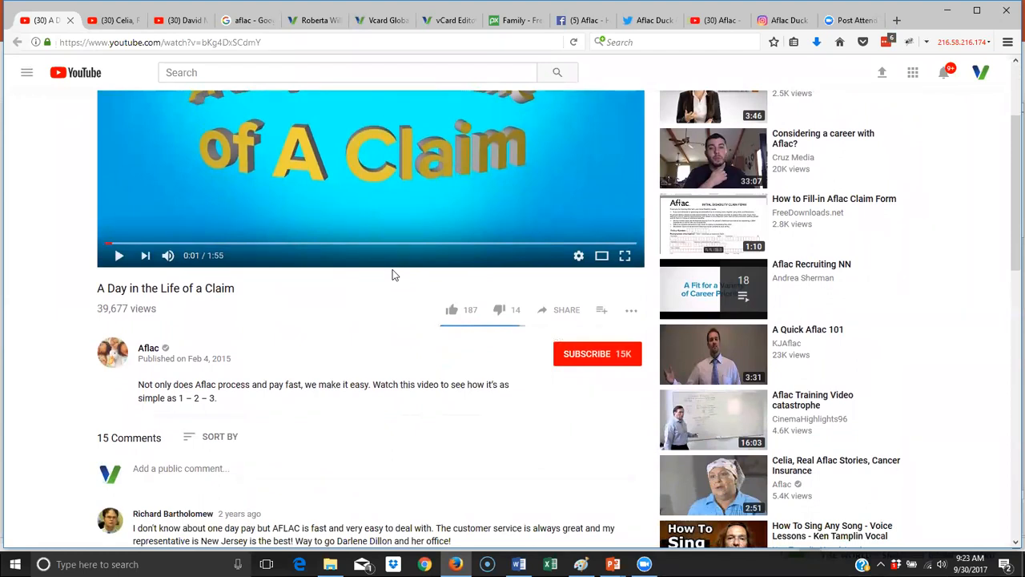
pyautogui.scroll(3, 392, 275)
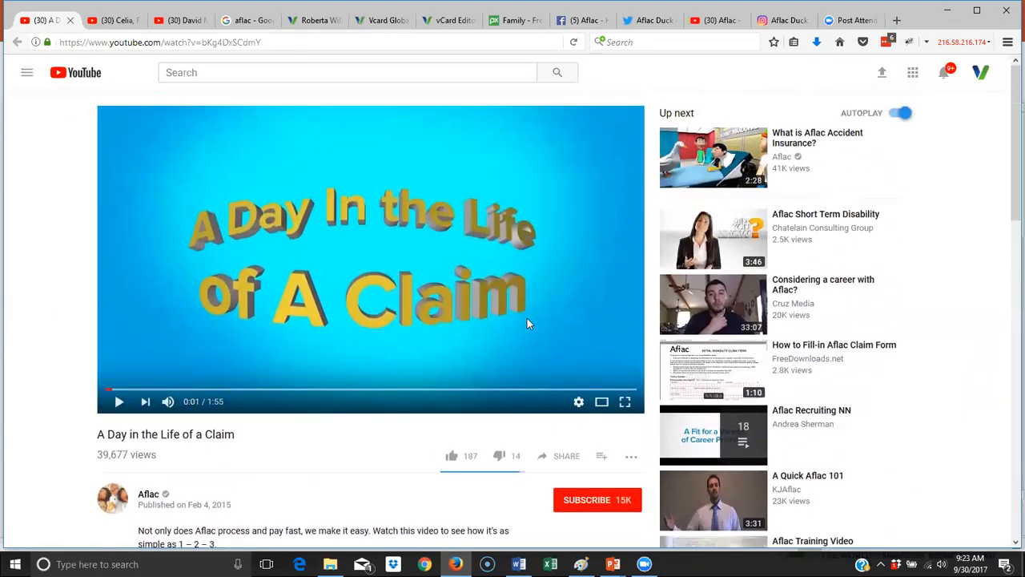
pyautogui.scroll(-3, 528, 321)
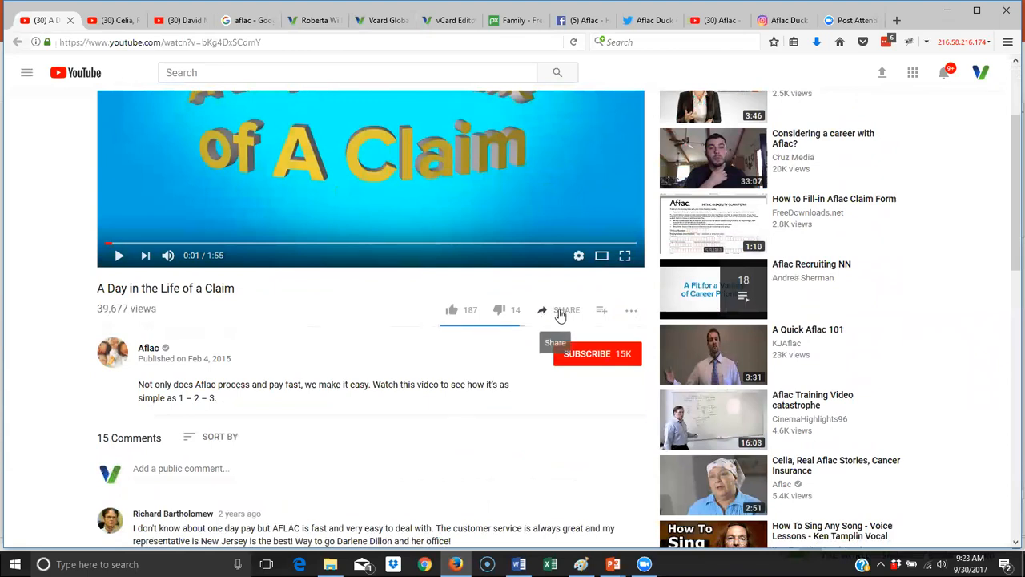
pyautogui.click(560, 315)
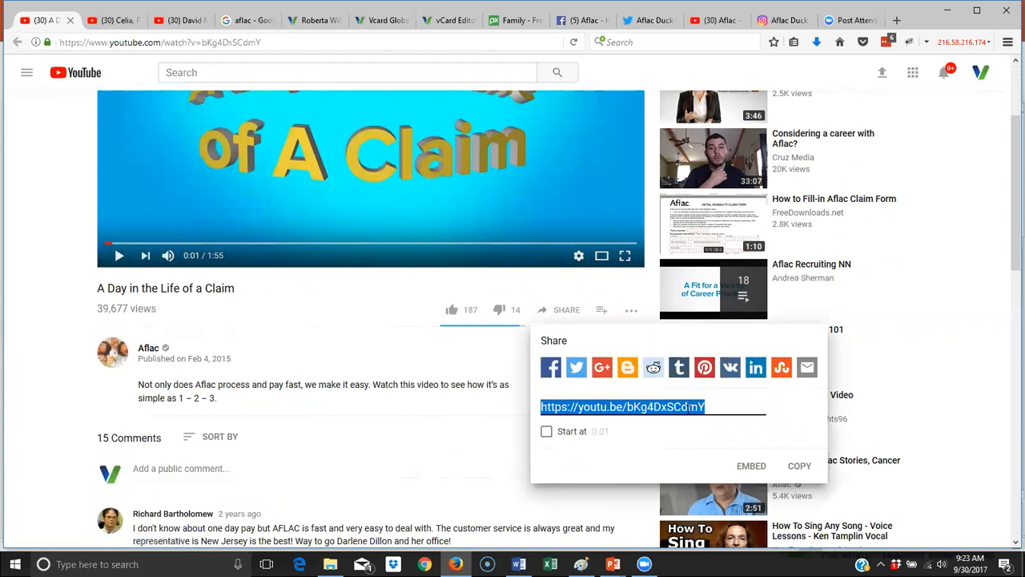
# - Show the video's embed code and turn off Show suggested videos
pyautogui.click(752, 469)
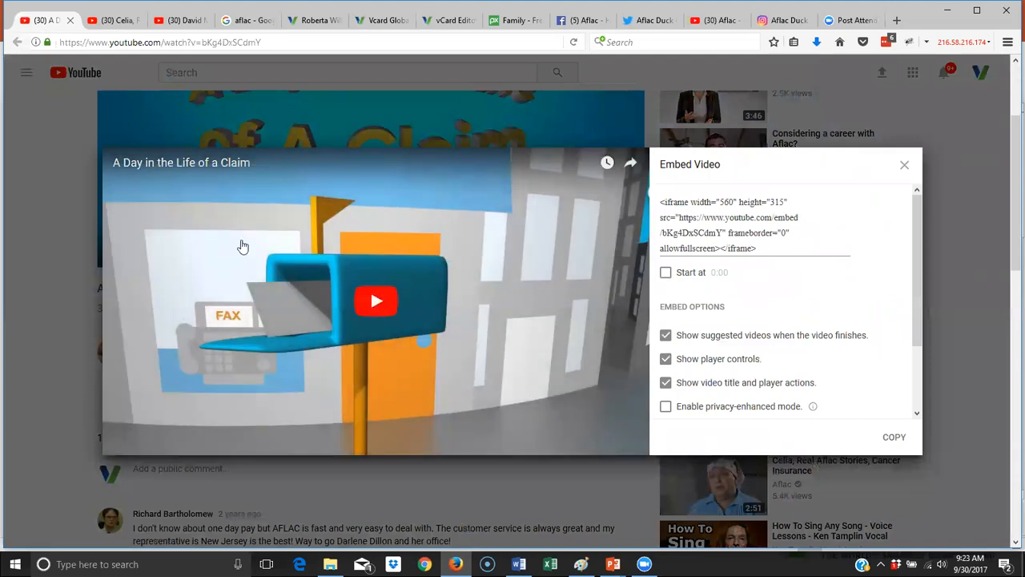
pyautogui.click(747, 245)
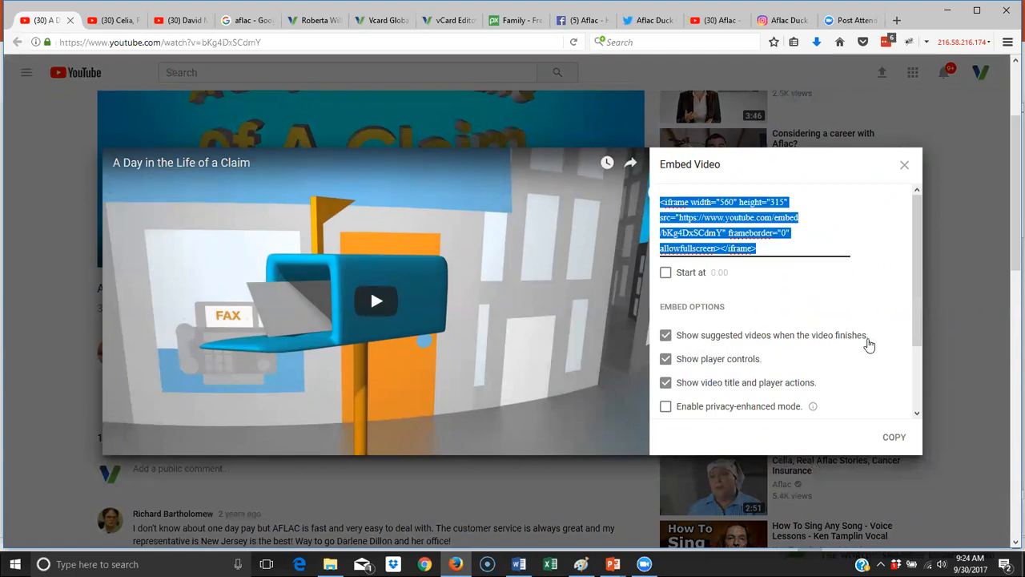
pyautogui.click(665, 336)
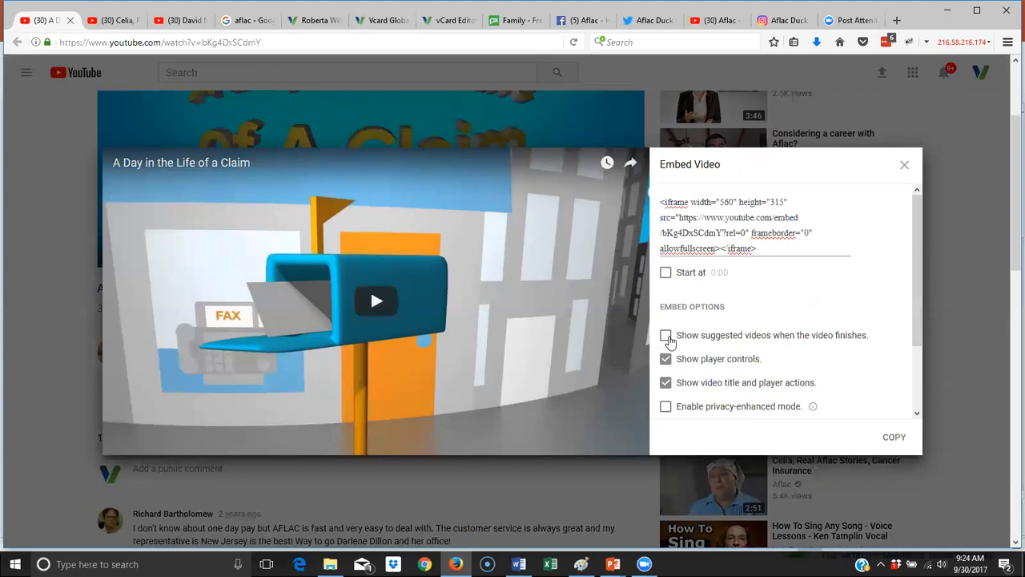
# - Copy the full iframe embed code and return to the vCard Editor tab
pyautogui.moveTo(766, 243); pyautogui.dragTo(655, 198)
pyautogui.hotkey('ctrl', 'a')
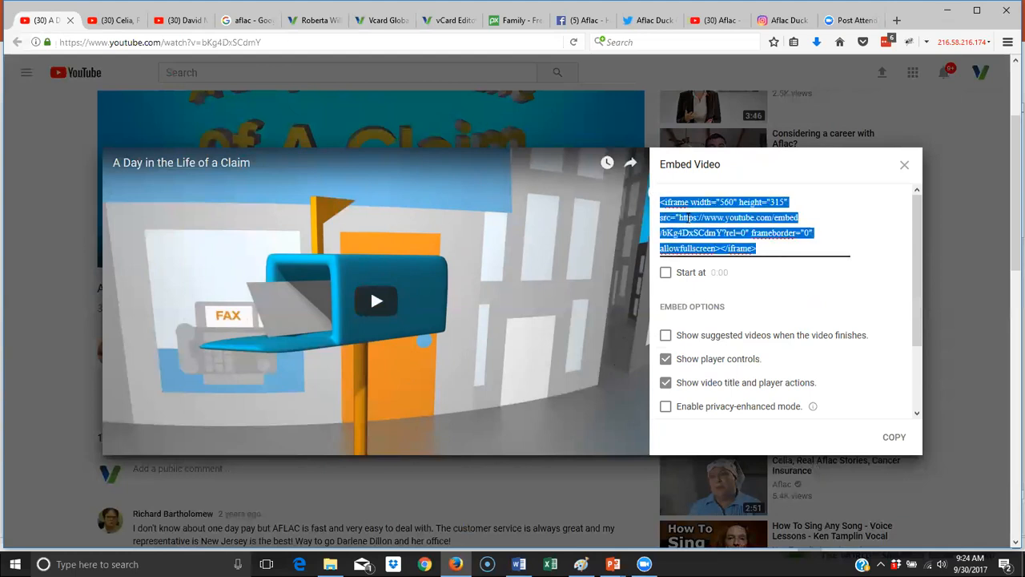
pyautogui.rightClick(687, 218)
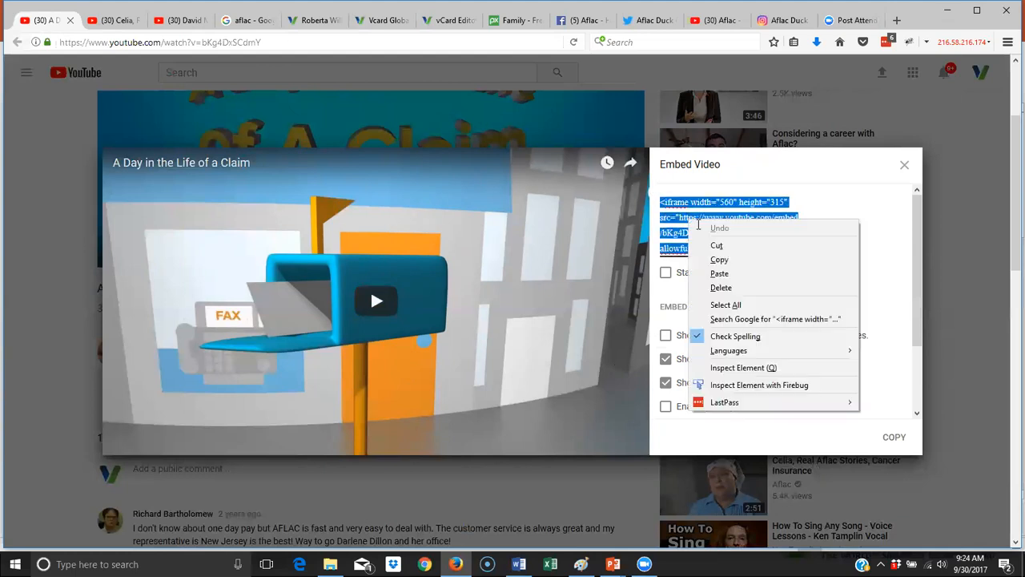
pyautogui.click(721, 260)
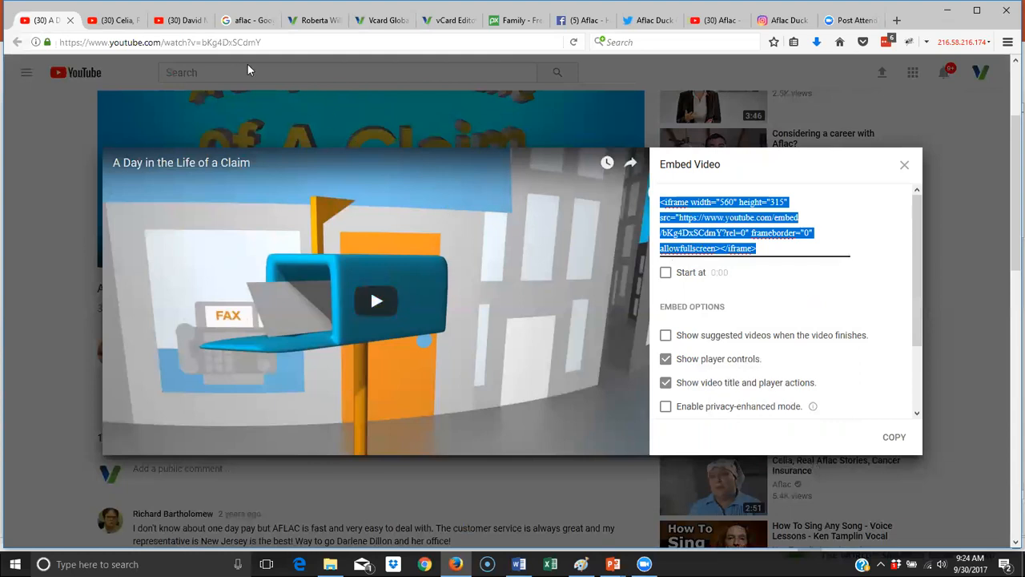
pyautogui.click(444, 20)
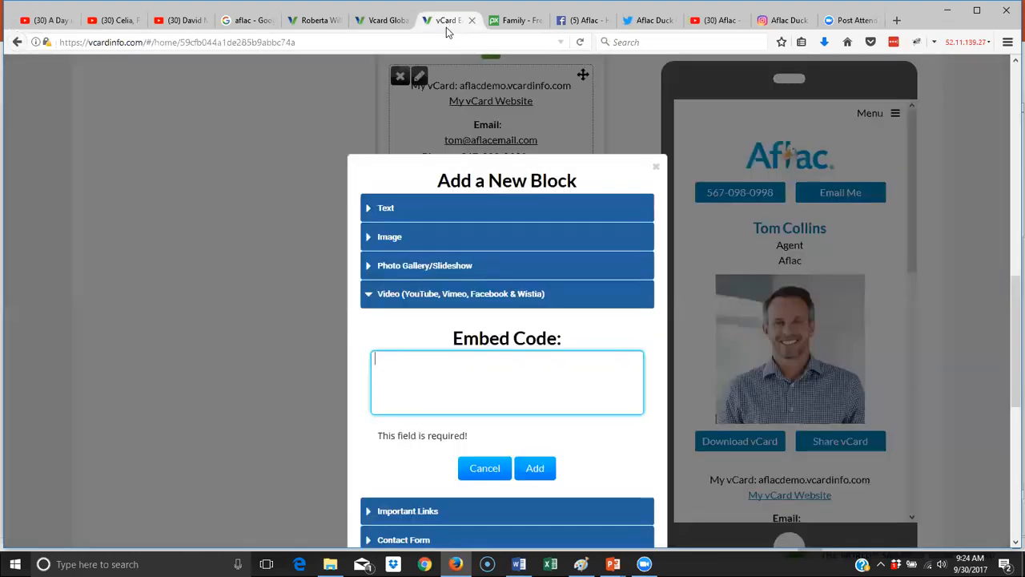
# - Paste the claim video's iframe code into Embed Code and add the video block
pyautogui.rightClick(413, 368)
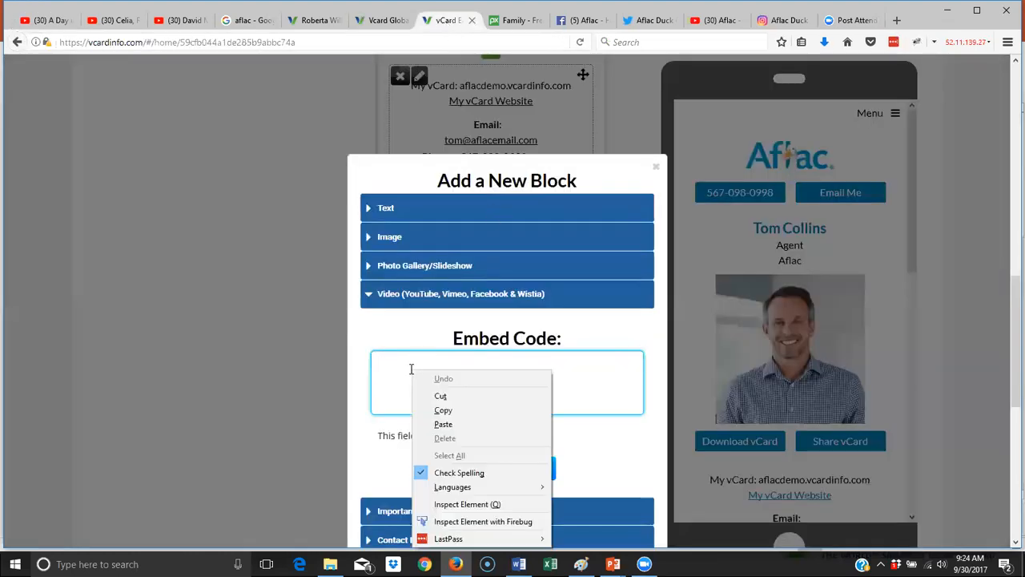
pyautogui.click(444, 424)
pyautogui.click(532, 452)
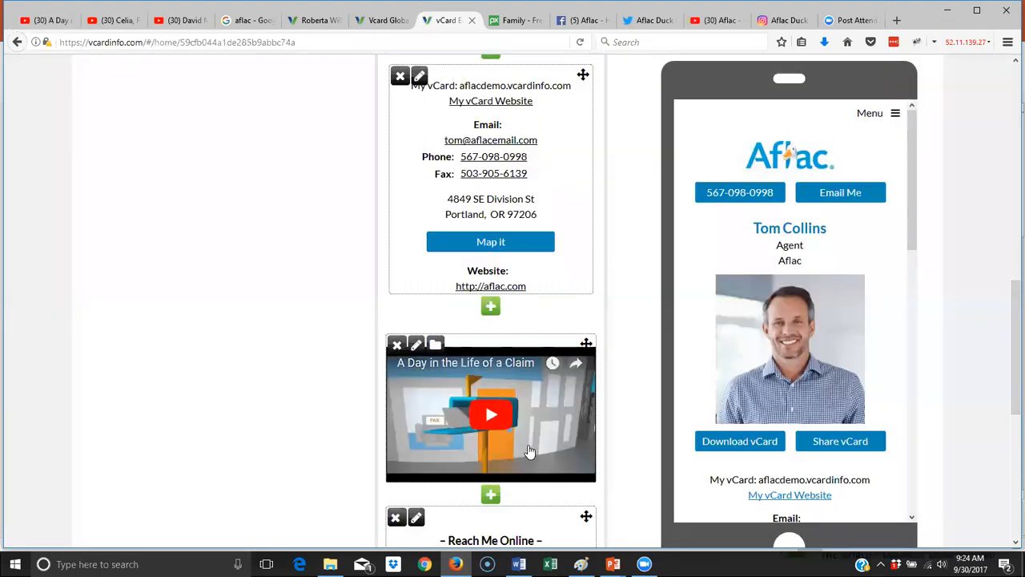
pyautogui.scroll(-4, 528, 448)
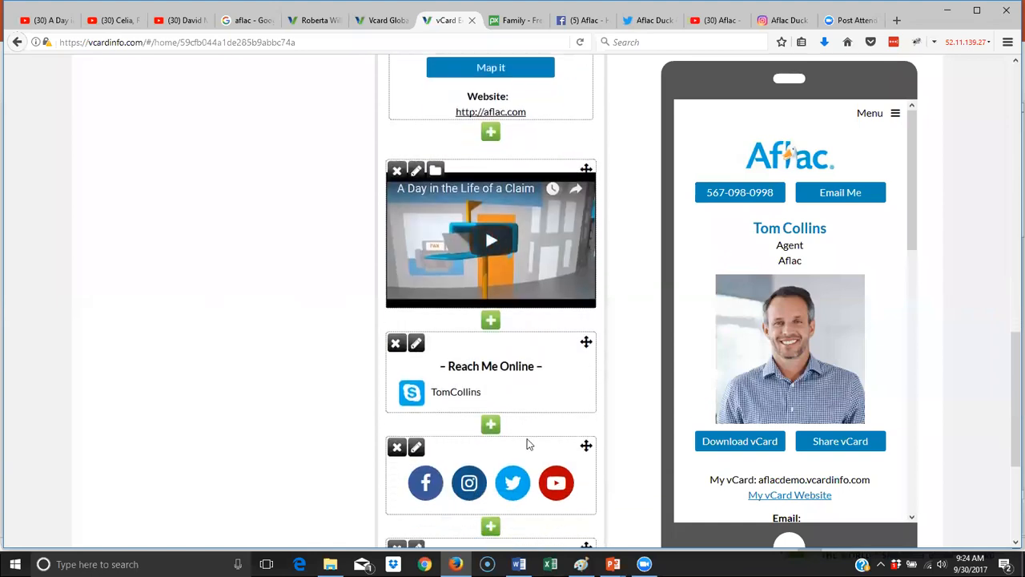
pyautogui.scroll(-1, 526, 443)
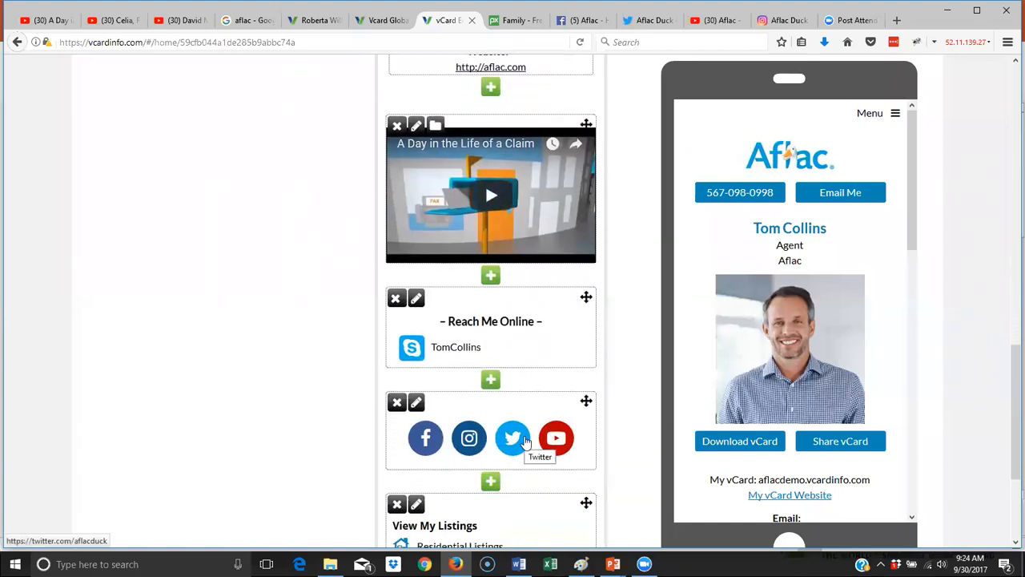
# - Start an image block above the video and upload the One-Day-Pay-Copy image
pyautogui.click(491, 90)
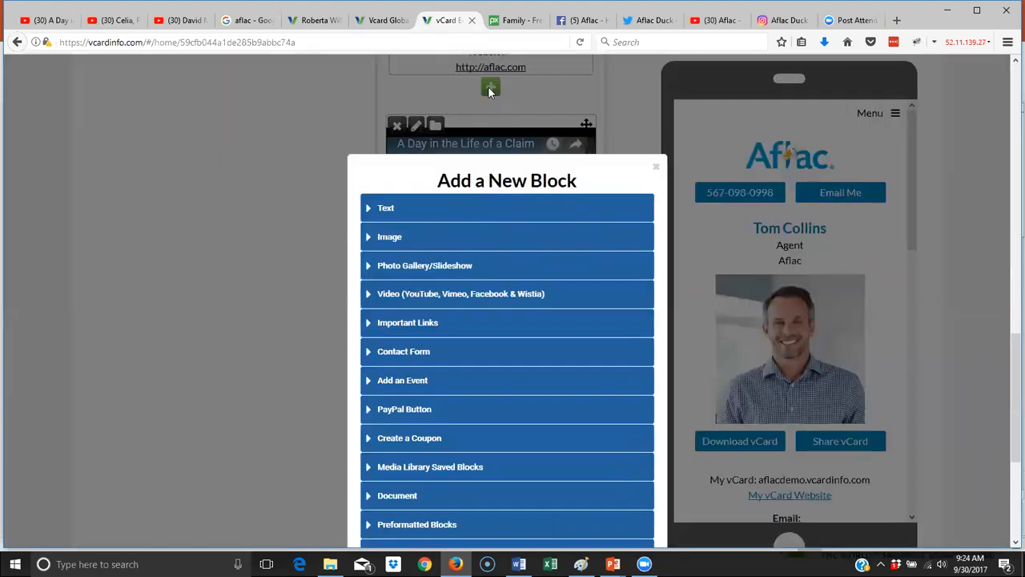
pyautogui.click(393, 240)
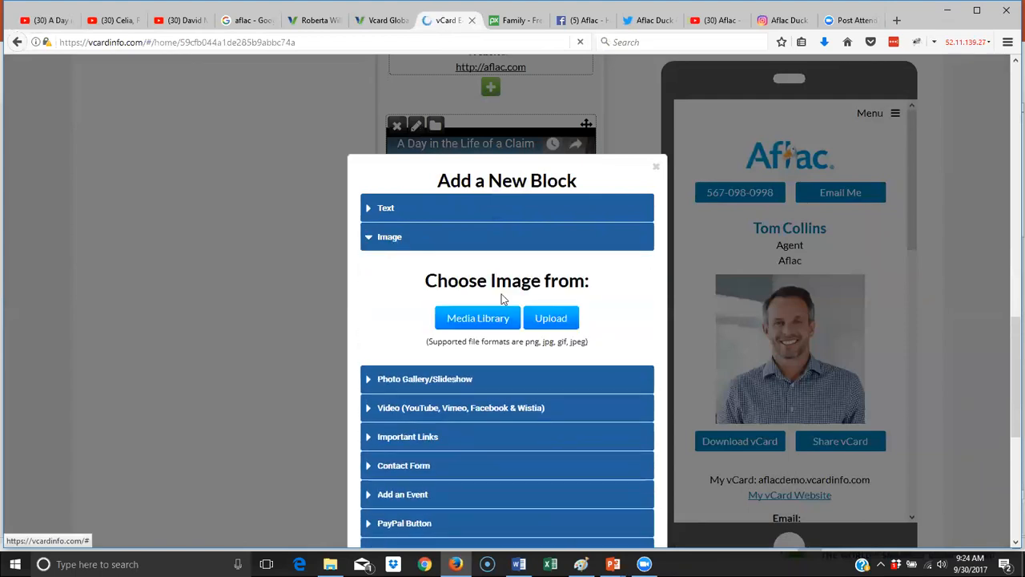
pyautogui.click(554, 320)
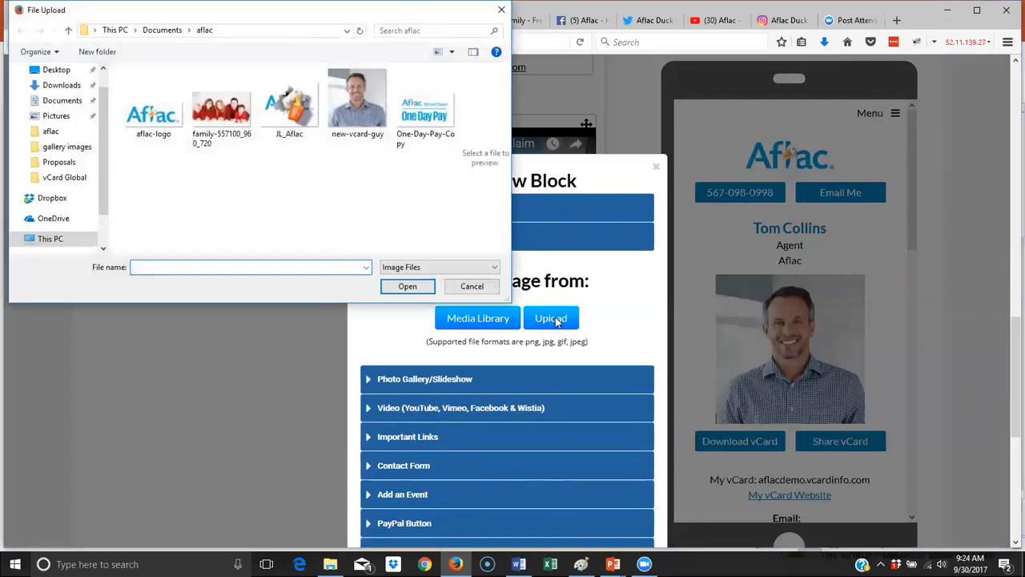
pyautogui.click(438, 118)
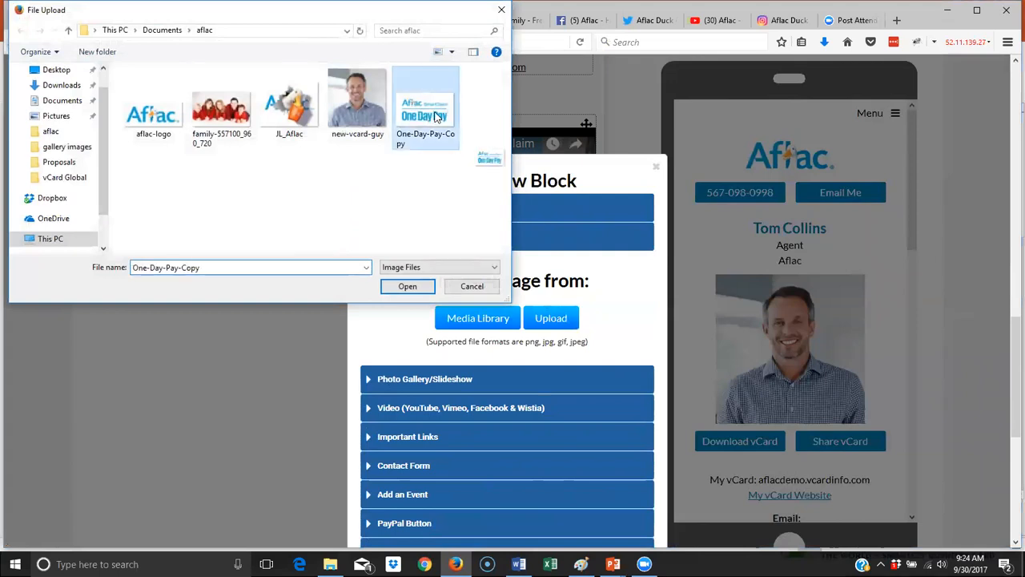
pyautogui.click(408, 288)
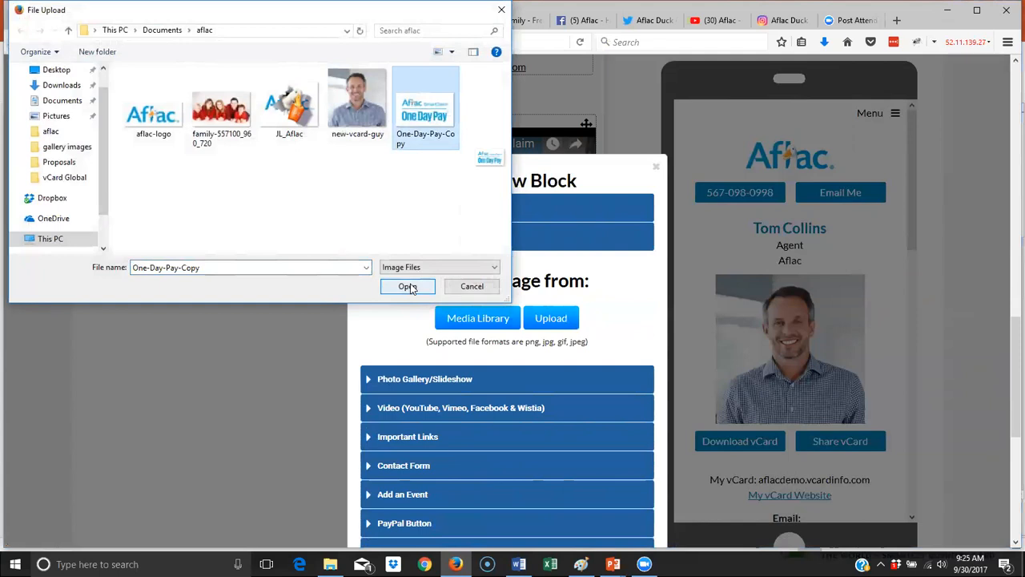
pyautogui.click(409, 287)
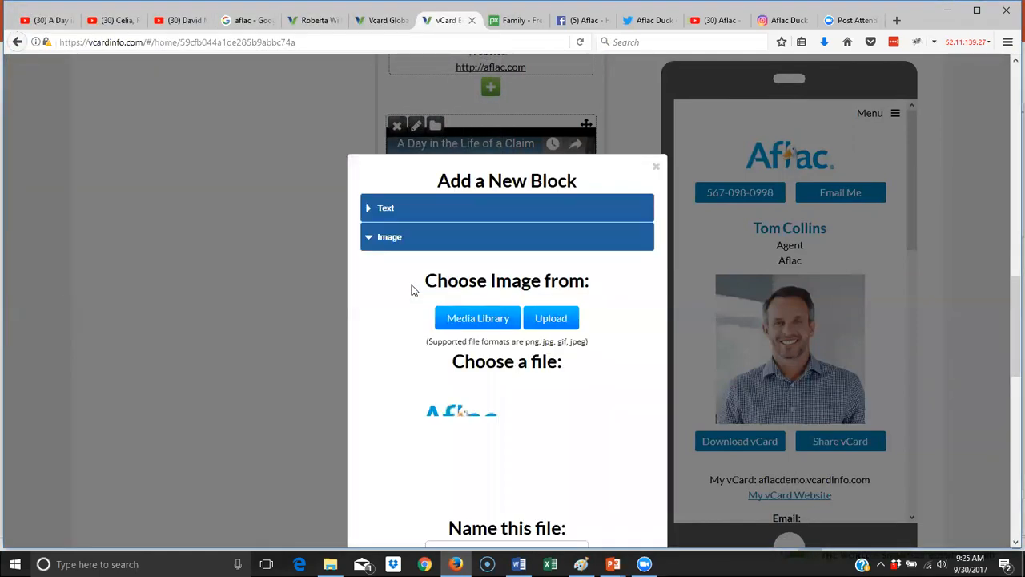
pyautogui.scroll(-3, 534, 344)
# - Name the image block 'one day', keep its link as External, and save it
pyautogui.click(518, 334)
pyautogui.write('one day')
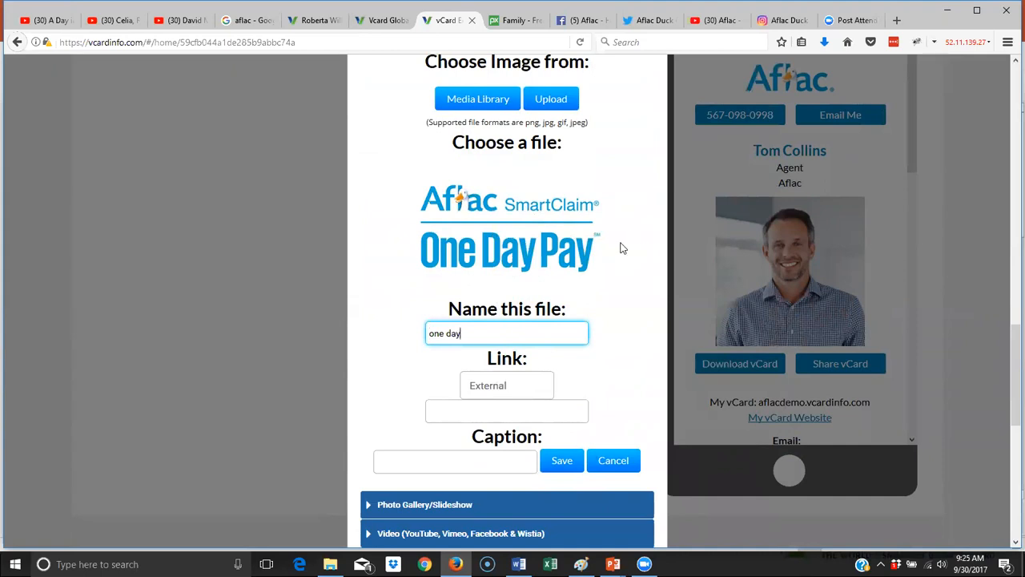
pyautogui.scroll(-3, 623, 249)
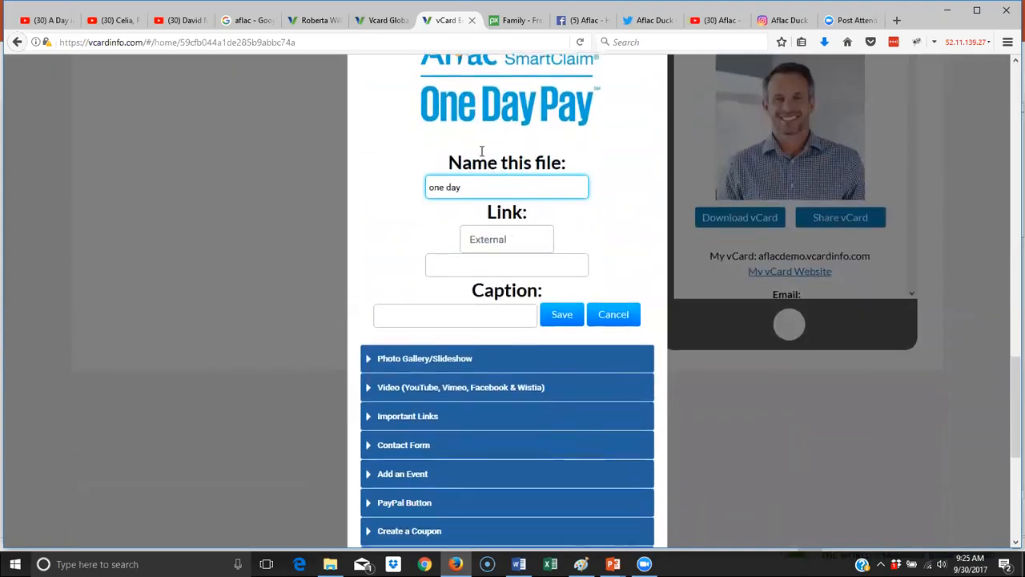
pyautogui.click(459, 266)
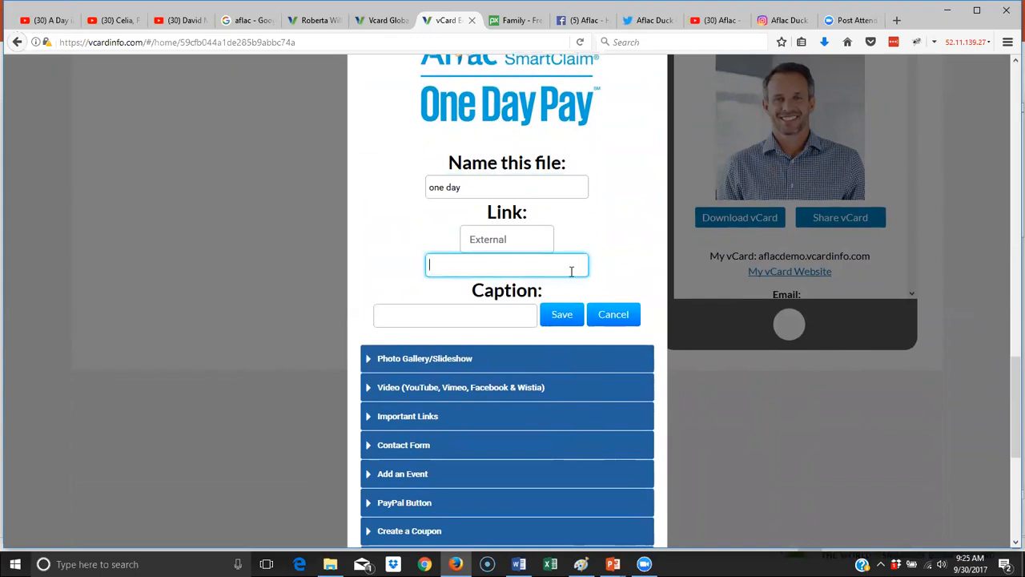
pyautogui.click(516, 238)
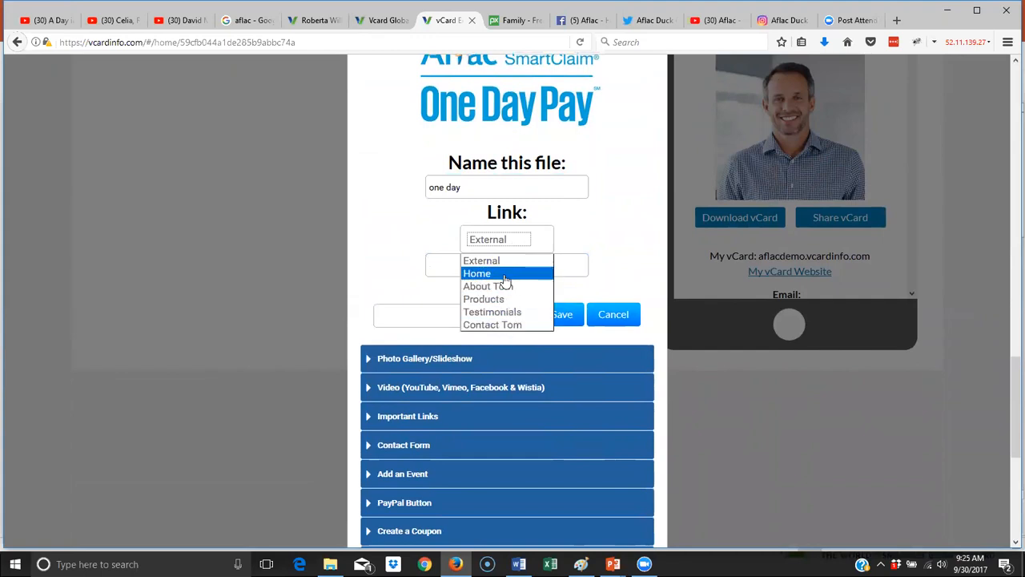
pyautogui.click(577, 237)
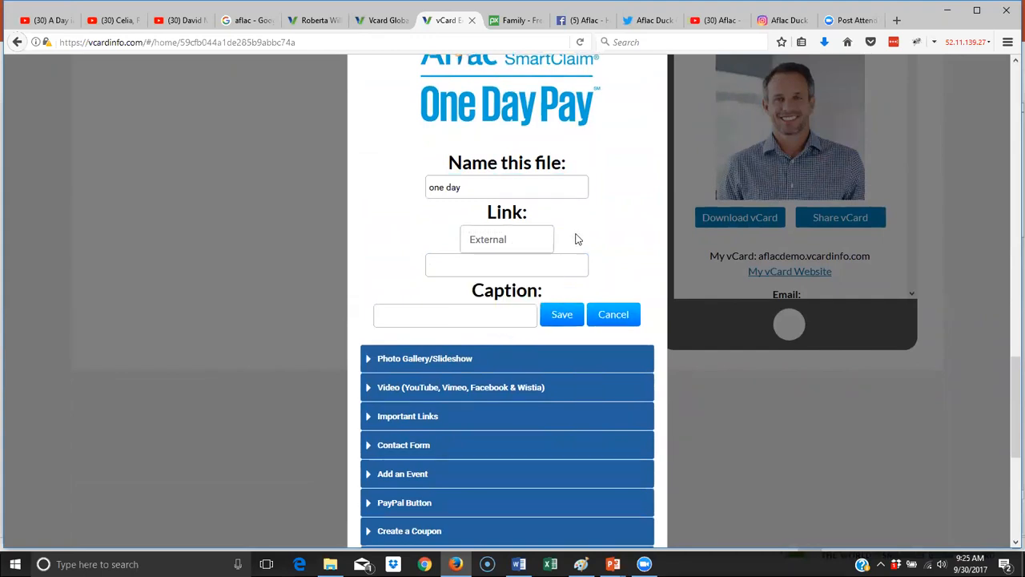
pyautogui.click(492, 312)
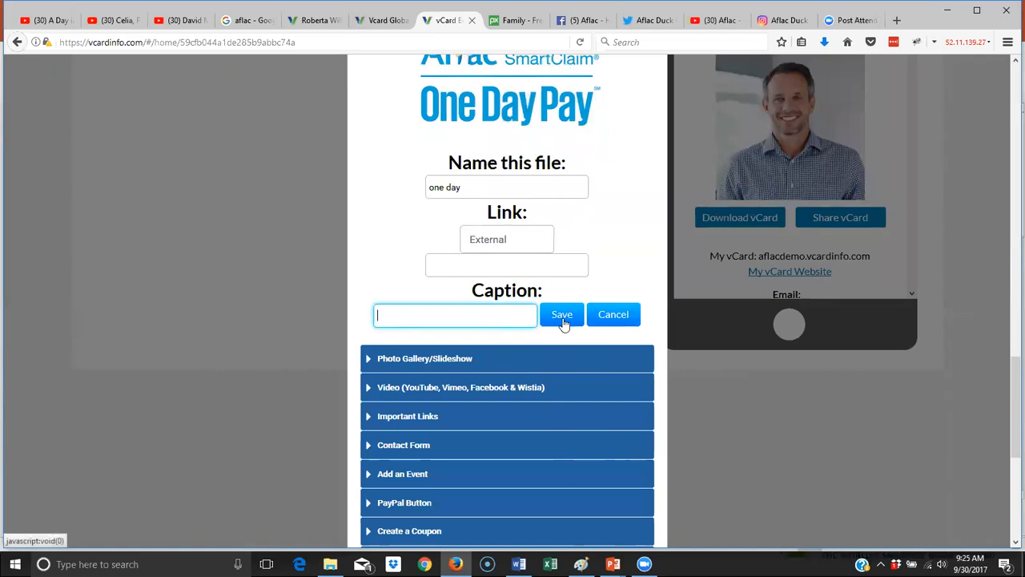
pyautogui.click(562, 316)
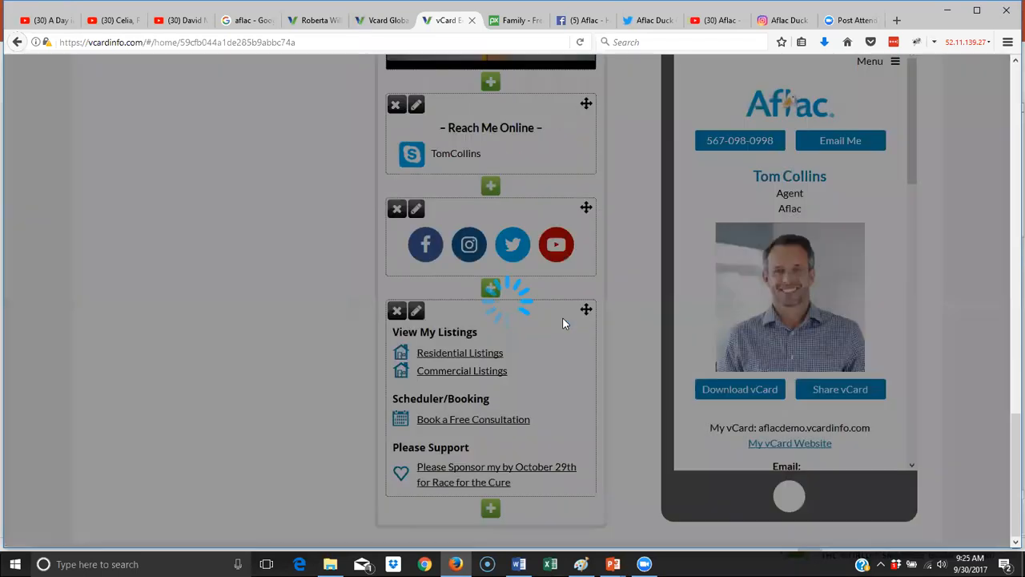
# - Drag the One Day Pay image block's corner to shrink it, then enlarge it again
pyautogui.scroll(3, 534, 232)
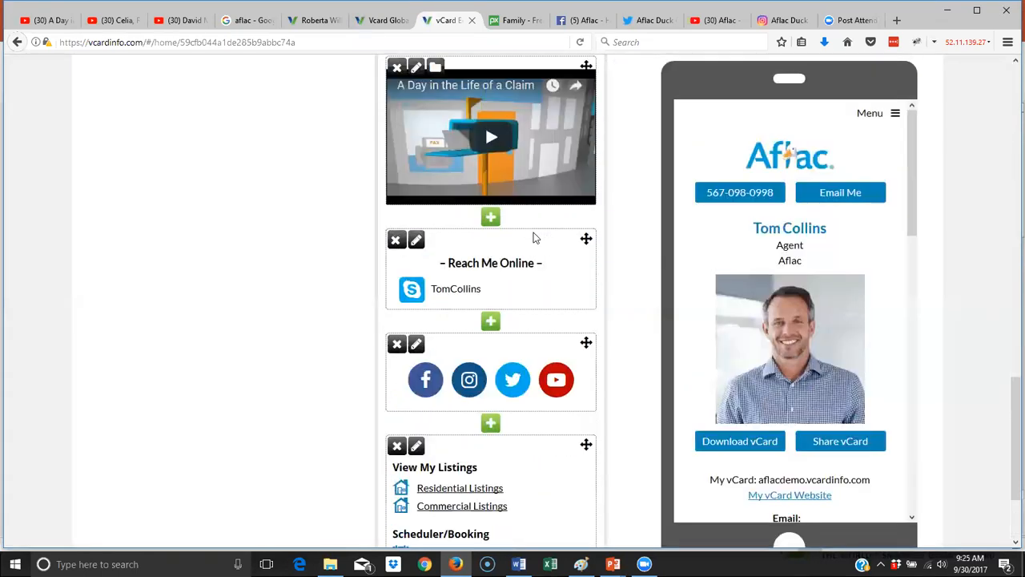
pyautogui.scroll(2, 533, 233)
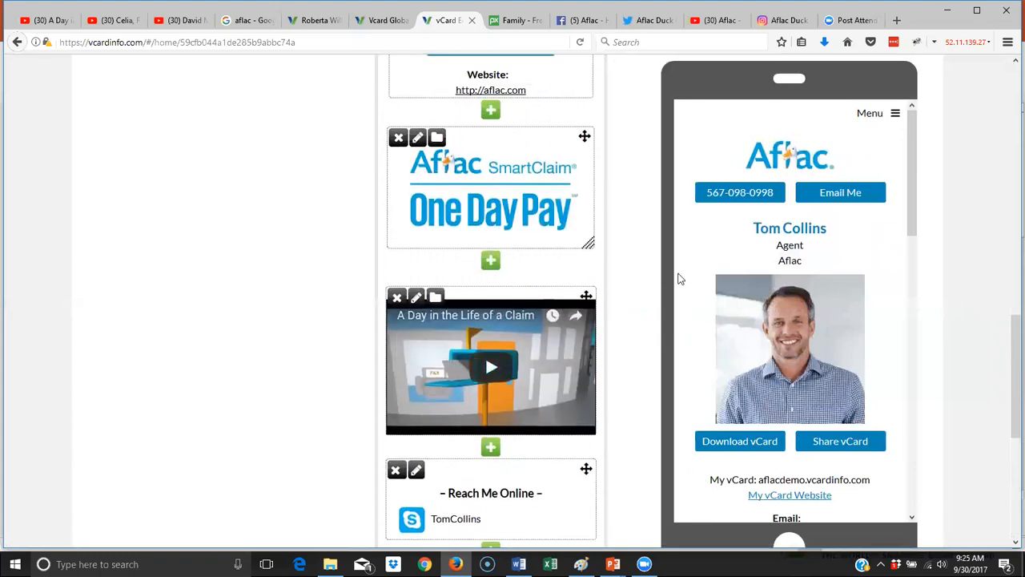
pyautogui.scroll(-8, 864, 338)
pyautogui.scroll(2, 869, 343)
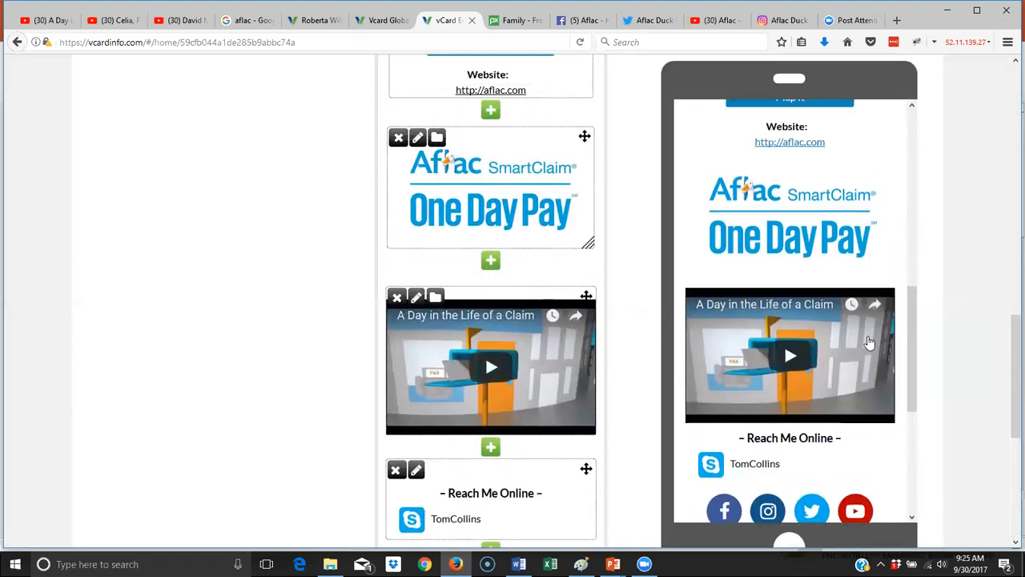
pyautogui.scroll(2, 869, 343)
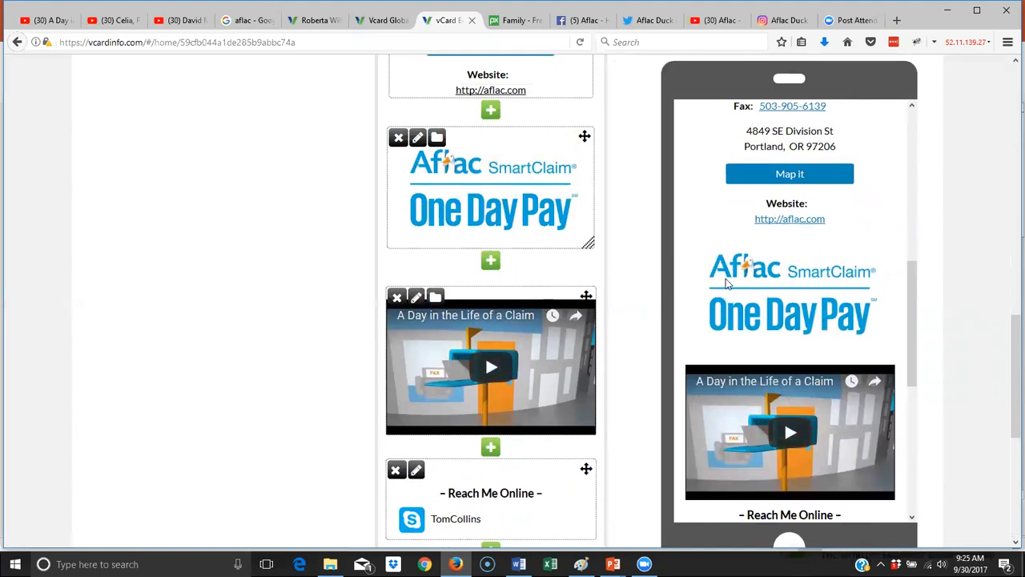
pyautogui.moveTo(590, 243); pyautogui.dragTo(589, 225)
pyautogui.moveTo(615, 305); pyautogui.dragTo(623, 343)
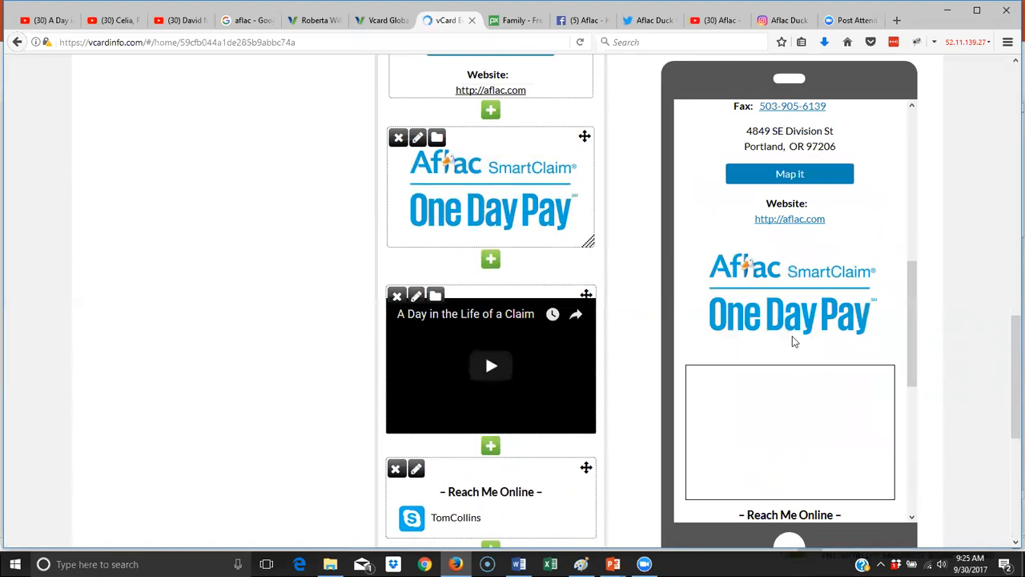
# - Scroll through the phone preview to check the image above the claim video, then return to the top
pyautogui.scroll(-3, 792, 336)
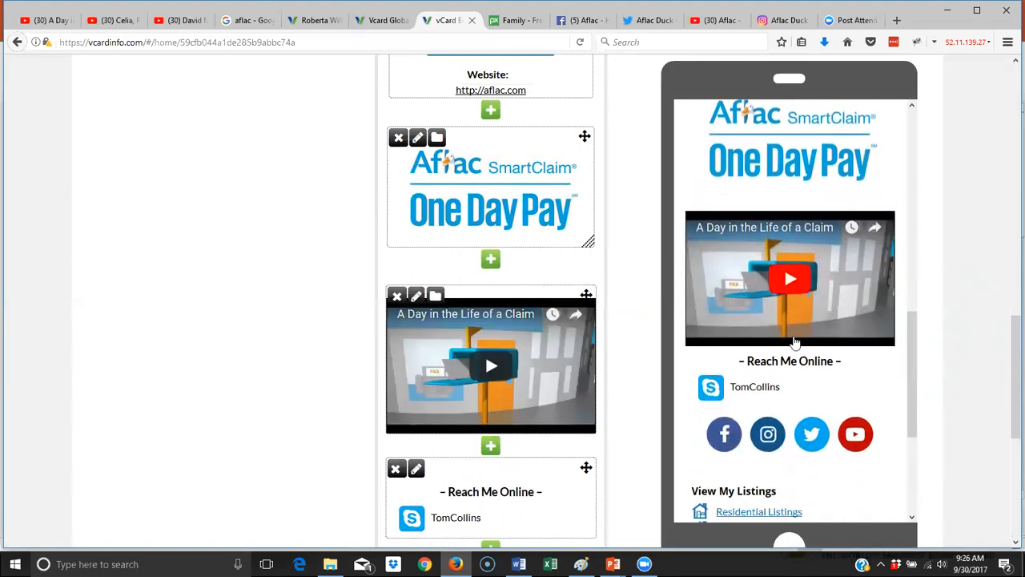
pyautogui.scroll(5, 792, 336)
pyautogui.scroll(-2, 793, 336)
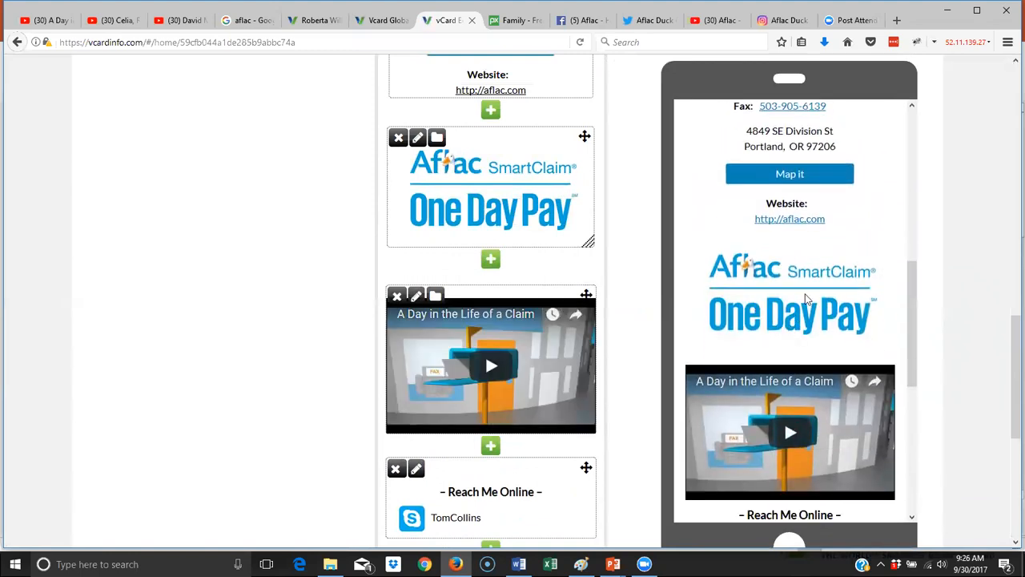
pyautogui.scroll(-3, 833, 324)
pyautogui.scroll(-2, 831, 325)
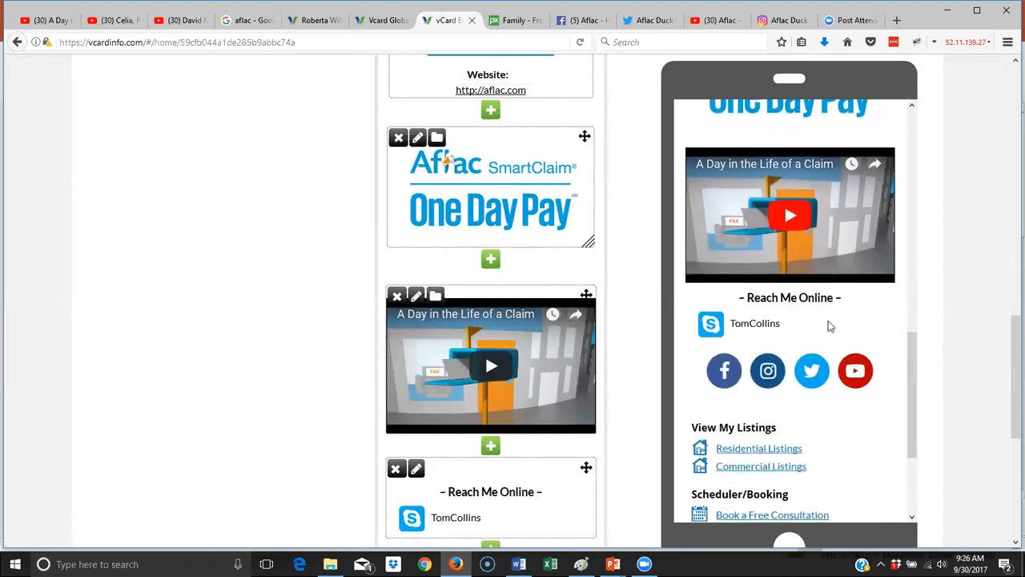
pyautogui.scroll(5, 830, 325)
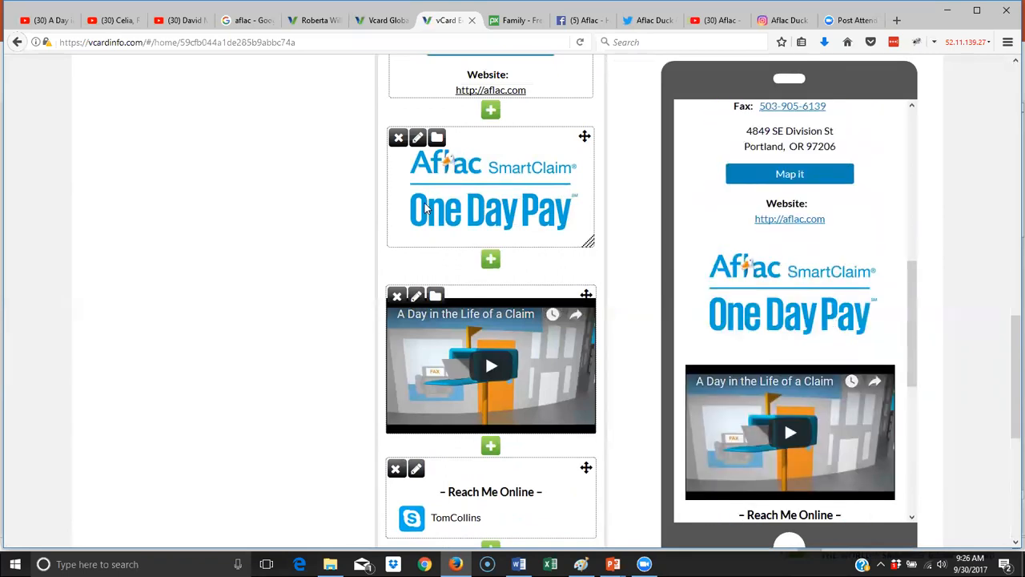
pyautogui.scroll(5, 312, 173)
pyautogui.scroll(5, 313, 172)
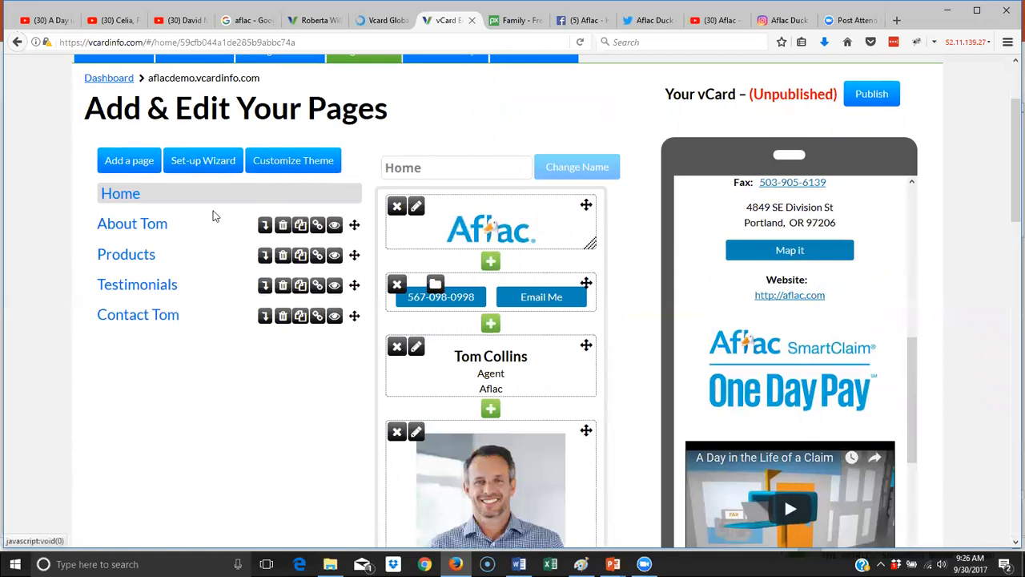
# - On the About Tom page, add a Text block below the phone/email buttons and focus its editor
pyautogui.click(138, 227)
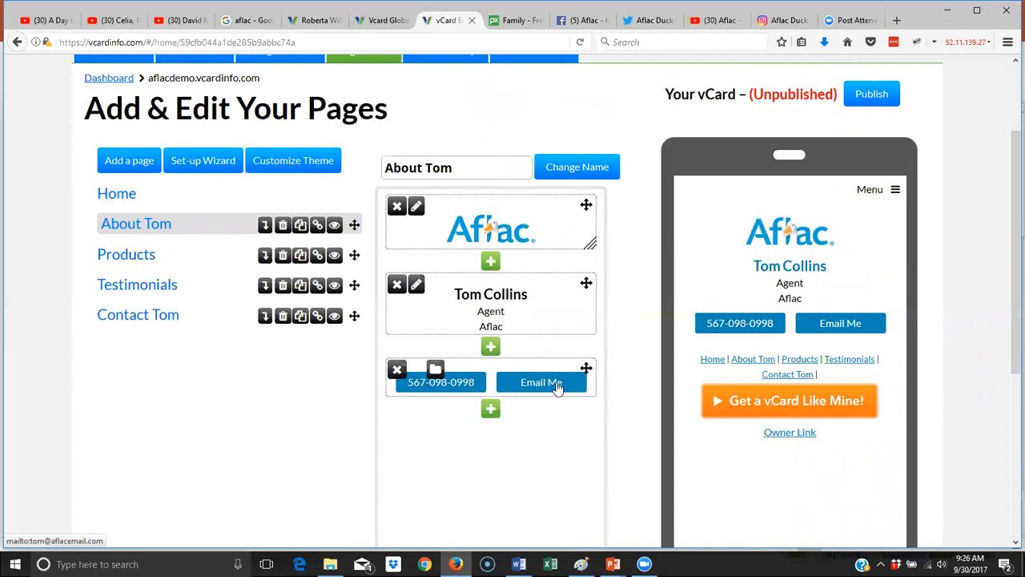
pyautogui.click(491, 410)
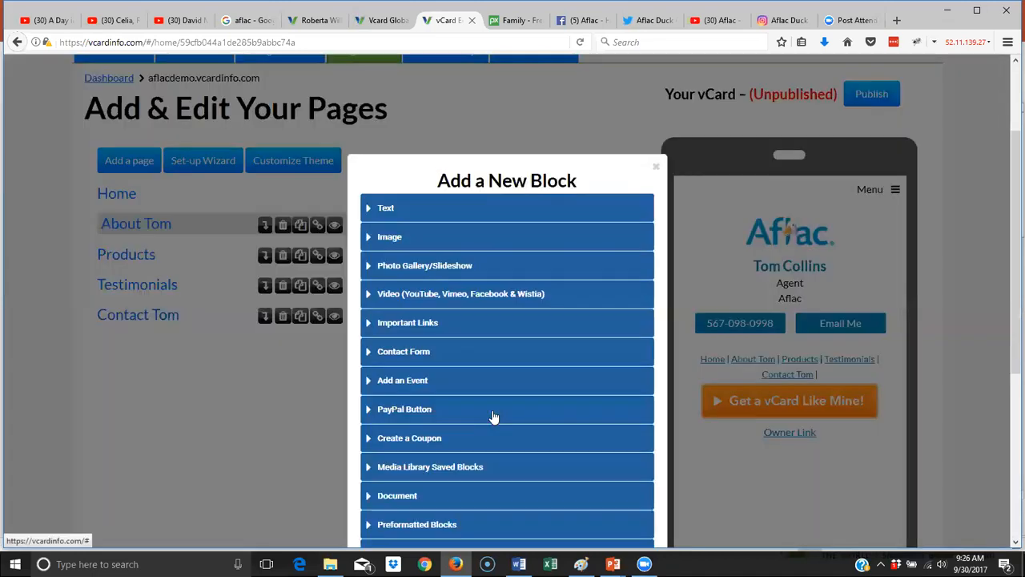
pyautogui.click(383, 210)
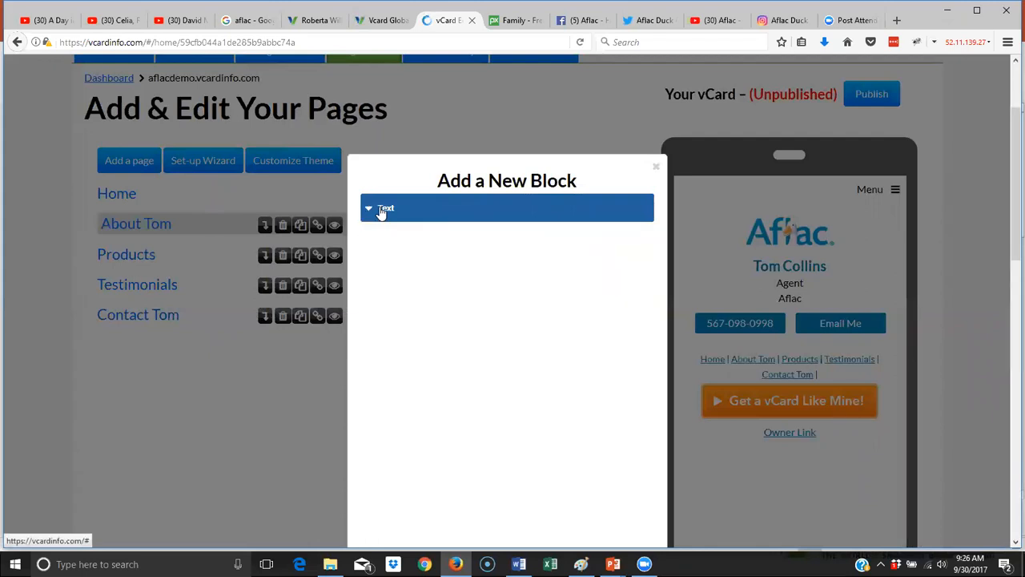
pyautogui.click(511, 356)
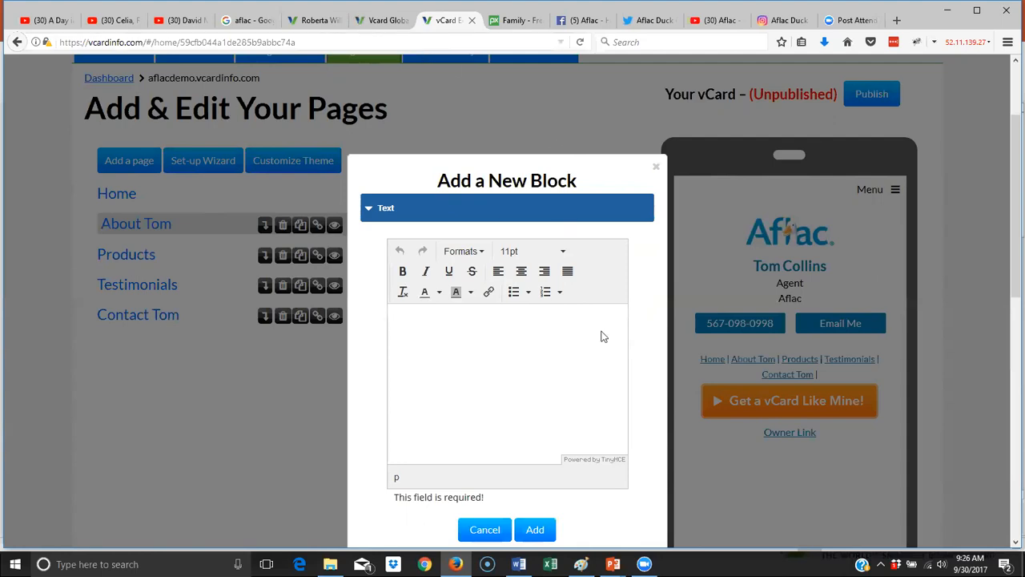
pyautogui.click(518, 563)
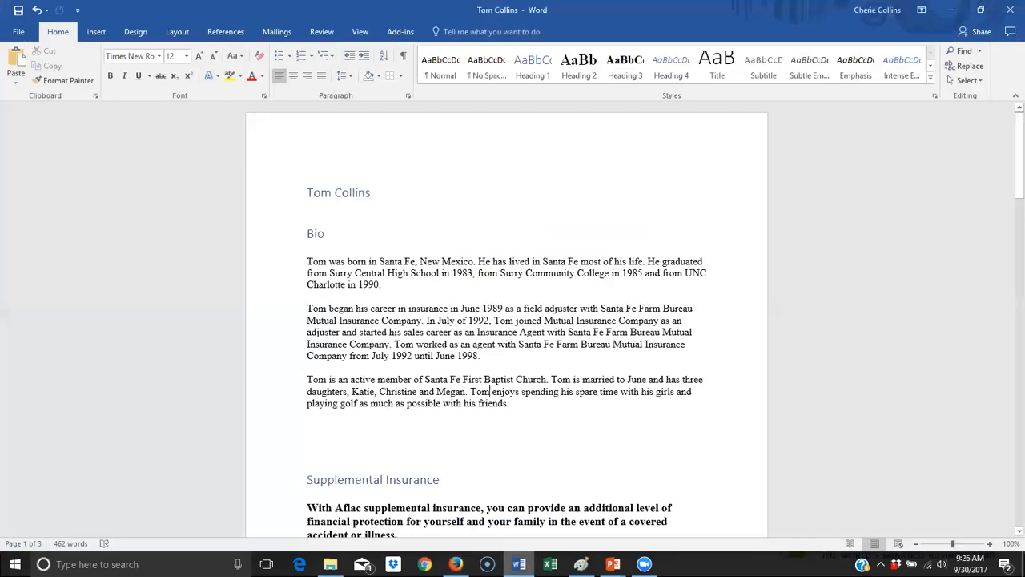
pyautogui.moveTo(533, 411); pyautogui.dragTo(307, 258)
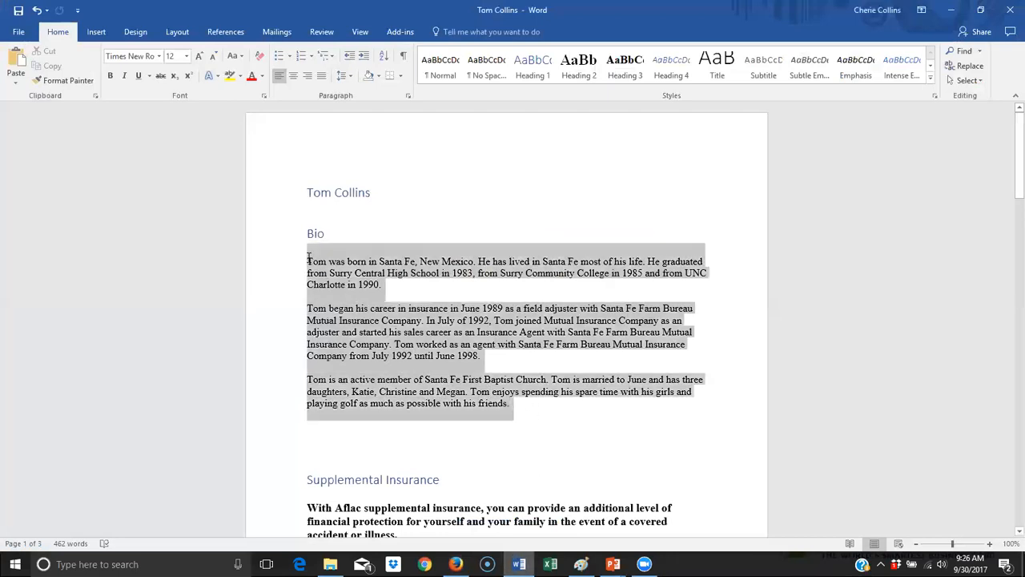
pyautogui.rightClick(372, 308)
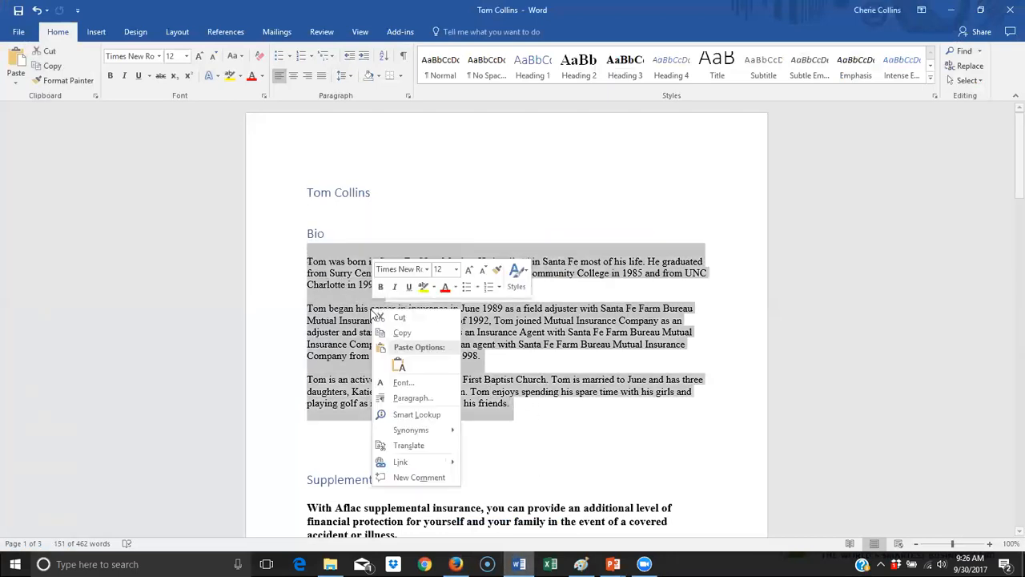
pyautogui.click(410, 330)
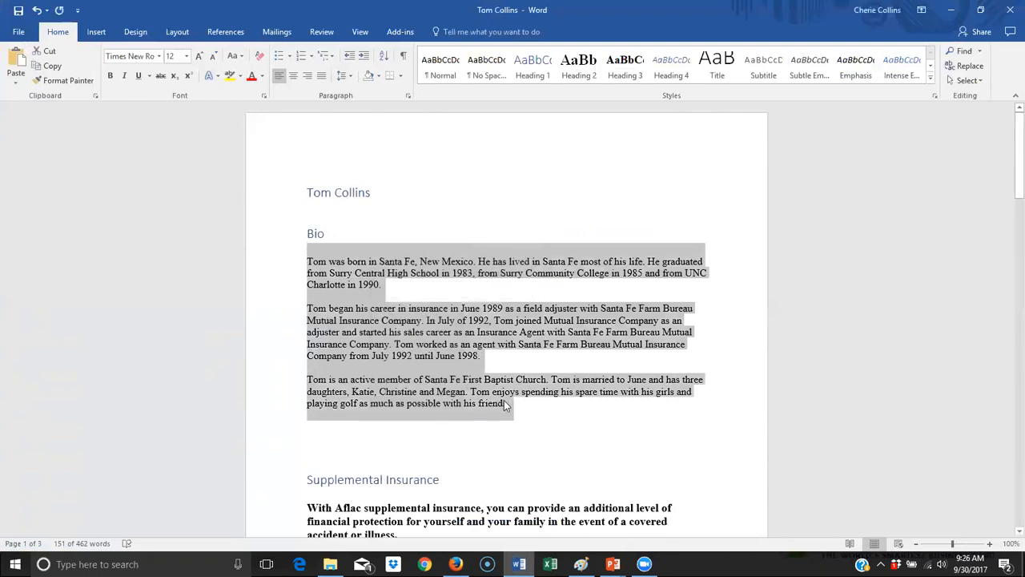
pyautogui.hotkey('alt', 'Tab')
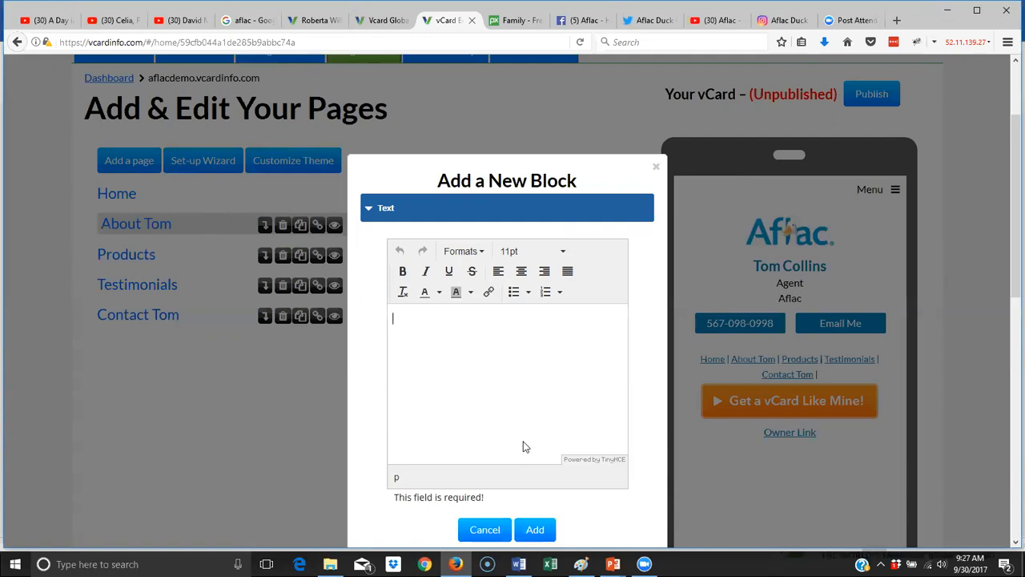
pyautogui.rightClick(394, 317)
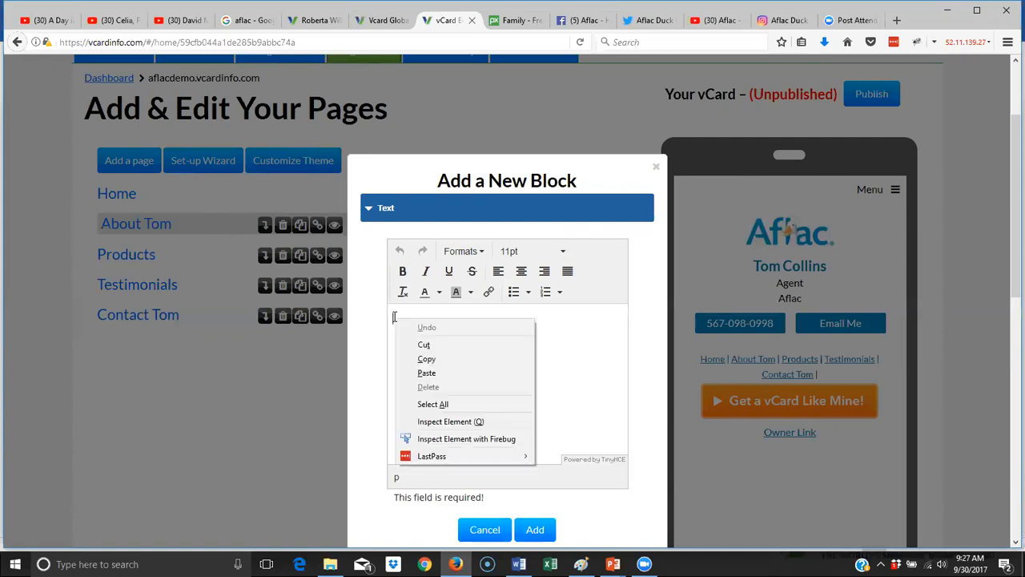
pyautogui.click(427, 373)
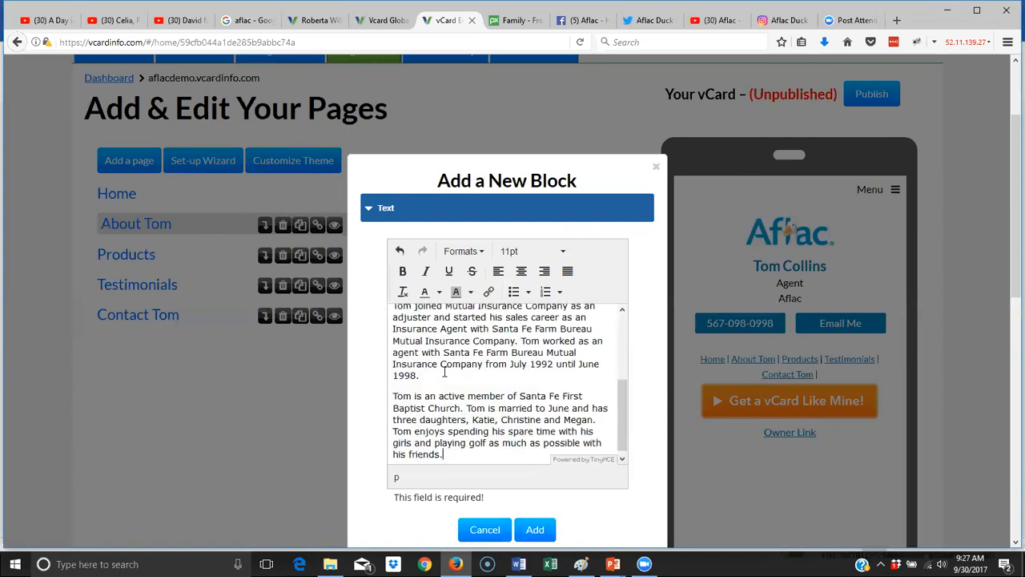
pyautogui.moveTo(621, 408); pyautogui.dragTo(635, 302)
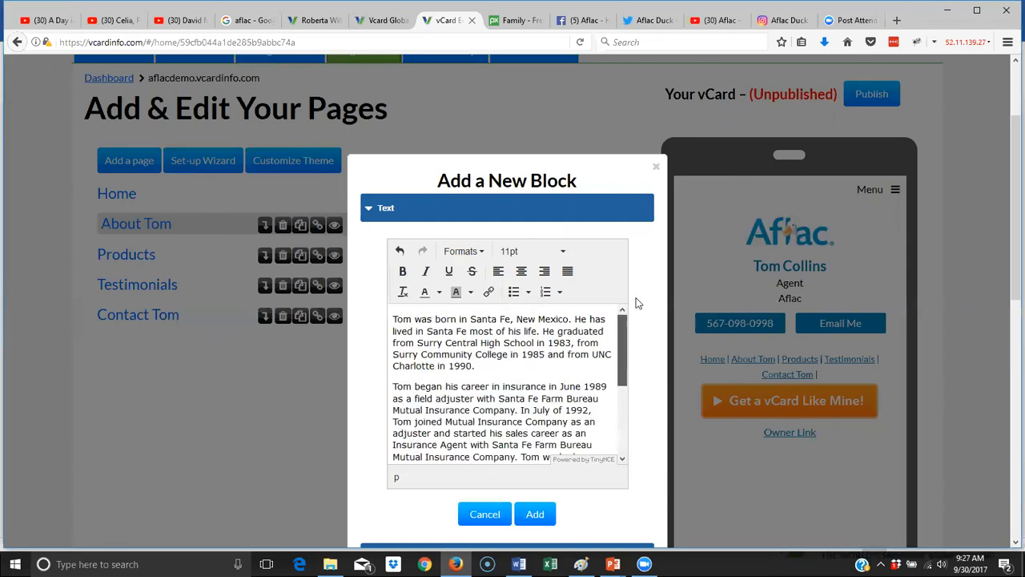
pyautogui.click(392, 318)
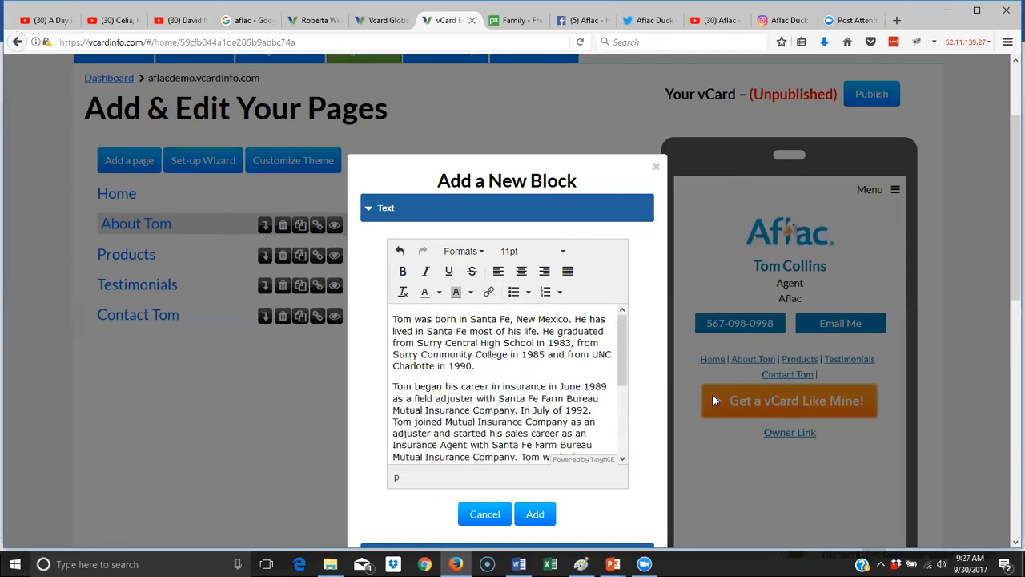
pyautogui.press('Return')
pyautogui.press('Return')
pyautogui.press('Up')
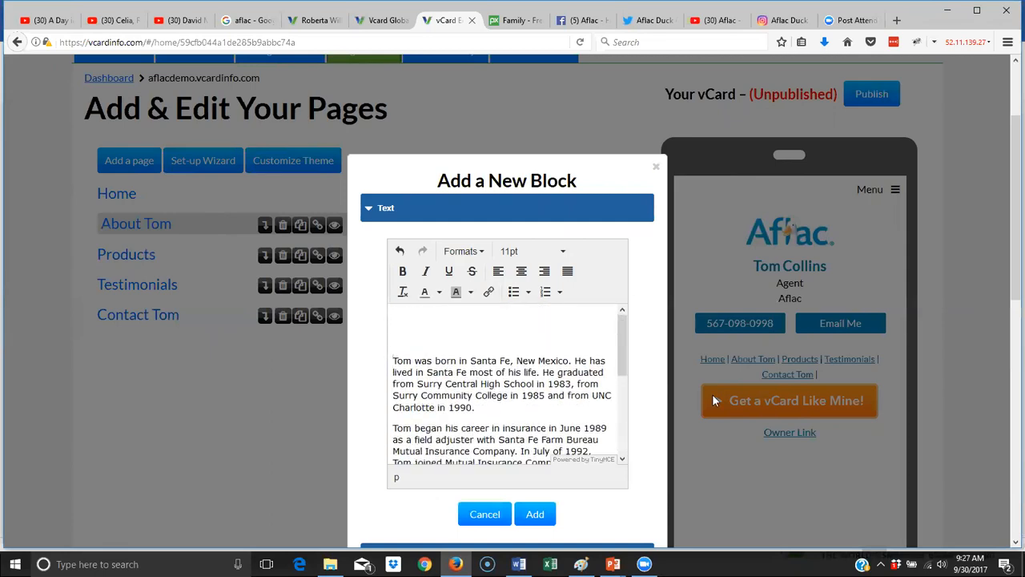
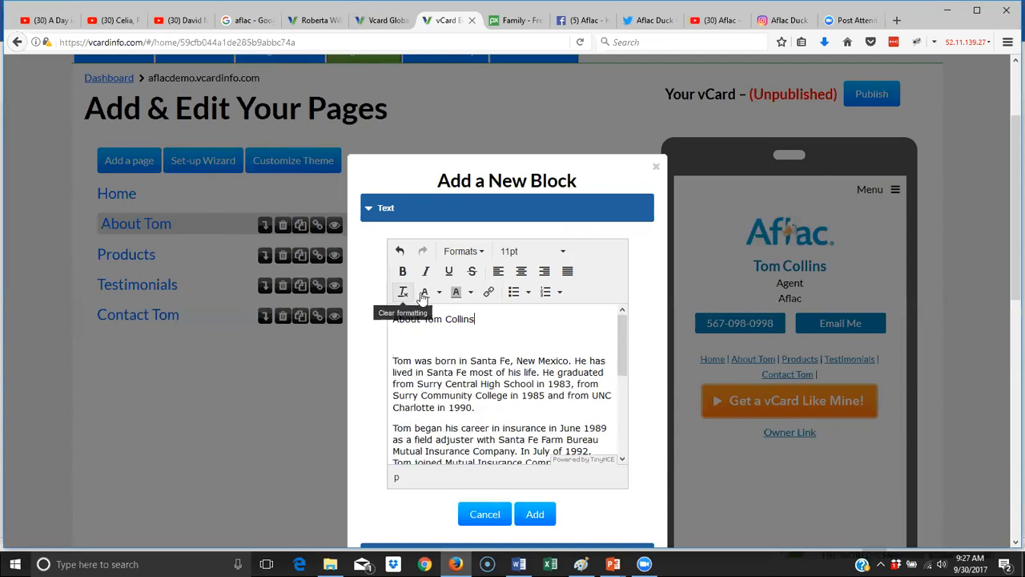
pyautogui.moveTo(476, 320); pyautogui.dragTo(388, 310)
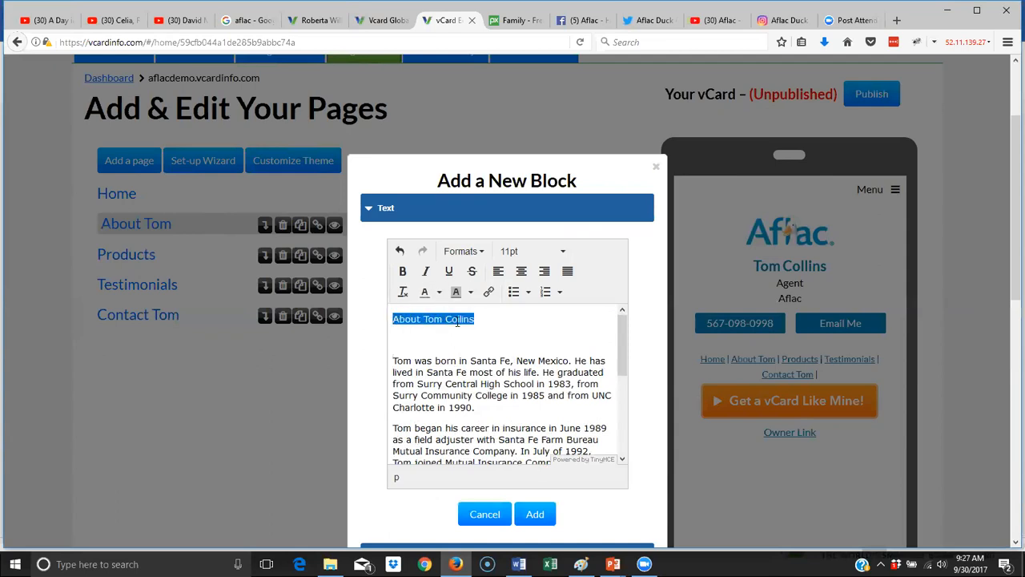
pyautogui.click(488, 317)
pyautogui.moveTo(475, 318); pyautogui.dragTo(377, 299)
pyautogui.click(480, 253)
pyautogui.moveTo(482, 272)
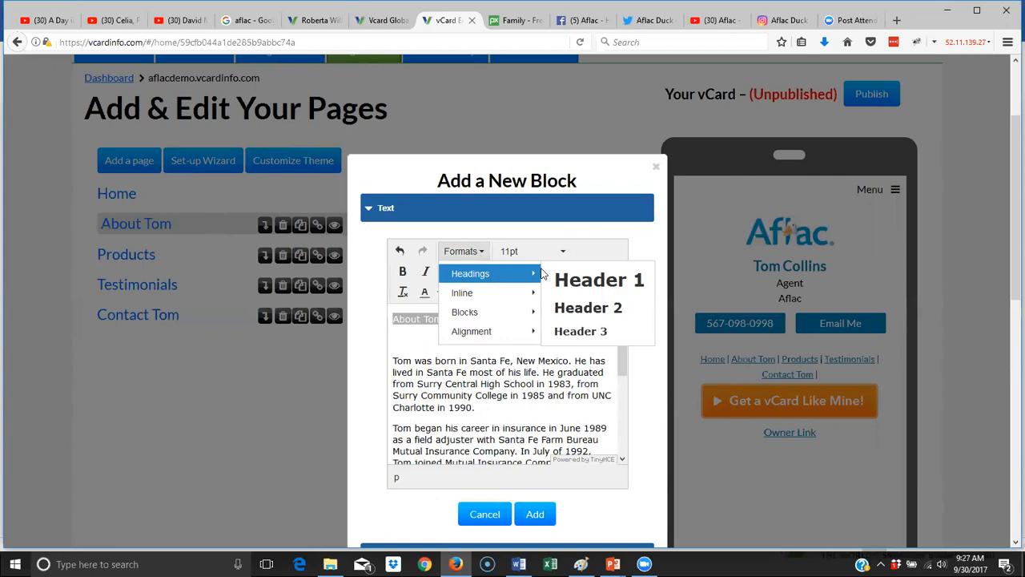
pyautogui.click(602, 282)
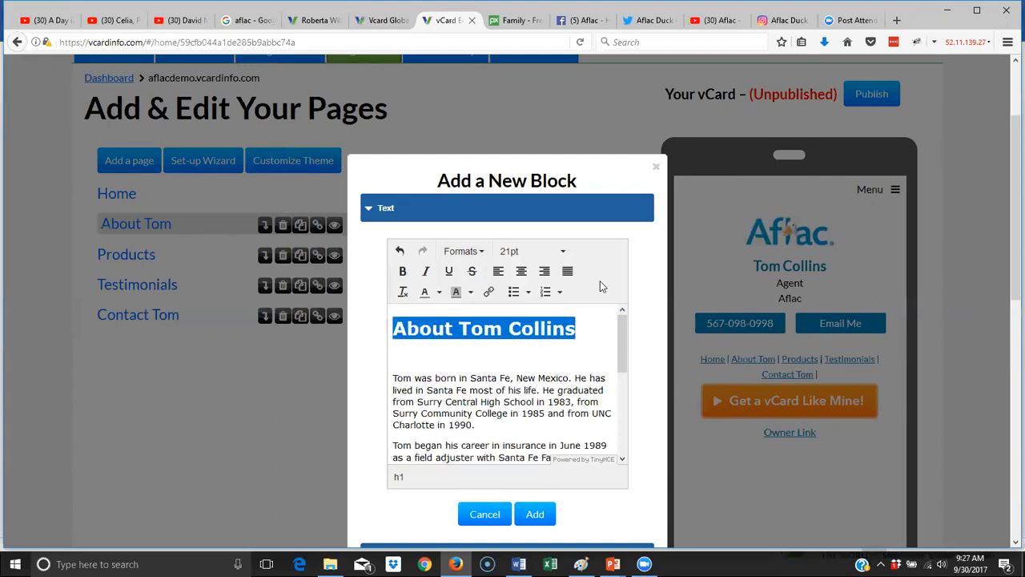
pyautogui.click(504, 353)
pyautogui.press('Delete')
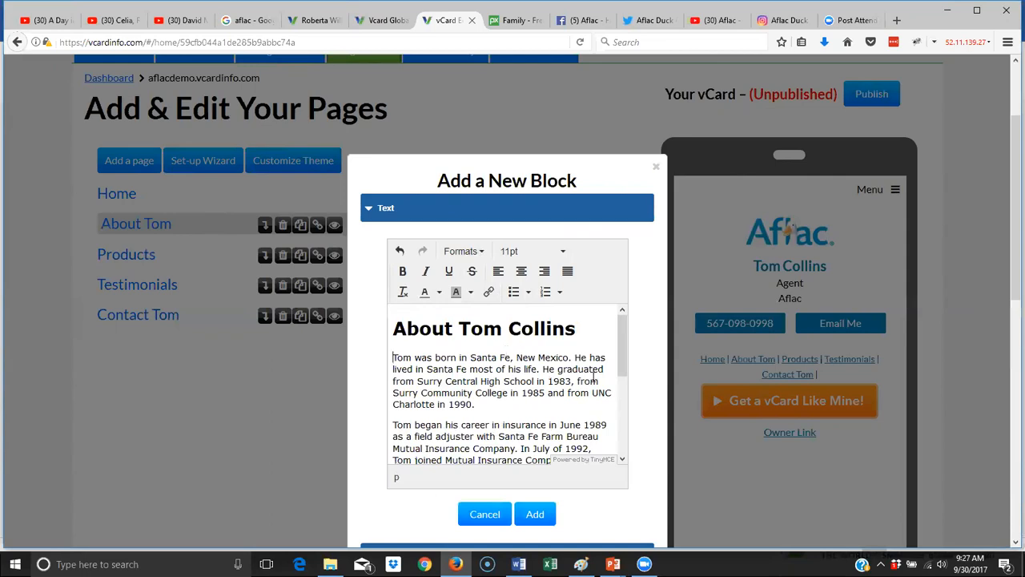
# - Review the bio text block, then add it to the About Tom page
pyautogui.scroll(-2, 592, 378)
pyautogui.scroll(-5, 590, 378)
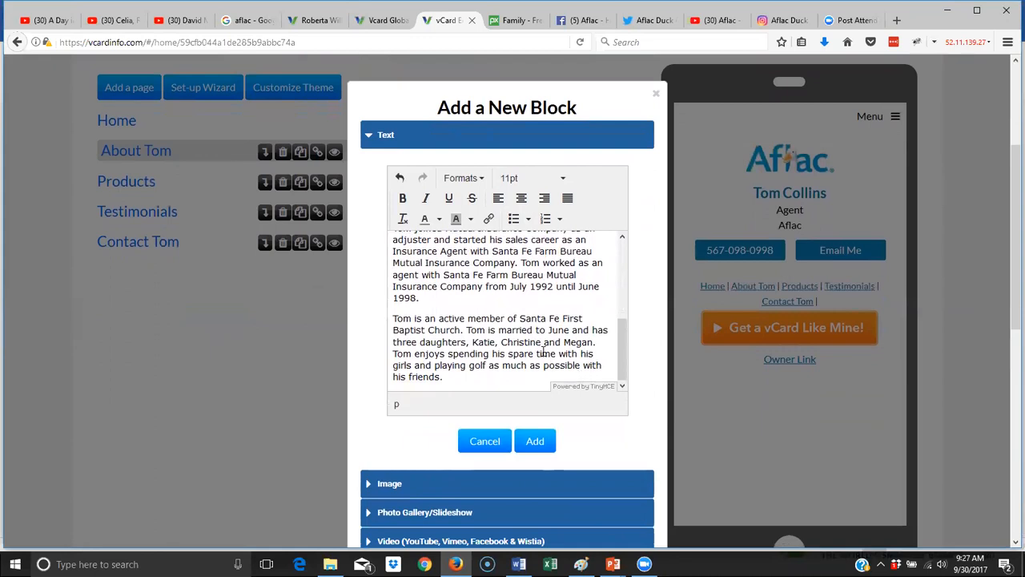
pyautogui.scroll(6, 543, 351)
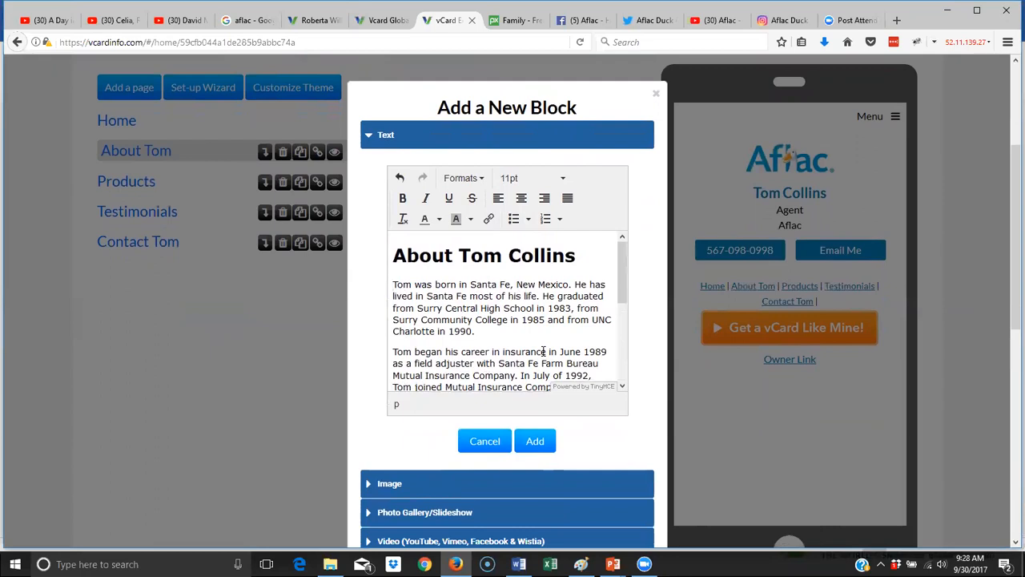
pyautogui.scroll(-2, 543, 351)
pyautogui.scroll(-2, 543, 350)
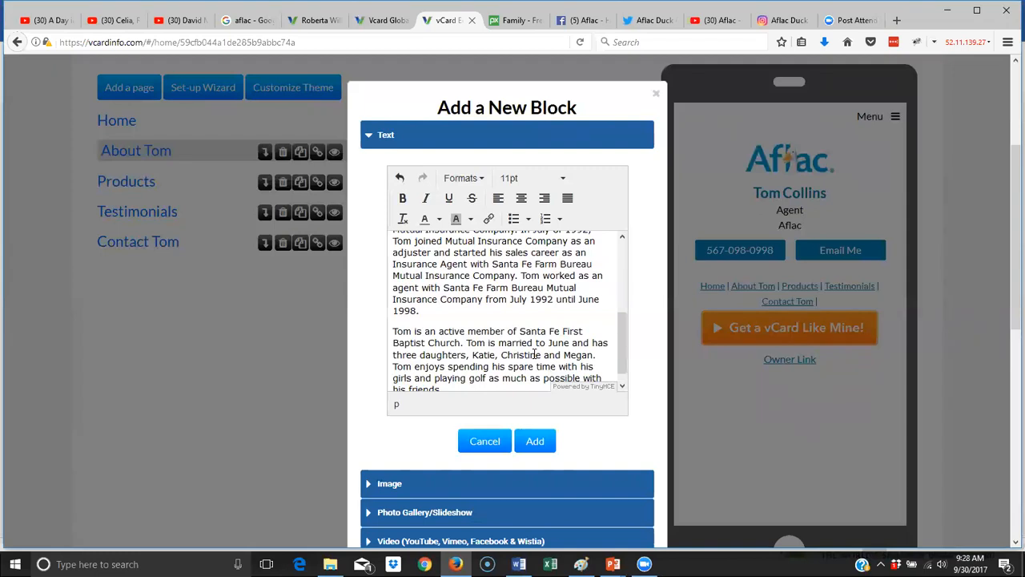
pyautogui.scroll(4, 535, 353)
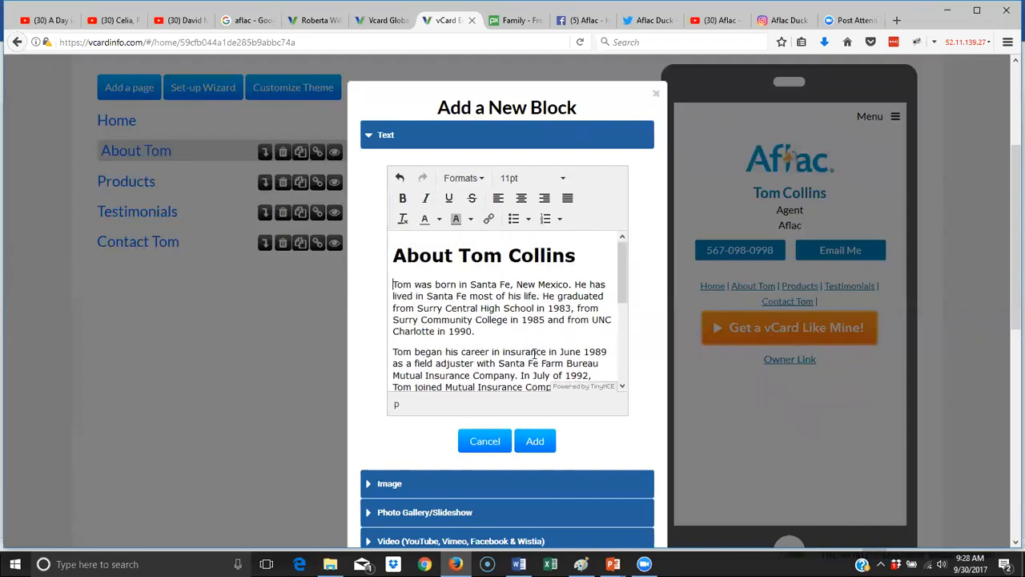
pyautogui.scroll(-2, 534, 353)
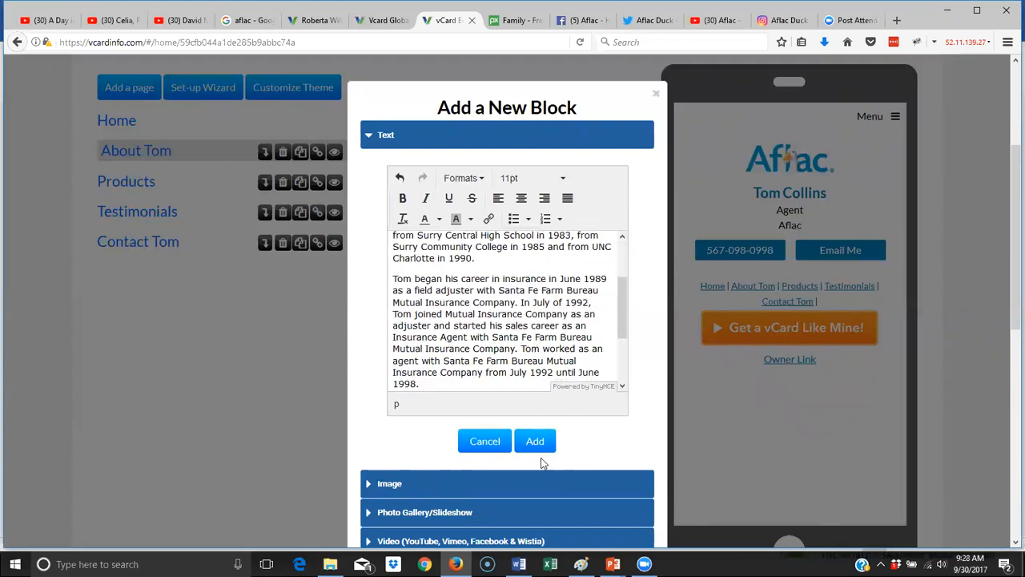
pyautogui.scroll(2, 549, 365)
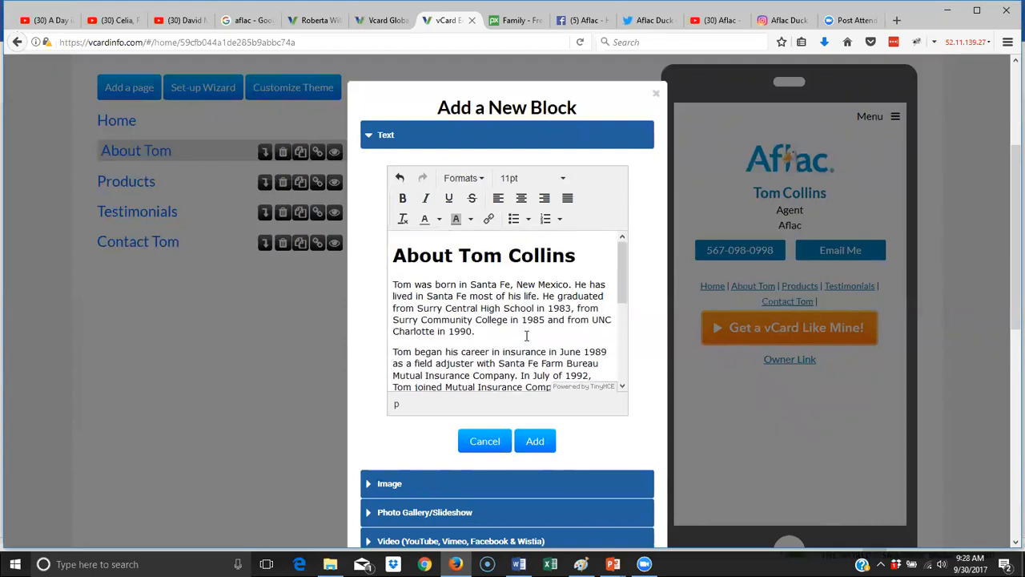
pyautogui.click(540, 445)
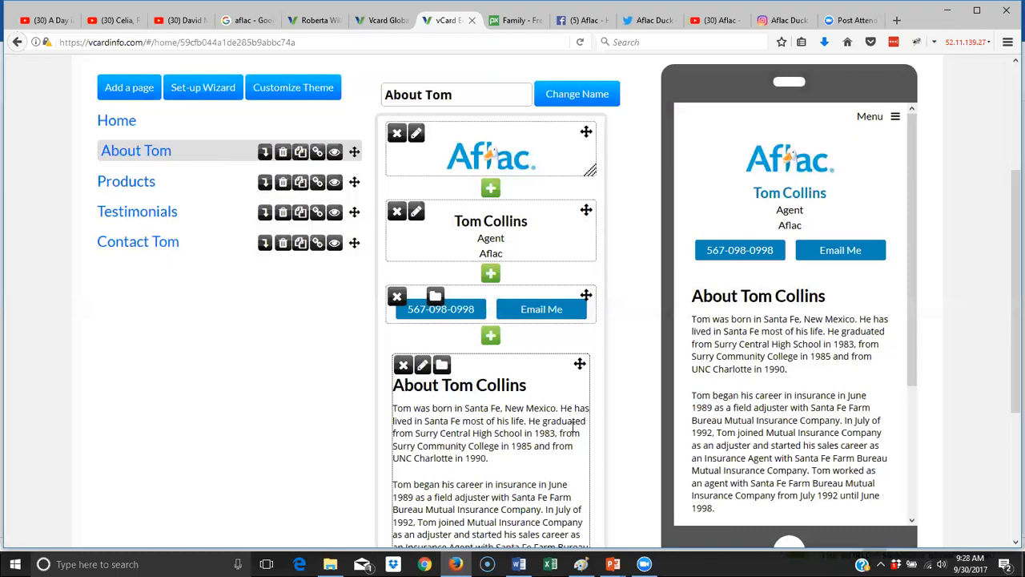
pyautogui.scroll(-2, 813, 393)
pyautogui.scroll(-3, 814, 393)
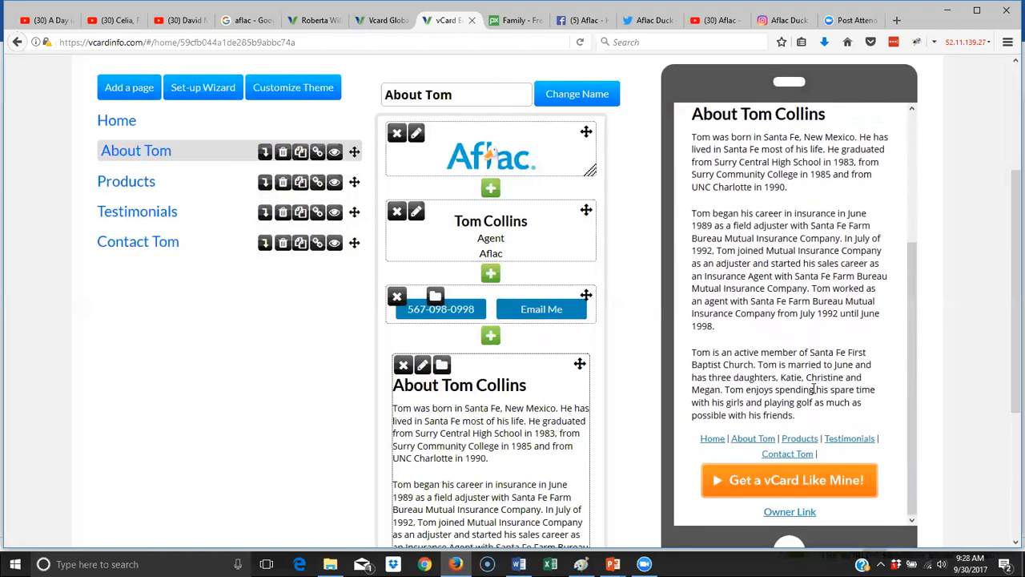
pyautogui.scroll(4, 814, 389)
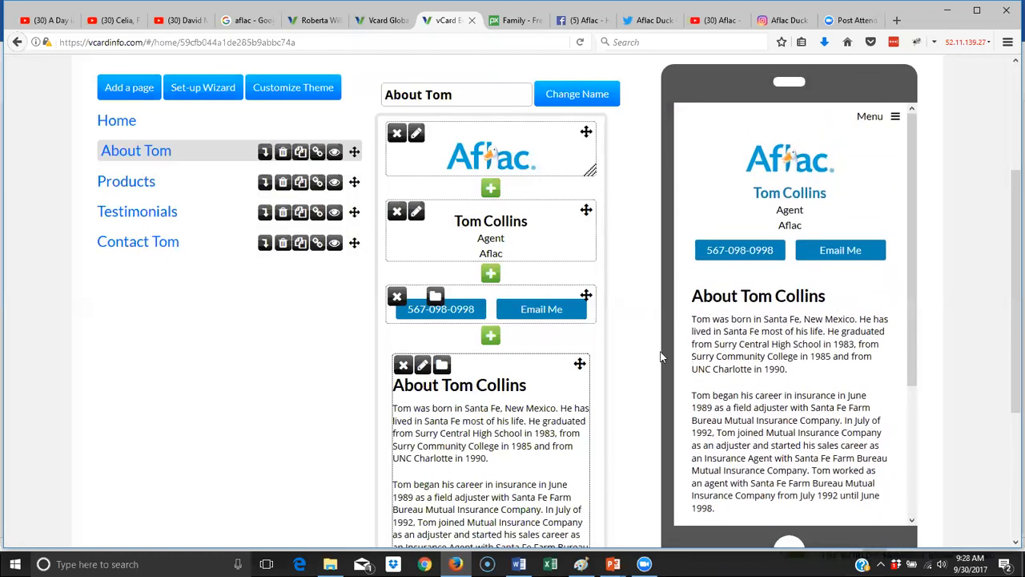
# - Upload family-557100_960_720 as a new image block named 'toms family' and save it
pyautogui.click(490, 338)
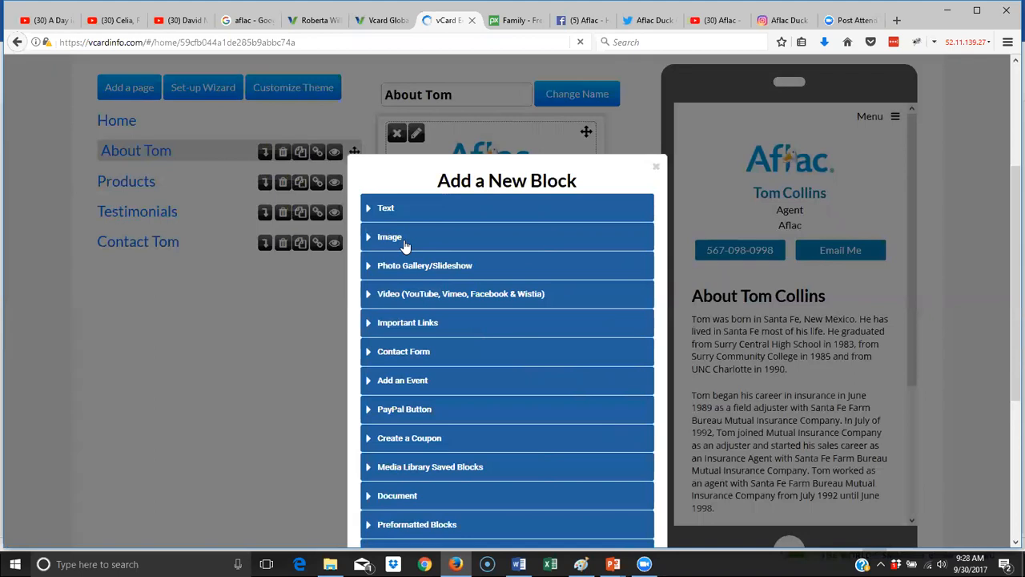
pyautogui.click(404, 245)
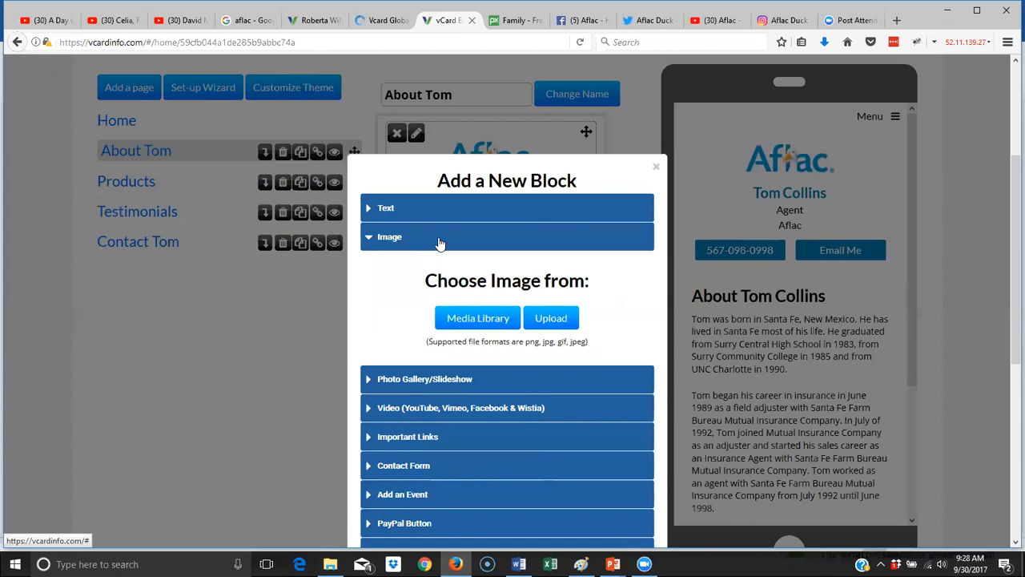
pyautogui.click(553, 320)
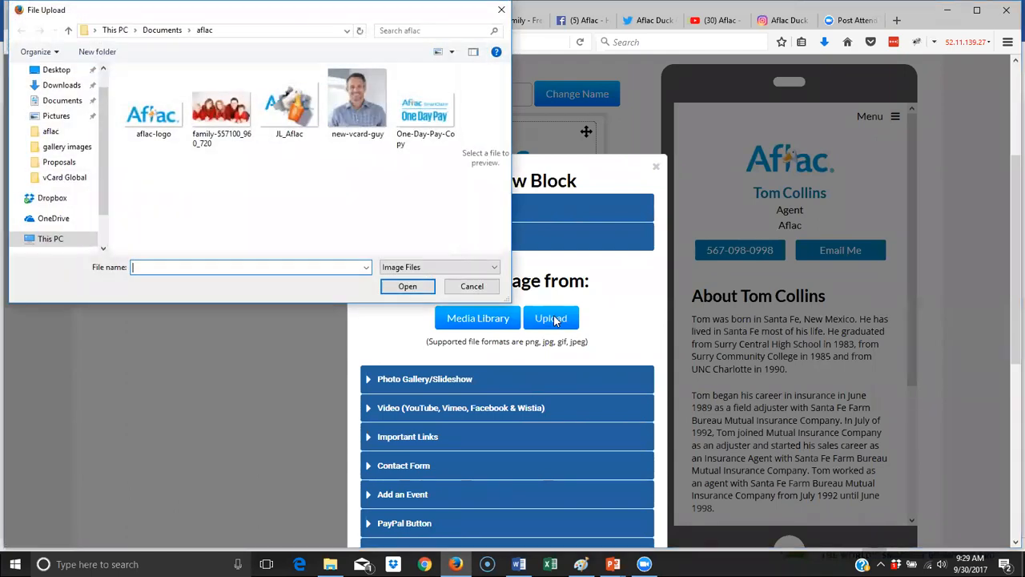
pyautogui.click(221, 108)
pyautogui.click(407, 285)
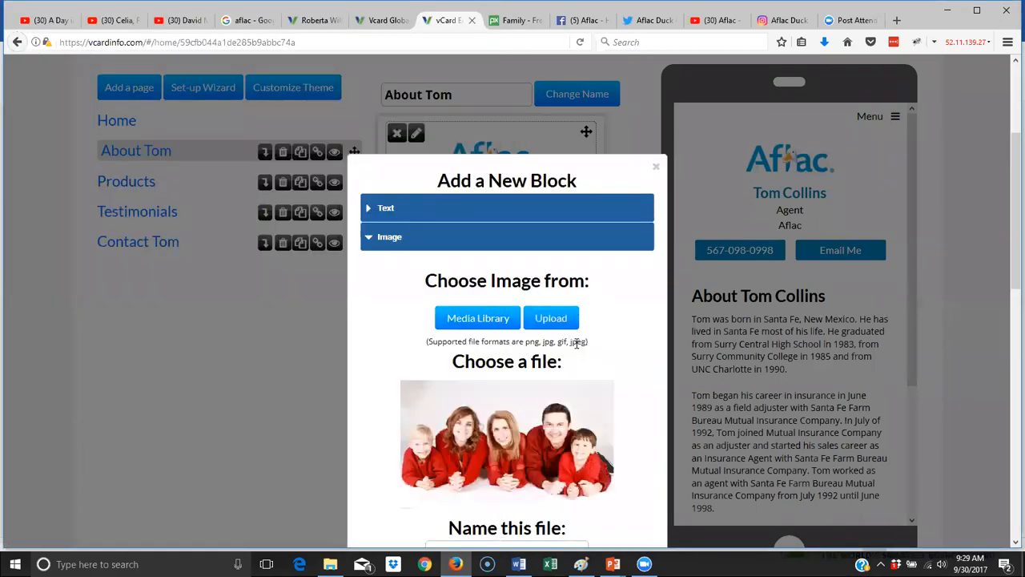
pyautogui.scroll(-5, 576, 345)
pyautogui.click(546, 334)
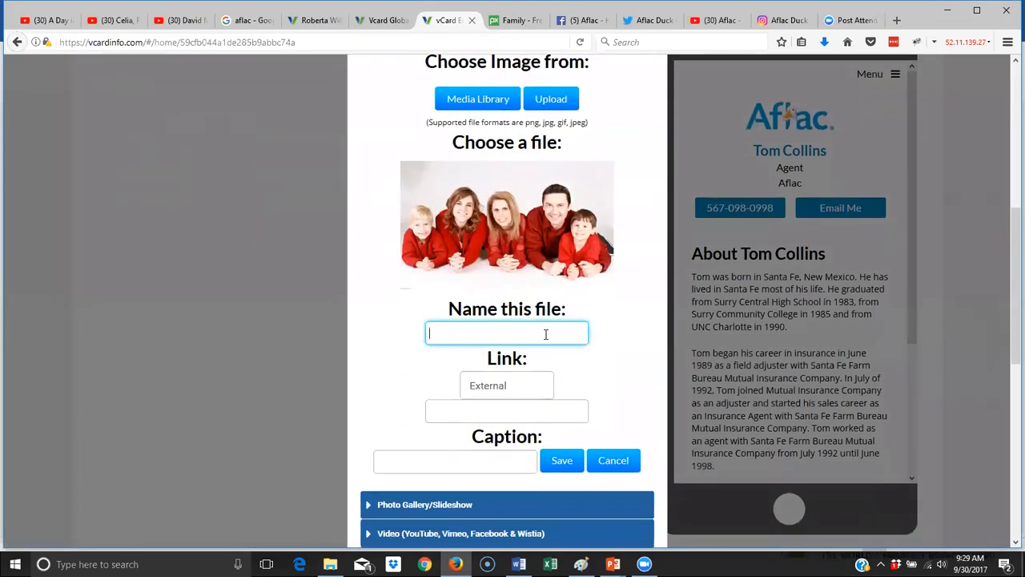
pyautogui.write('toms family')
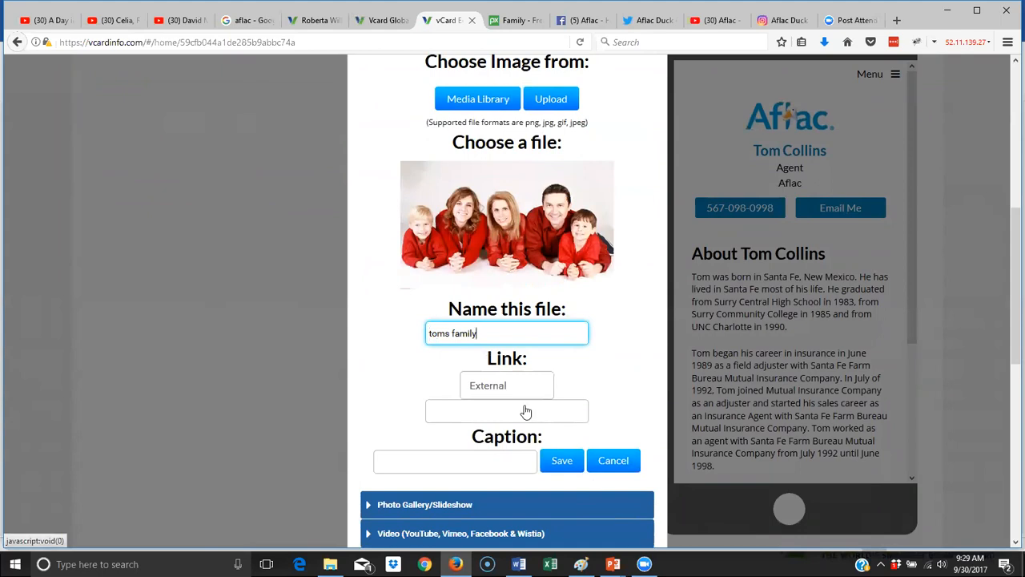
pyautogui.click(552, 456)
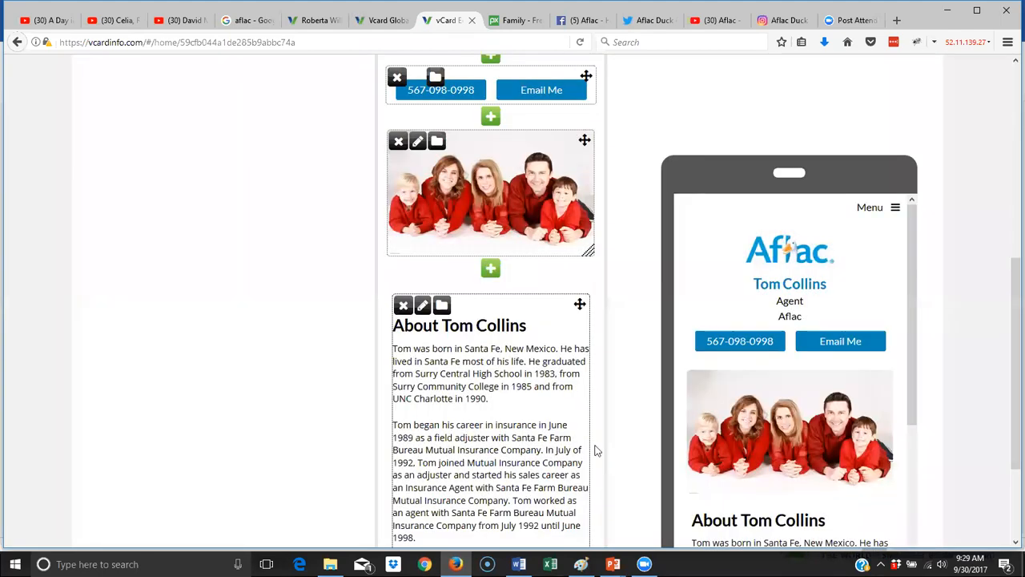
# - Caption the family photo block 'Tom, June and their 3 Kids' and save it
pyautogui.scroll(-2, 847, 435)
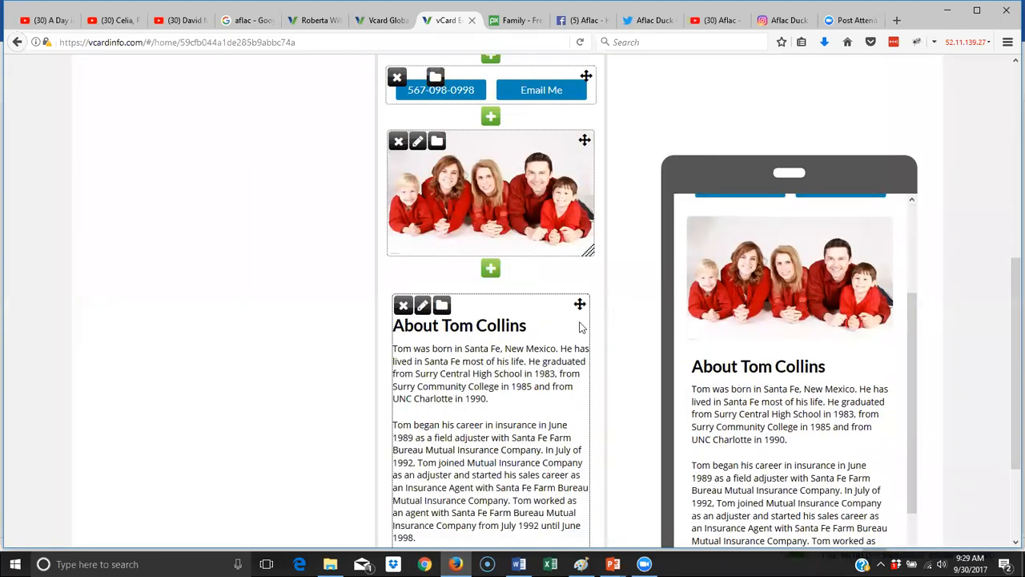
pyautogui.click(417, 141)
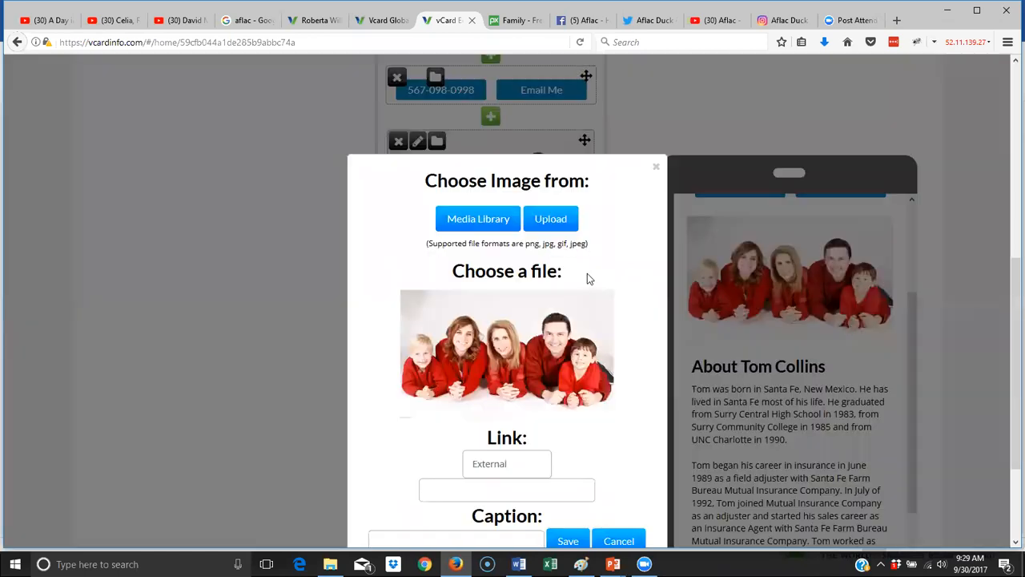
pyautogui.scroll(-2, 519, 503)
pyautogui.click(468, 394)
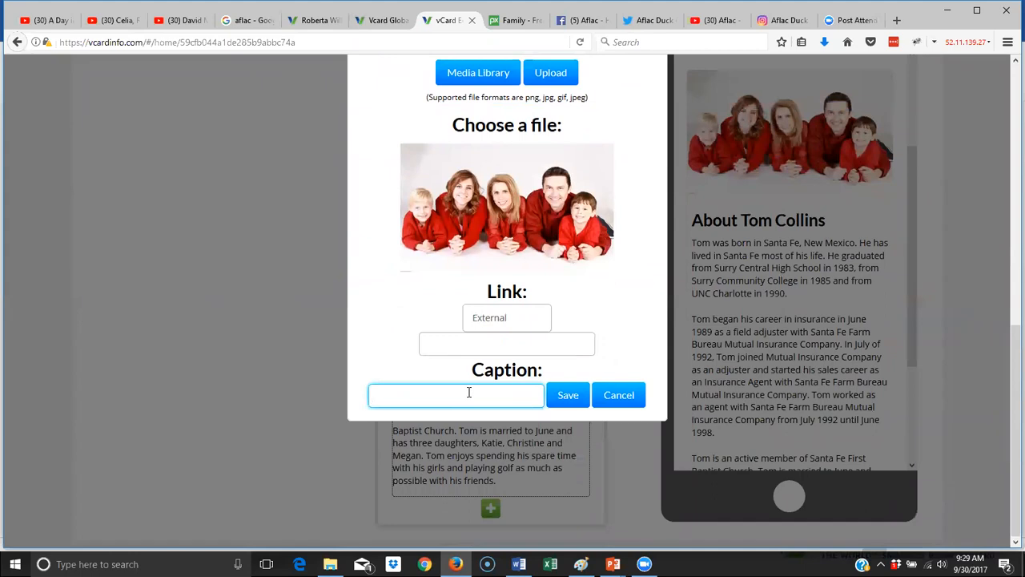
pyautogui.write('Tom, June and therei')
pyautogui.press('BackSpace')
pyautogui.press('BackSpace')
pyautogui.press('BackSpace')
pyautogui.write('ir 3 kid')
pyautogui.press('BackSpace')
pyautogui.write('K')
pyautogui.click(576, 396)
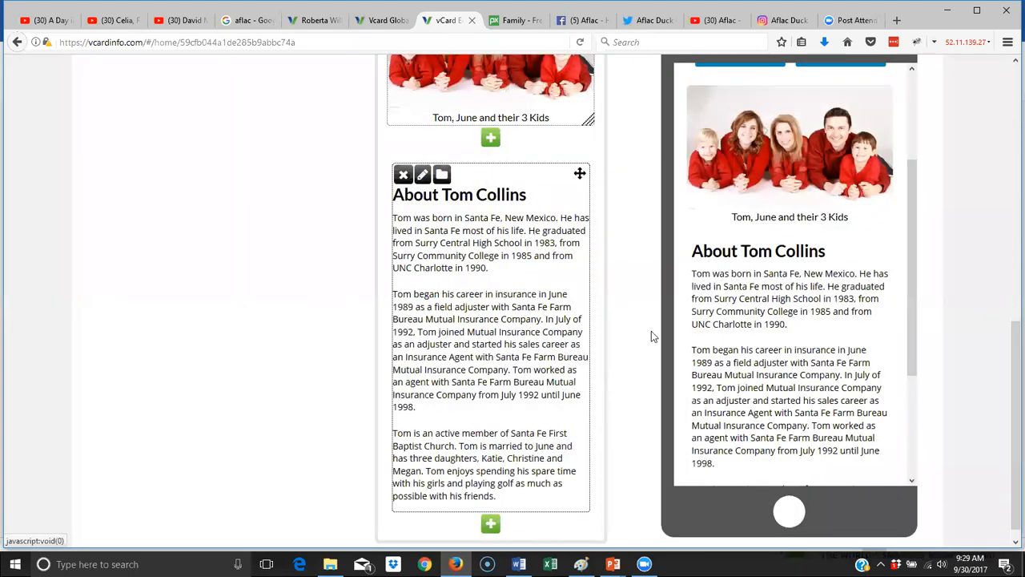
pyautogui.scroll(4, 651, 336)
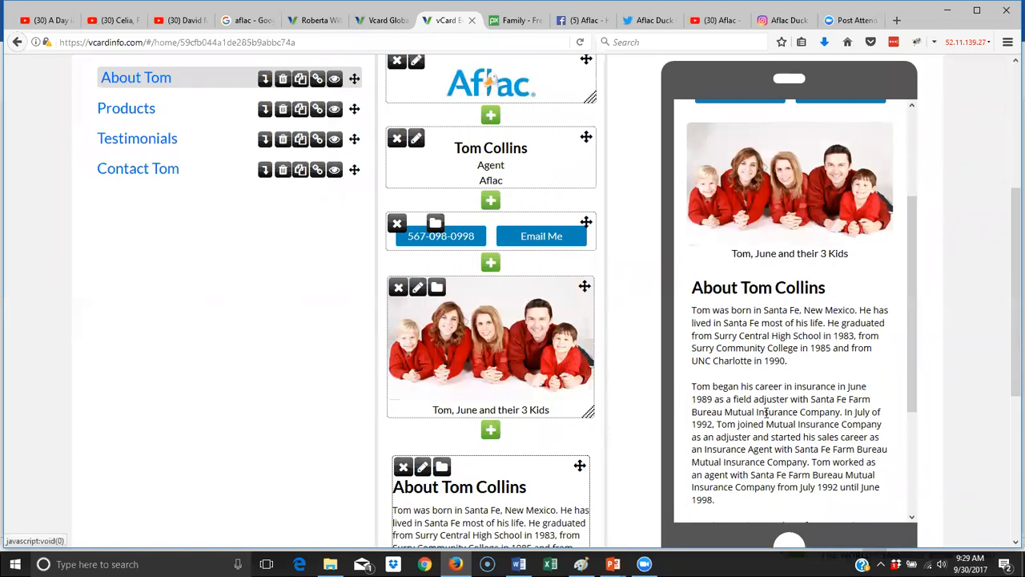
pyautogui.scroll(-3, 767, 413)
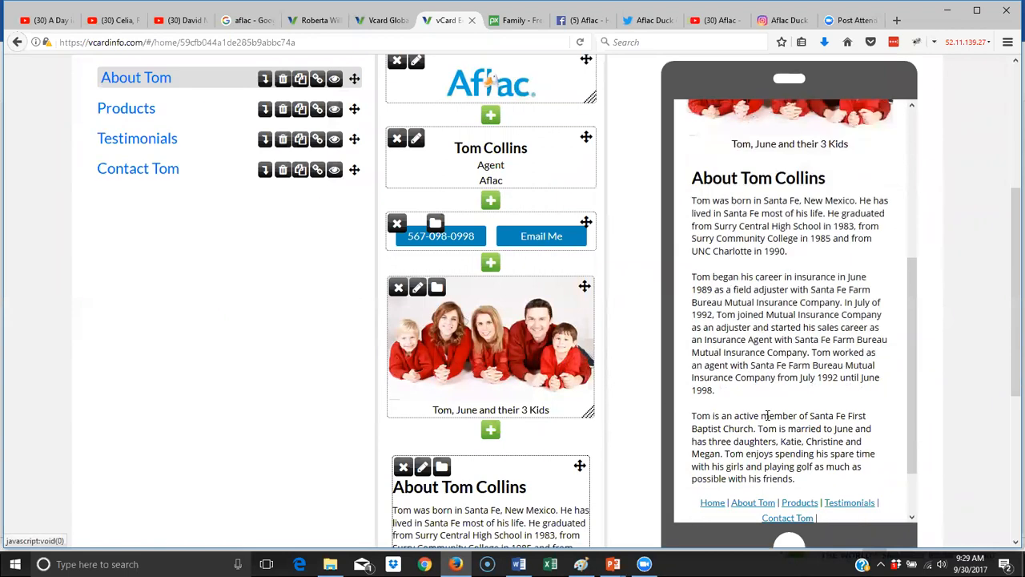
pyautogui.scroll(-1, 535, 431)
pyautogui.scroll(-4, 535, 431)
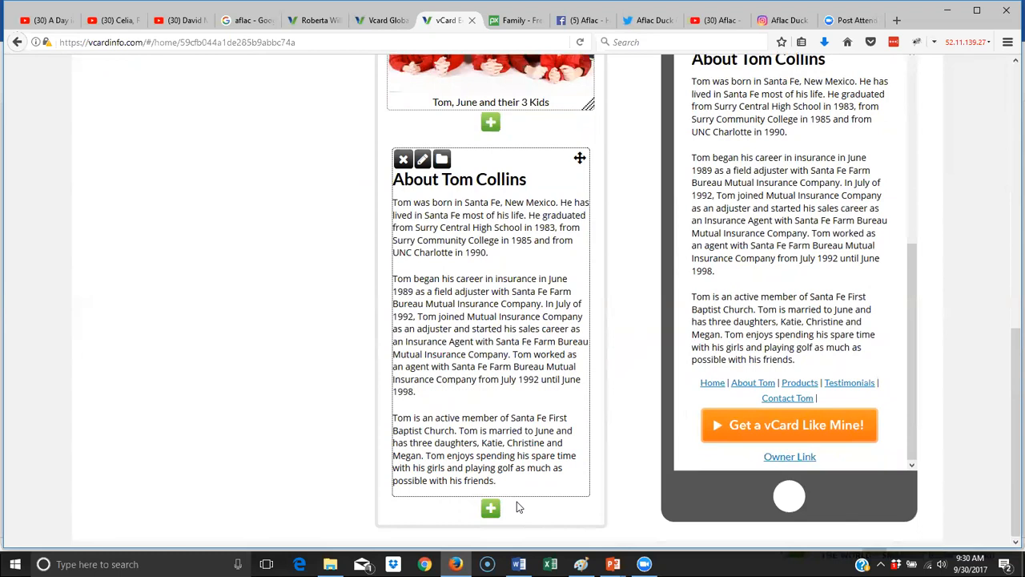
pyautogui.scroll(4, 584, 285)
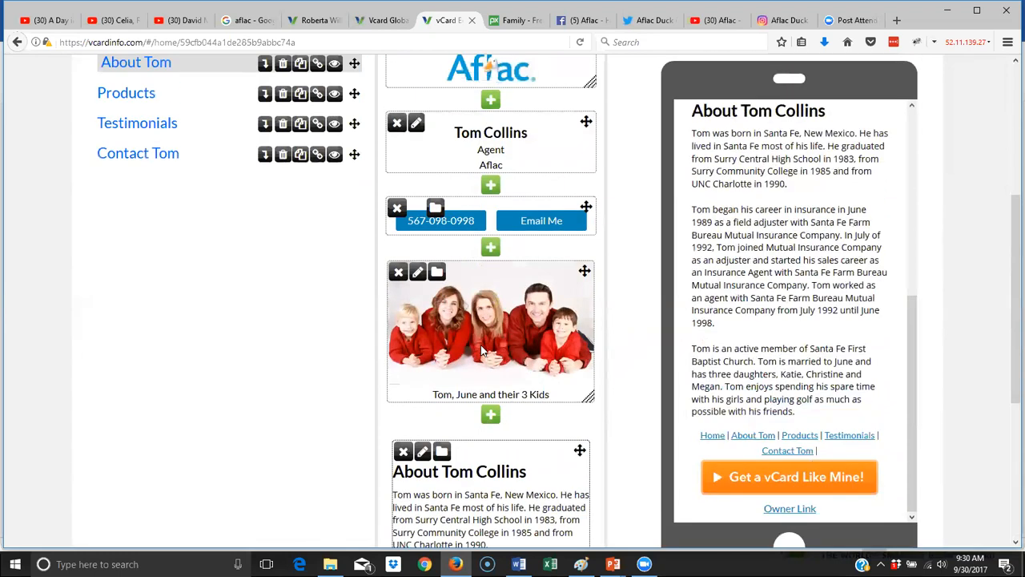
pyautogui.scroll(2, 492, 354)
pyautogui.scroll(4, 789, 313)
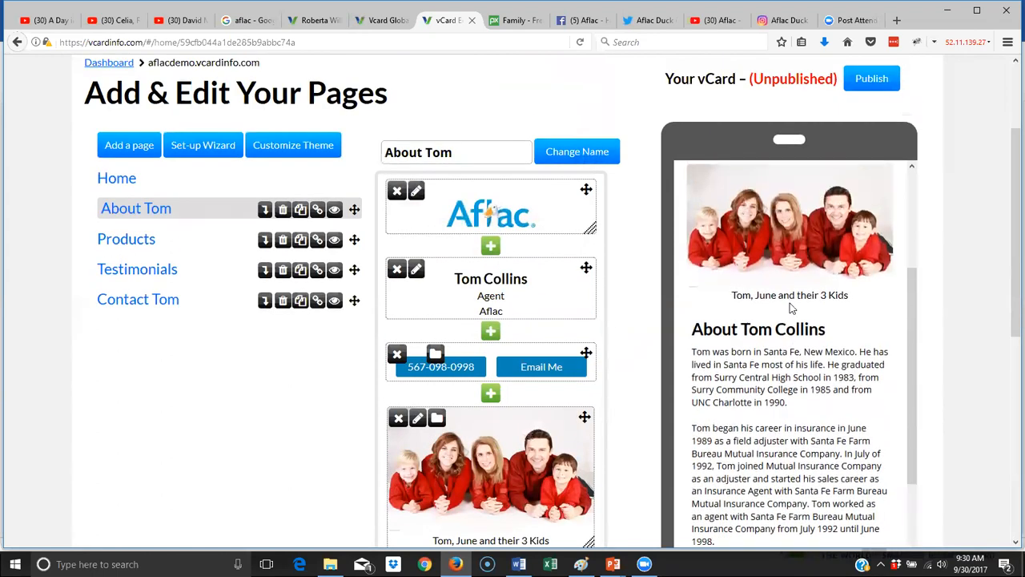
pyautogui.moveTo(518, 564)
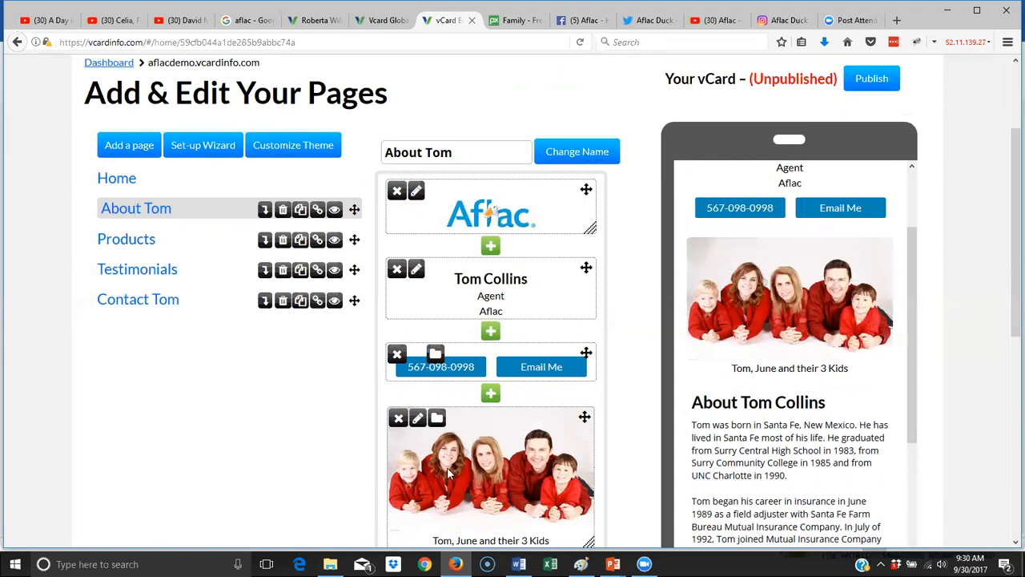
pyautogui.click(128, 239)
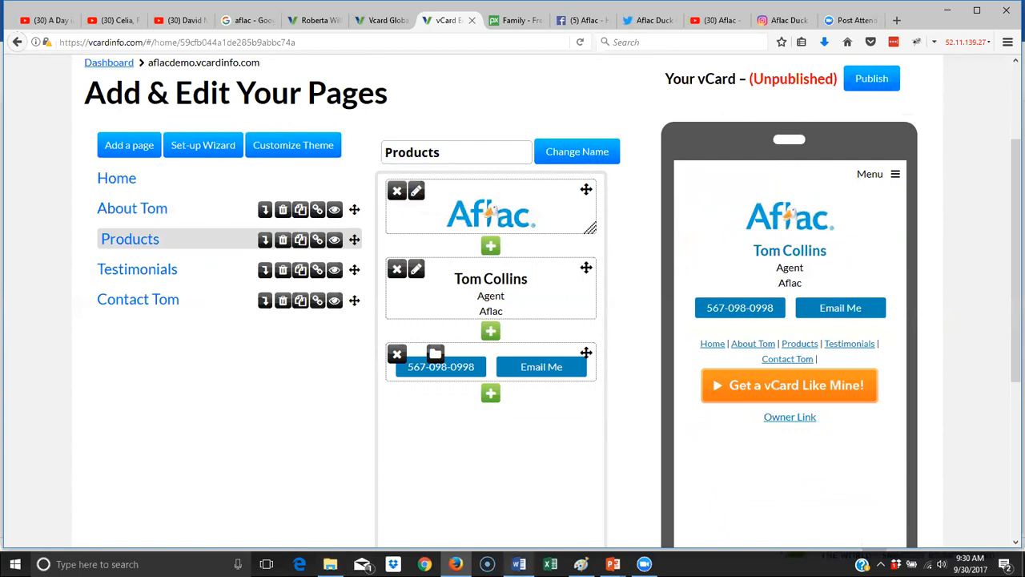
pyautogui.click(519, 564)
pyautogui.moveTo(307, 261); pyautogui.dragTo(497, 434)
# - Copy the Word text from the Accident Insurance heading through Vision Insurance
pyautogui.scroll(-5, 497, 439)
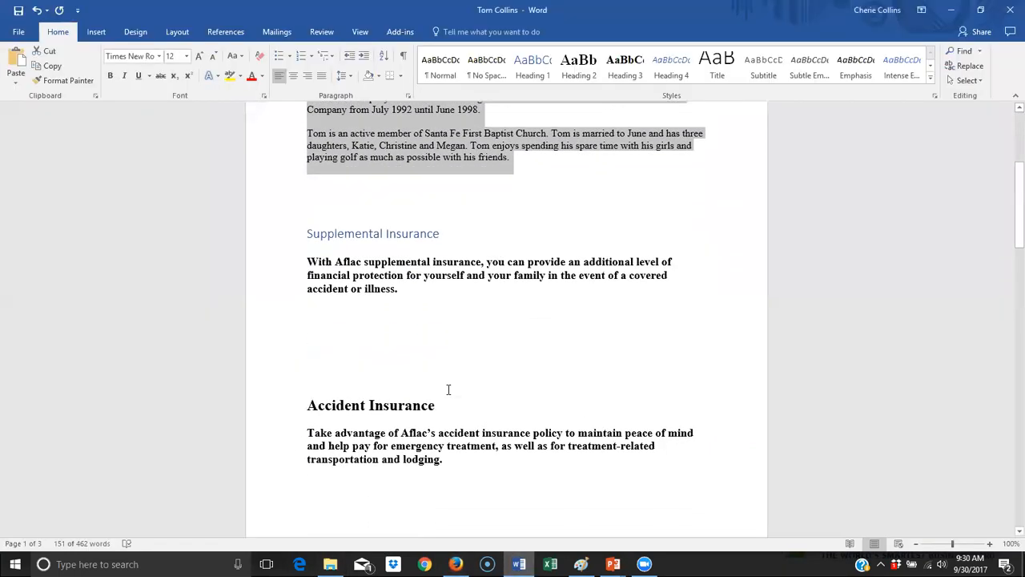
pyautogui.scroll(-8, 450, 389)
pyautogui.scroll(3, 434, 344)
pyautogui.moveTo(306, 152); pyautogui.dragTo(462, 340)
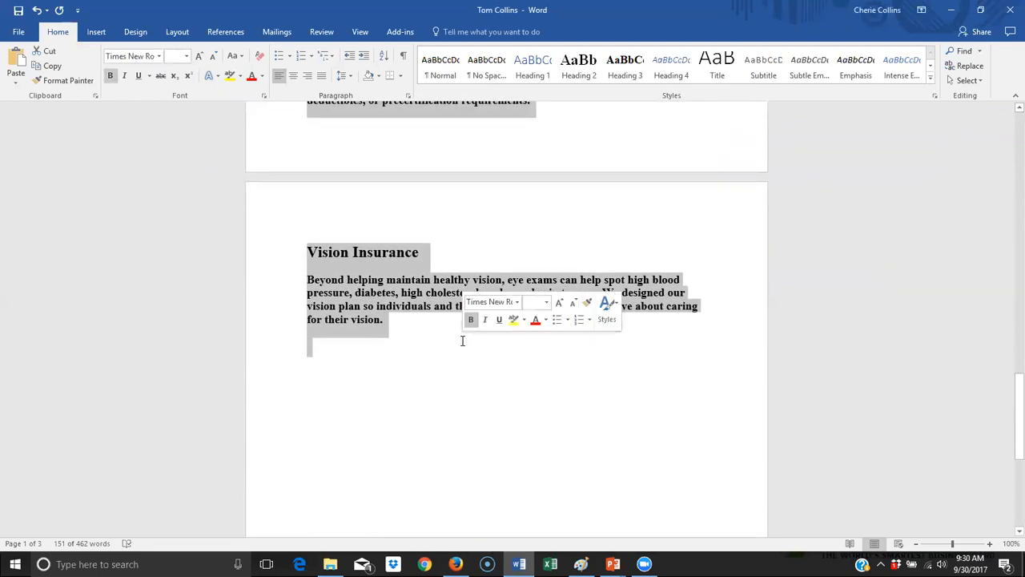
pyautogui.rightClick(462, 340)
pyautogui.click(390, 324)
pyautogui.moveTo(389, 323); pyautogui.dragTo(304, 336)
pyautogui.rightClick(310, 336)
pyautogui.click(340, 361)
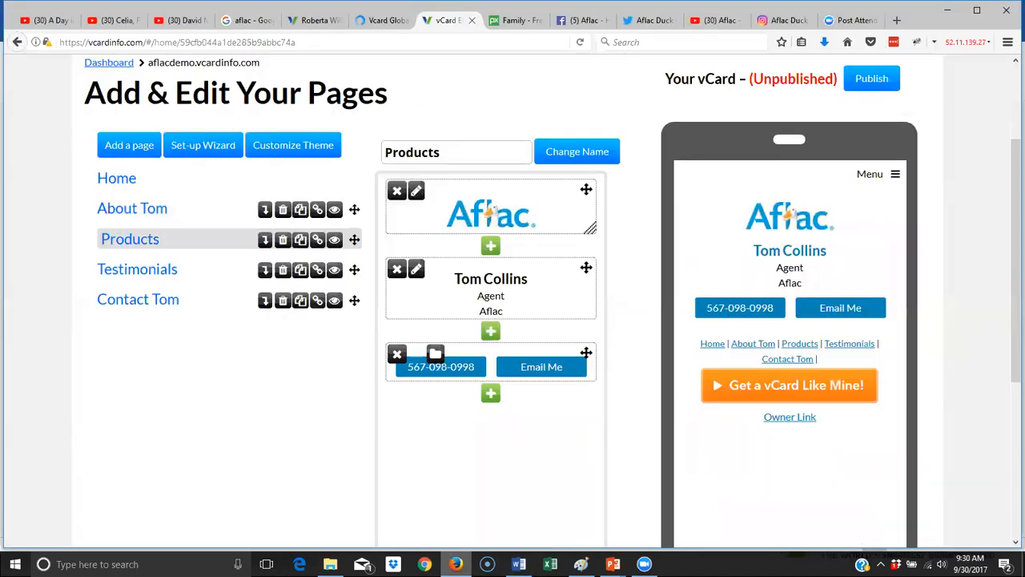
# - Add a new text block to the Products page and paste the insurance descriptions
pyautogui.click(455, 564)
pyautogui.click(490, 395)
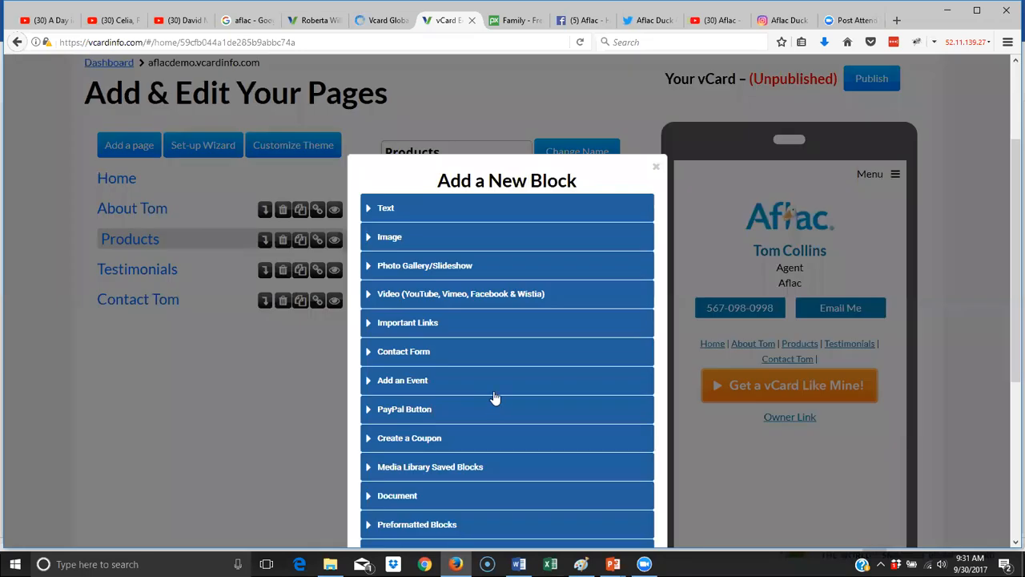
pyautogui.click(410, 213)
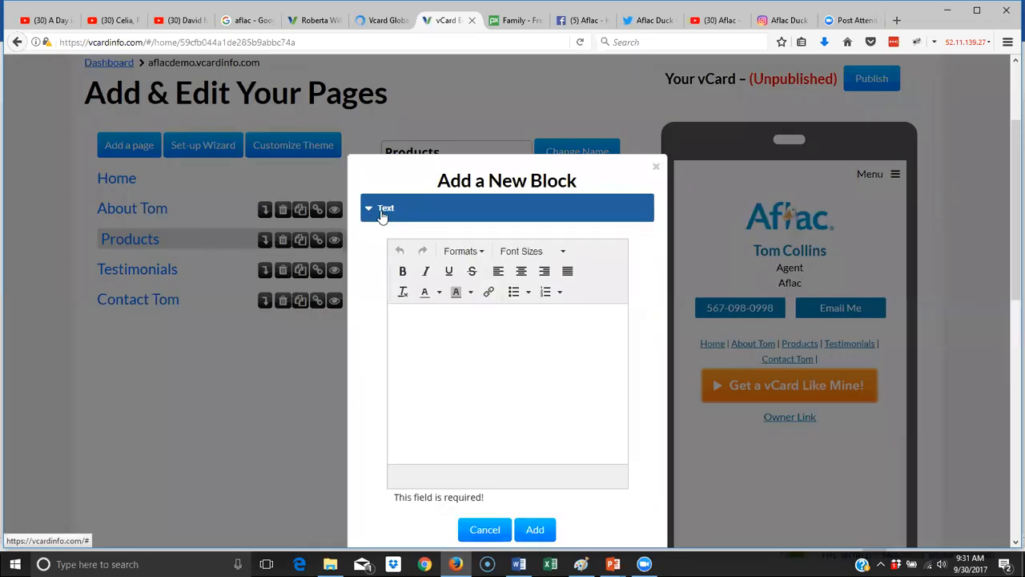
pyautogui.rightClick(406, 319)
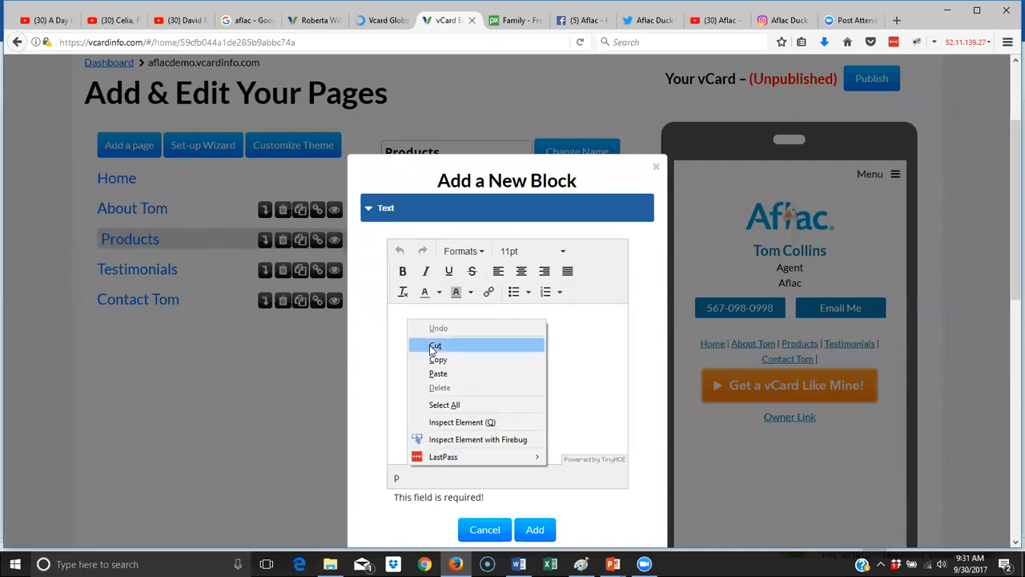
pyautogui.click(458, 377)
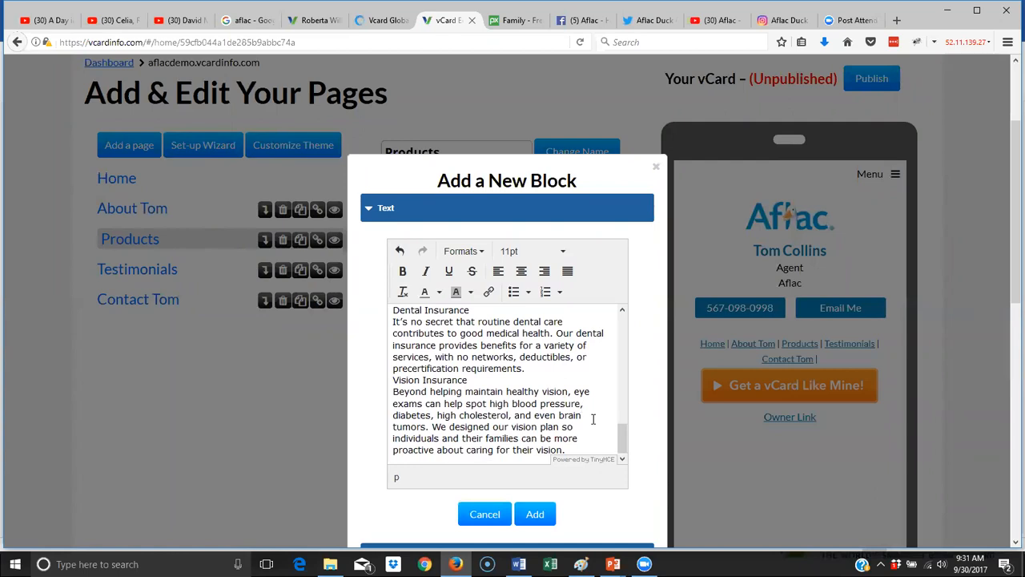
# - Remove the blank first line and the space before Accident Insurance
pyautogui.moveTo(622, 436); pyautogui.dragTo(610, 312)
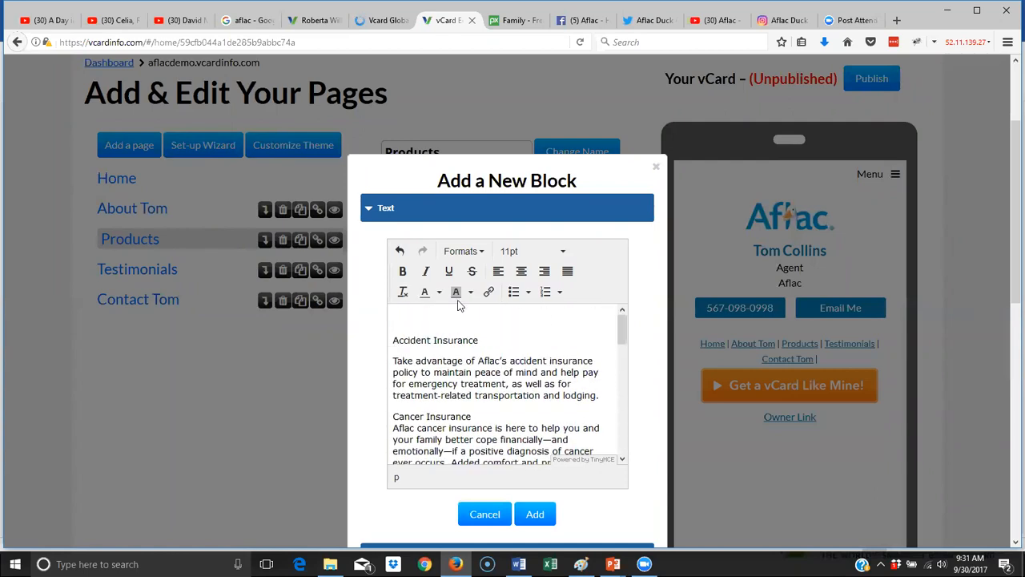
pyautogui.press('Delete')
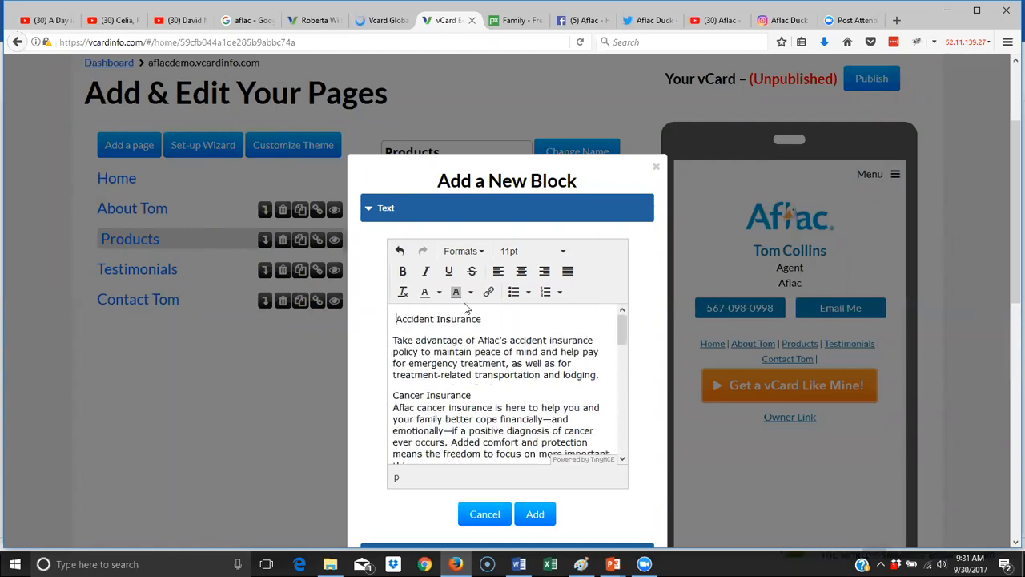
pyautogui.press('BackSpace')
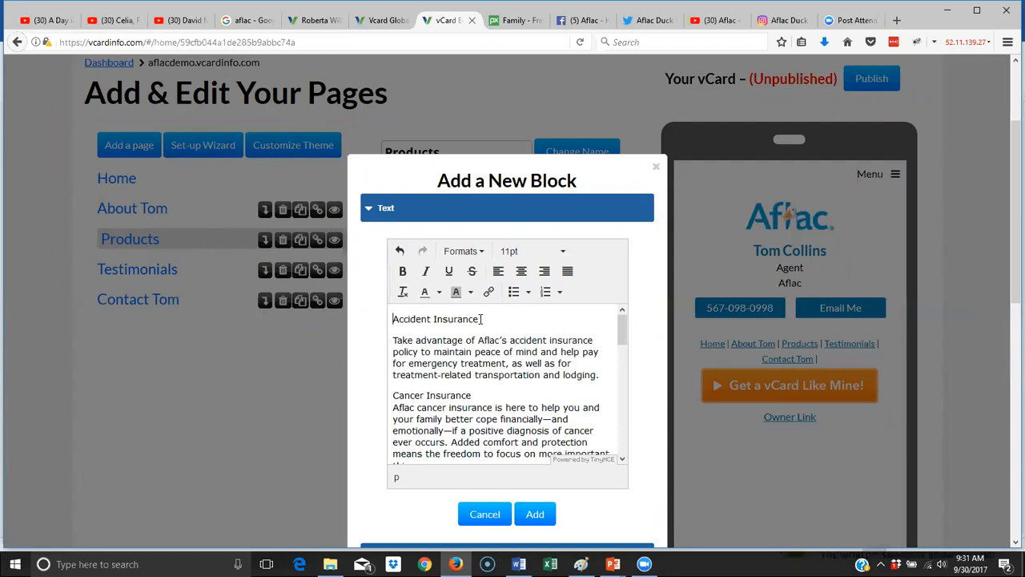
pyautogui.moveTo(482, 317); pyautogui.dragTo(375, 320)
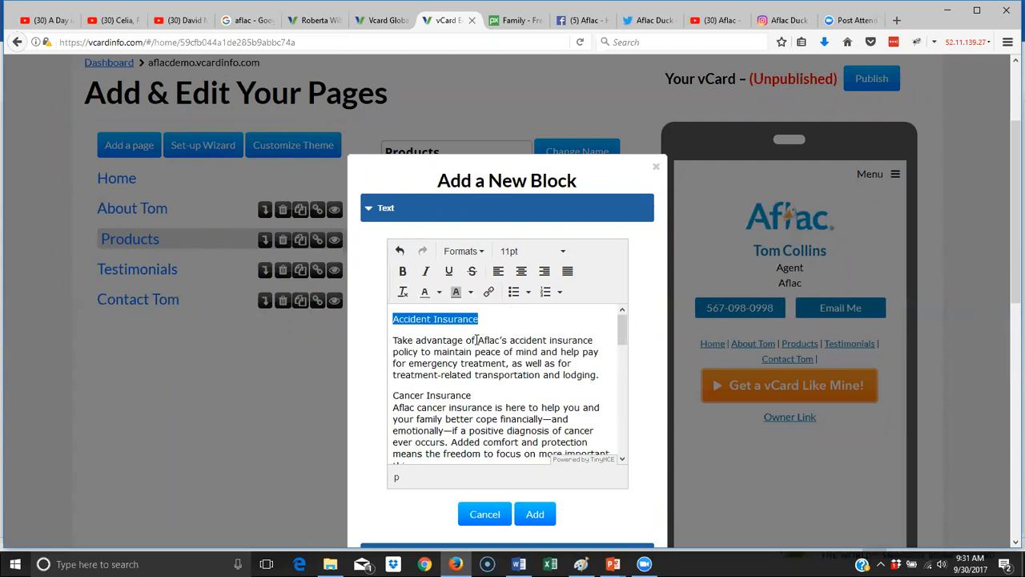
# - Make Accident Insurance a level-2 heading with its description as a paragraph below
pyautogui.click(479, 253)
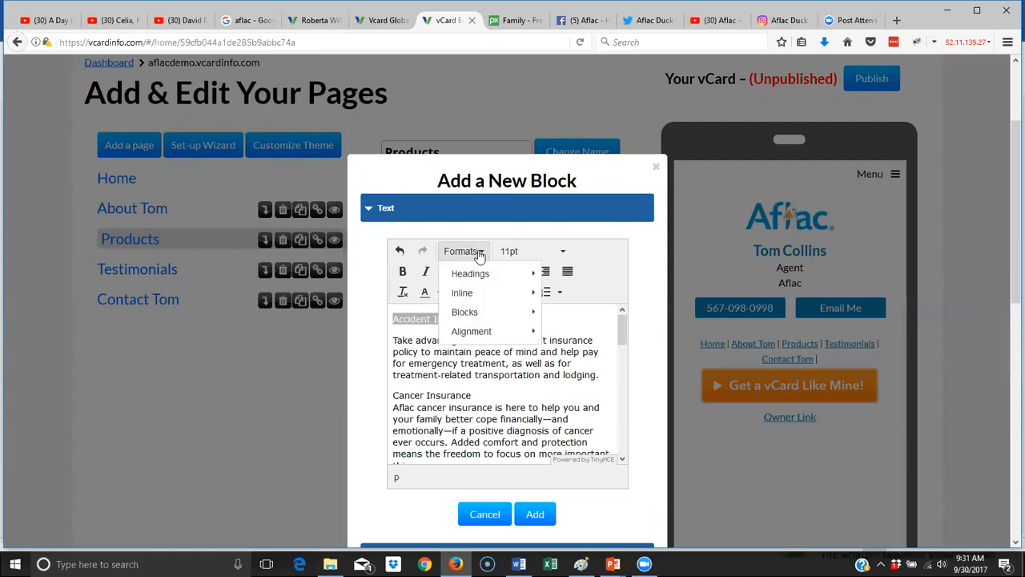
pyautogui.moveTo(479, 273)
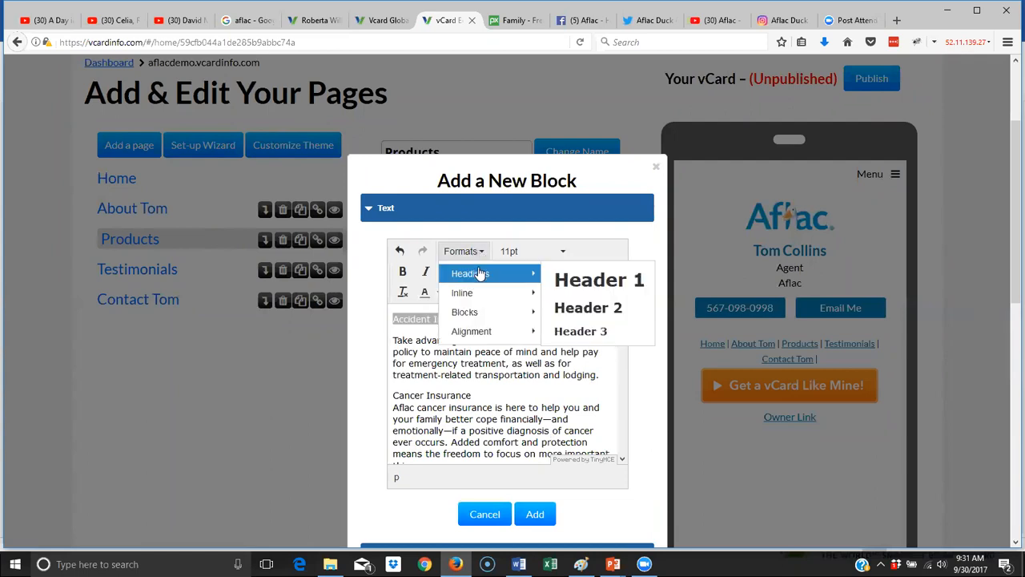
pyautogui.click(591, 310)
pyautogui.click(474, 406)
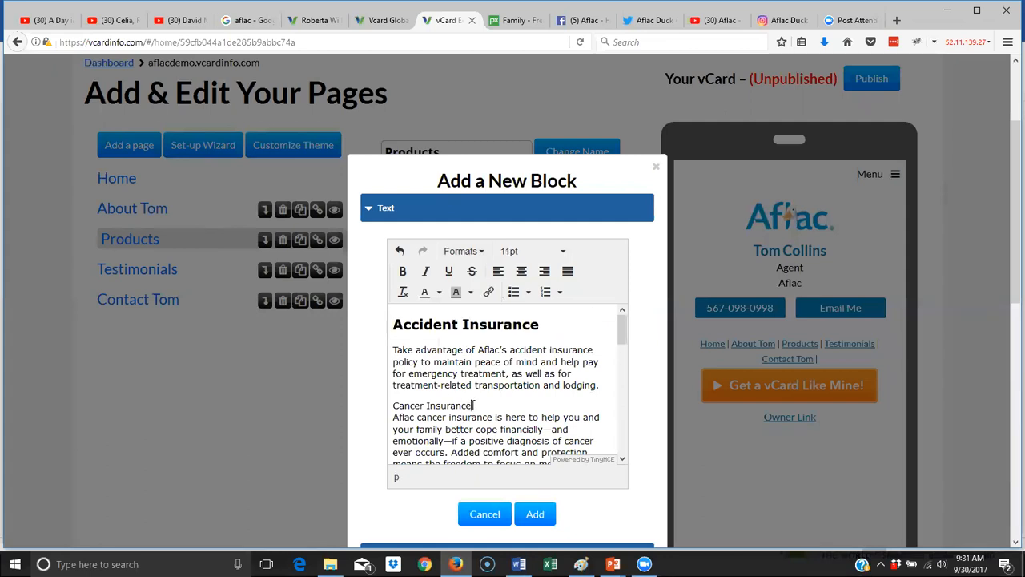
pyautogui.click(556, 331)
pyautogui.press('Delete')
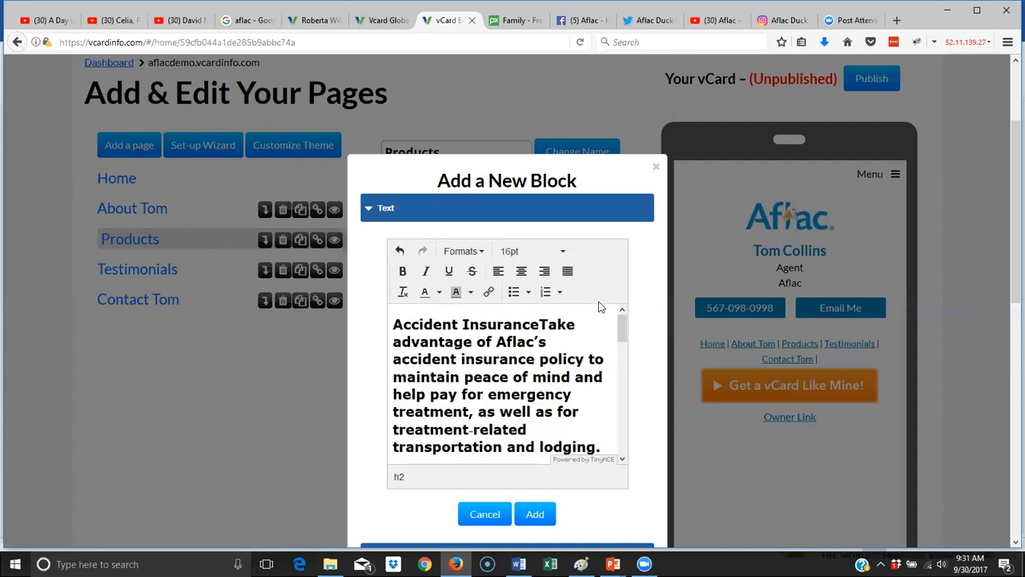
pyautogui.press('Return')
pyautogui.scroll(-2, 597, 303)
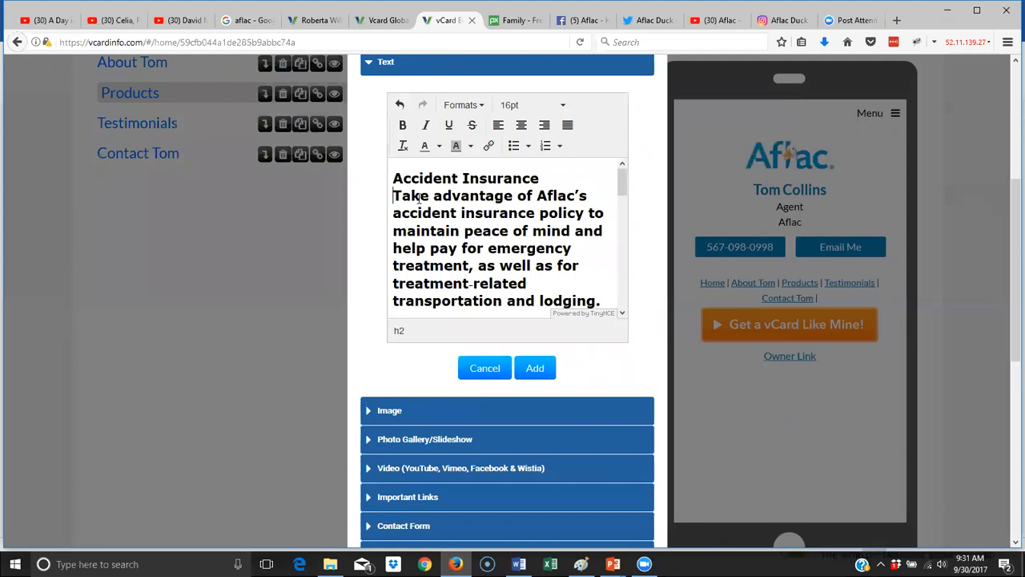
pyautogui.press('BackSpace')
pyautogui.press('Return')
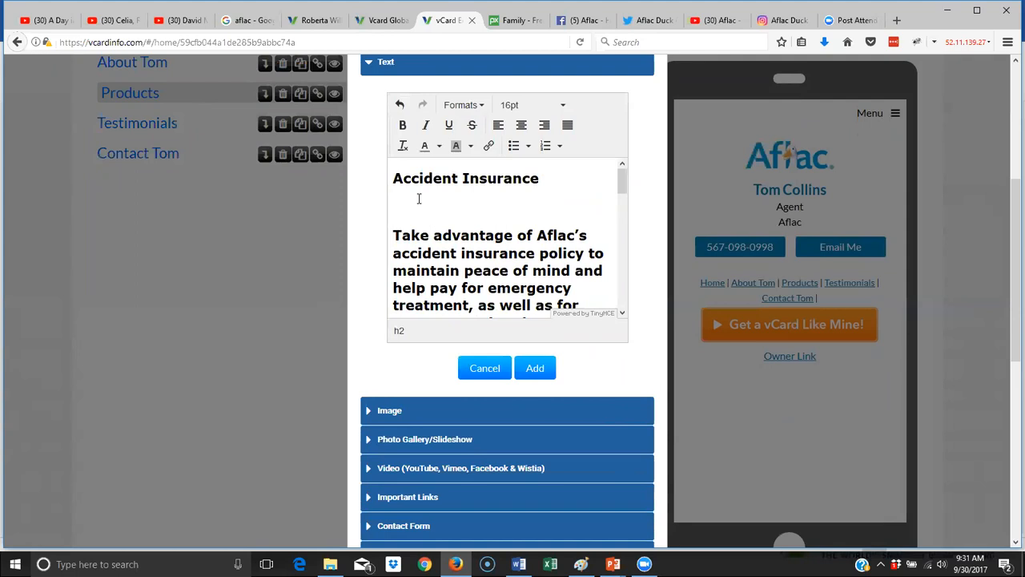
pyautogui.hotkey('ctrl', 'z')
pyautogui.hotkey('ctrl', 'z')
pyautogui.hotkey('ctrl', 'z')
pyautogui.hotkey('ctrl', 'z')
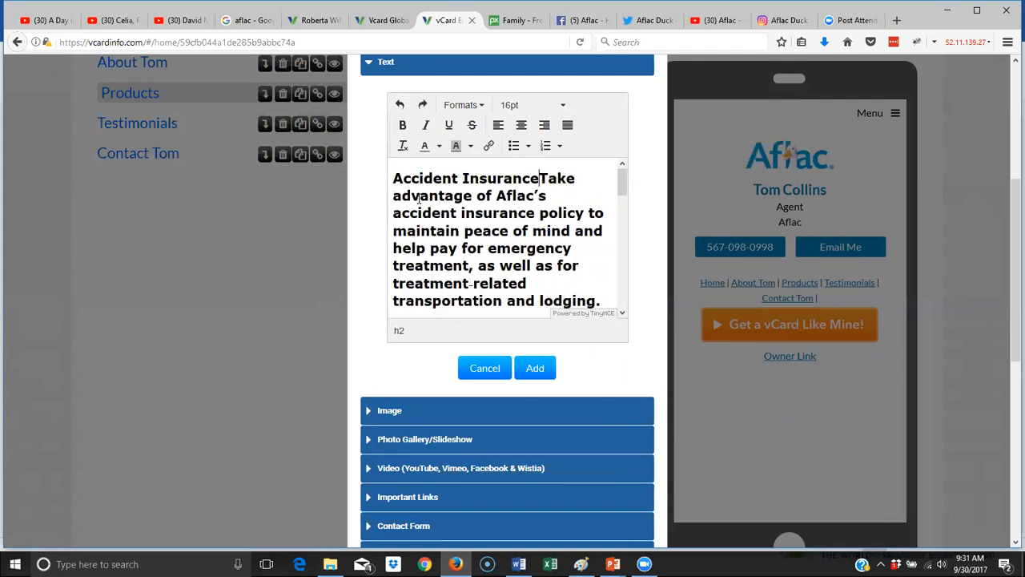
pyautogui.hotkey('ctrl', 'z')
# - Format the Cancer Insurance title as a level-2 heading
pyautogui.moveTo(474, 260); pyautogui.dragTo(369, 250)
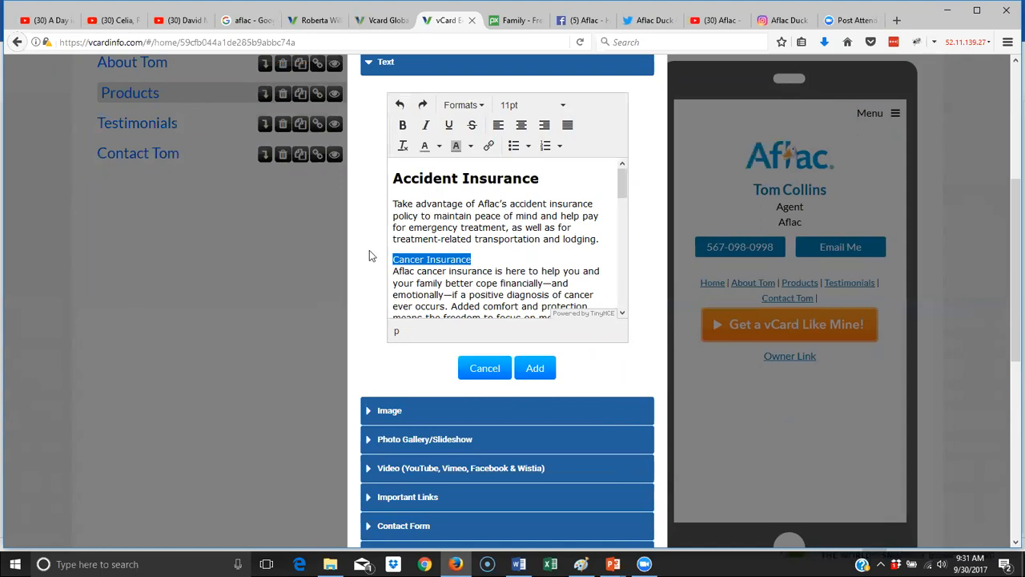
pyautogui.click(463, 105)
pyautogui.moveTo(472, 130)
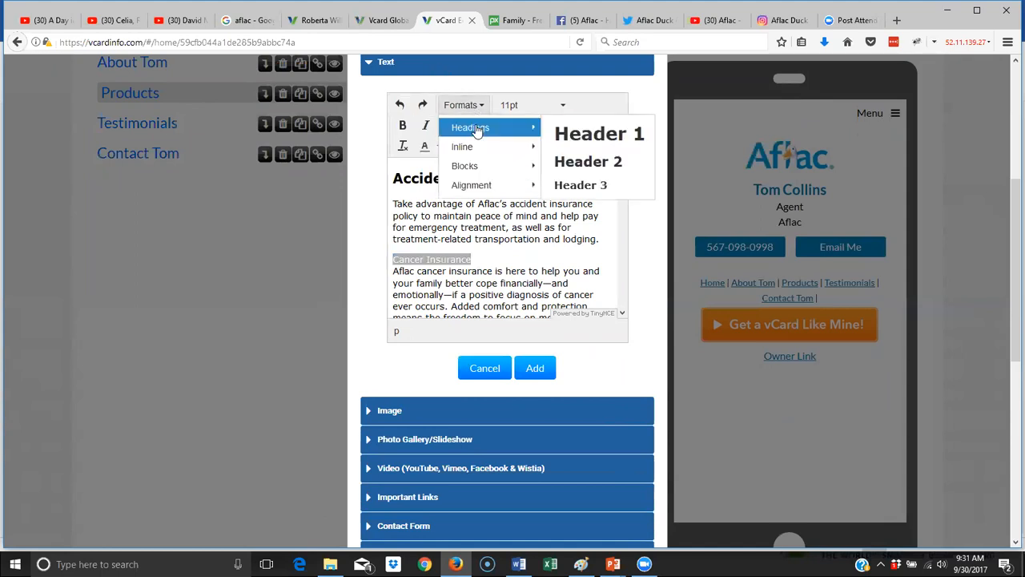
pyautogui.click(599, 161)
pyautogui.scroll(-2, 576, 270)
pyautogui.scroll(1, 566, 244)
pyautogui.scroll(1, 566, 244)
pyautogui.click(545, 254)
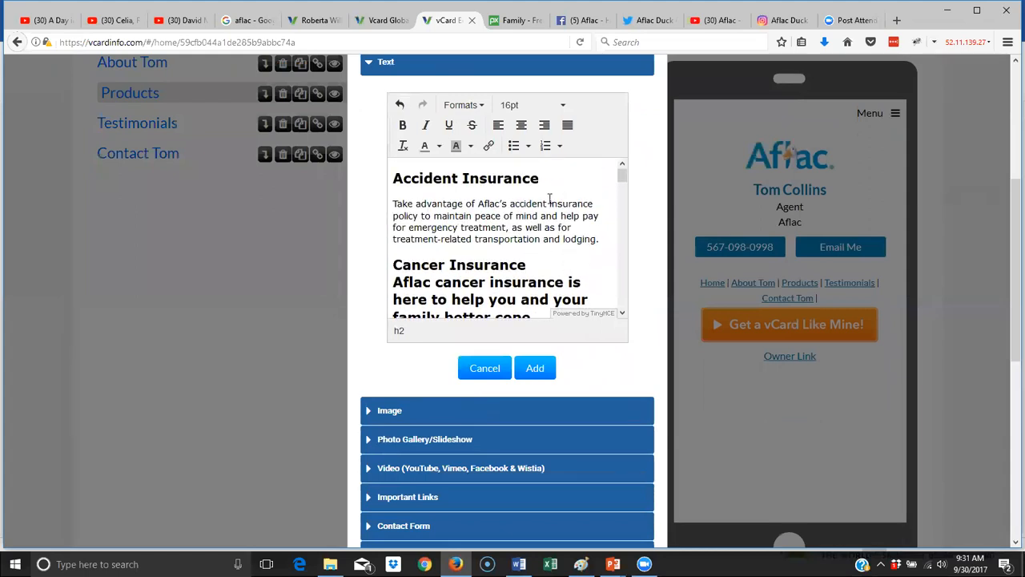
# - Undo the Cancer Insurance heading and add an empty line after that title
pyautogui.press('Return')
pyautogui.scroll(-10, 569, 207)
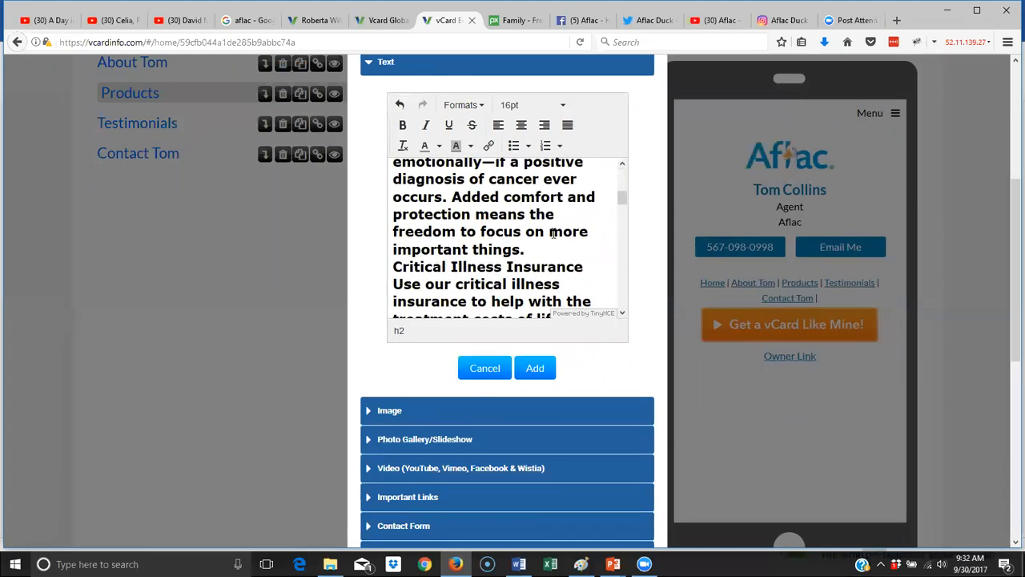
pyautogui.scroll(-2, 548, 264)
pyautogui.scroll(12, 560, 240)
pyautogui.hotkey('ctrl', 'z')
pyautogui.hotkey('ctrl', 'z')
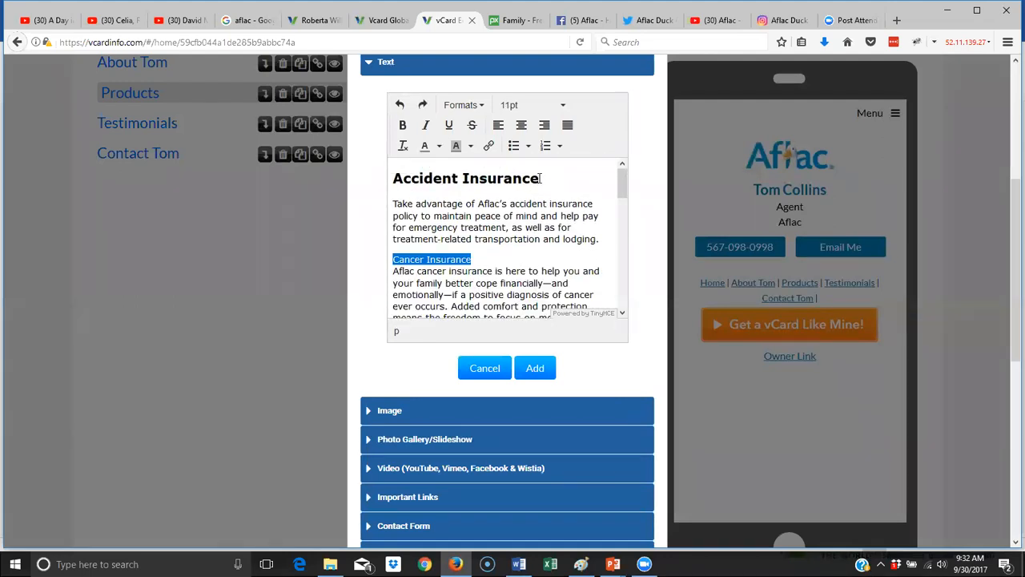
pyautogui.click(540, 179)
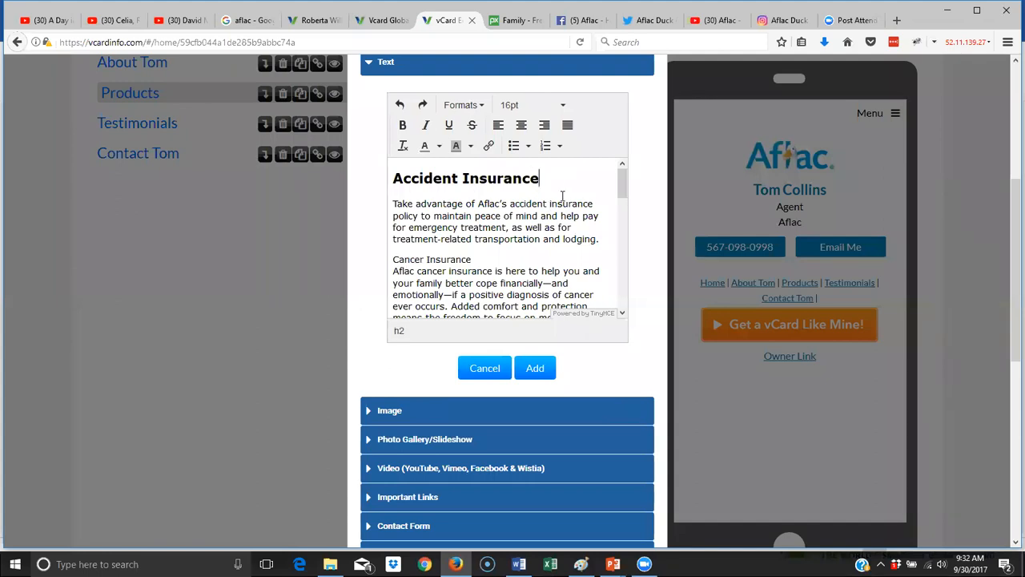
pyautogui.click(489, 259)
pyautogui.press('Return')
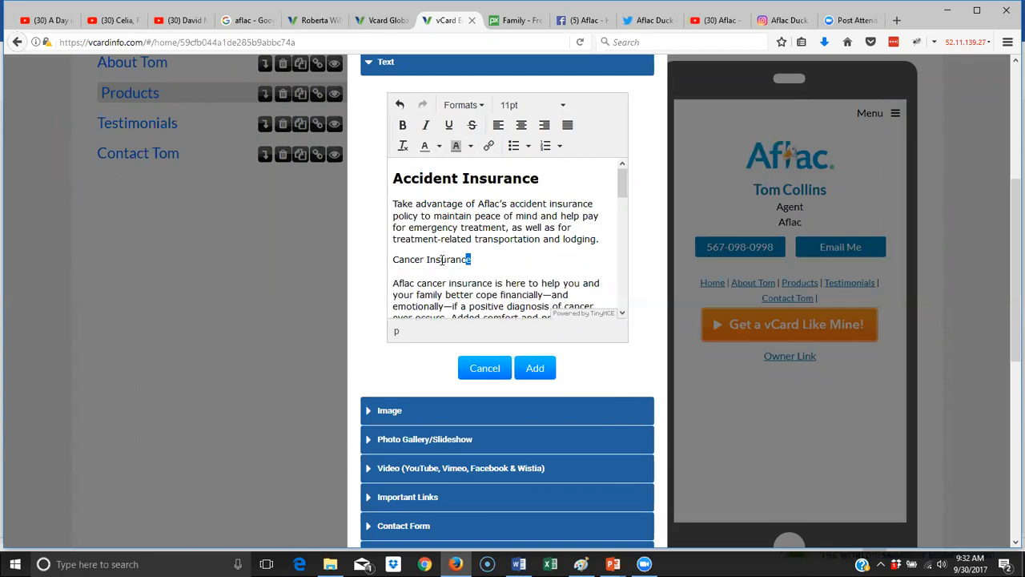
# - Reapply the level-2 heading to Cancer Insurance and remove the empty line below it
pyautogui.moveTo(471, 260); pyautogui.dragTo(367, 270)
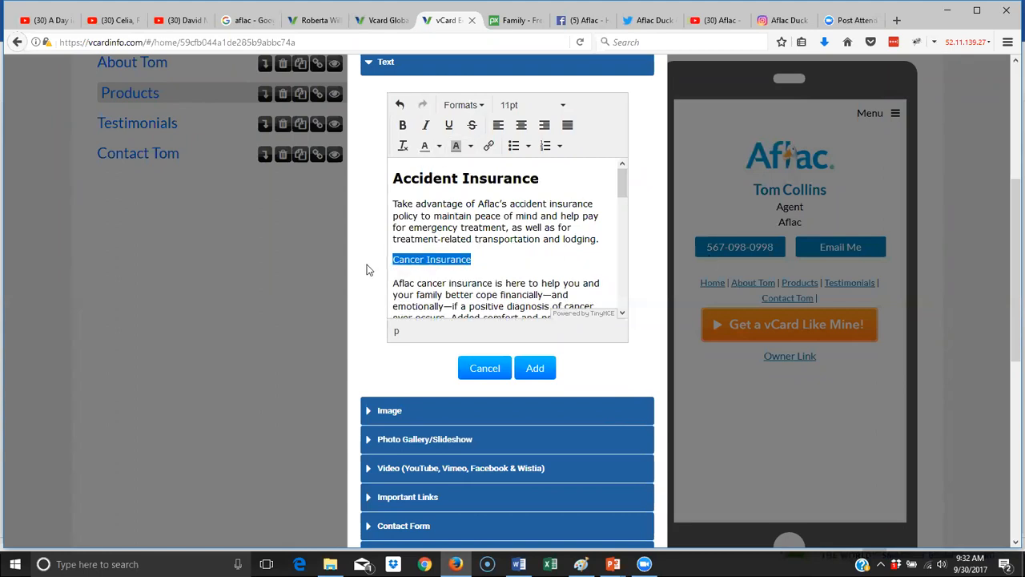
pyautogui.click(460, 105)
pyautogui.moveTo(478, 130)
pyautogui.click(599, 161)
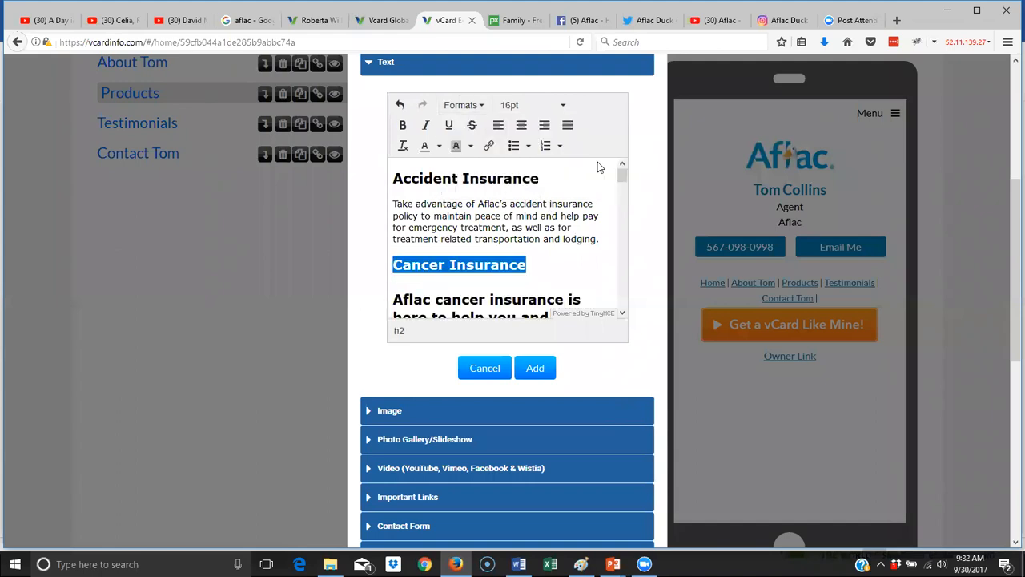
pyautogui.click(519, 275)
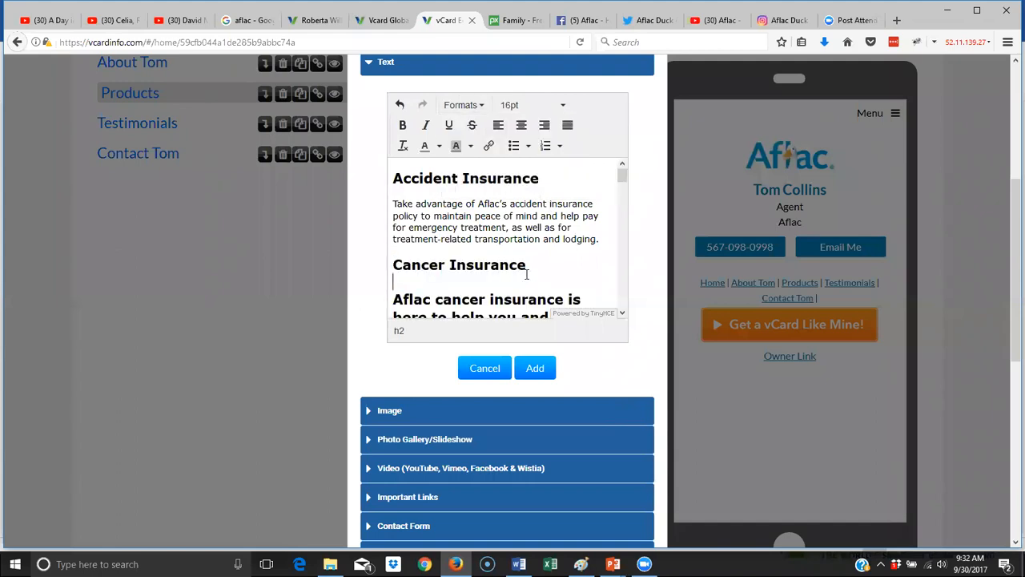
pyautogui.press('Delete')
# - Reset the large bold cancer insurance text to a normal paragraph
pyautogui.scroll(-6, 537, 275)
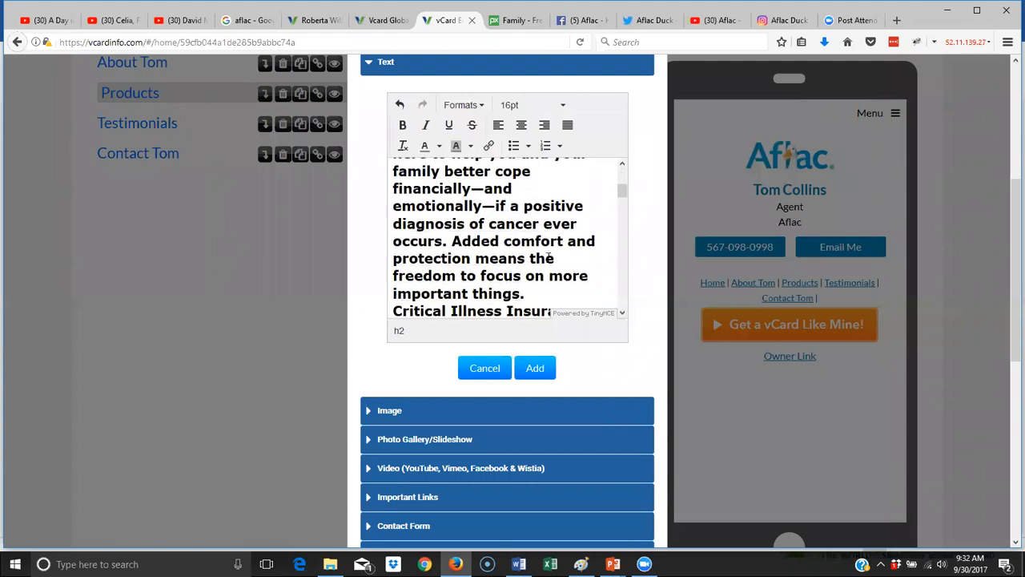
pyautogui.scroll(-3, 548, 275)
pyautogui.scroll(3, 548, 274)
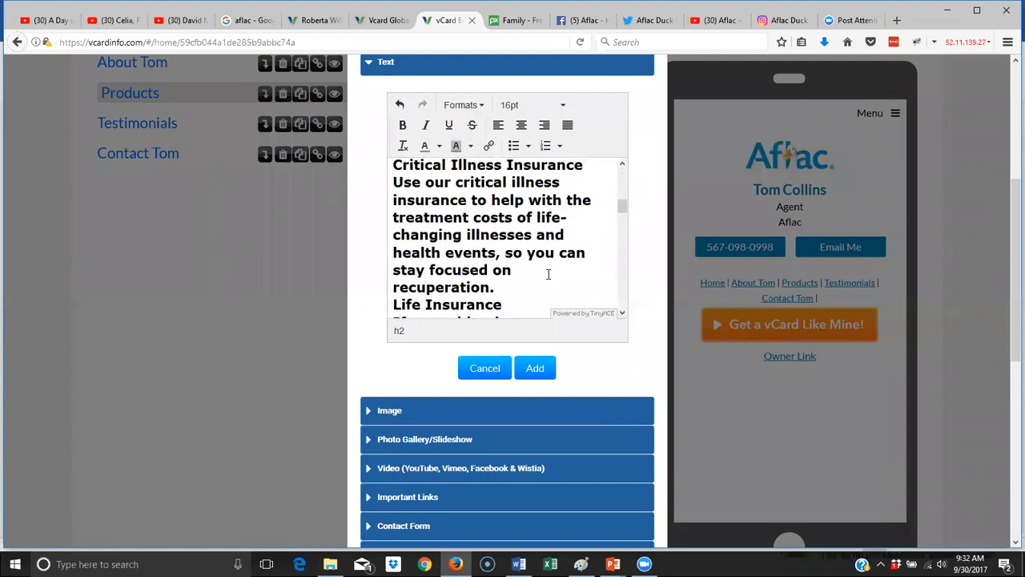
pyautogui.moveTo(499, 292); pyautogui.dragTo(391, 280)
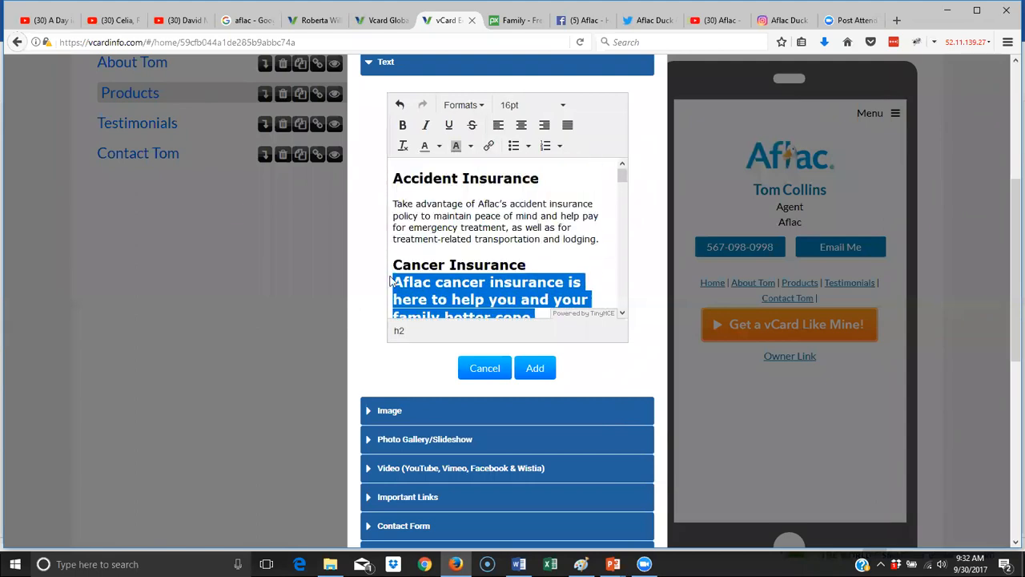
pyautogui.click(480, 111)
pyautogui.moveTo(478, 164)
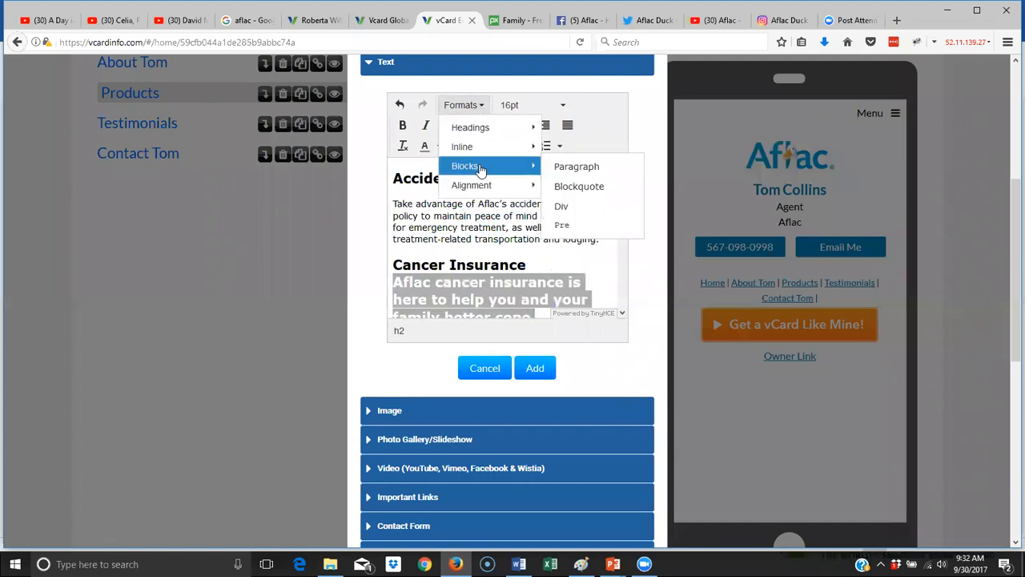
pyautogui.click(579, 165)
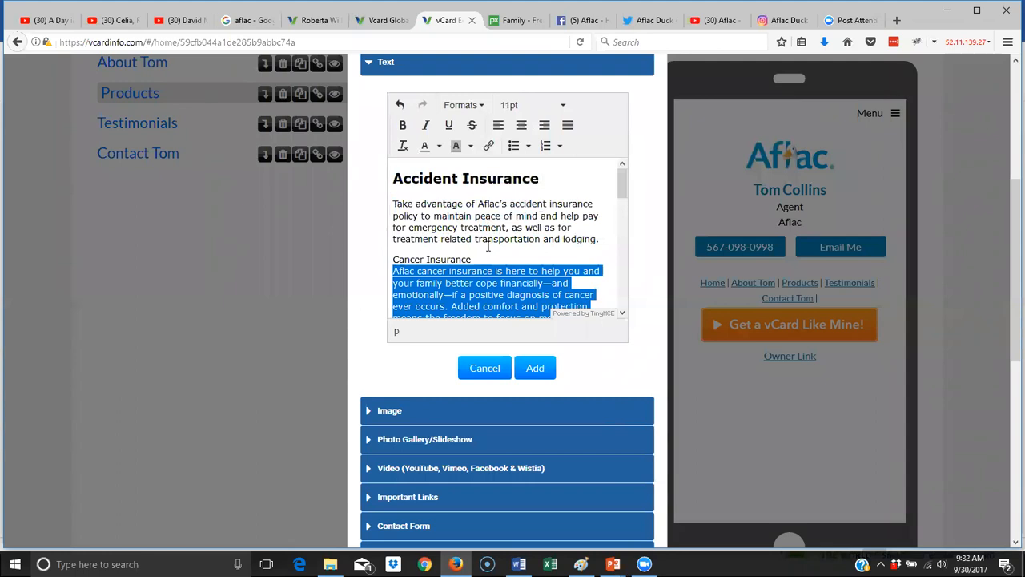
pyautogui.moveTo(480, 241); pyautogui.dragTo(484, 253)
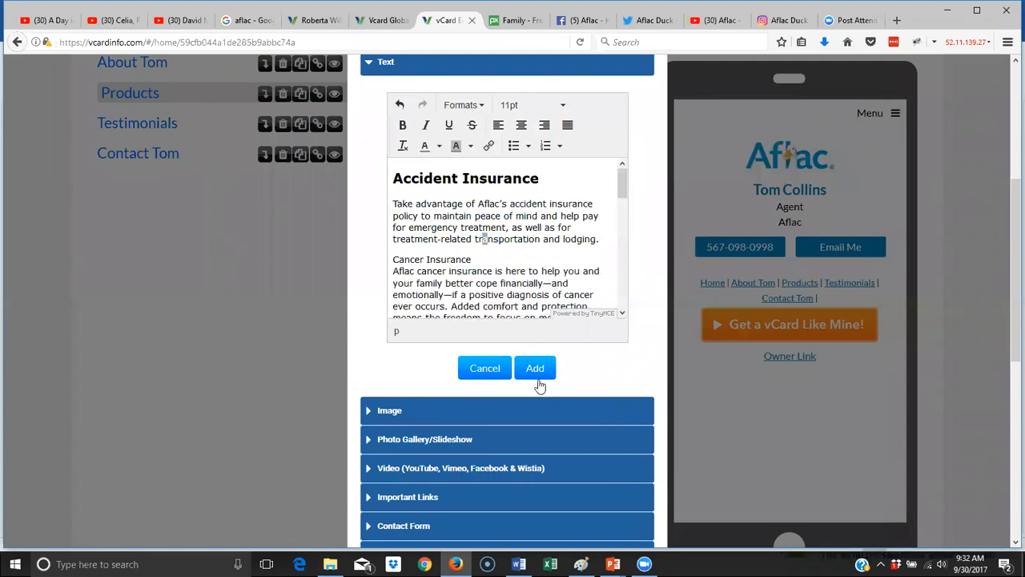
# - Add the text block, then reopen it and make Cancer Insurance a level-2 heading
pyautogui.click(535, 370)
pyautogui.scroll(-3, 539, 381)
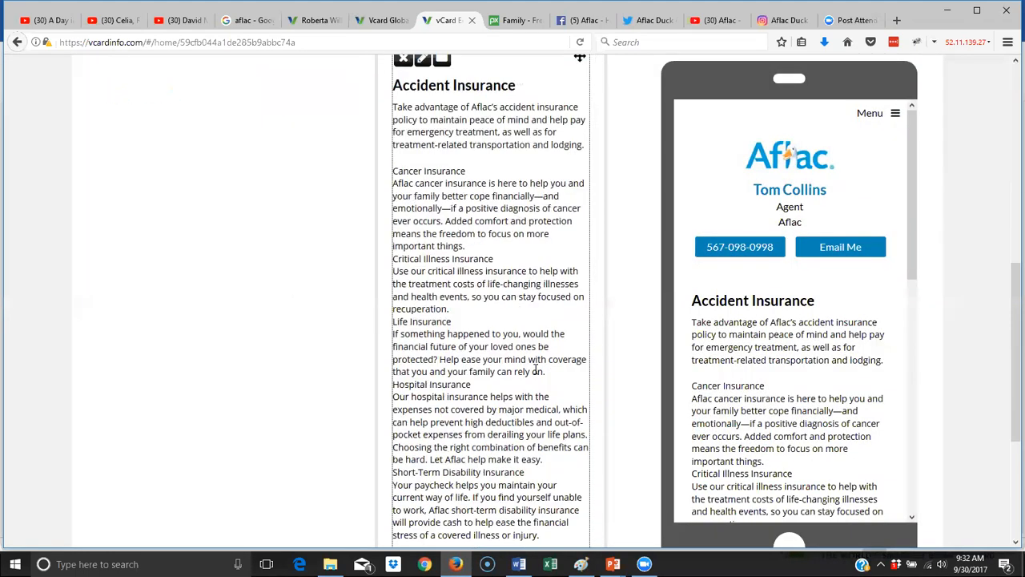
pyautogui.scroll(3, 448, 293)
pyautogui.click(421, 279)
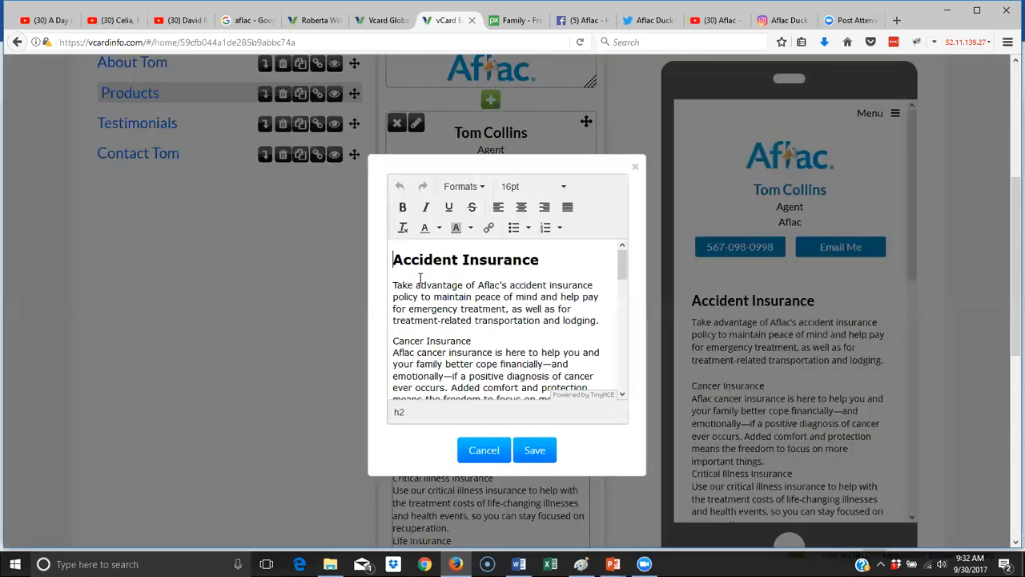
pyautogui.click(469, 341)
pyautogui.moveTo(471, 340); pyautogui.dragTo(382, 344)
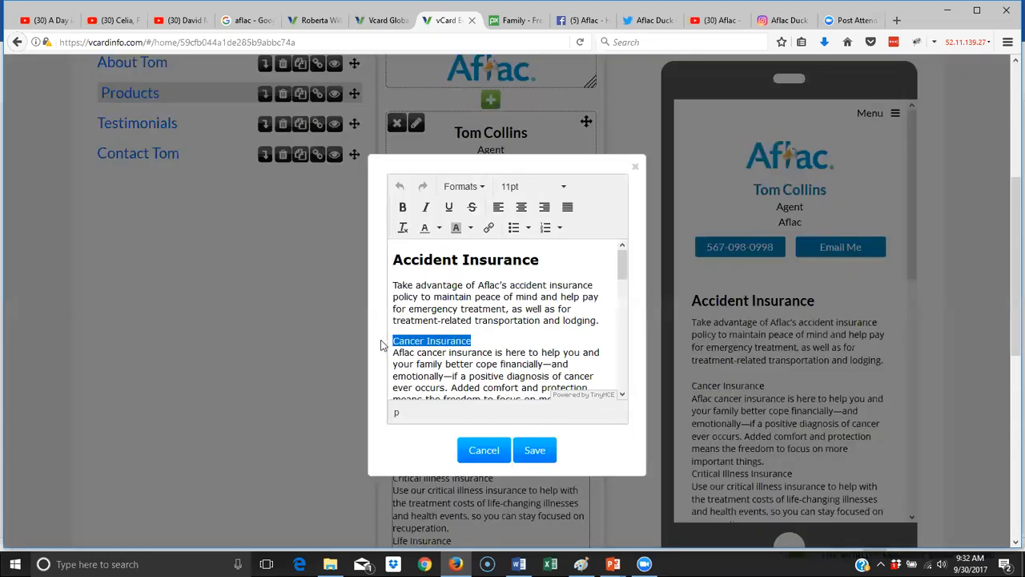
pyautogui.click(466, 187)
pyautogui.moveTo(477, 211)
pyautogui.click(563, 243)
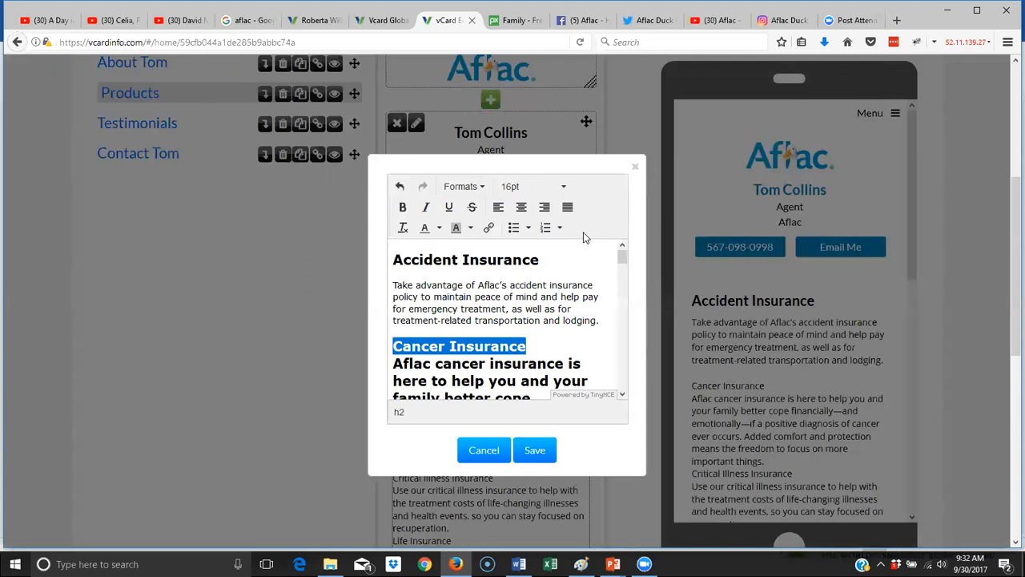
pyautogui.click(534, 345)
# - Undo that heading, break the line after Cancer Insurance, and reapply the level-2 heading
pyautogui.scroll(-2, 550, 344)
pyautogui.scroll(2, 549, 345)
pyautogui.hotkey('ctrl', 'z')
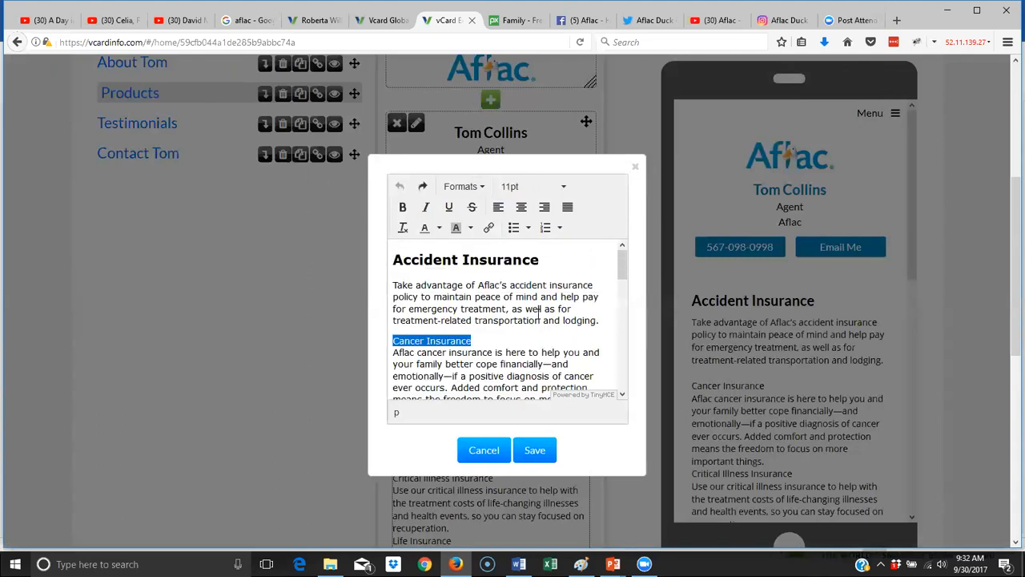
pyautogui.click(487, 342)
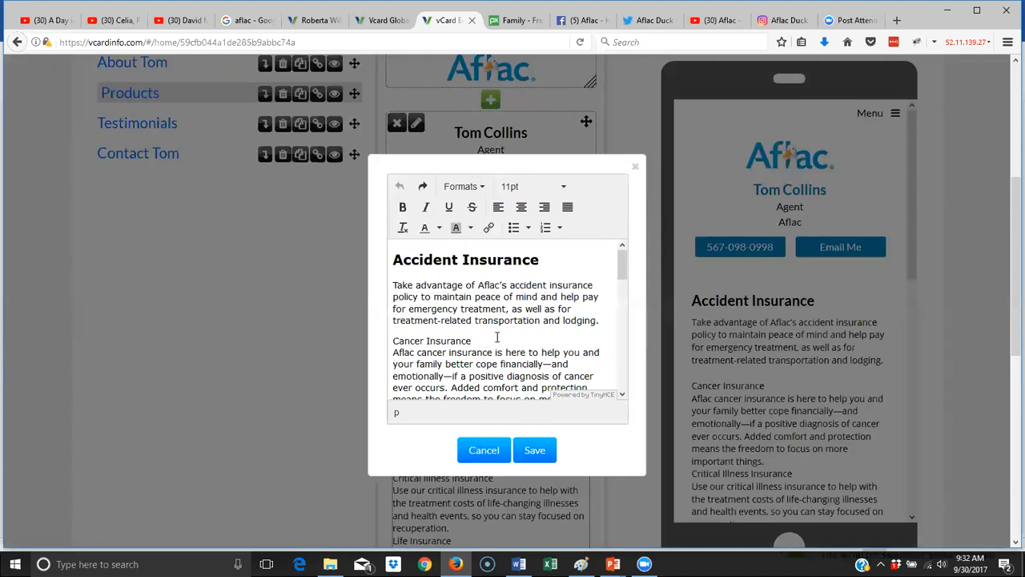
pyautogui.press('Return')
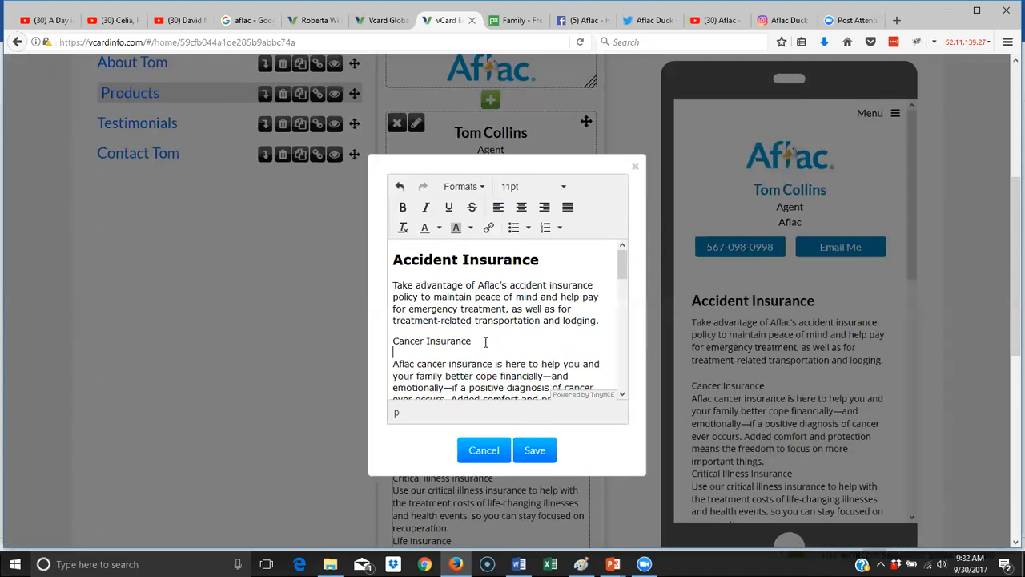
pyautogui.moveTo(485, 341); pyautogui.dragTo(381, 347)
pyautogui.click(481, 186)
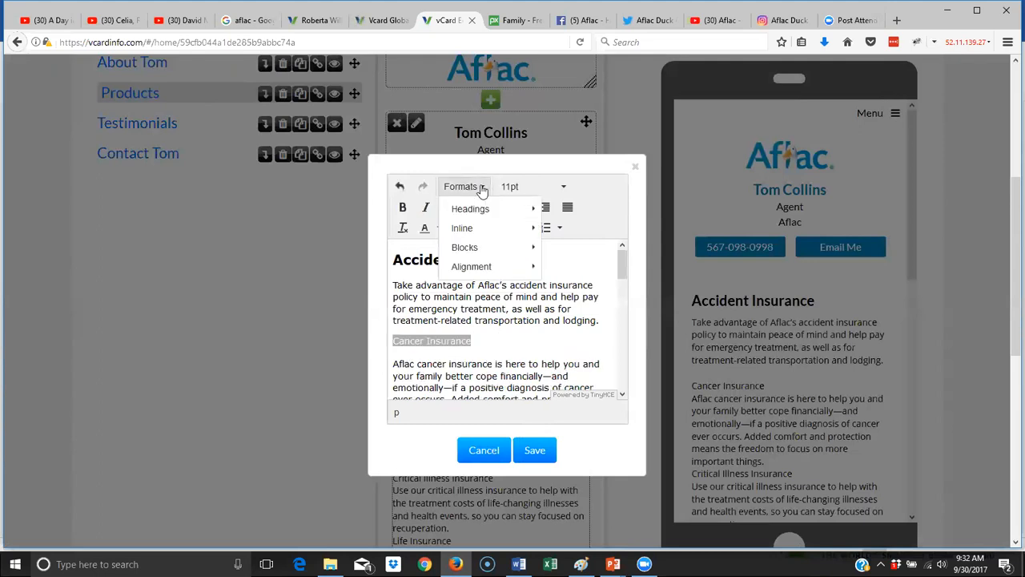
pyautogui.moveTo(478, 209)
pyautogui.click(609, 241)
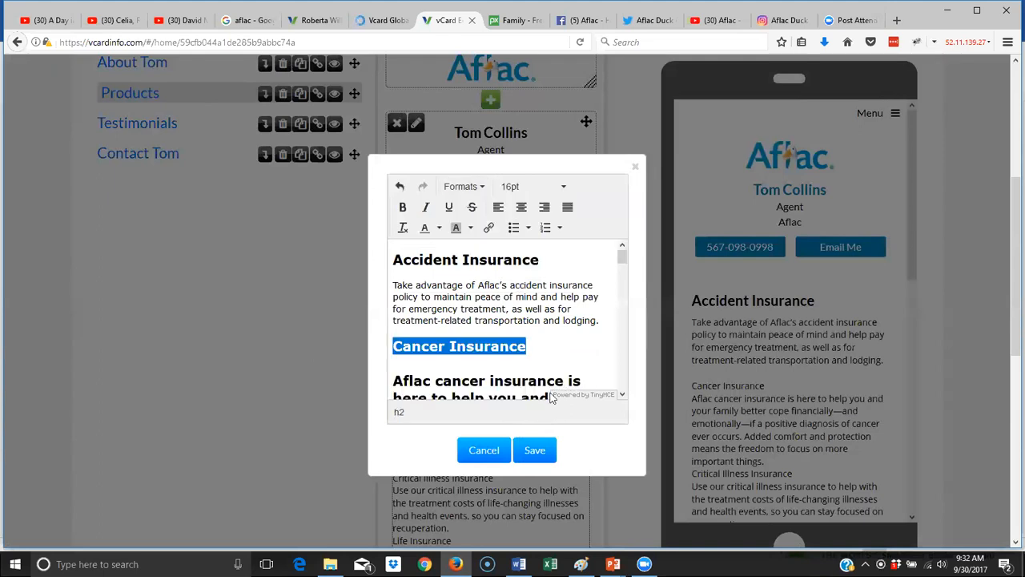
pyautogui.click(546, 351)
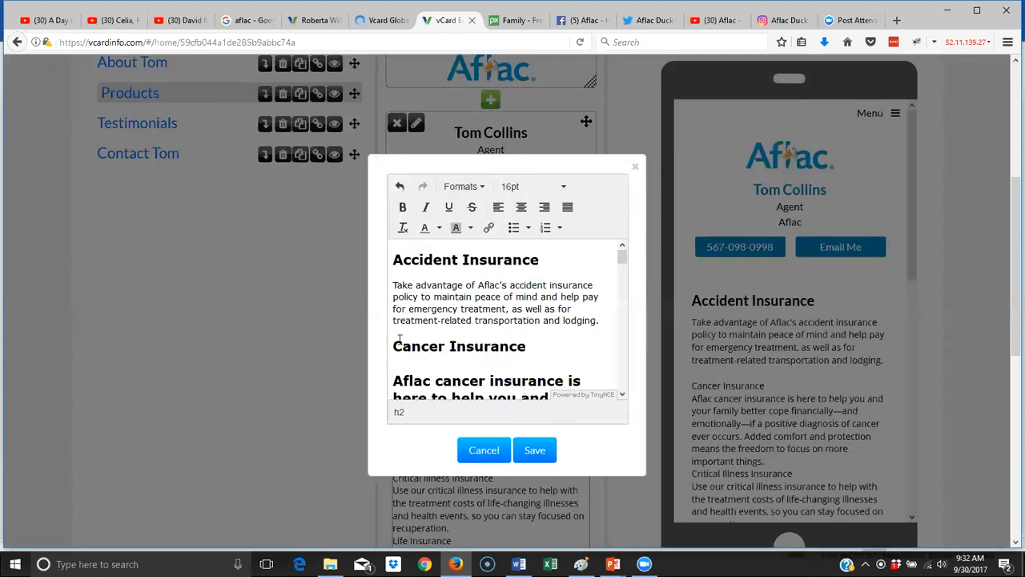
# - Delete everything after the Accident Insurance paragraph and save the block
pyautogui.moveTo(399, 340); pyautogui.dragTo(627, 431)
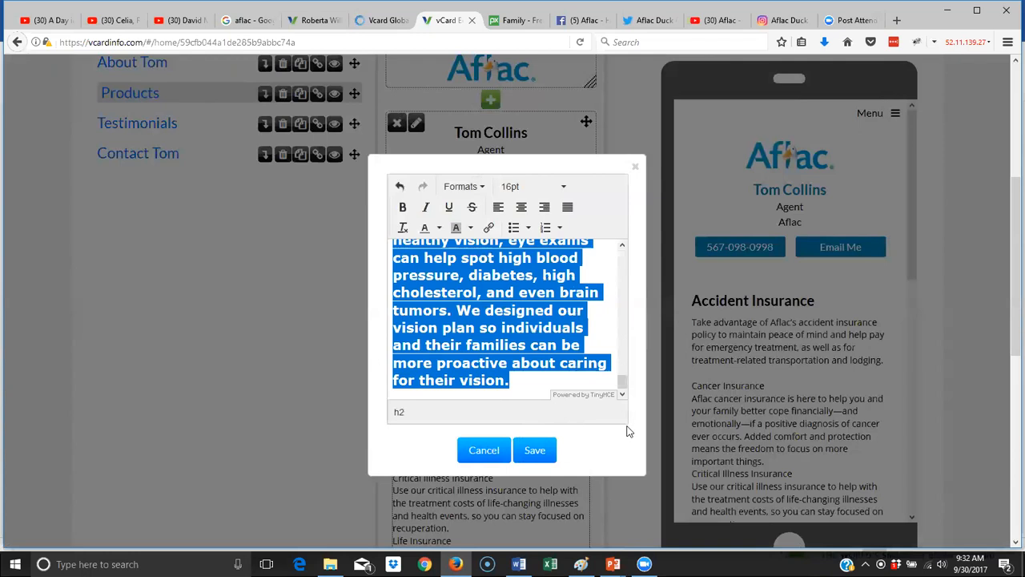
pyautogui.press('Delete')
pyautogui.press('BackSpace')
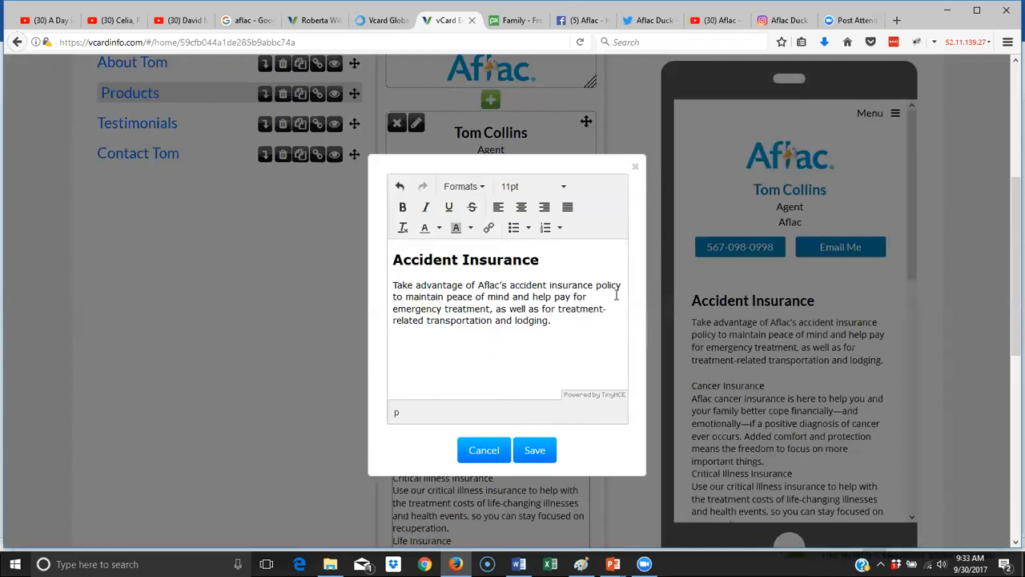
pyautogui.click(533, 449)
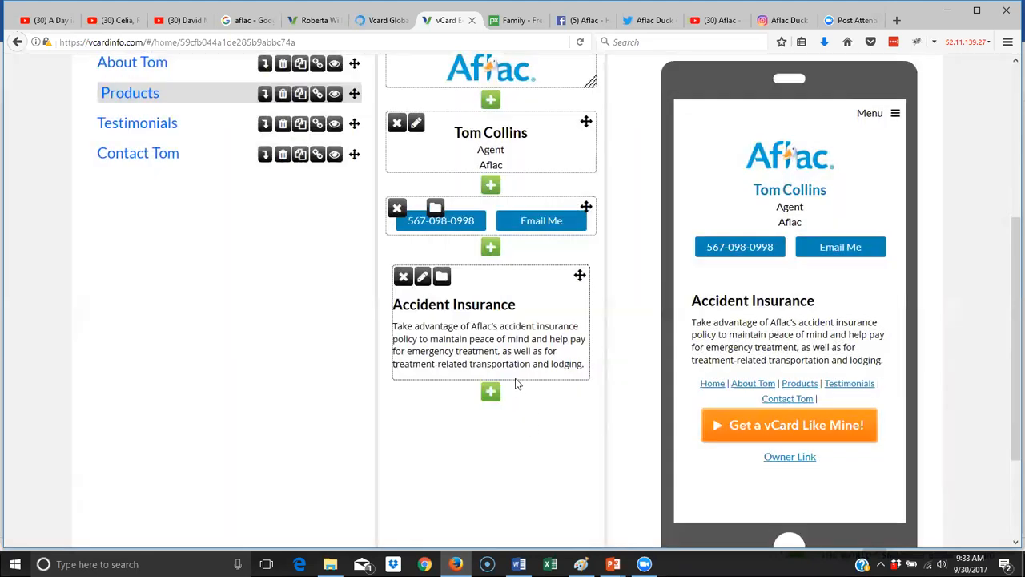
# - Add a new text block below Accident Insurance and paste the insurance descriptions
pyautogui.click(490, 393)
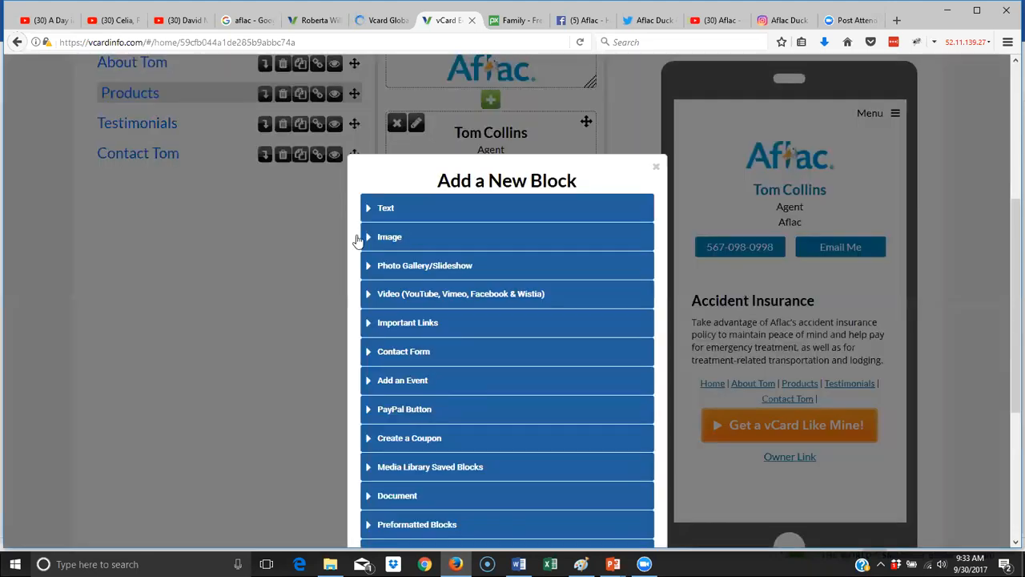
pyautogui.click(404, 212)
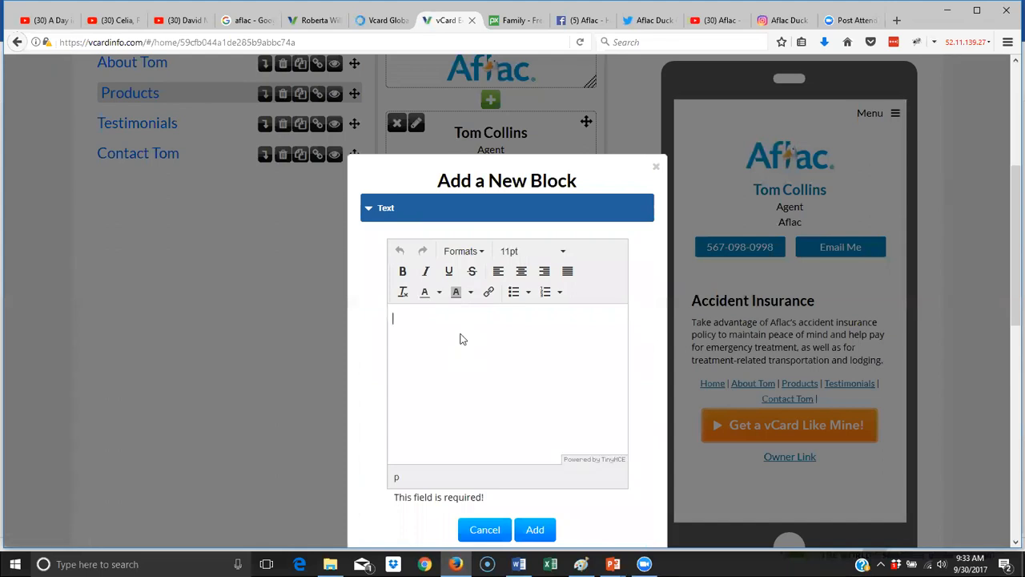
pyautogui.hotkey('ctrl', 'v')
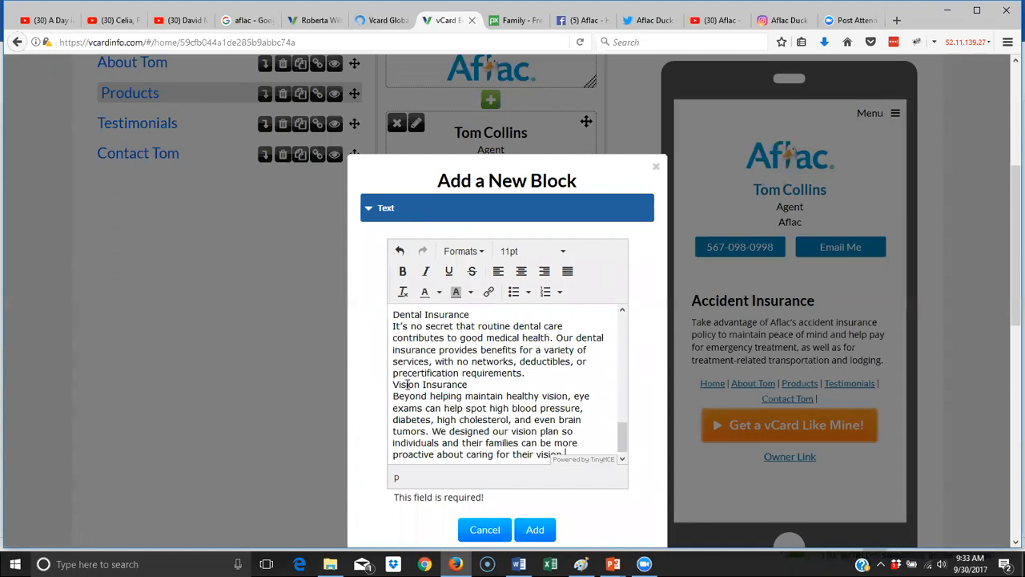
pyautogui.moveTo(394, 386); pyautogui.dragTo(562, 450)
pyautogui.scroll(-3, 559, 445)
pyautogui.scroll(4, 553, 117)
pyautogui.scroll(5, 552, 116)
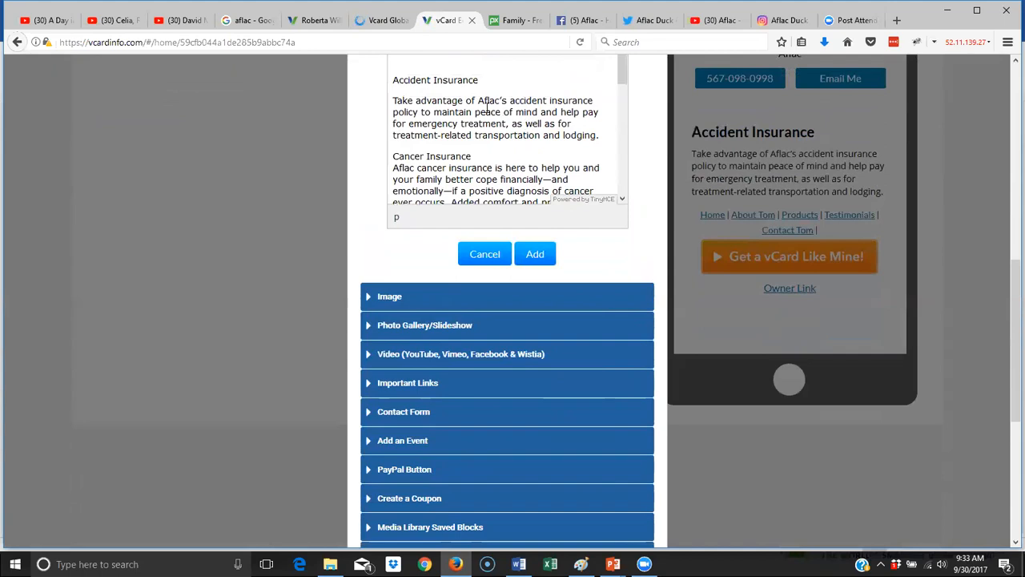
# - Keep only the Cancer Insurance title and paragraph, splitting the title onto its own line
pyautogui.moveTo(606, 137); pyautogui.dragTo(396, 72)
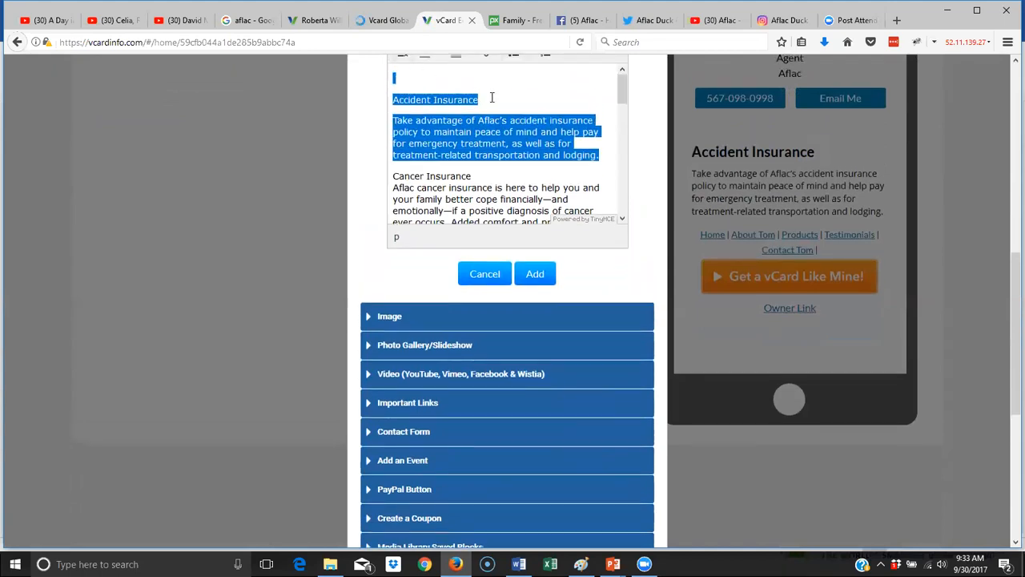
pyautogui.press('Delete')
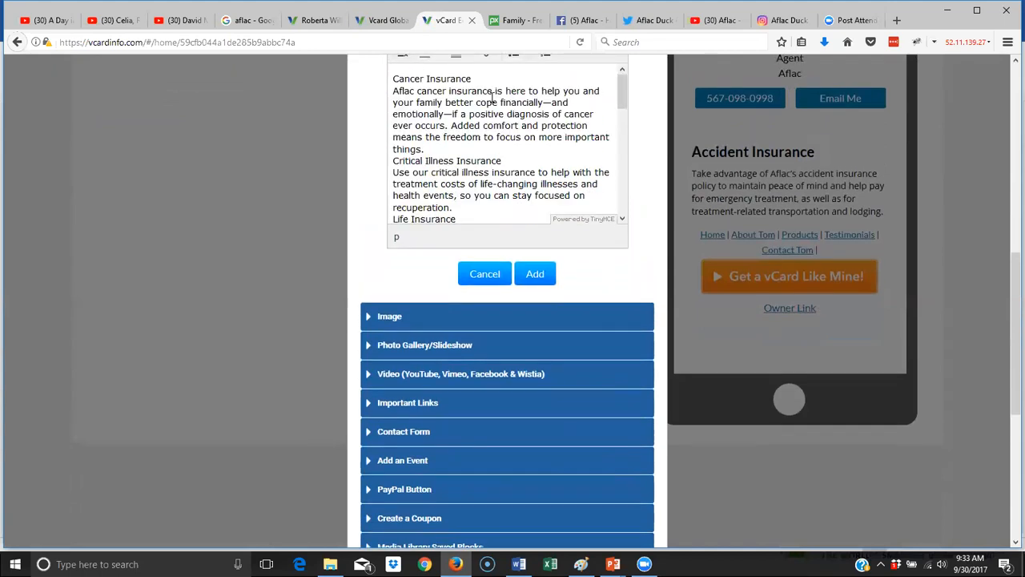
pyautogui.moveTo(404, 188); pyautogui.dragTo(611, 303)
pyautogui.press('Delete')
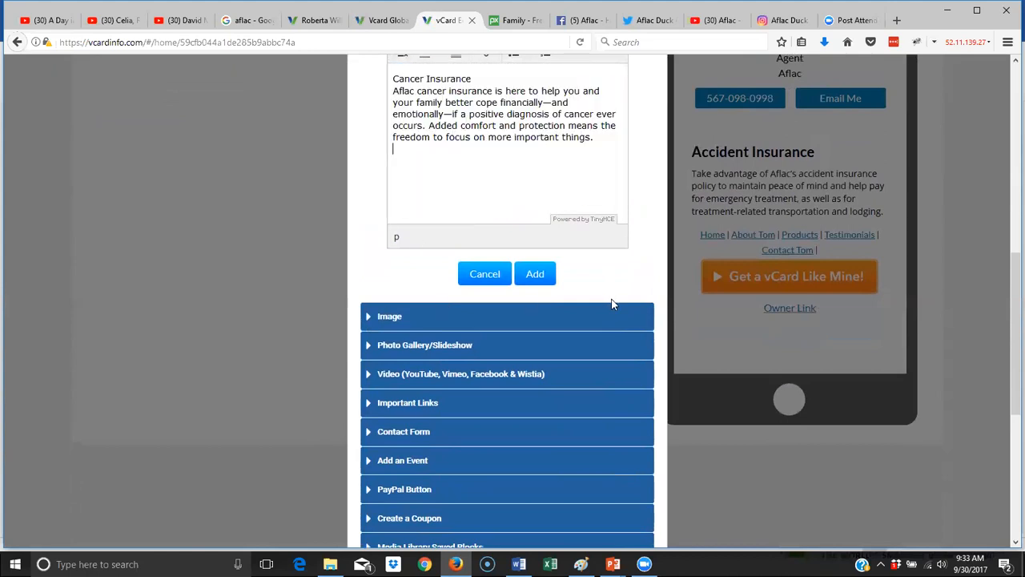
pyautogui.click(393, 90)
pyautogui.press('Return')
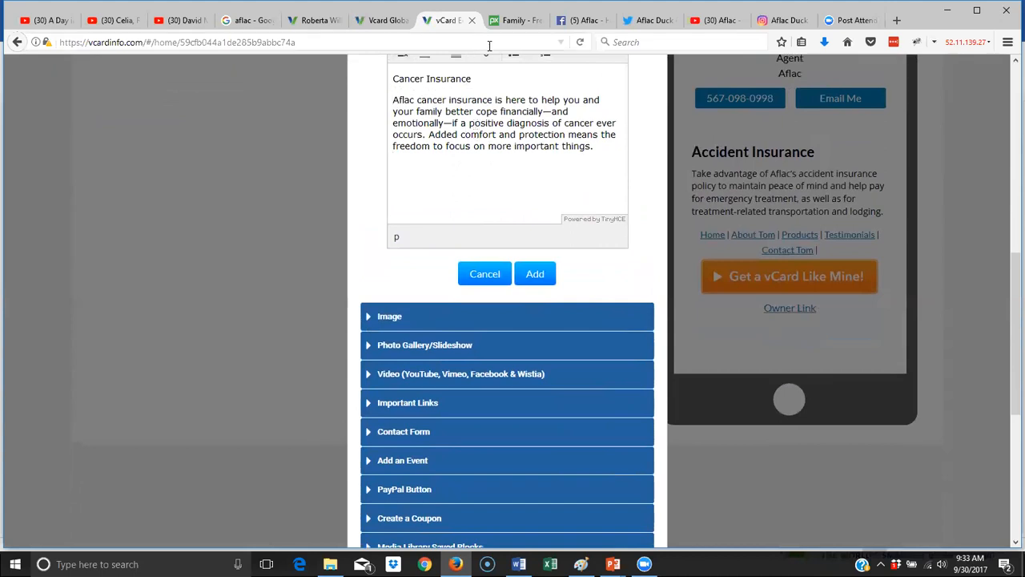
# - Format Cancer Insurance as a bold Header 1 and add the block to the page
pyautogui.scroll(2, 509, 147)
pyautogui.tripleClick(416, 151)
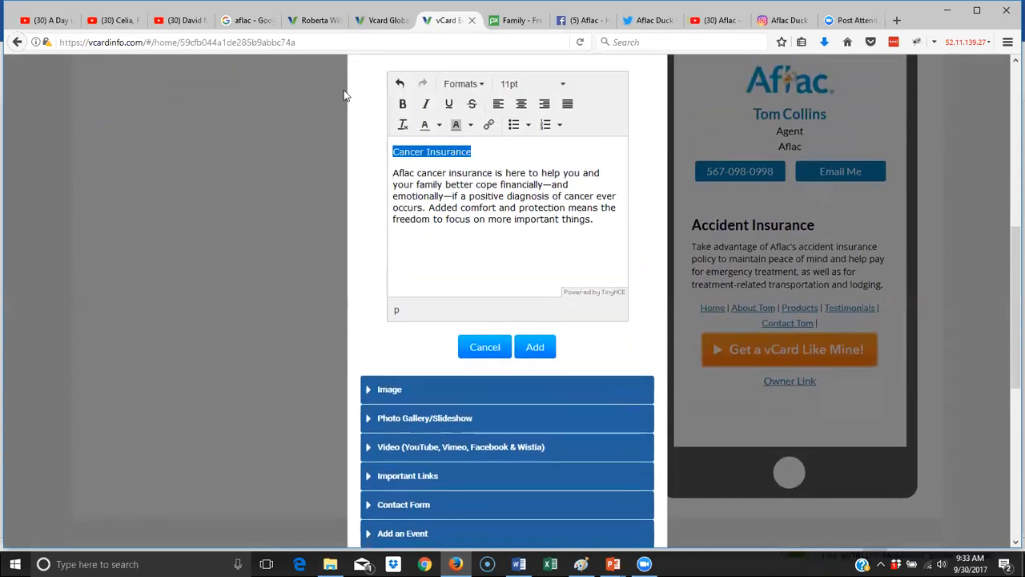
pyautogui.click(460, 83)
pyautogui.moveTo(478, 106)
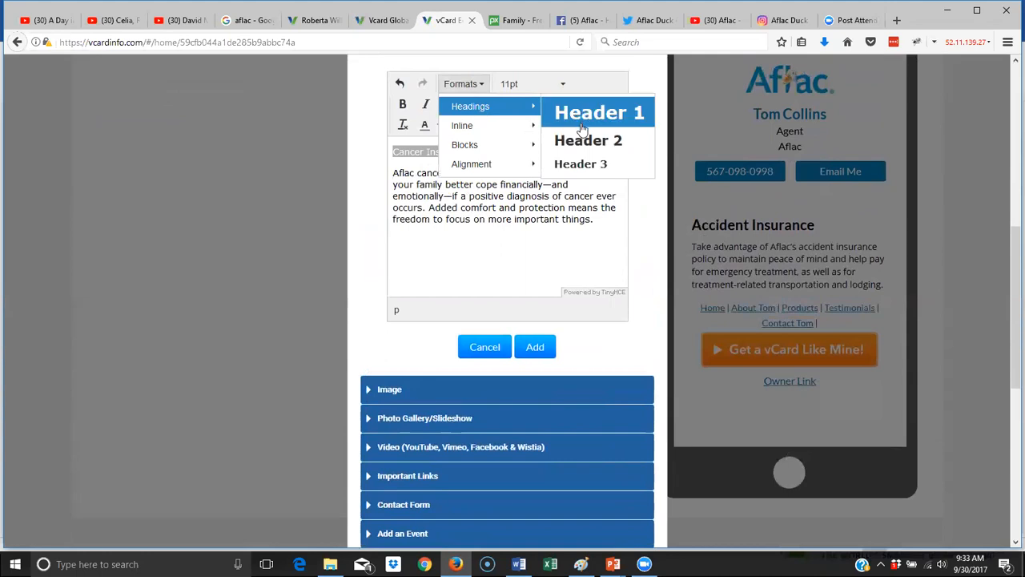
pyautogui.click(581, 112)
pyautogui.click(516, 183)
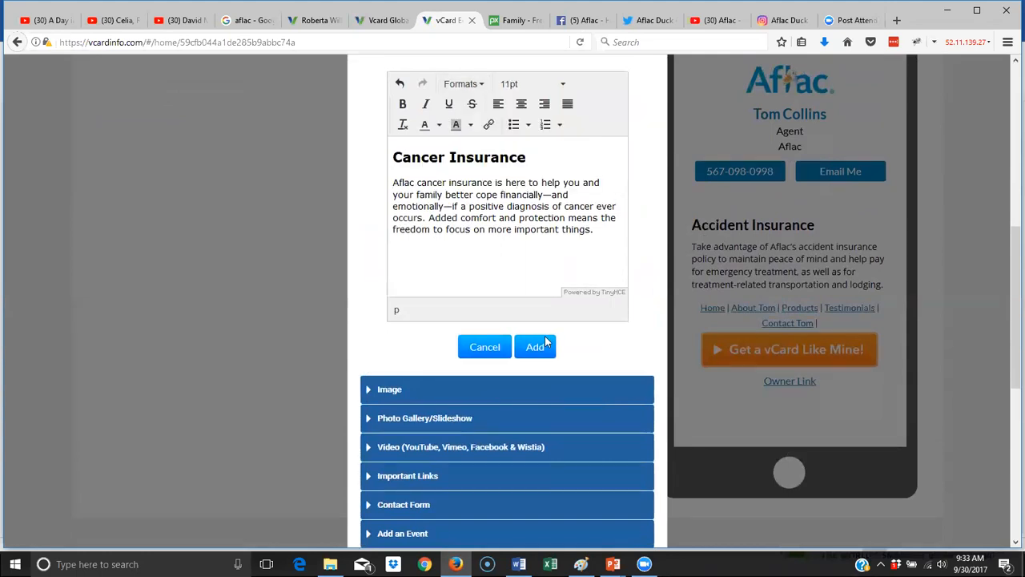
pyautogui.click(536, 347)
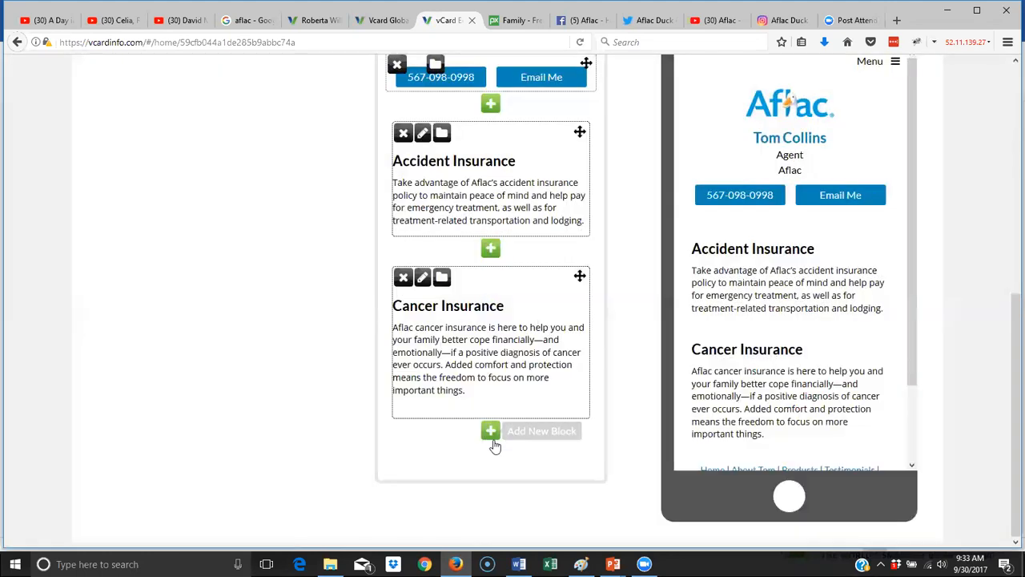
# - Add a new text block below Cancer Insurance and paste in the insurance descriptions
pyautogui.click(491, 434)
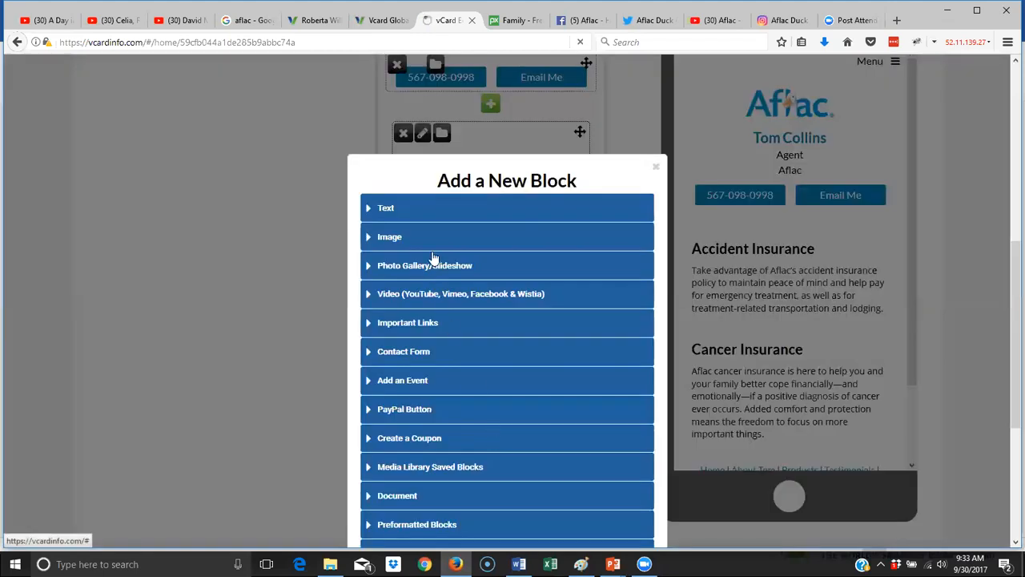
pyautogui.click(414, 211)
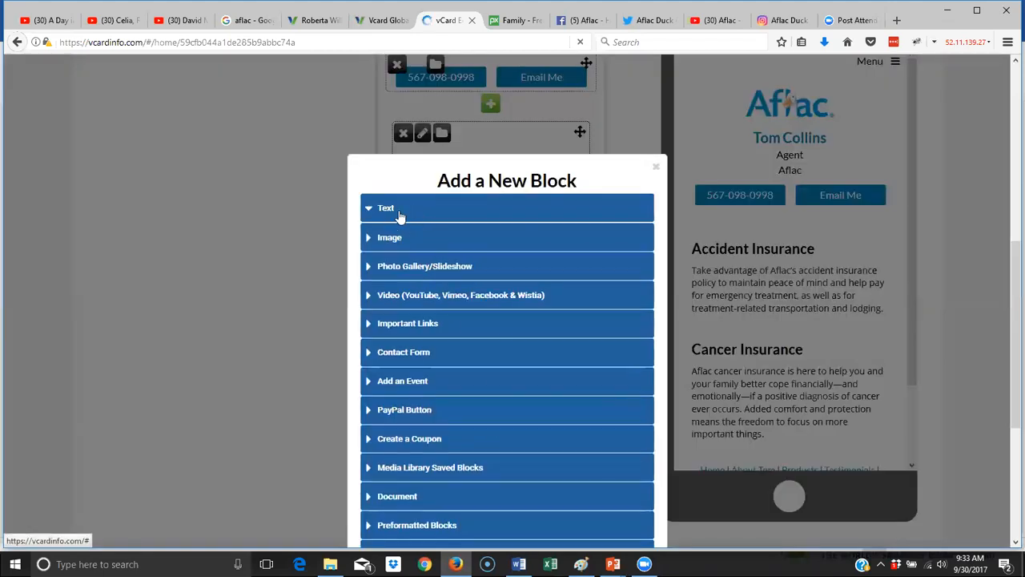
pyautogui.click(396, 211)
pyautogui.click(474, 333)
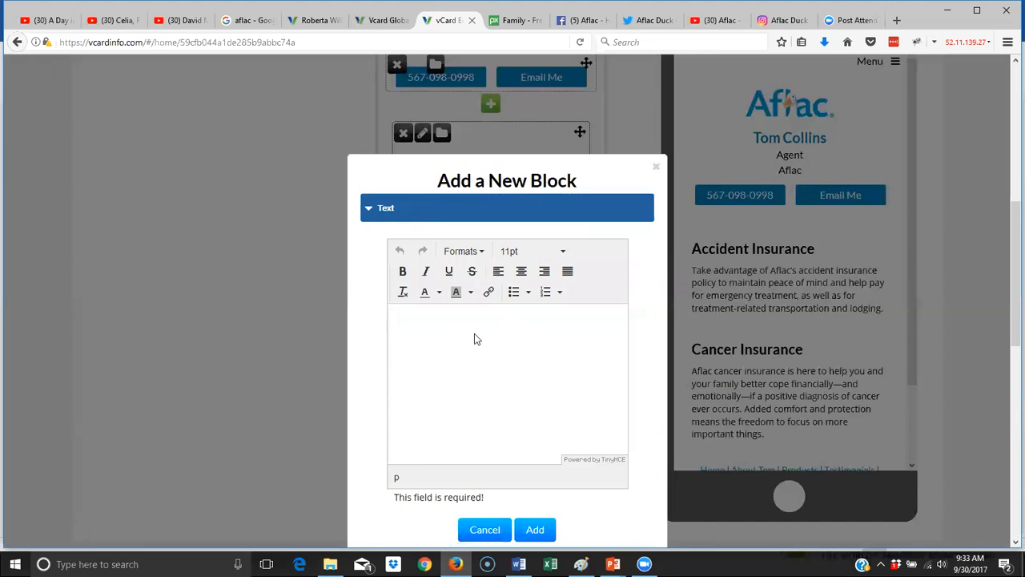
pyautogui.hotkey('ctrl', 'v')
# - Delete the Accident and Cancer Insurance text and add blank lines around the critical illness copy
pyautogui.scroll(10, 485, 352)
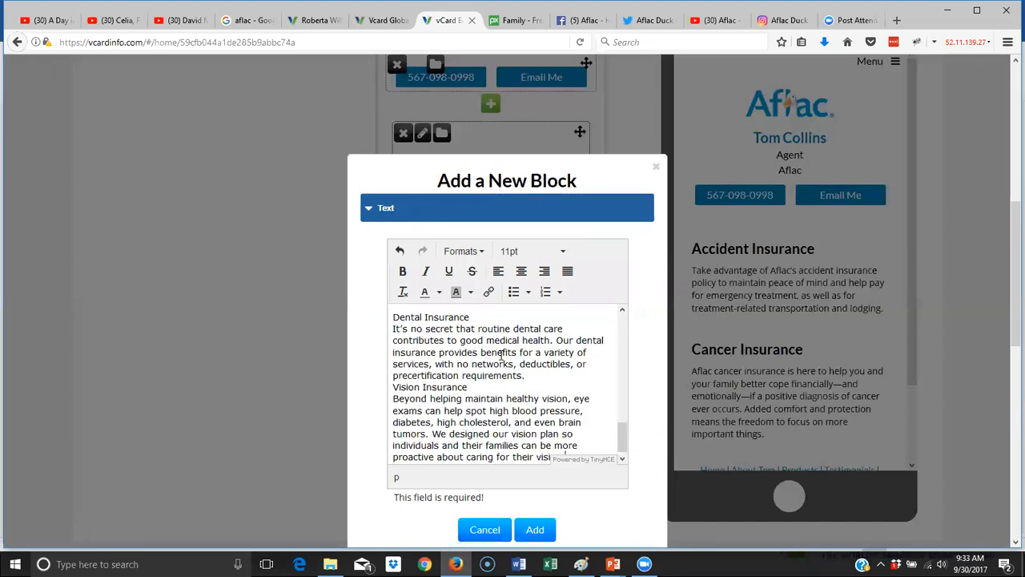
pyautogui.scroll(-2, 492, 360)
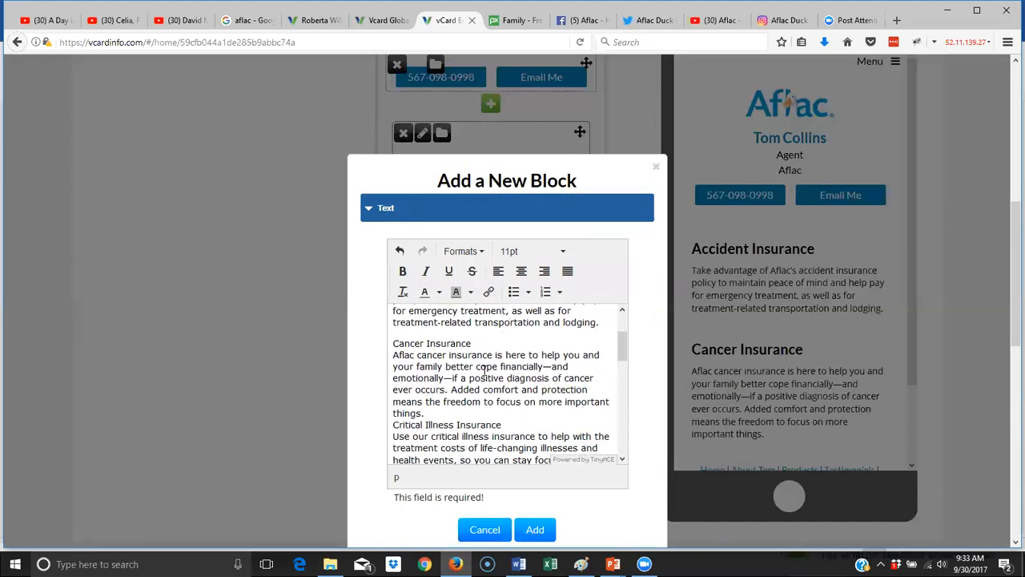
pyautogui.moveTo(438, 413); pyautogui.dragTo(382, 289)
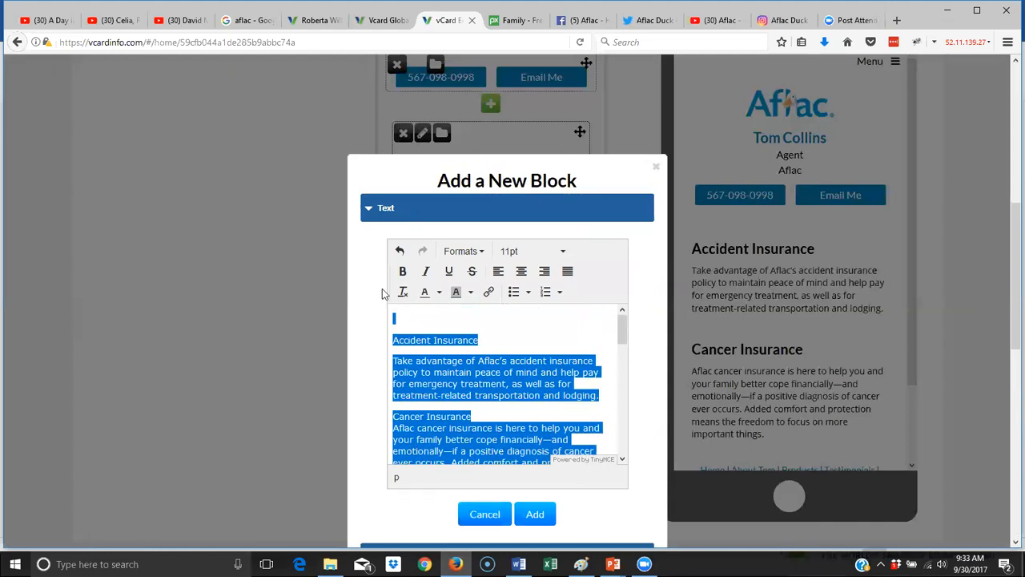
pyautogui.press('Delete')
pyautogui.press('Delete')
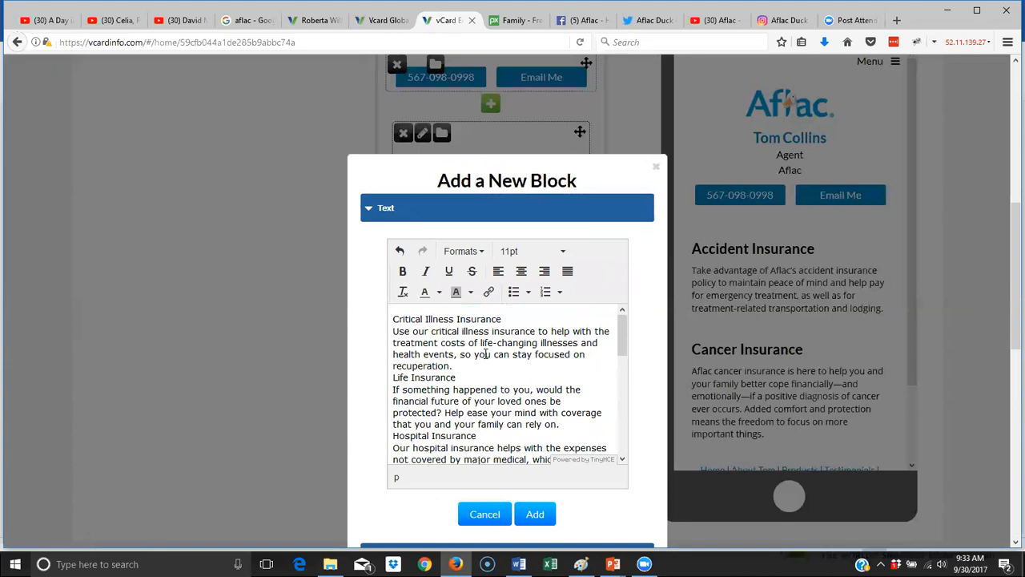
pyautogui.press('Return')
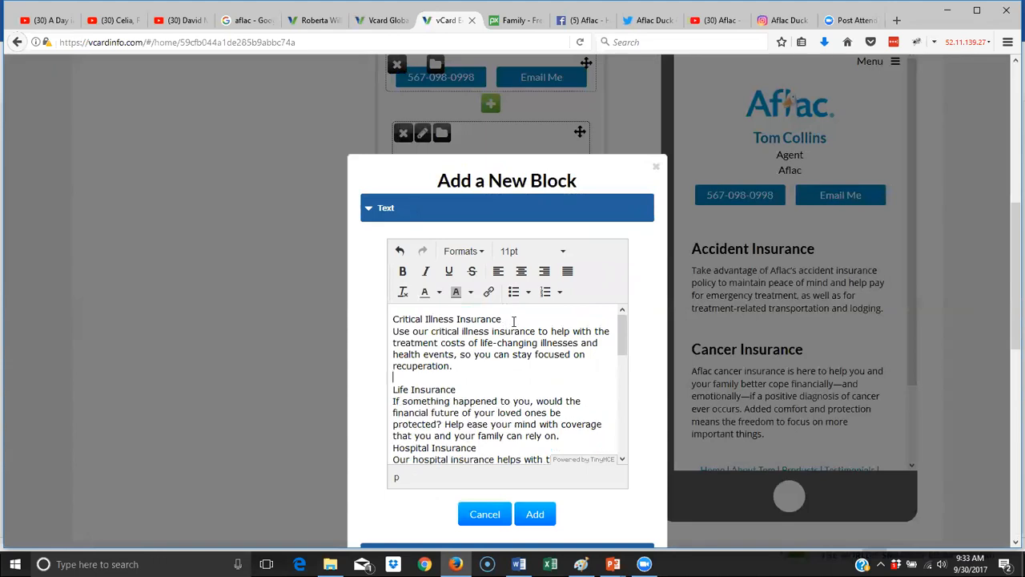
pyautogui.press('Return')
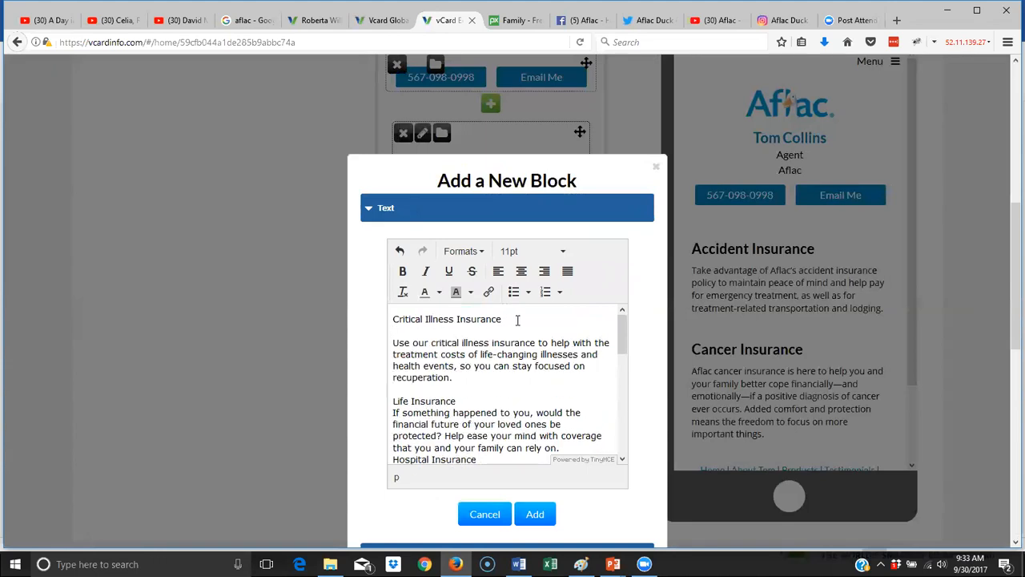
# - Delete the remaining extra insurance descriptions, from Life Insurance to the end
pyautogui.moveTo(517, 320); pyautogui.dragTo(329, 299)
pyautogui.click(481, 251)
pyautogui.moveTo(479, 278)
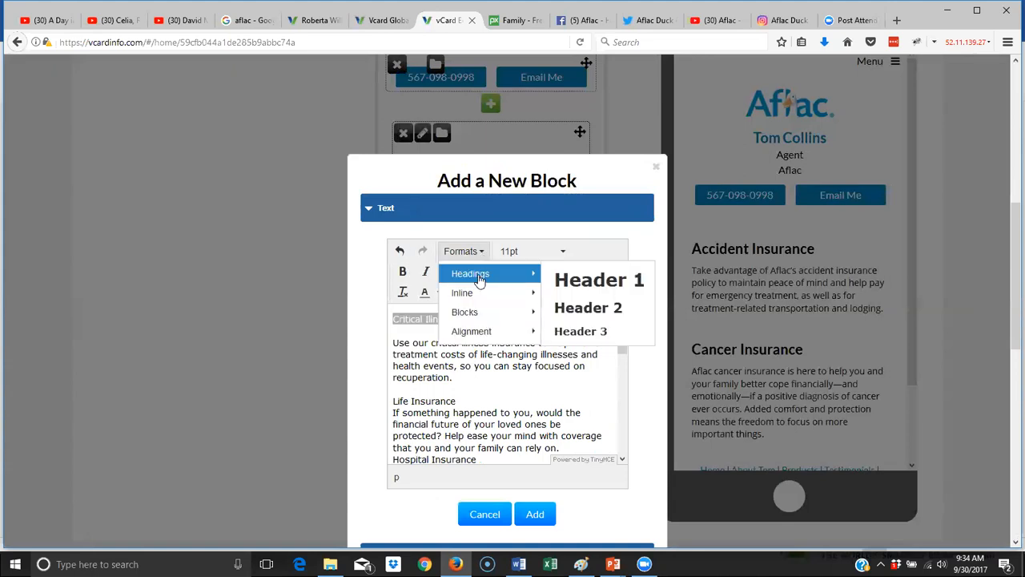
pyautogui.click(593, 308)
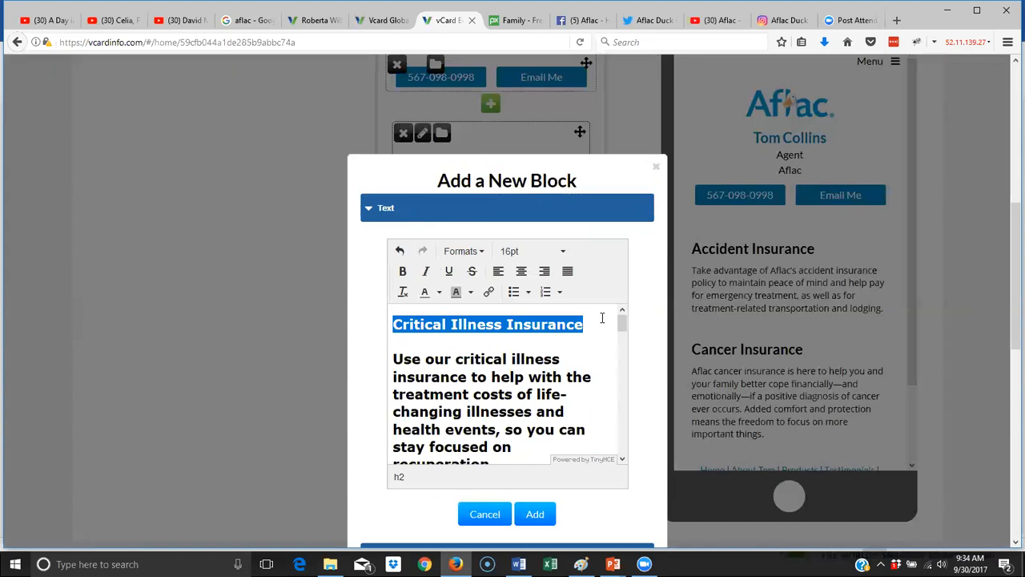
pyautogui.hotkey('ctrl', 'z')
pyautogui.moveTo(393, 400); pyautogui.dragTo(535, 552)
pyautogui.scroll(7, 610, 235)
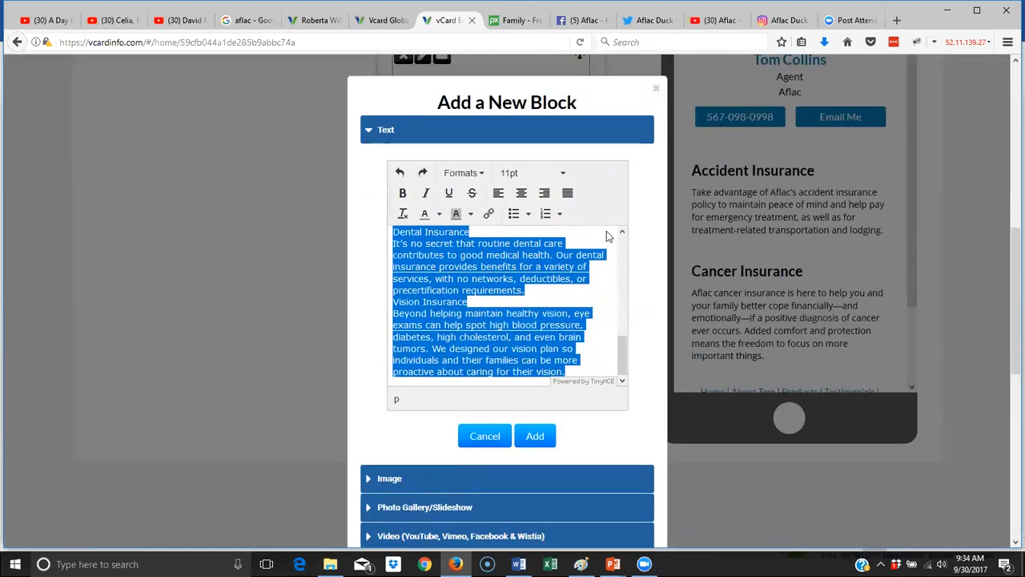
pyautogui.press('Delete')
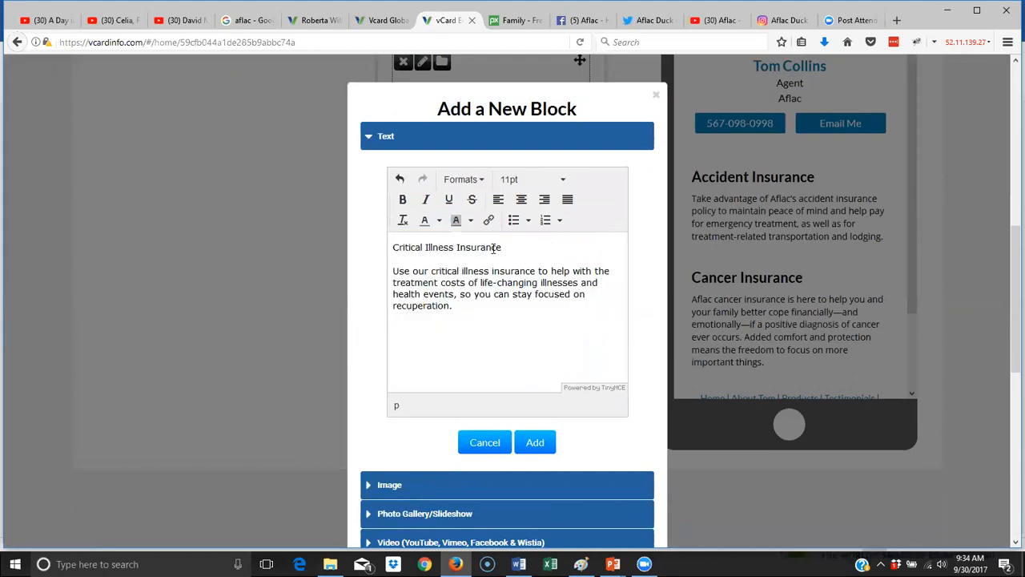
# - Put the Critical Illness Insurance title on its own line above the description
pyautogui.moveTo(507, 247); pyautogui.dragTo(390, 247)
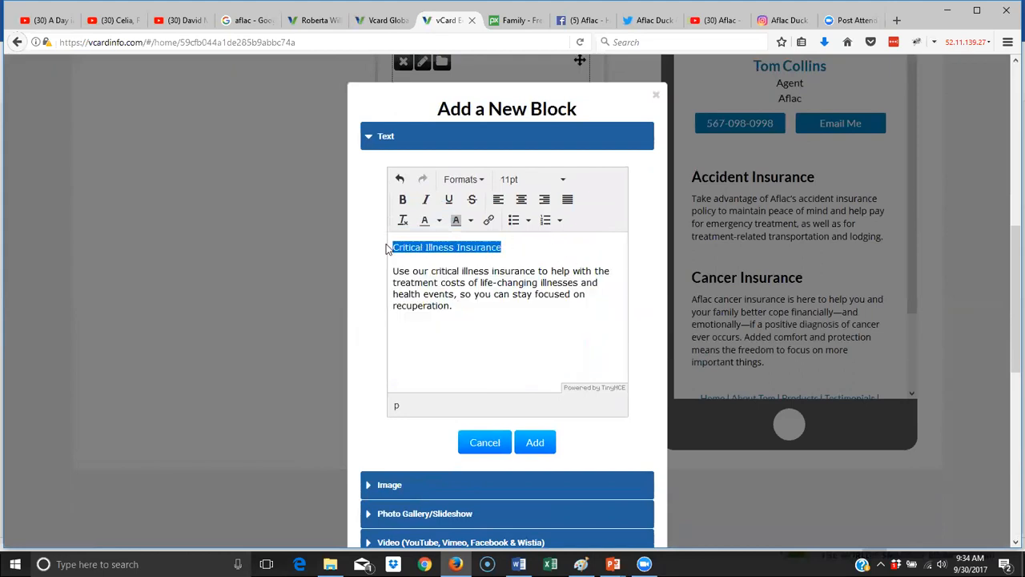
pyautogui.click(470, 178)
pyautogui.moveTo(512, 201)
pyautogui.click(600, 233)
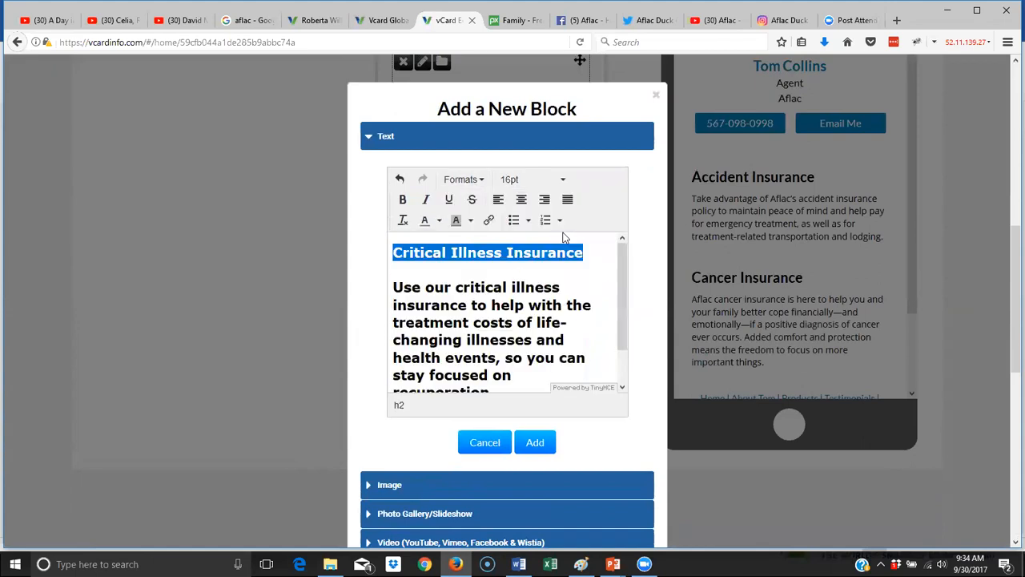
pyautogui.hotkey('ctrl', 'z')
pyautogui.click(519, 247)
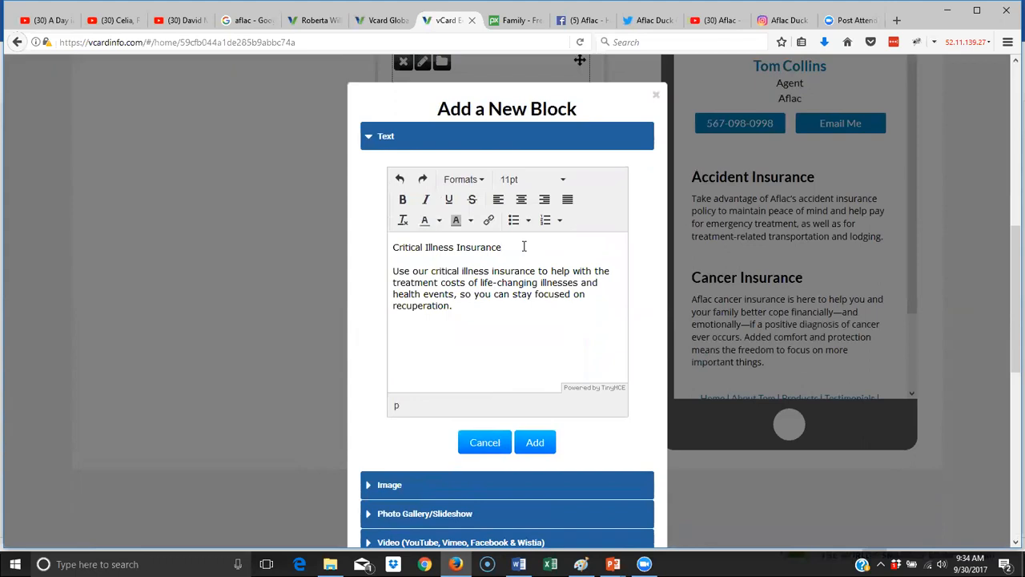
pyautogui.press('Return')
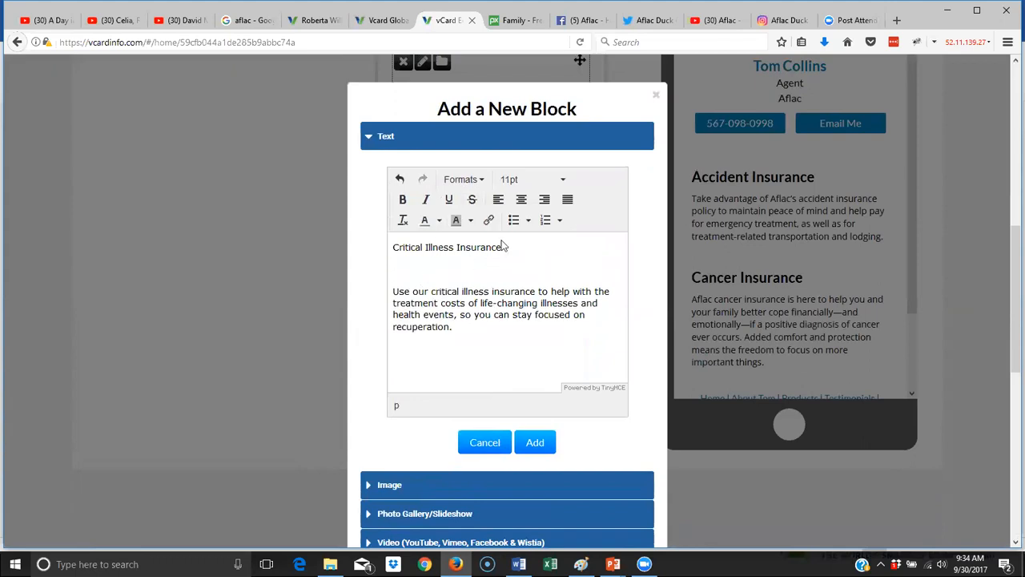
# - Make the Critical Illness Insurance title a Header 2, remove the gap below it, and add the block
pyautogui.tripleClick(503, 247)
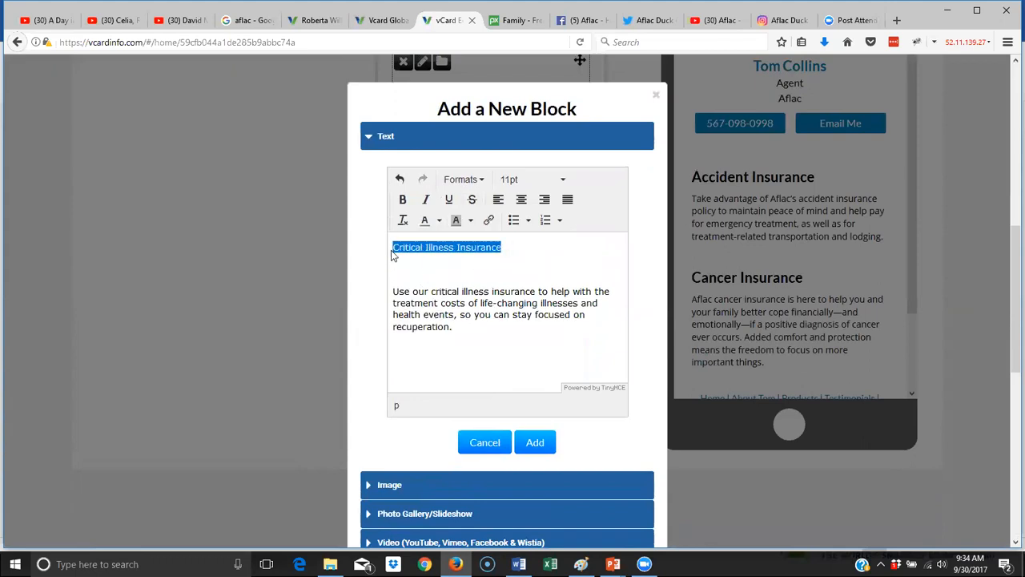
pyautogui.click(479, 180)
pyautogui.moveTo(493, 205)
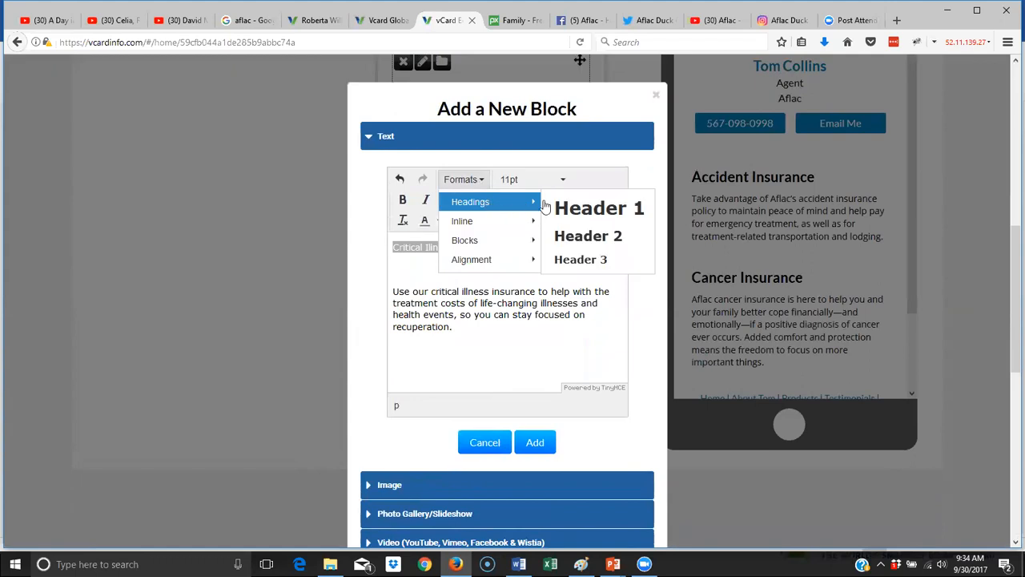
pyautogui.click(575, 236)
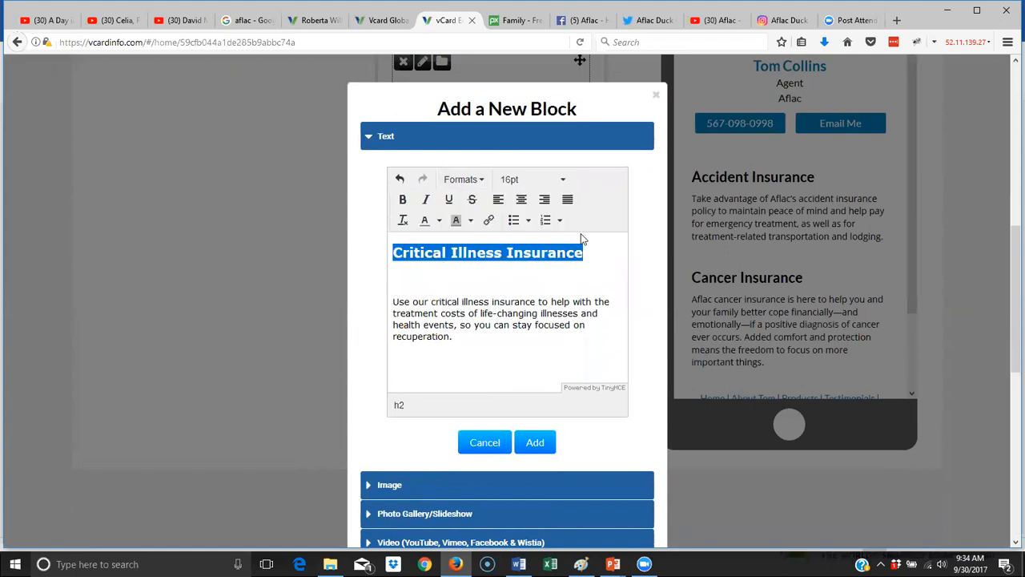
pyautogui.click(497, 291)
pyautogui.press('Delete')
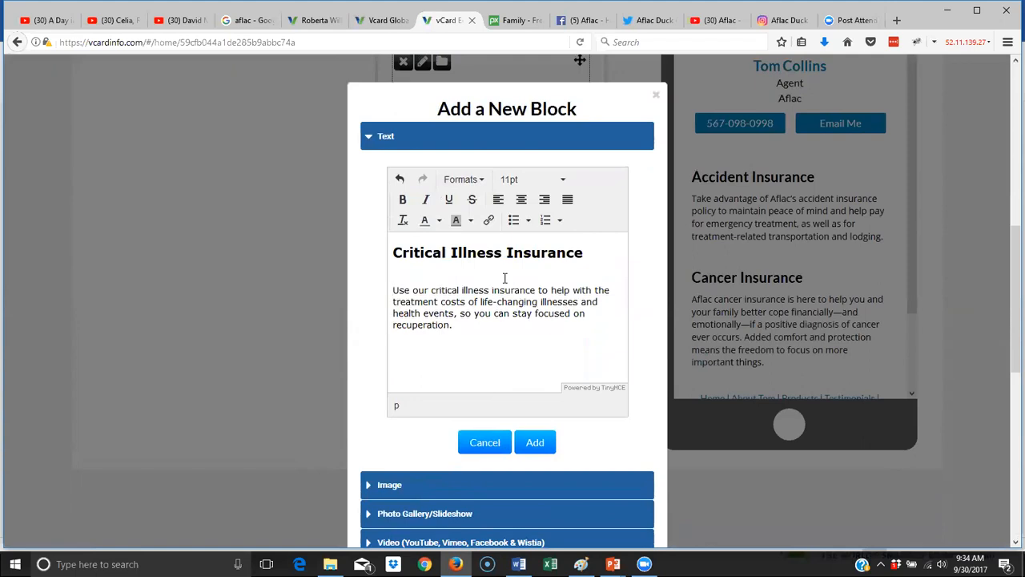
pyautogui.press('BackSpace')
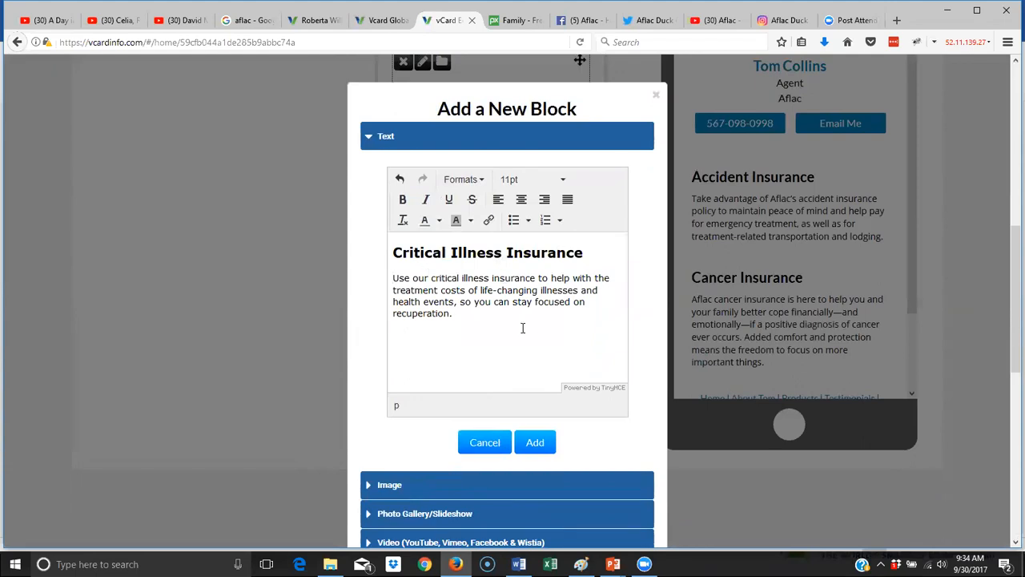
pyautogui.click(545, 444)
pyautogui.scroll(3, 682, 363)
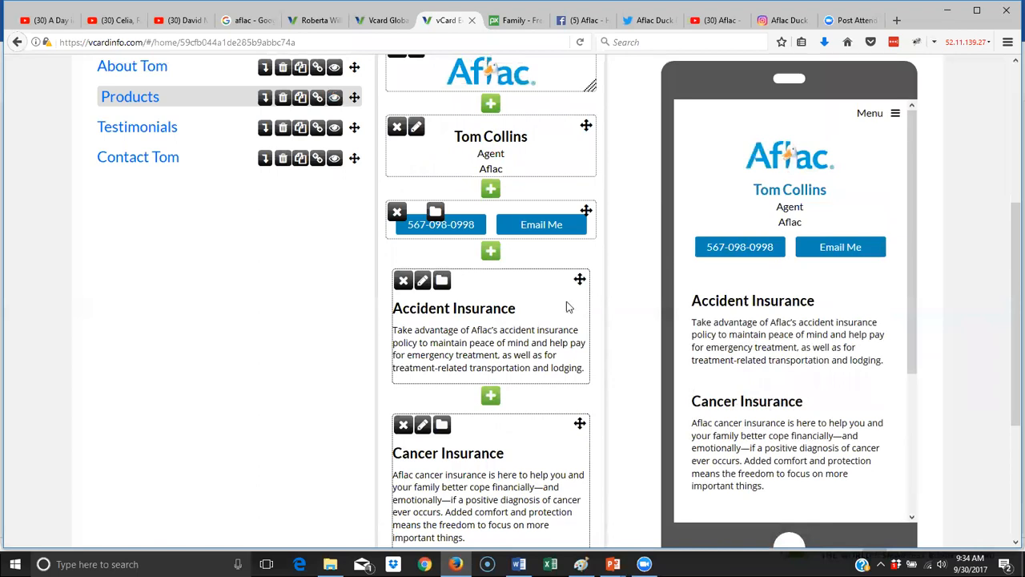
# - Create an image block, upload the JL_Aflac duck image, name the file 'life' and save
pyautogui.scroll(-2, 538, 334)
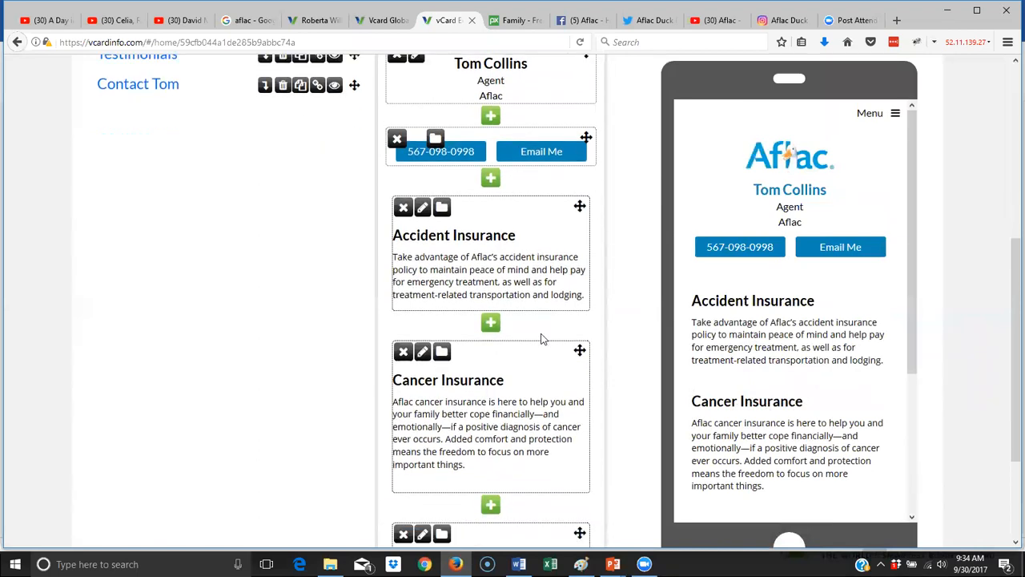
pyautogui.click(490, 322)
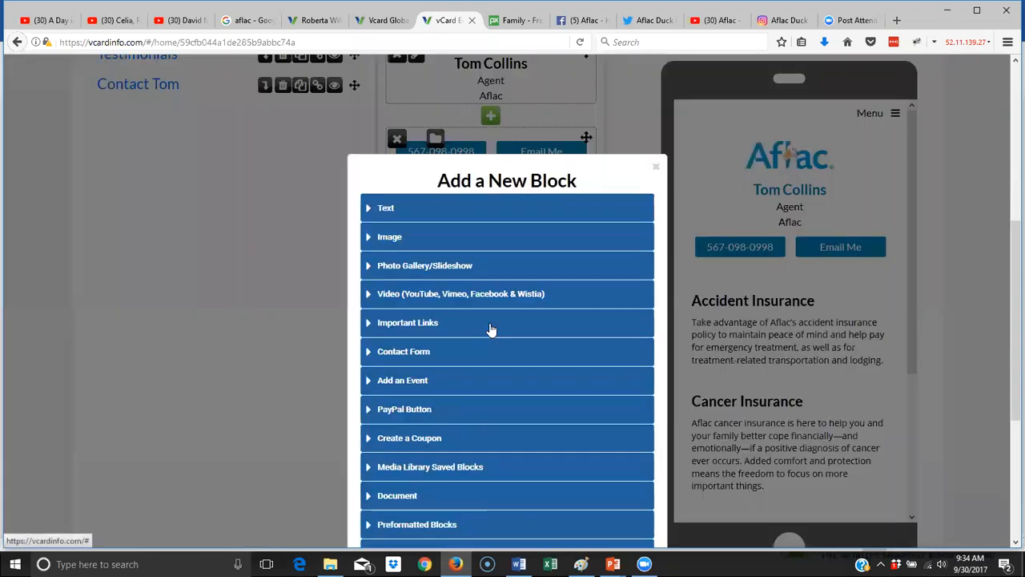
pyautogui.click(391, 235)
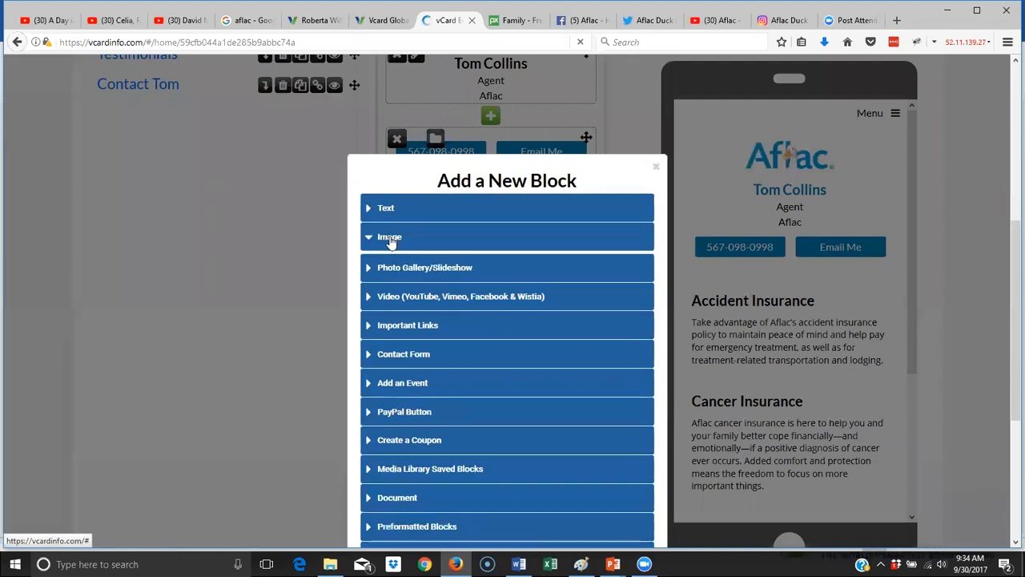
pyautogui.click(553, 318)
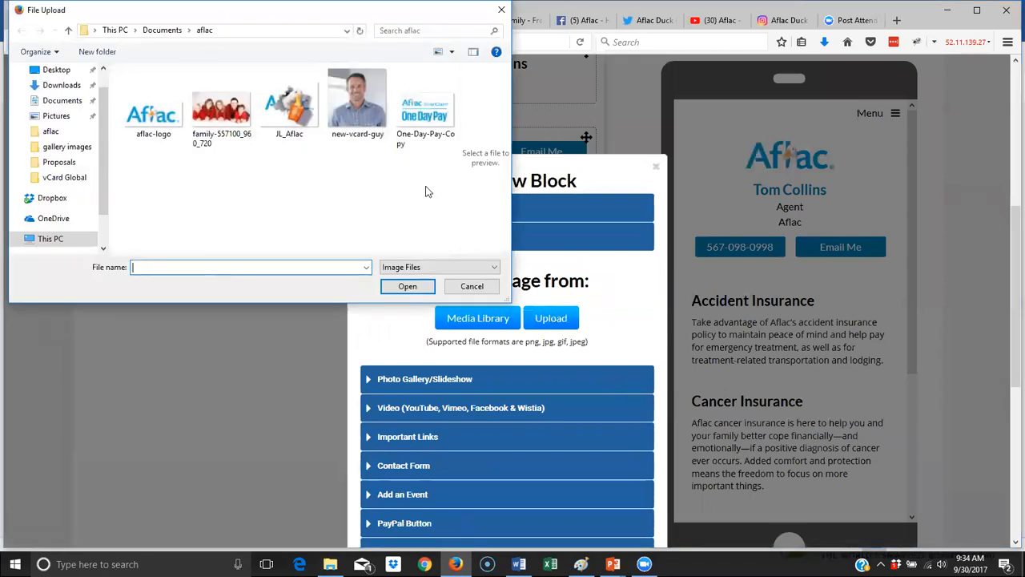
pyautogui.click(298, 119)
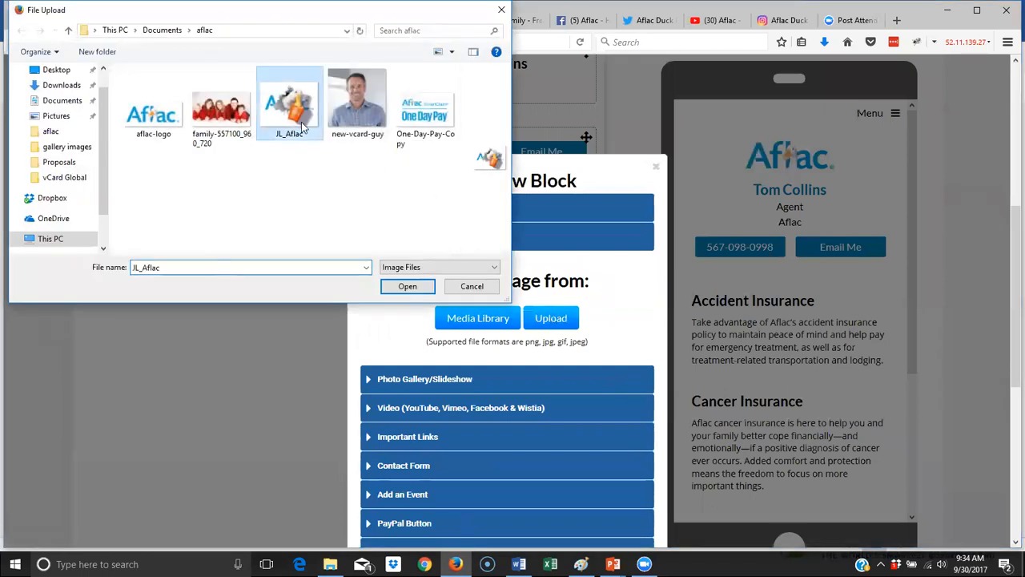
pyautogui.click(407, 286)
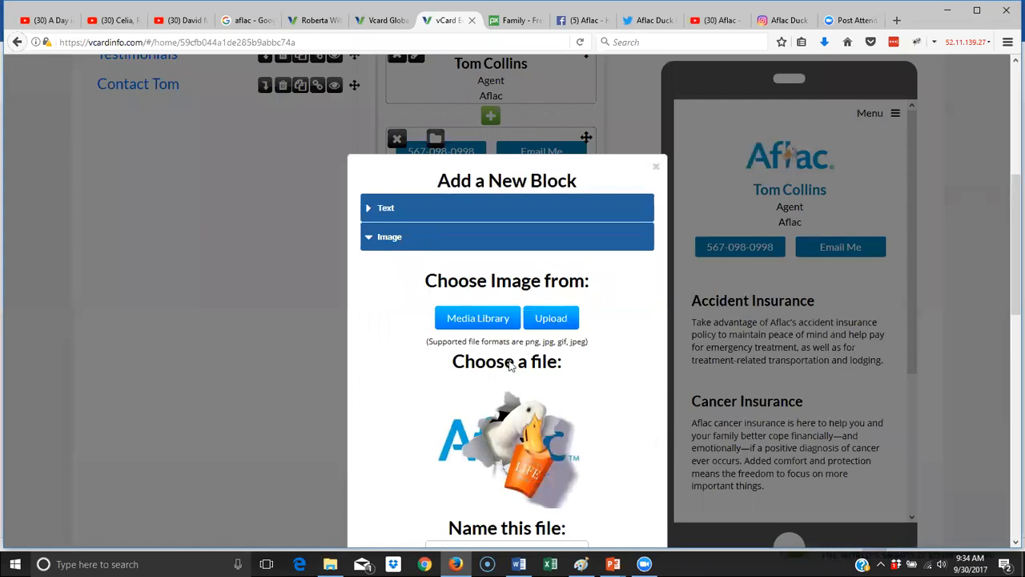
pyautogui.scroll(-3, 504, 353)
pyautogui.click(486, 328)
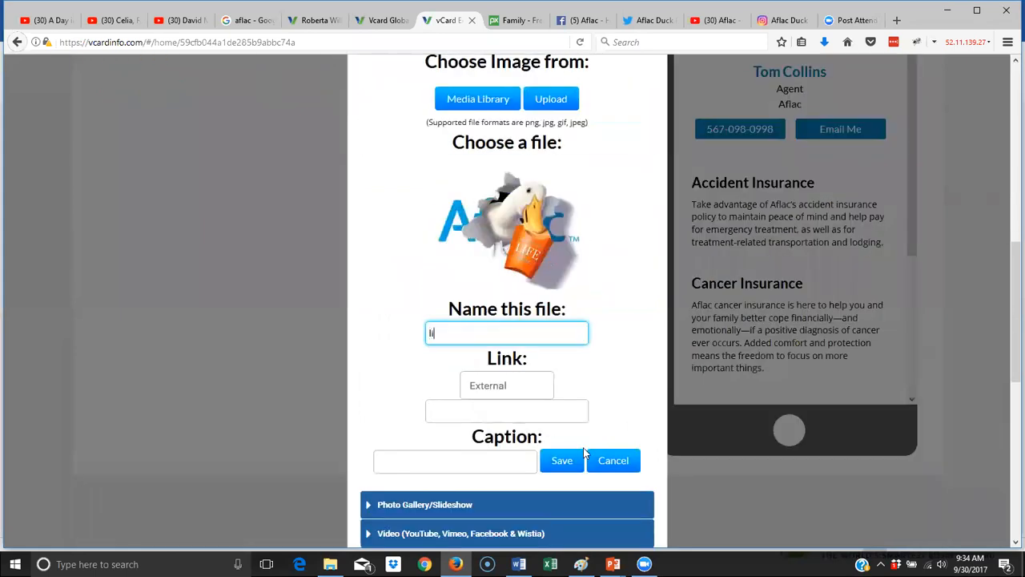
pyautogui.write('life')
pyautogui.click(579, 456)
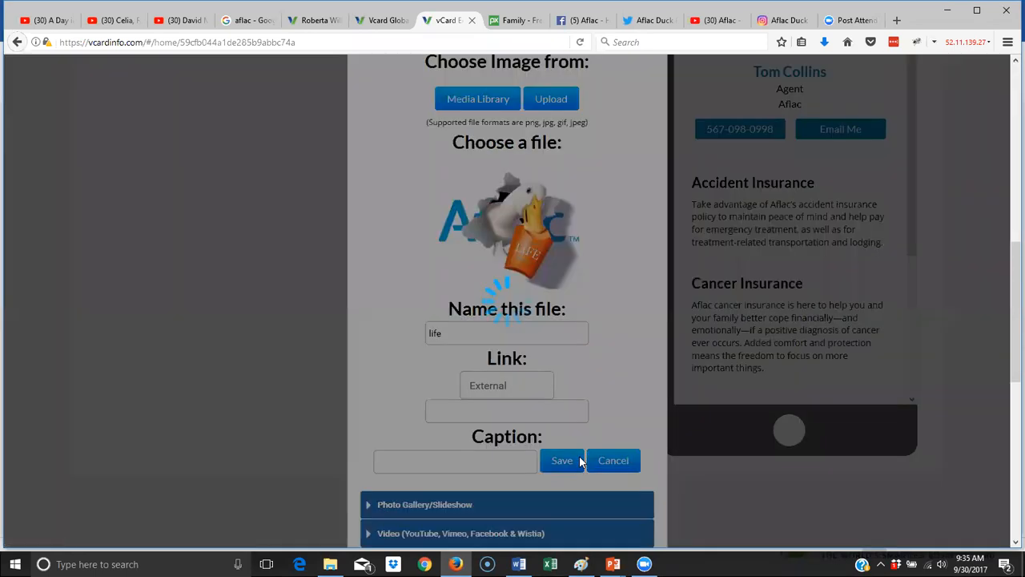
# - Drag the Critical Illness Insurance block above Cancer Insurance, then go to the Testimonials page editor
pyautogui.scroll(-3, 526, 420)
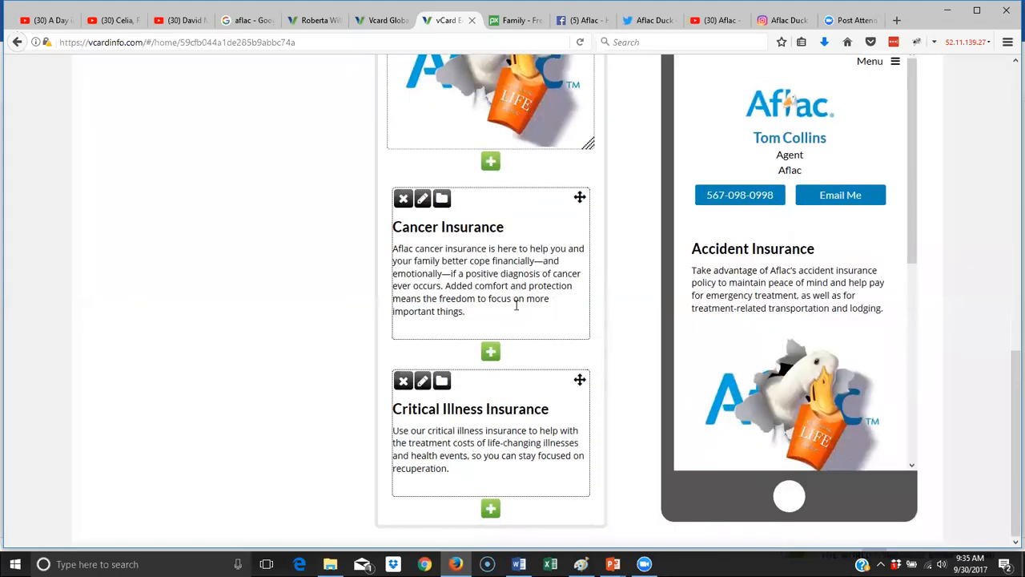
pyautogui.scroll(5, 640, 322)
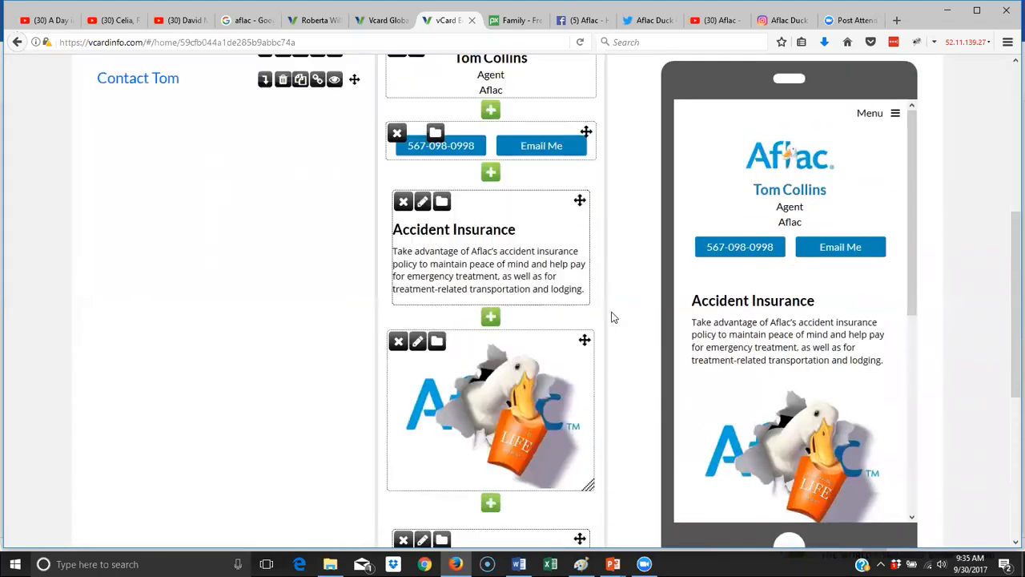
pyautogui.scroll(2, 611, 318)
pyautogui.moveTo(908, 291); pyautogui.dragTo(936, 481)
pyautogui.scroll(-5, 504, 369)
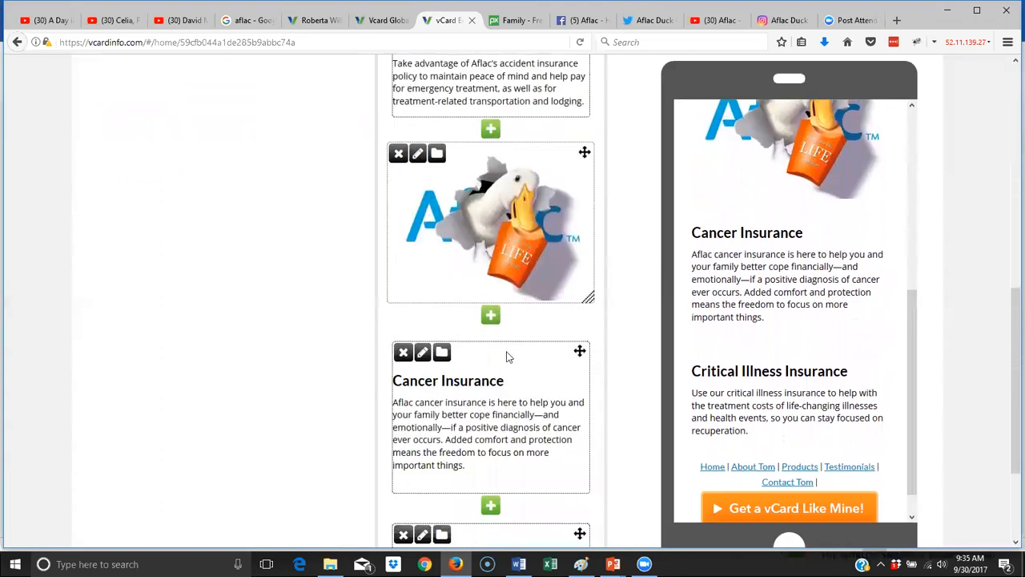
pyautogui.scroll(-1, 509, 360)
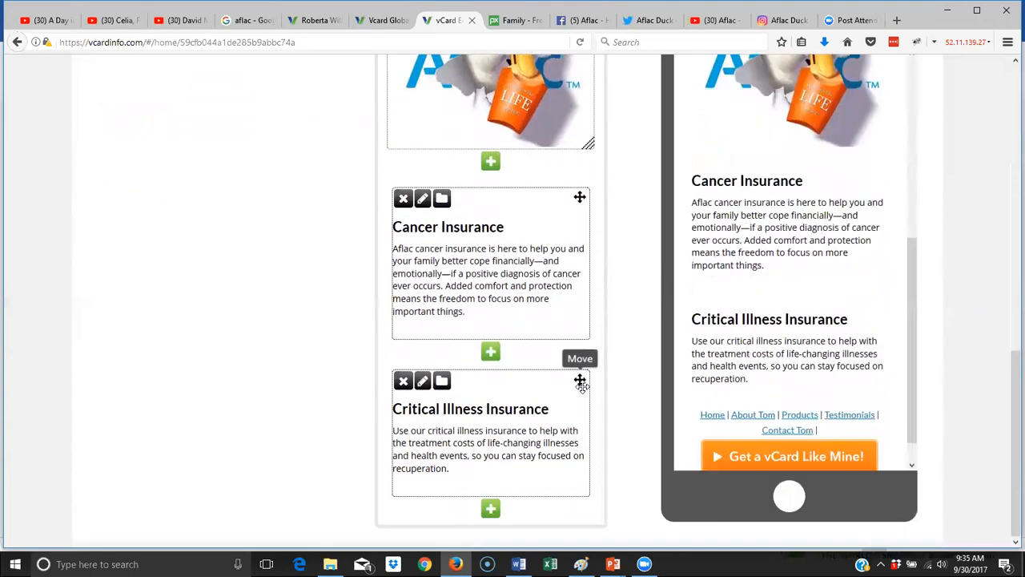
pyautogui.moveTo(582, 384); pyautogui.dragTo(549, 216)
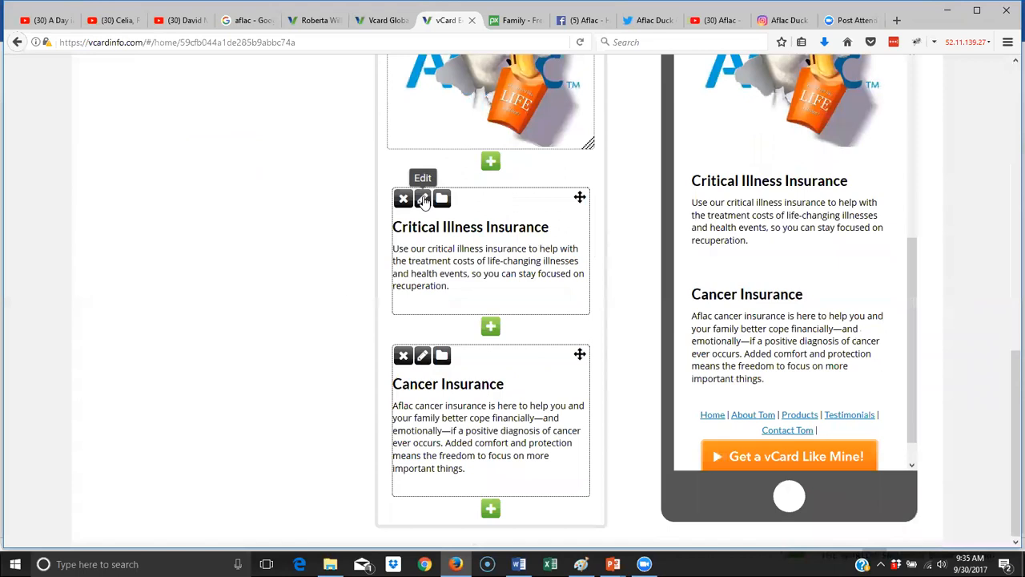
pyautogui.scroll(10, 370, 200)
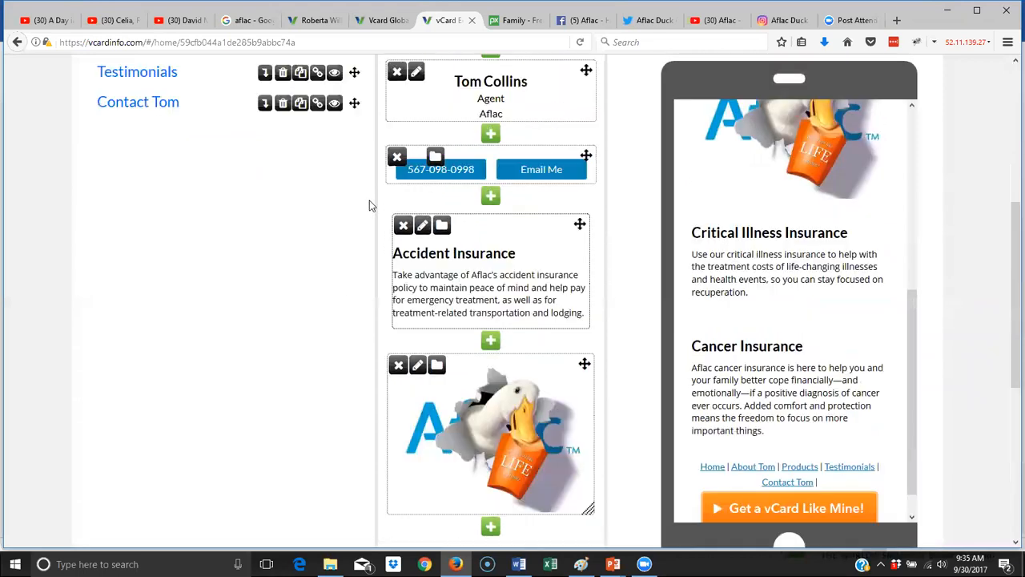
pyautogui.click(158, 293)
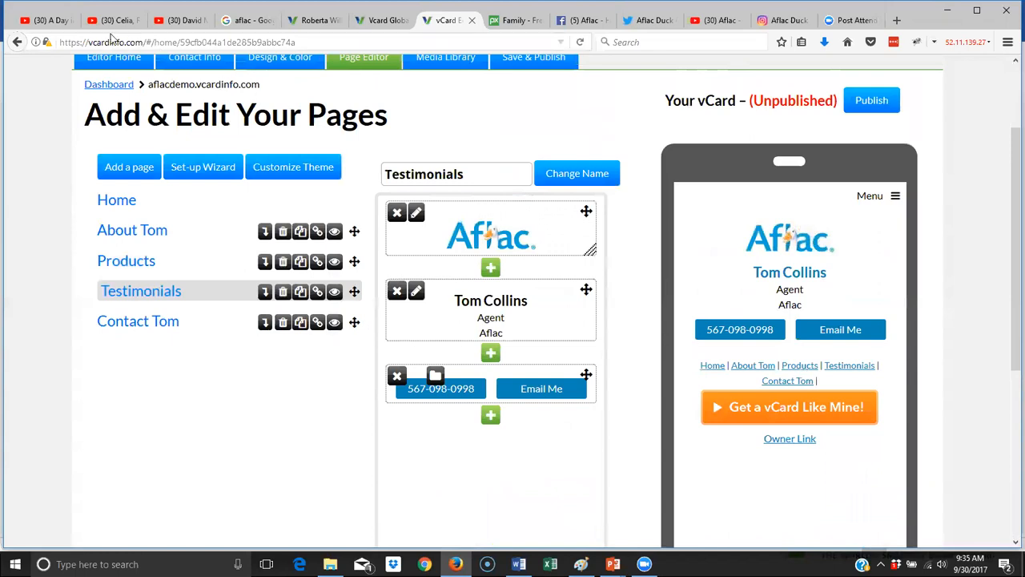
# - Copy the iframe embed code of the Celia, Real Aflac Stories video with suggested videos disabled
pyautogui.click(50, 20)
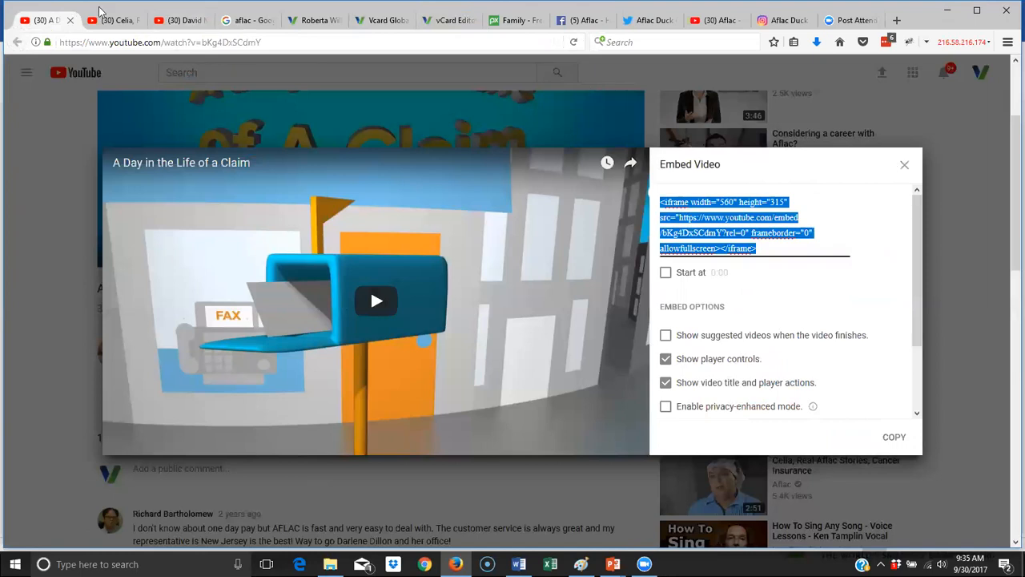
pyautogui.click(126, 22)
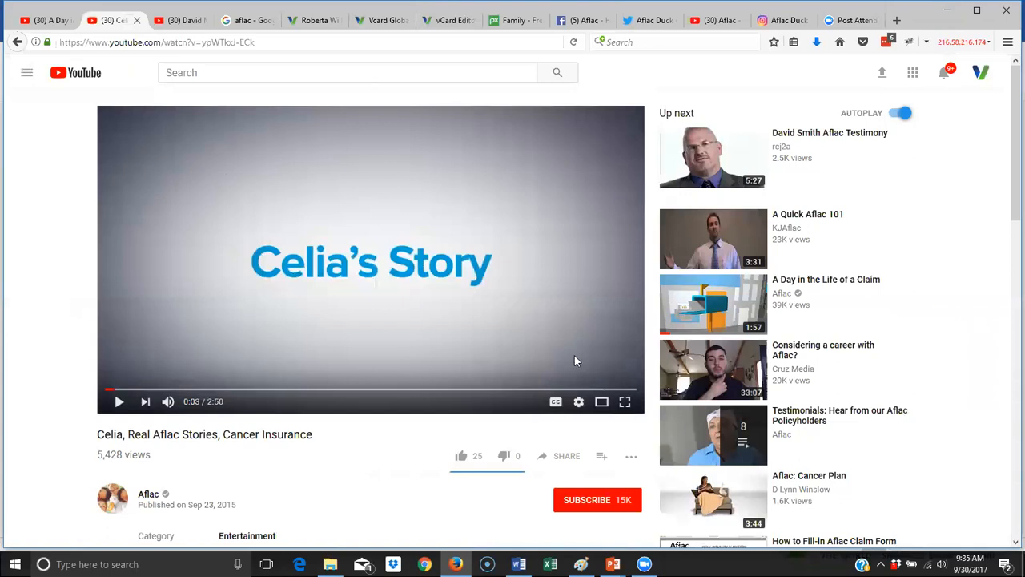
pyautogui.scroll(-2, 574, 361)
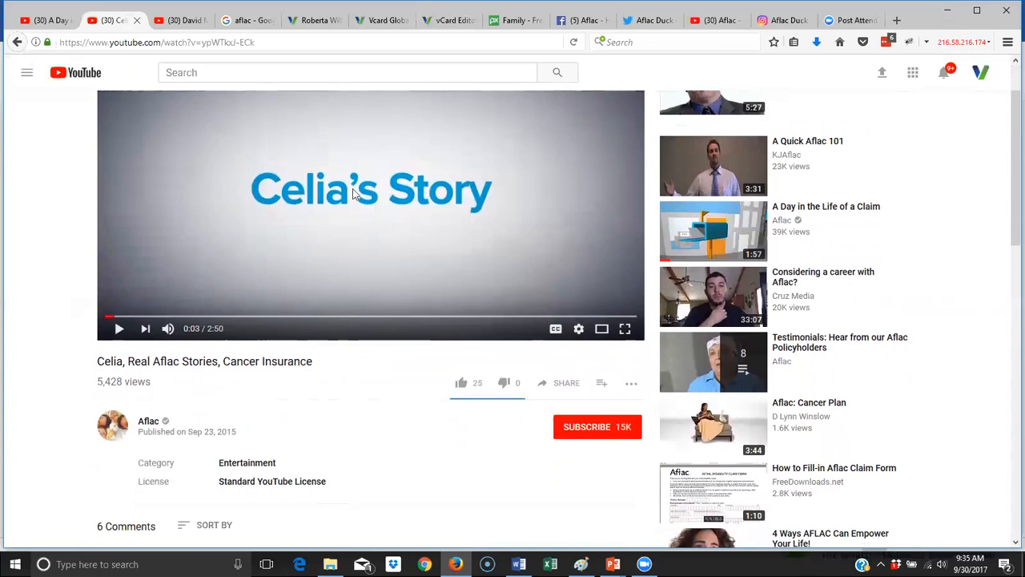
pyautogui.click(557, 384)
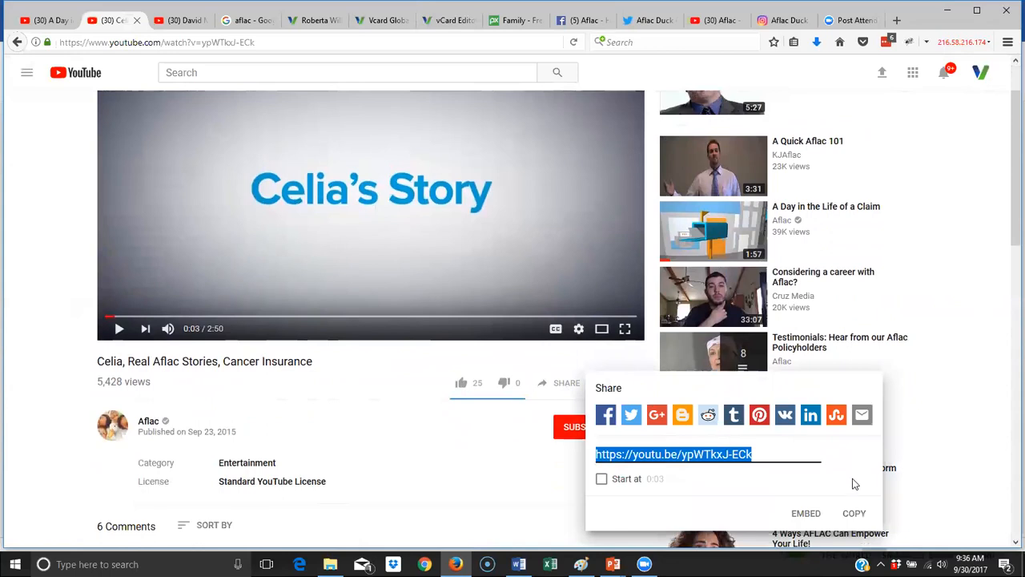
pyautogui.click(810, 516)
pyautogui.click(666, 319)
pyautogui.moveTo(704, 250); pyautogui.dragTo(646, 206)
pyautogui.rightClick(697, 218)
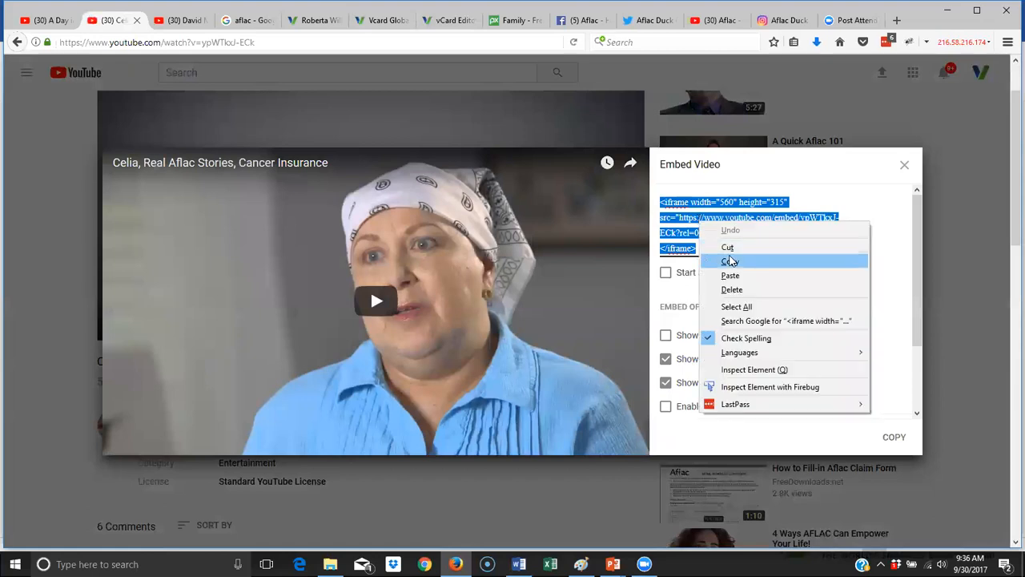
pyautogui.click(736, 264)
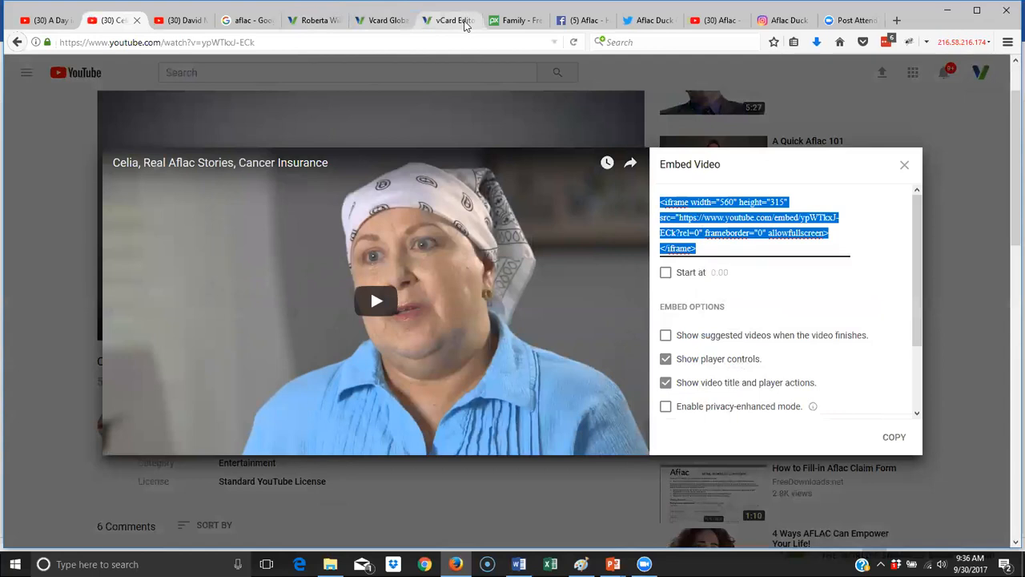
pyautogui.click(465, 21)
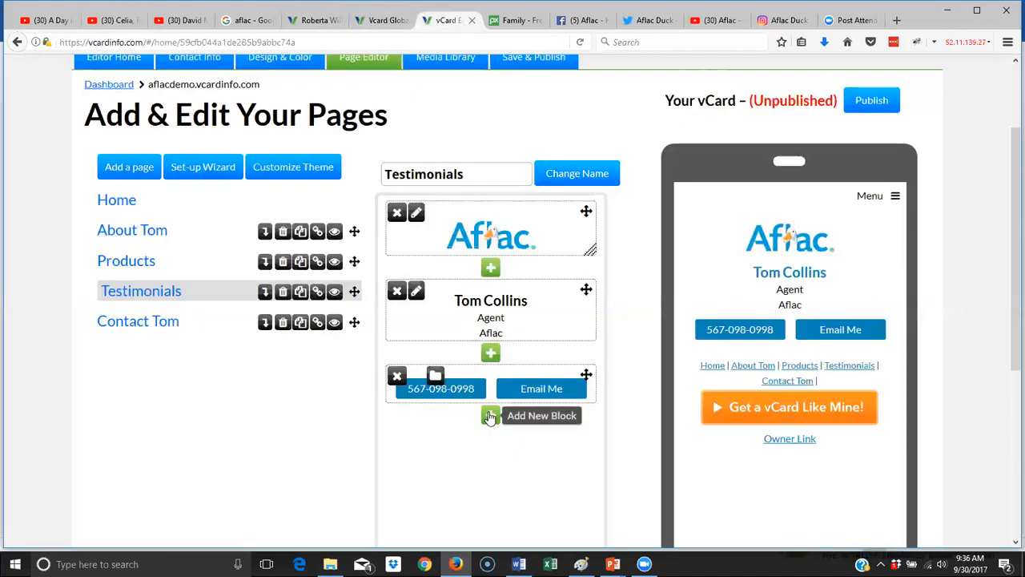
# - Add a video block to the Testimonials page using the pasted Celia embed code
pyautogui.click(490, 415)
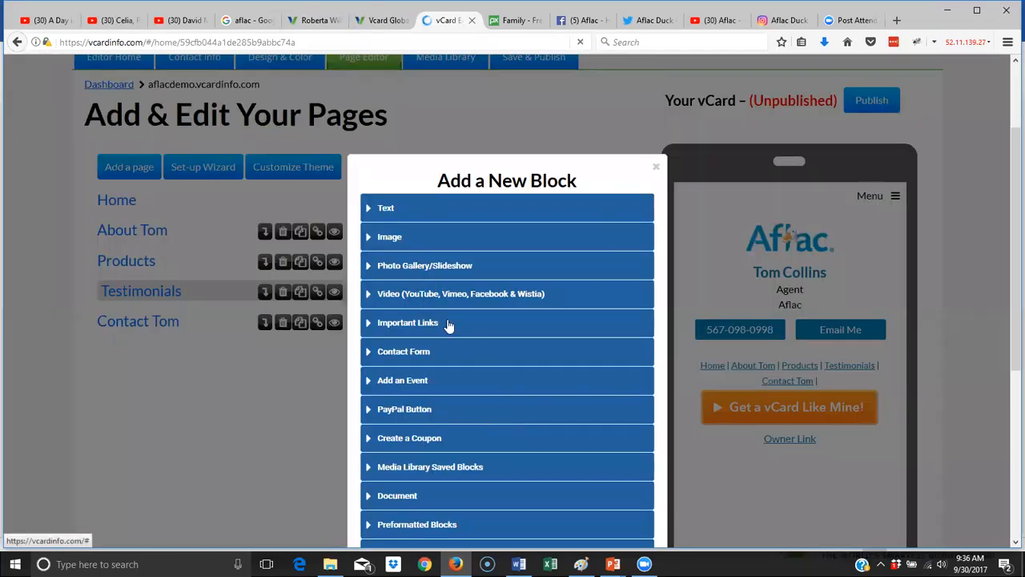
pyautogui.click(469, 296)
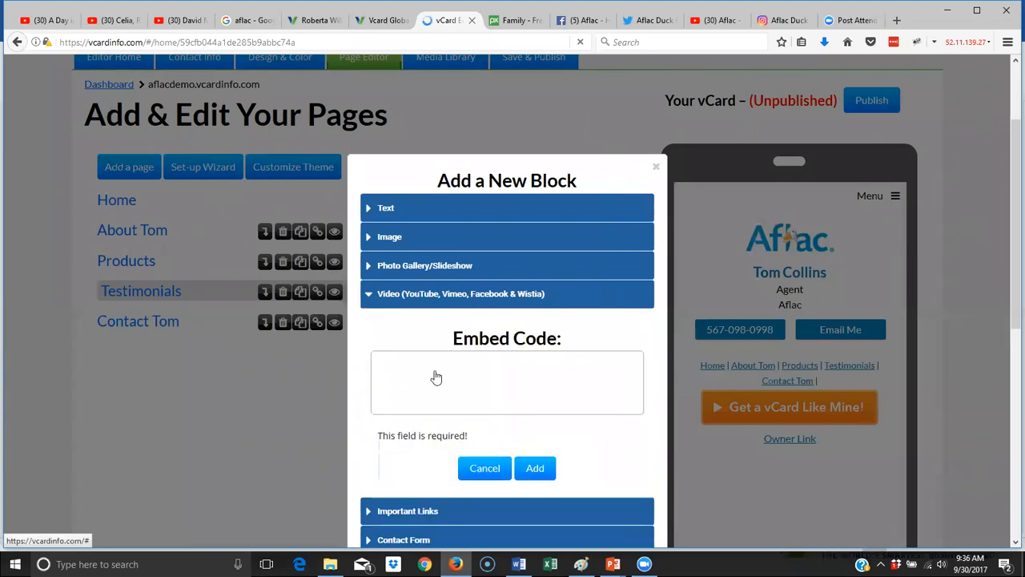
pyautogui.rightClick(428, 382)
pyautogui.click(487, 441)
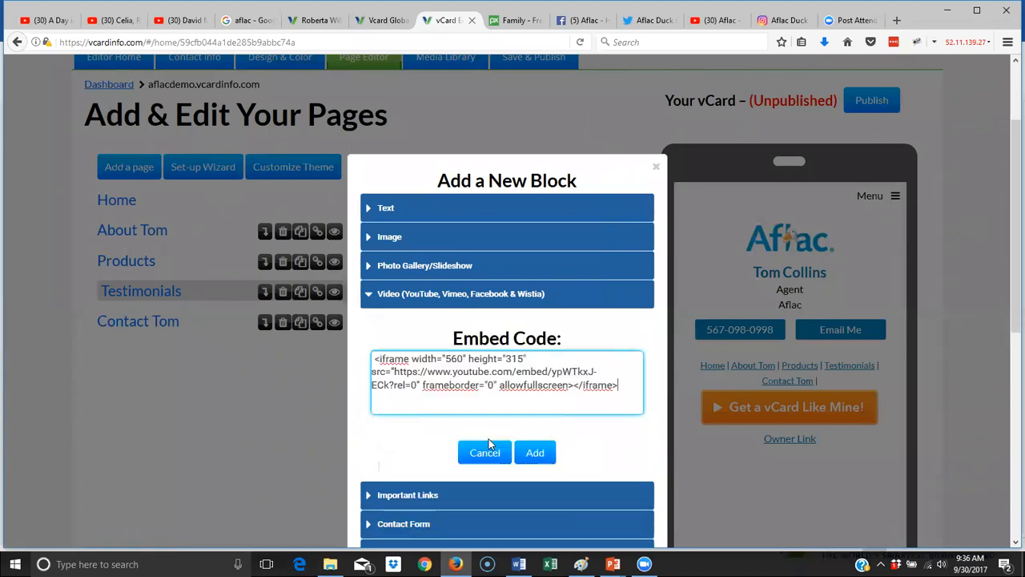
pyautogui.click(533, 451)
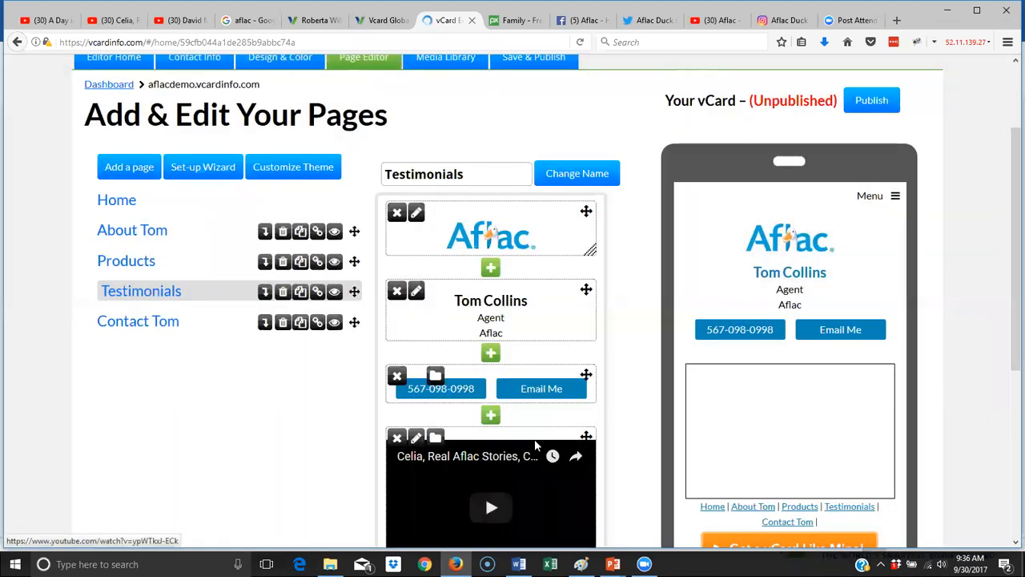
# - Add a centered 'Customer Testimonials' text block formatted as Header 2
pyautogui.scroll(-3, 534, 401)
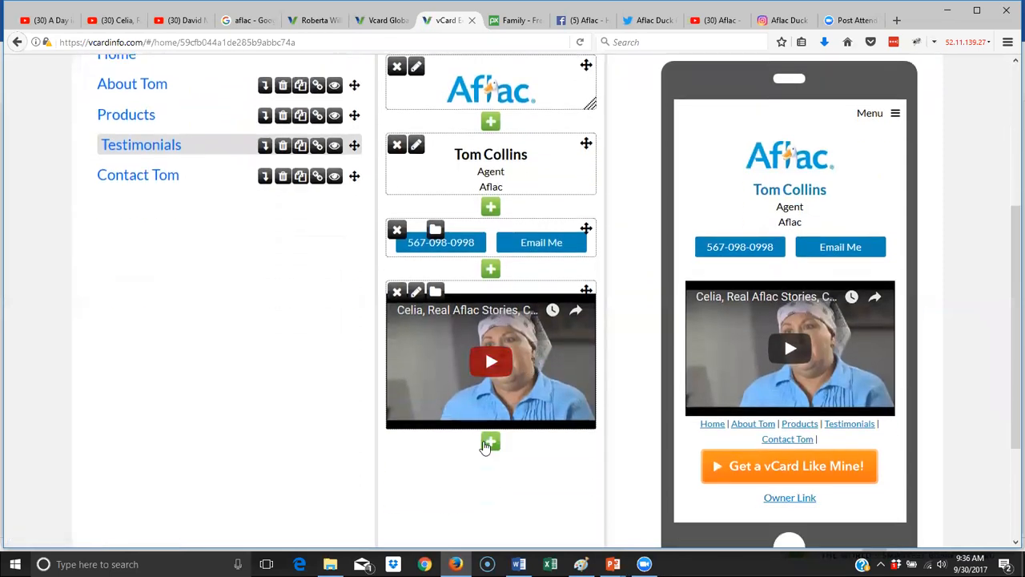
pyautogui.click(490, 269)
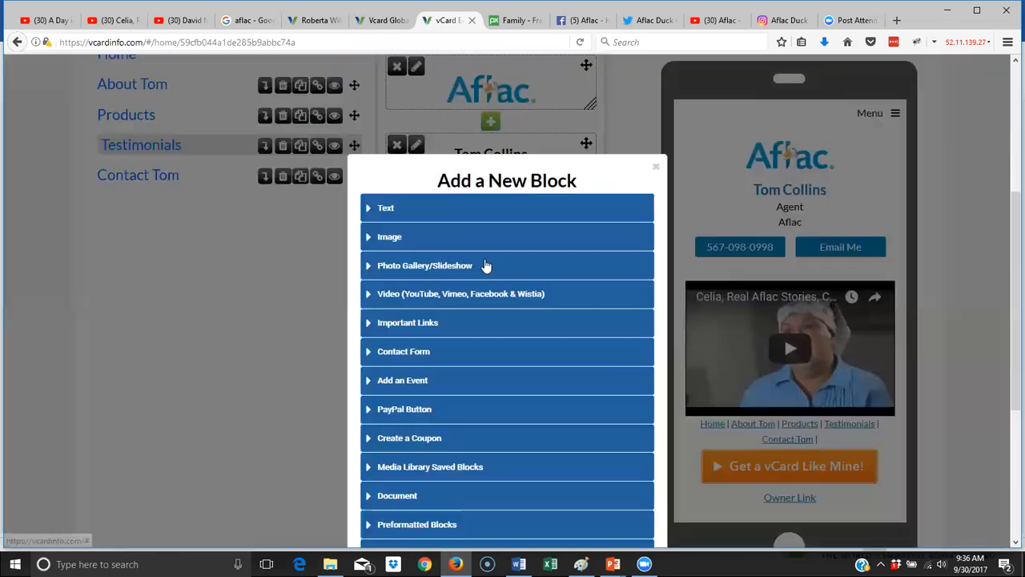
pyautogui.doubleClick(383, 213)
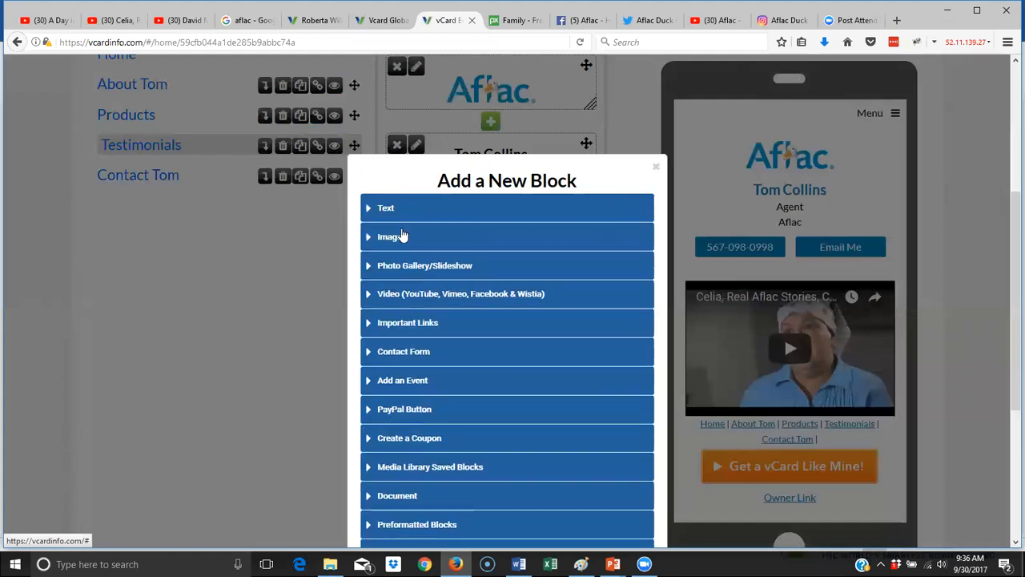
pyautogui.click(397, 217)
pyautogui.write('c')
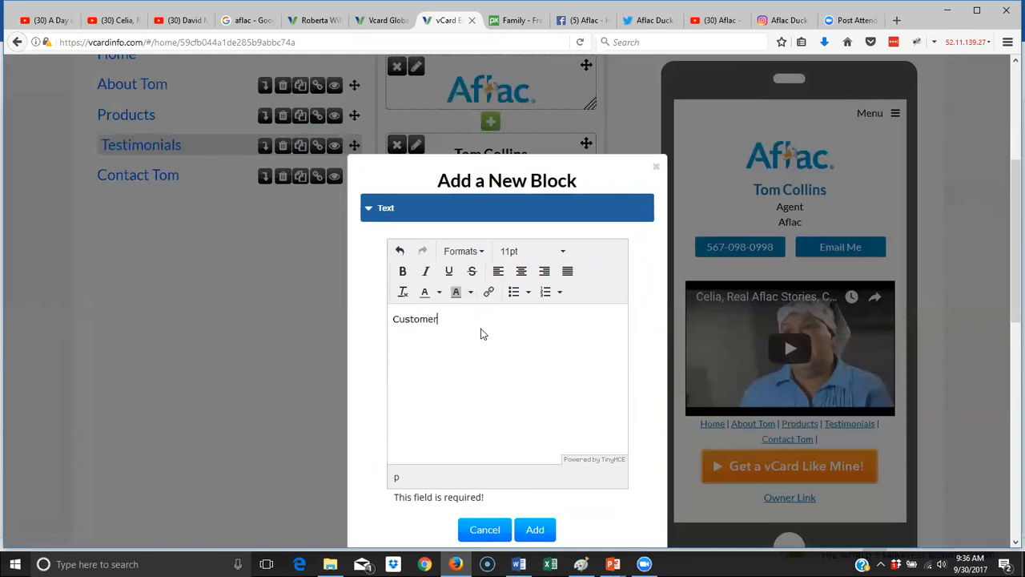
pyautogui.write('ustomer Testimonials')
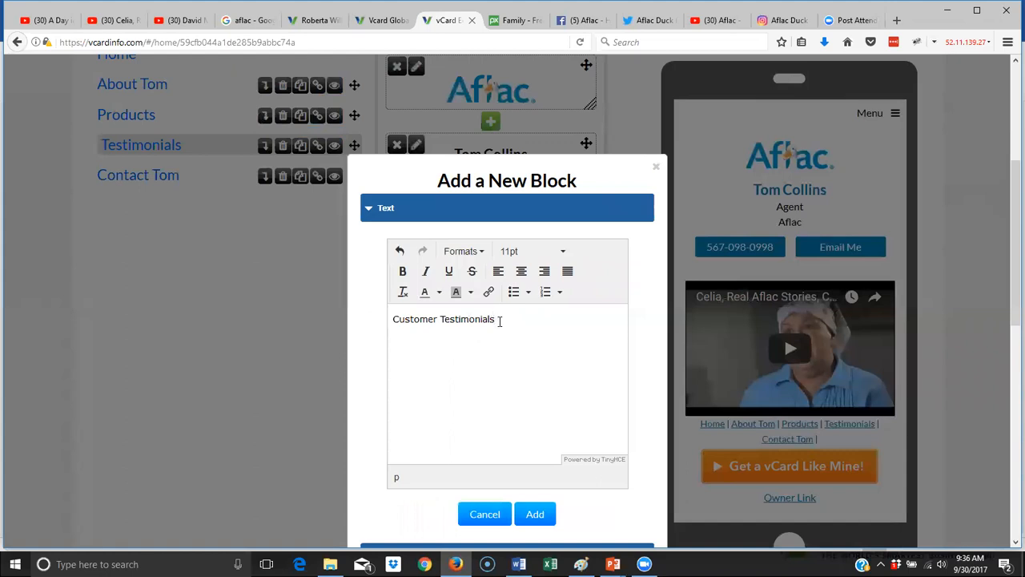
pyautogui.moveTo(498, 321); pyautogui.dragTo(366, 323)
pyautogui.click(469, 251)
pyautogui.moveTo(488, 280)
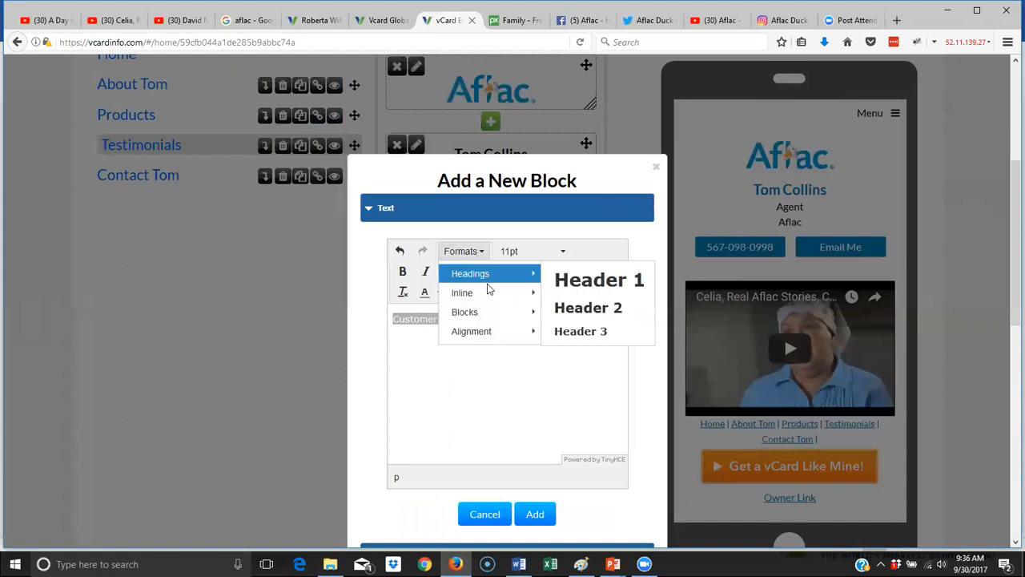
pyautogui.click(588, 308)
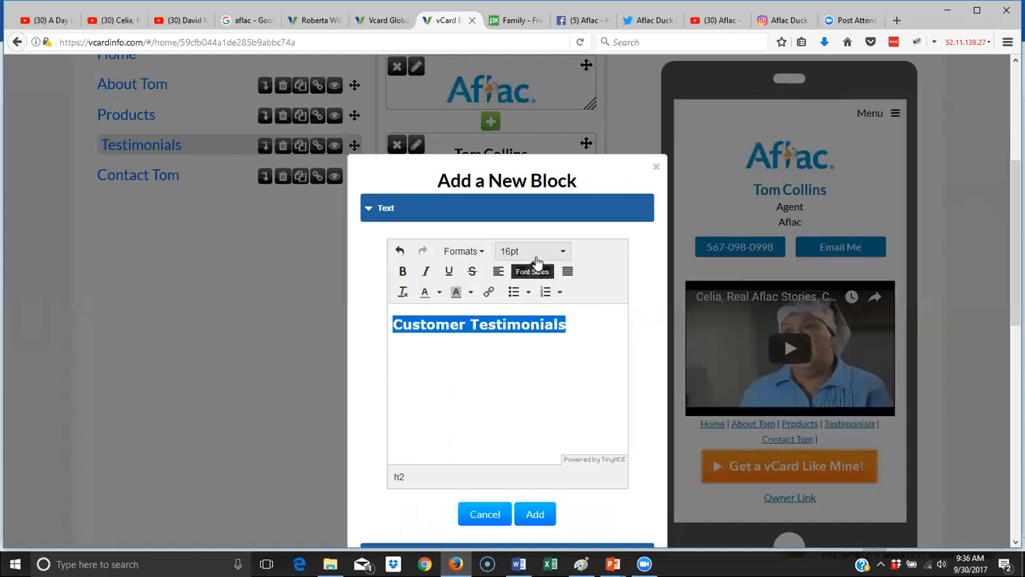
pyautogui.click(521, 271)
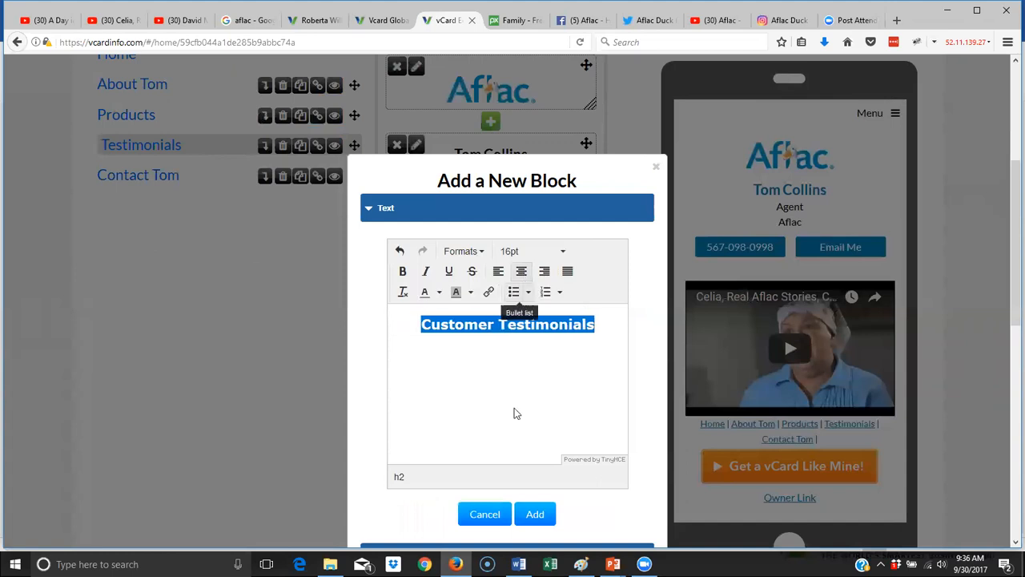
pyautogui.click(541, 515)
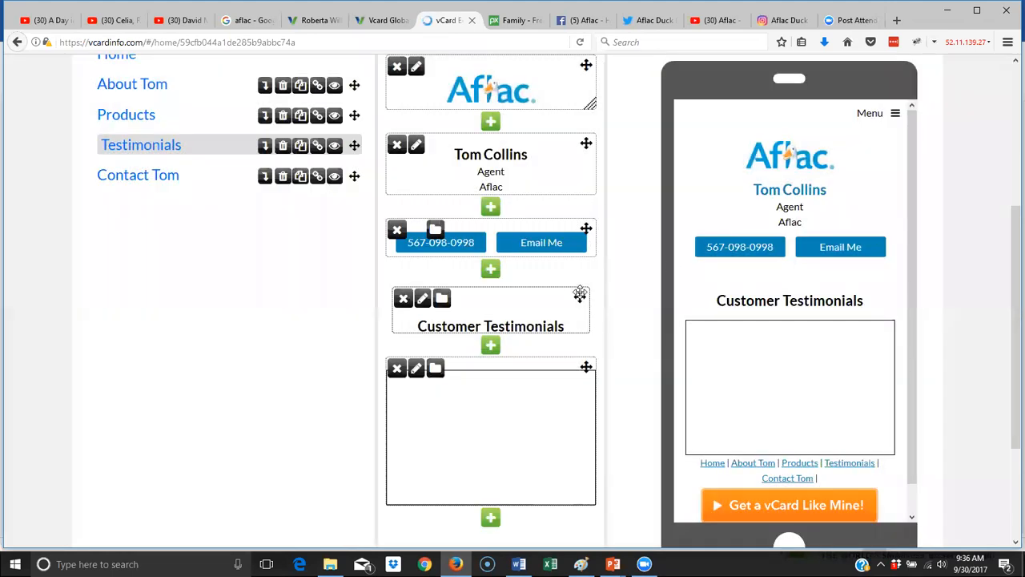
# - Start a second video block and go to the second testimonial video
pyautogui.scroll(-3, 528, 336)
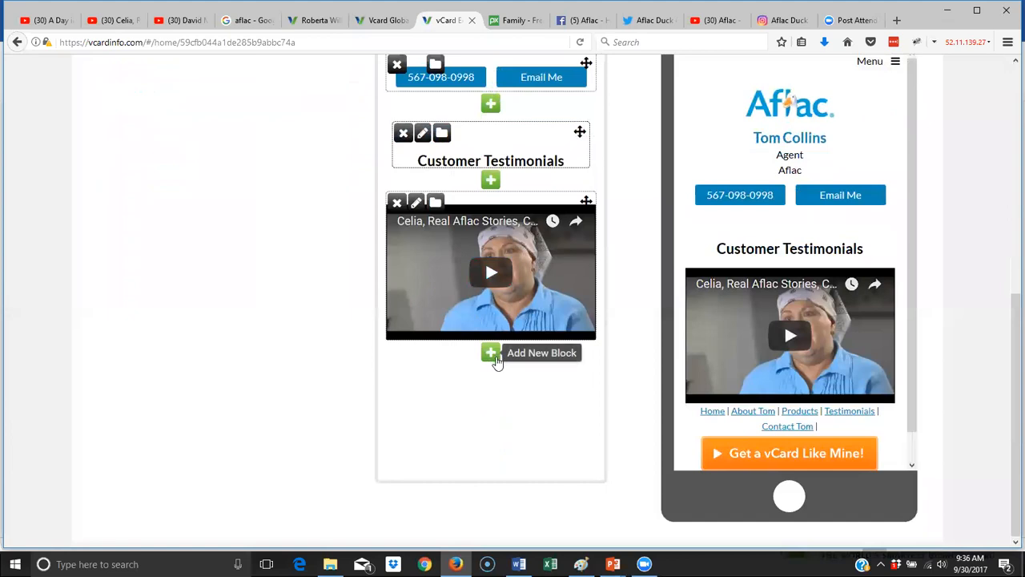
pyautogui.click(492, 357)
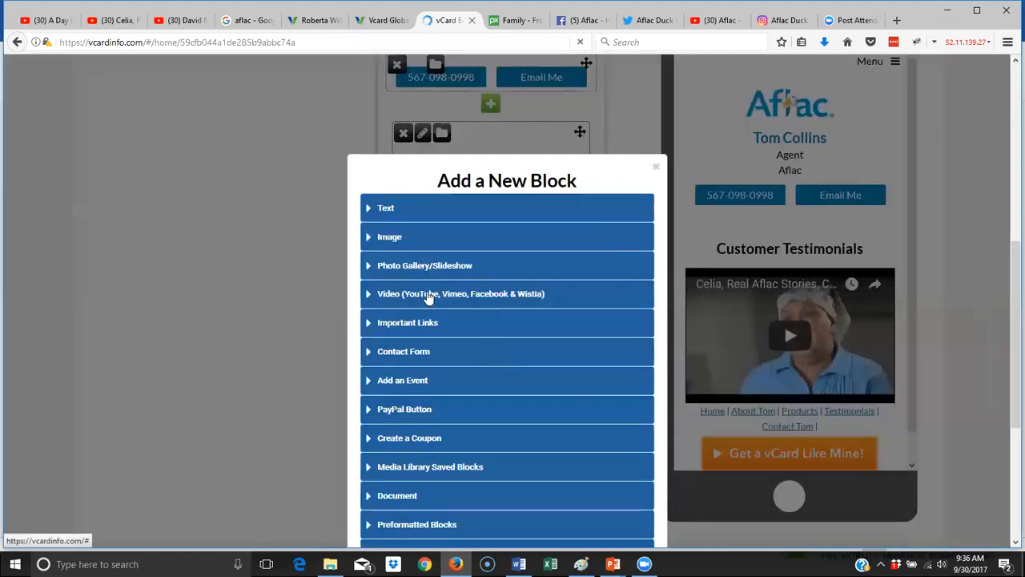
pyautogui.click(443, 303)
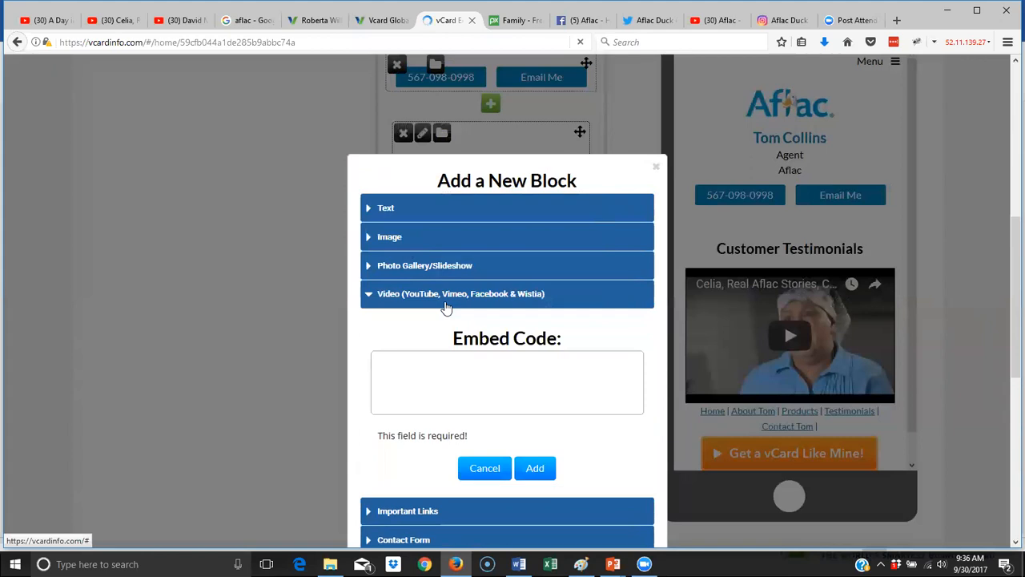
pyautogui.click(183, 22)
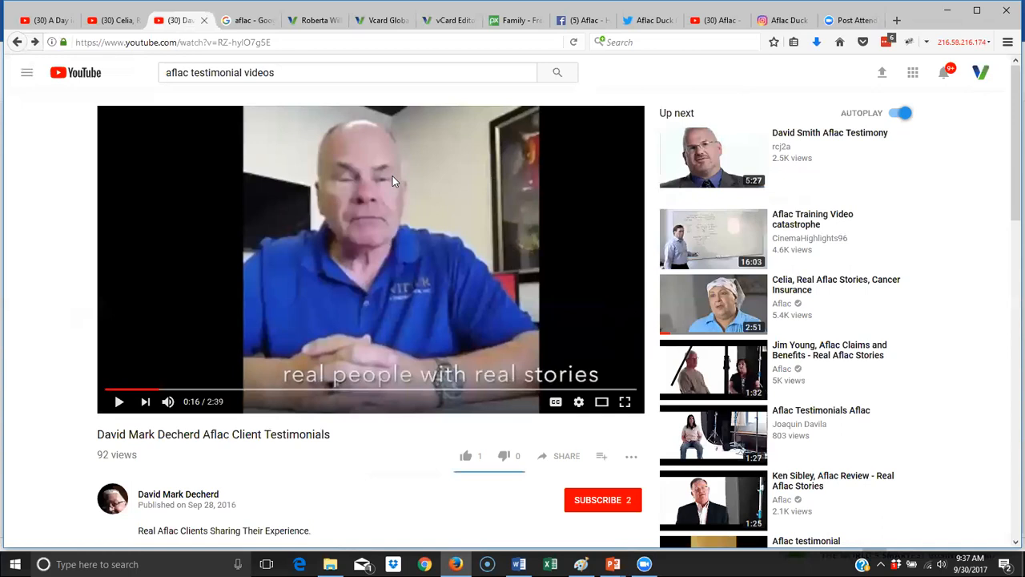
# - Copy the Aflac Client Testimonials video's iframe embed code with suggested videos disabled
pyautogui.click(561, 461)
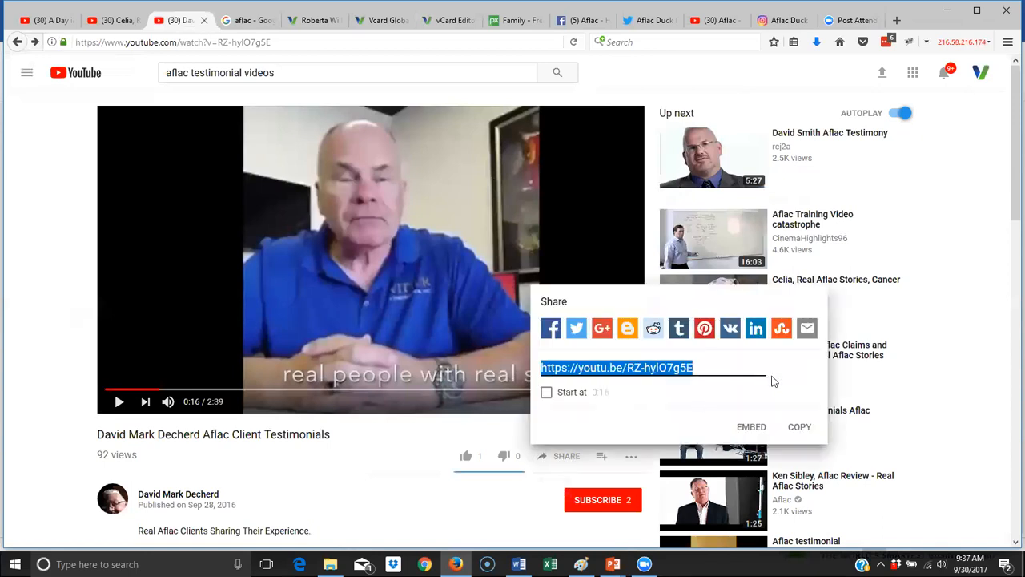
pyautogui.click(751, 427)
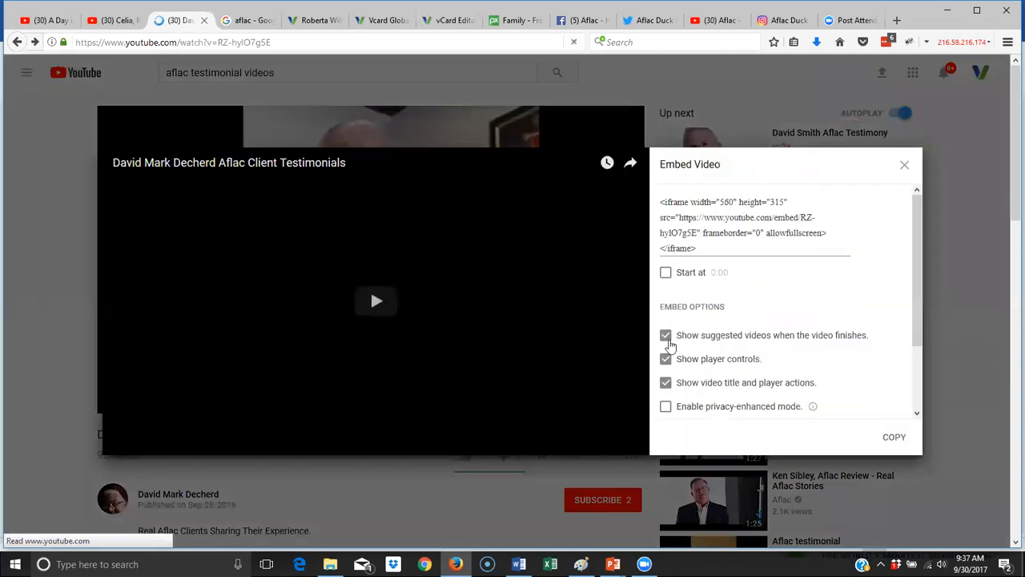
pyautogui.click(668, 339)
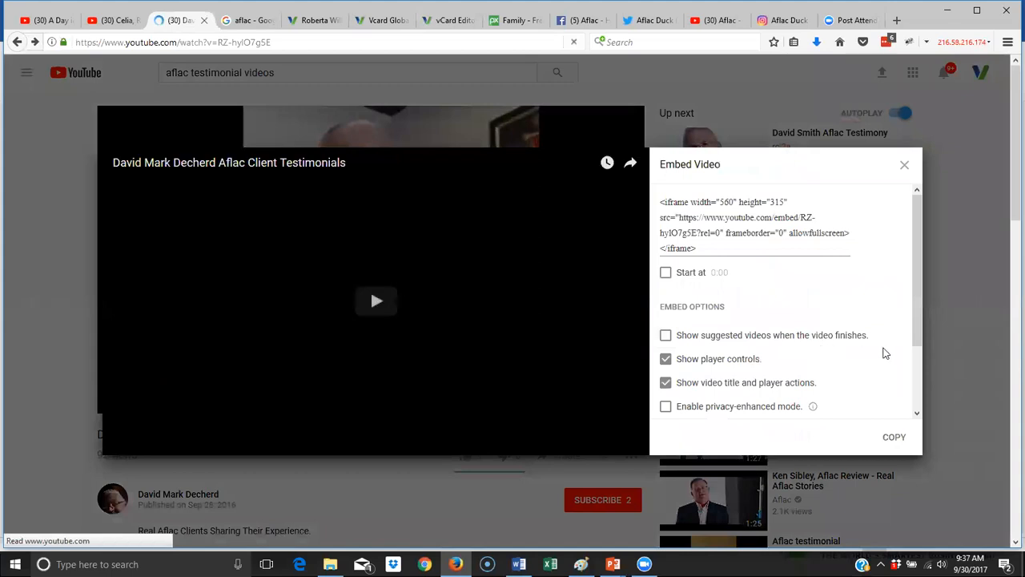
pyautogui.moveTo(701, 251); pyautogui.dragTo(662, 206)
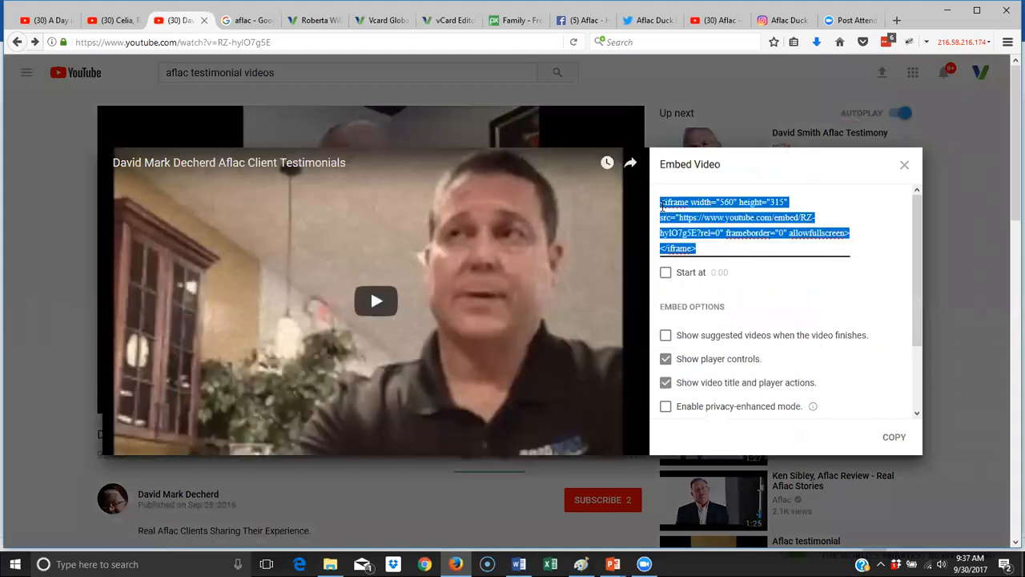
pyautogui.rightClick(692, 210)
pyautogui.click(742, 250)
pyautogui.click(451, 20)
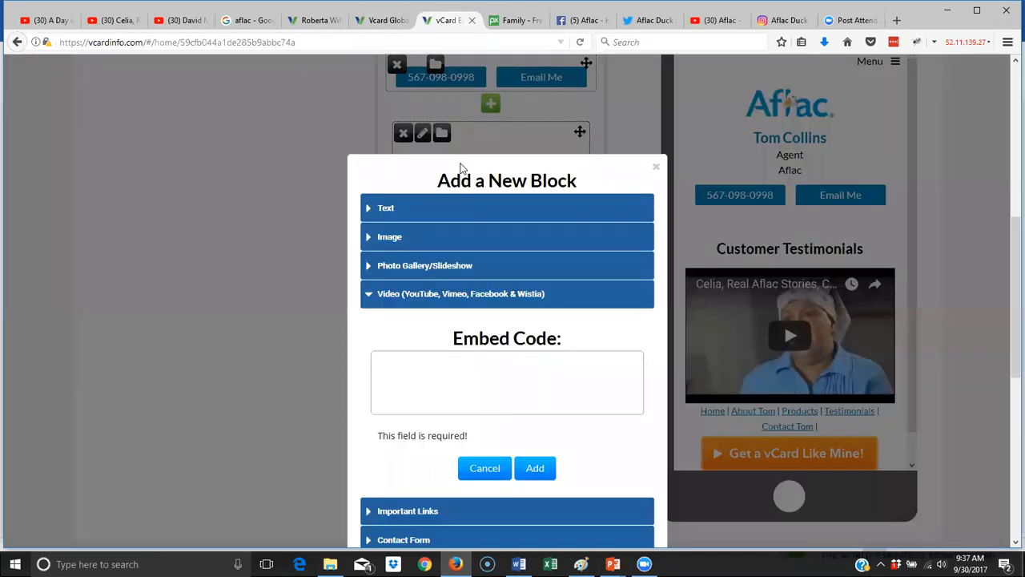
# - Paste the second video's embed code into the empty video block and add it
pyautogui.click(458, 363)
pyautogui.rightClick(458, 363)
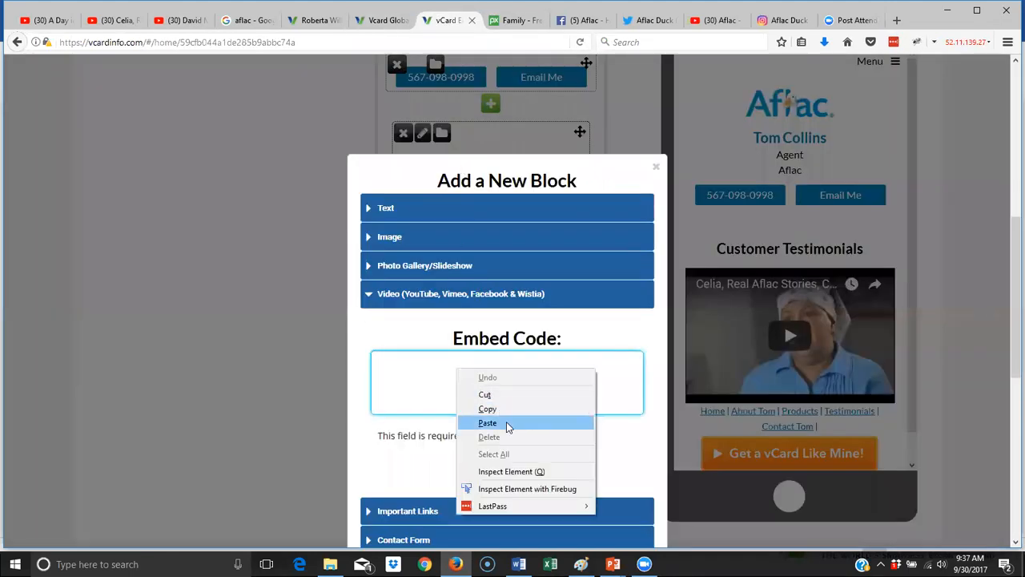
pyautogui.click(504, 422)
pyautogui.click(534, 452)
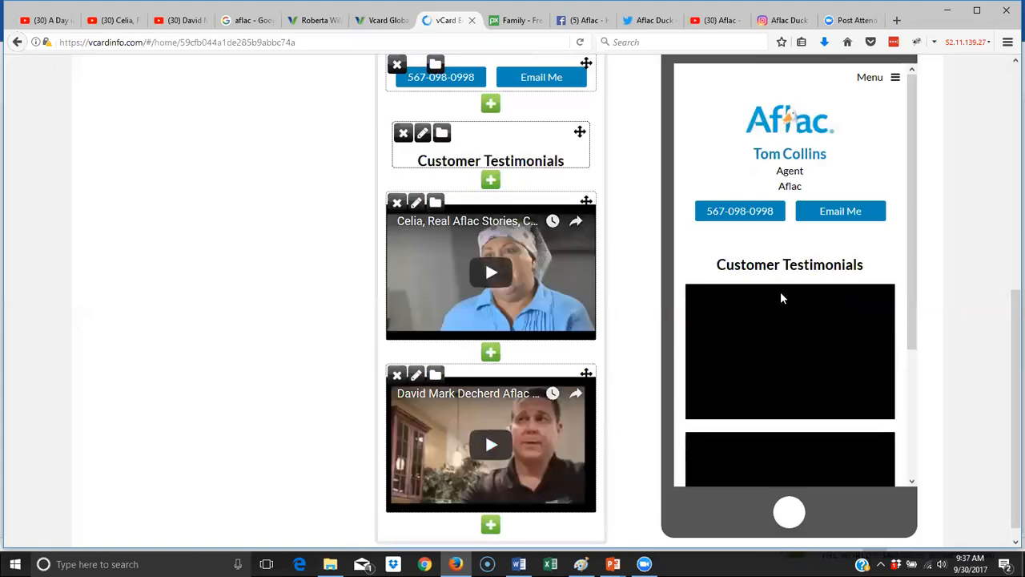
# - Publish the vCard and open the live card in a new tab
pyautogui.scroll(-4, 836, 319)
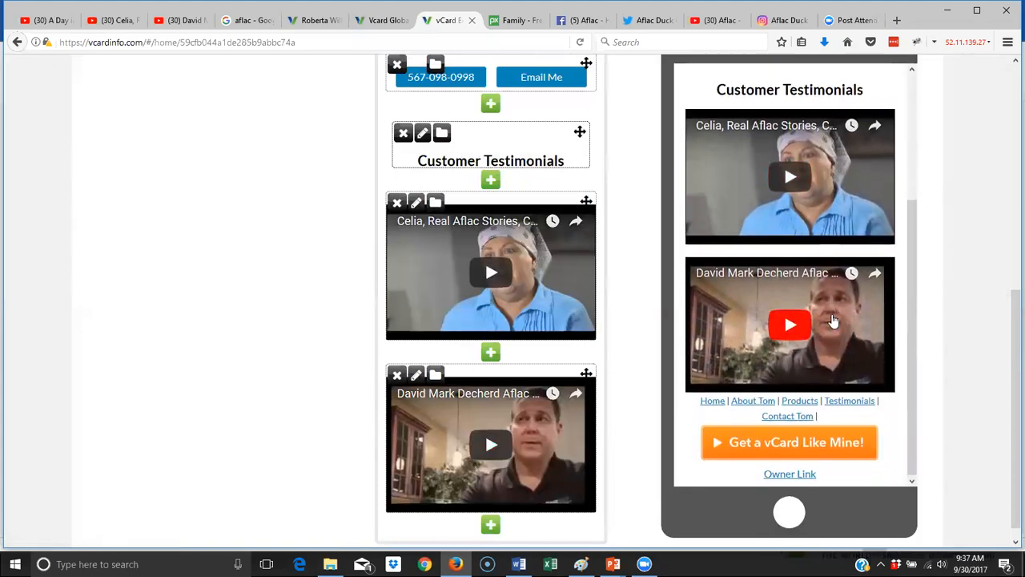
pyautogui.scroll(4, 832, 320)
pyautogui.scroll(5, 439, 216)
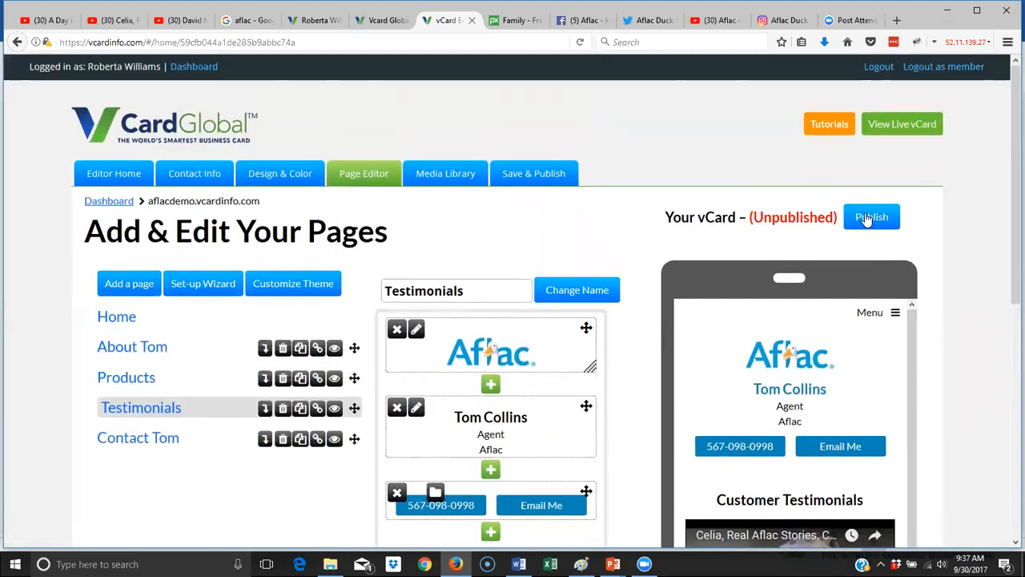
pyautogui.moveTo(750, 217); pyautogui.dragTo(838, 222)
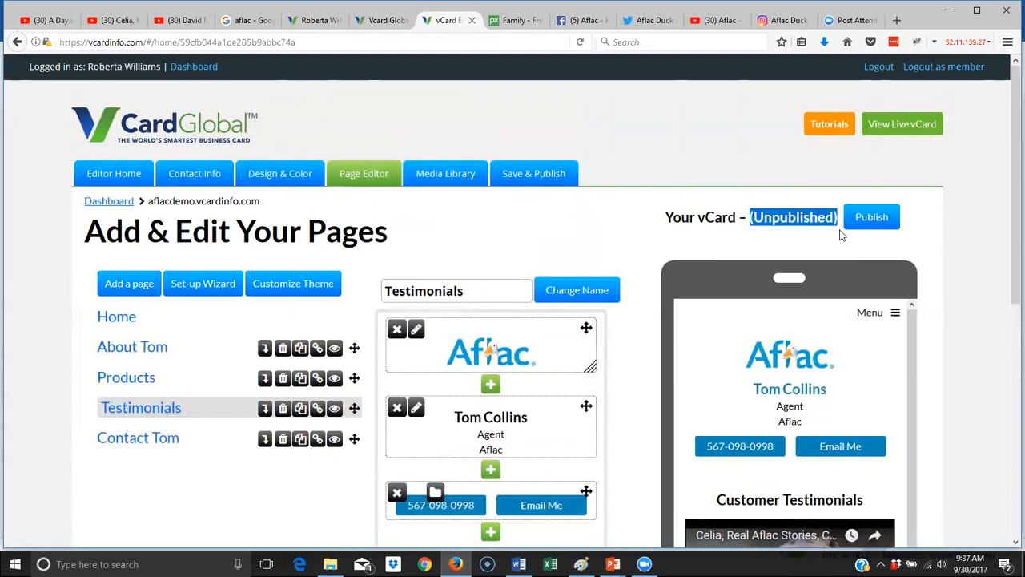
pyautogui.click(869, 220)
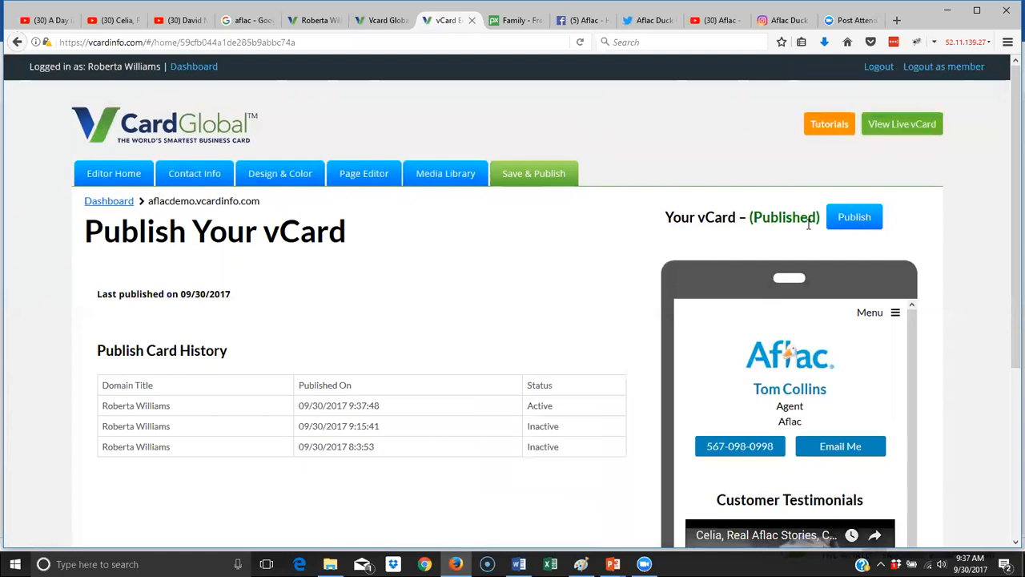
pyautogui.click(881, 129)
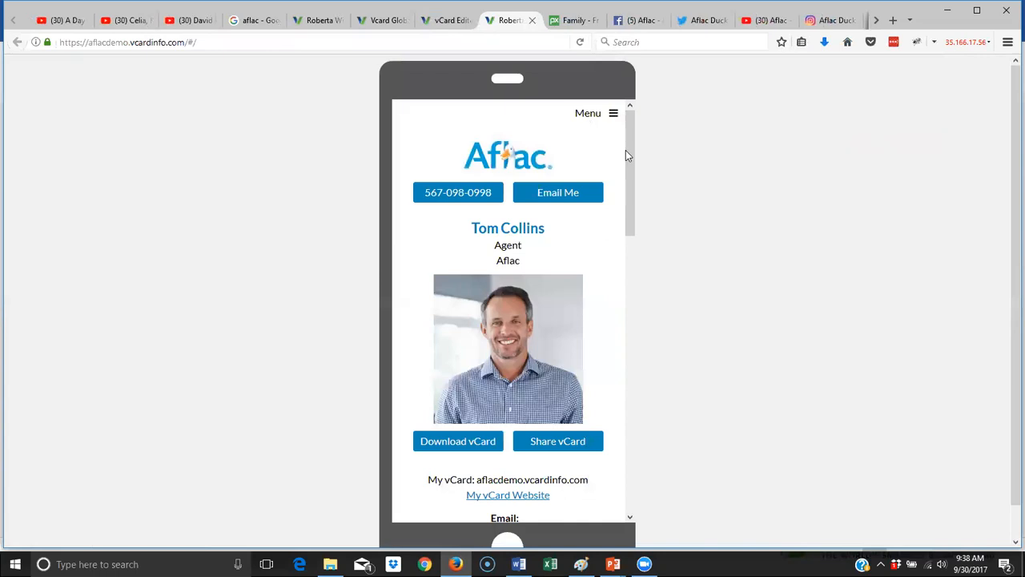
# - Browse the live card's About Tom, Products and Testimonials pages, ending at the top of Testimonials
pyautogui.moveTo(632, 191); pyautogui.dragTo(638, 460)
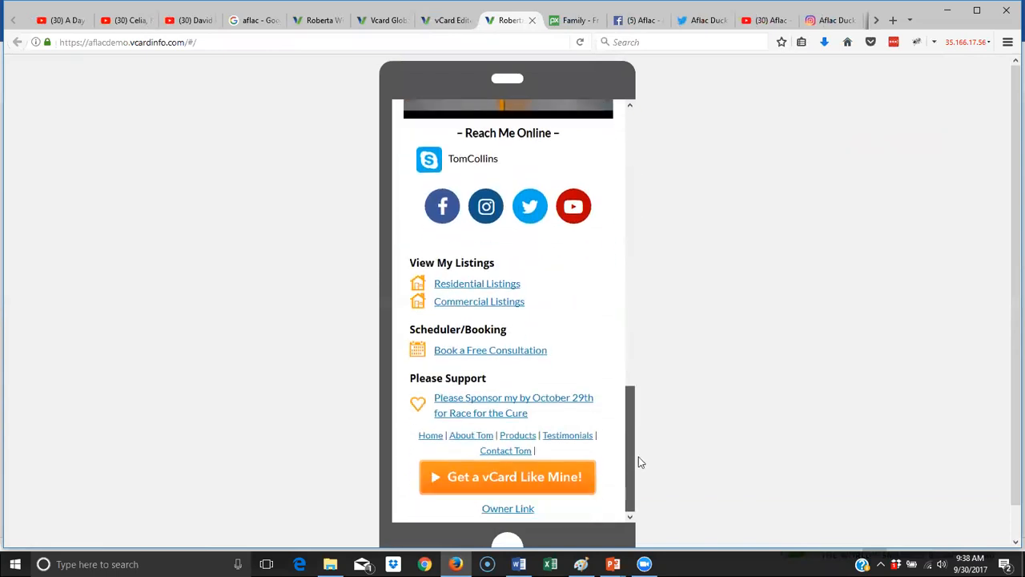
pyautogui.click(473, 436)
pyautogui.scroll(-4, 525, 368)
pyautogui.scroll(-4, 525, 366)
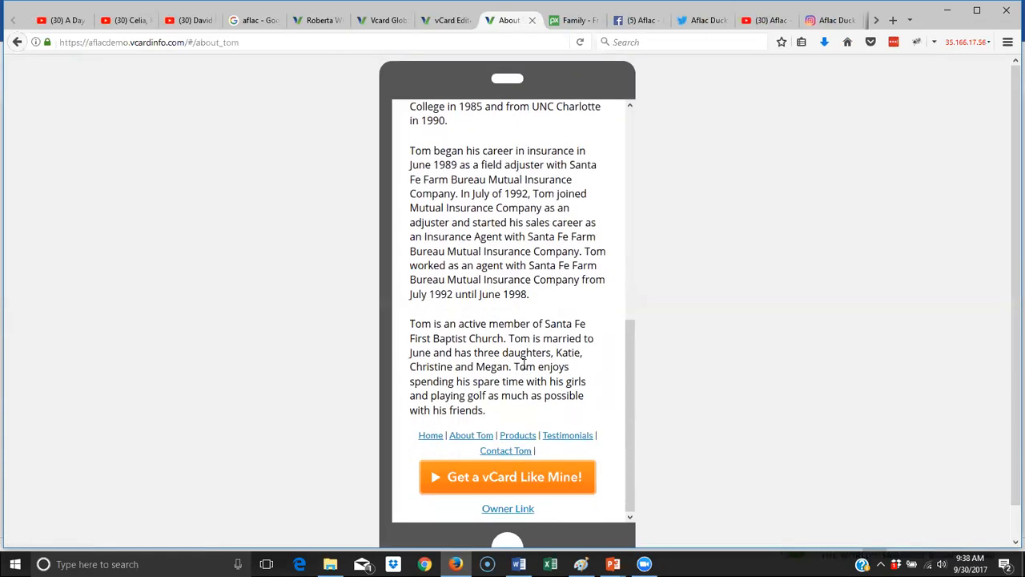
pyautogui.click(516, 403)
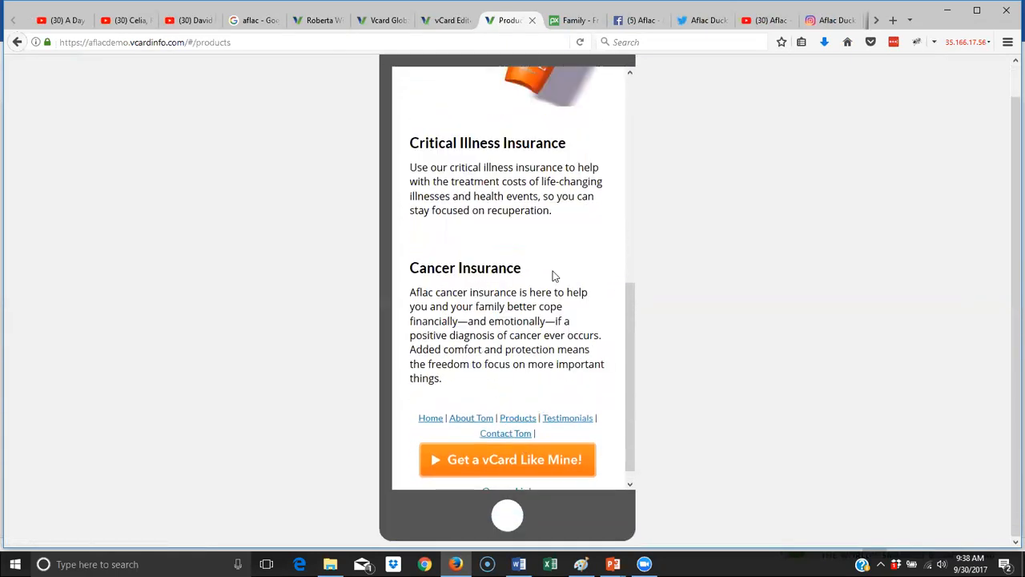
pyautogui.scroll(8, 553, 276)
pyautogui.scroll(-9, 551, 289)
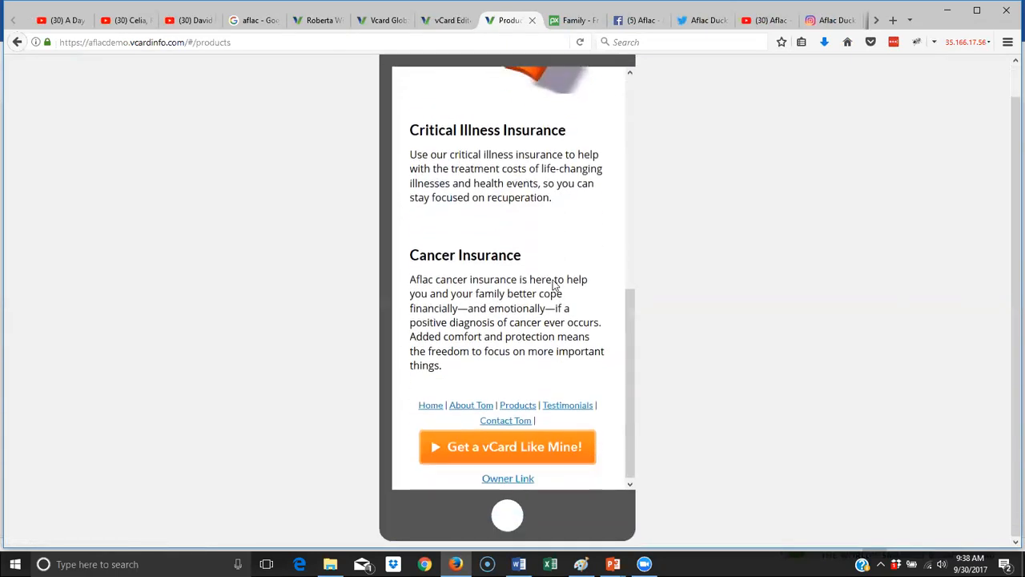
pyautogui.click(578, 403)
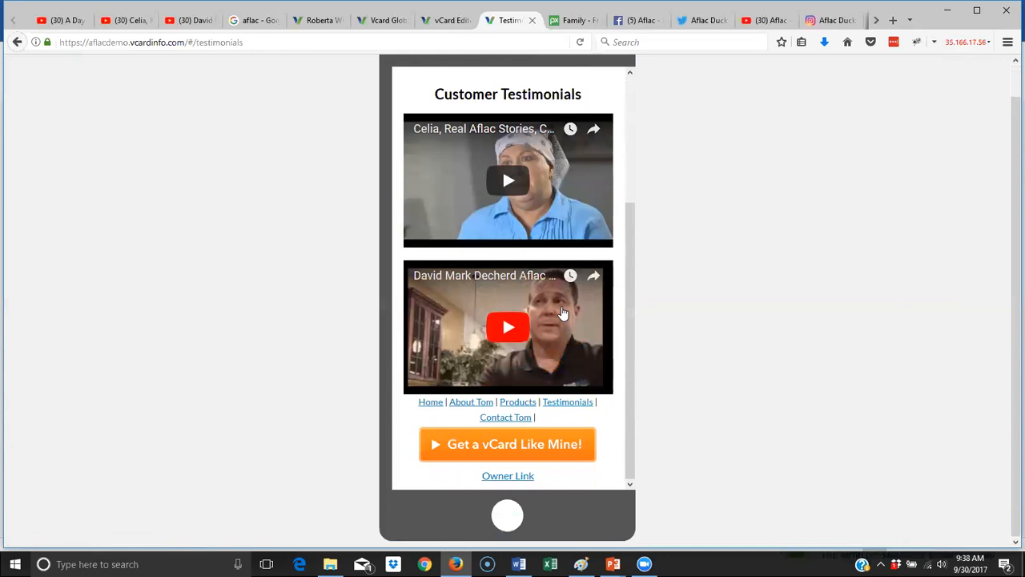
pyautogui.scroll(4, 537, 270)
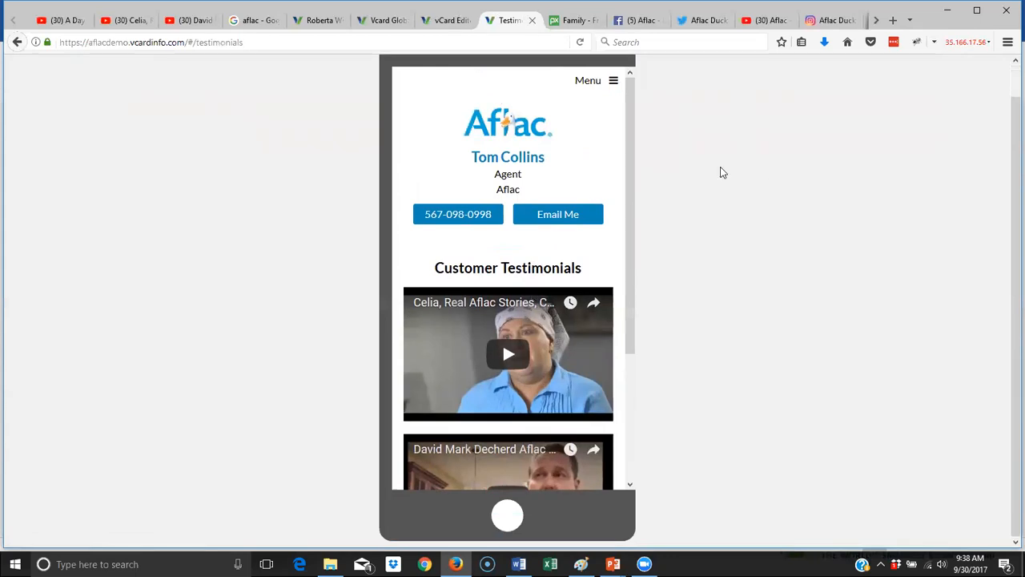
# - Confirm the live card's Contact Tom page is still empty, then return to the vCard Editor tab
pyautogui.scroll(-4, 611, 234)
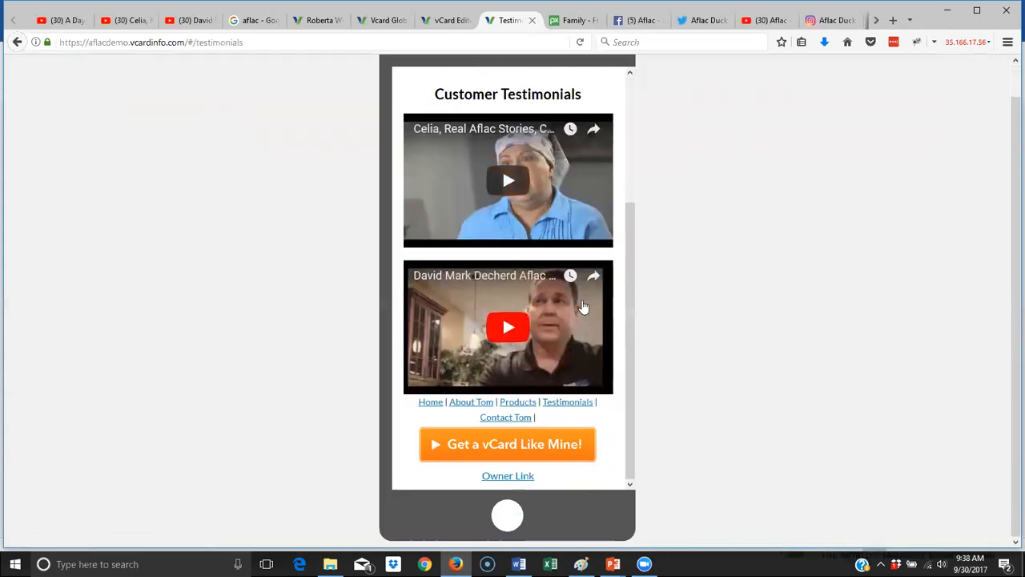
pyautogui.scroll(4, 501, 213)
pyautogui.scroll(-4, 505, 320)
pyautogui.click(505, 416)
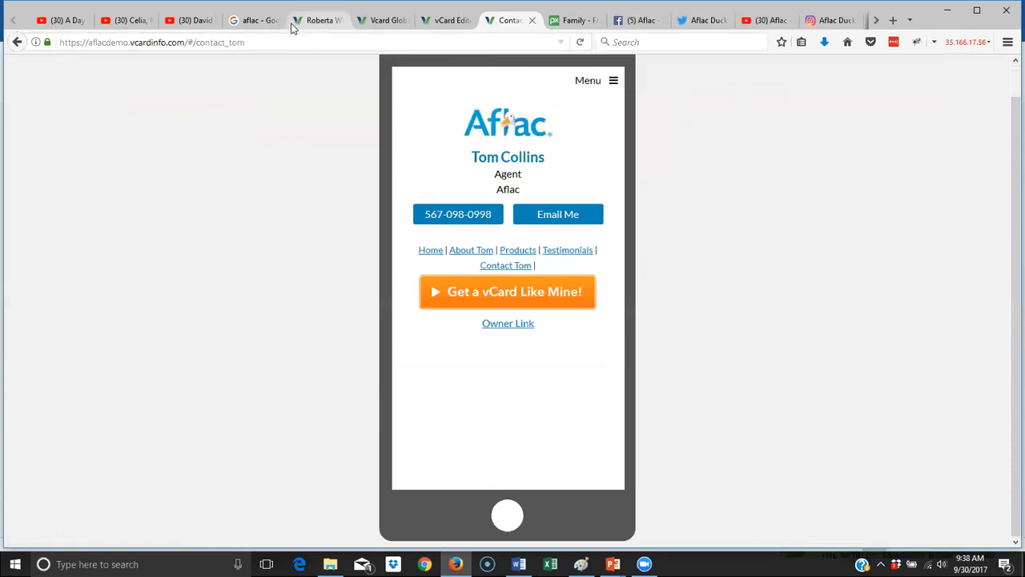
pyautogui.click(446, 25)
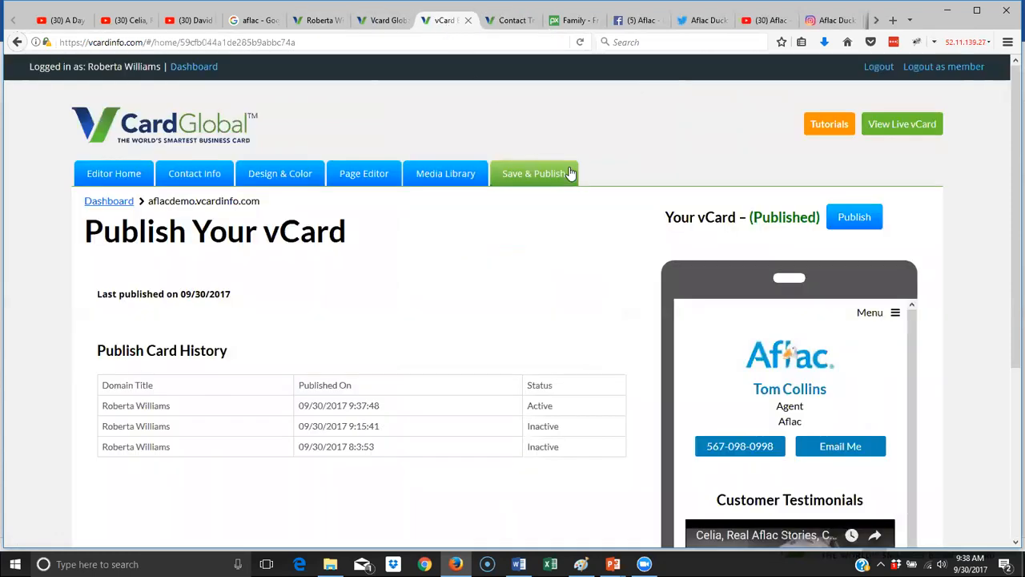
# - In the Page Editor, add a Contact Form block to the Contact Tom page and begin naming it
pyautogui.click(352, 177)
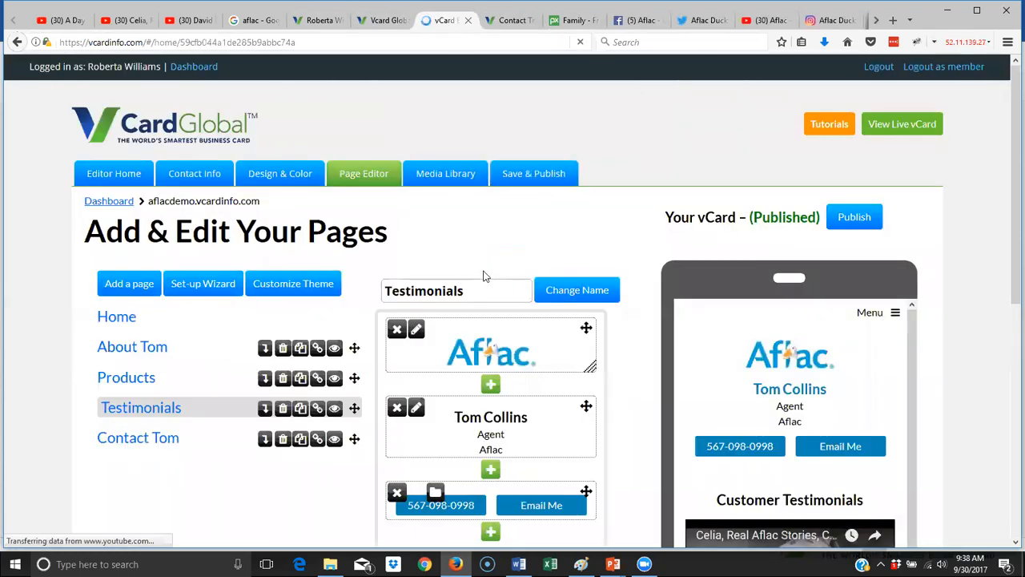
pyautogui.click(147, 442)
pyautogui.scroll(-3, 346, 464)
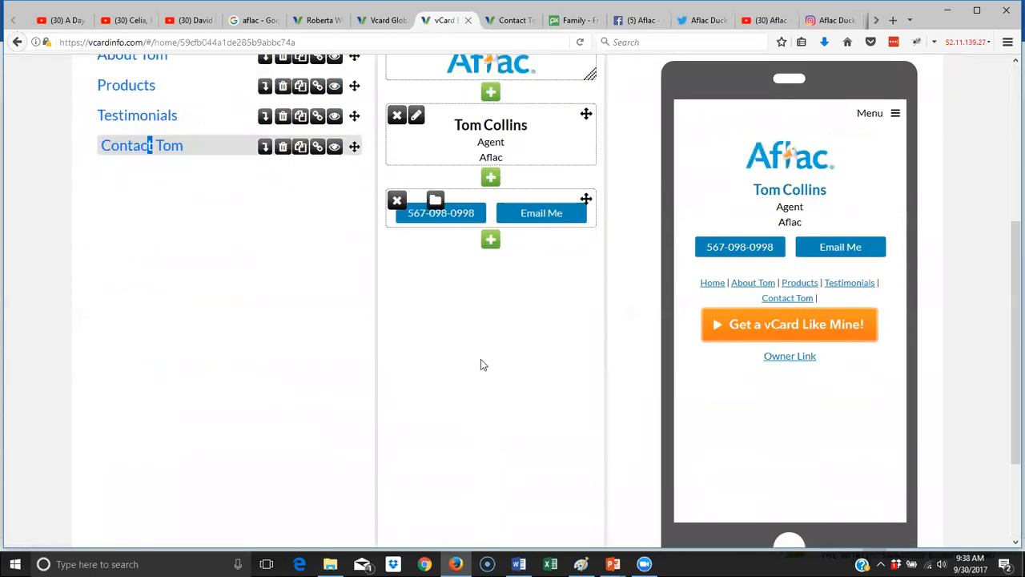
pyautogui.click(490, 242)
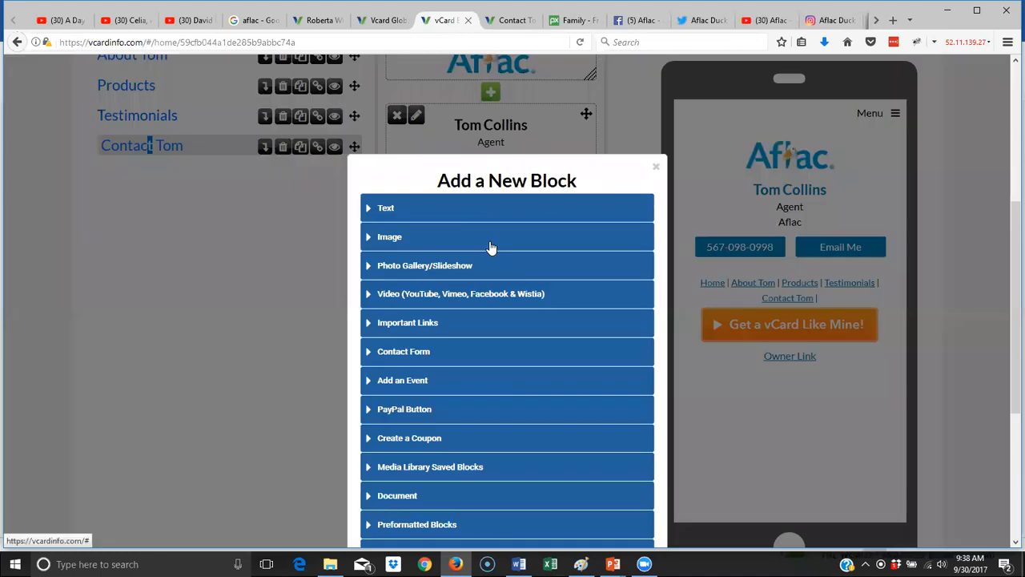
pyautogui.click(414, 356)
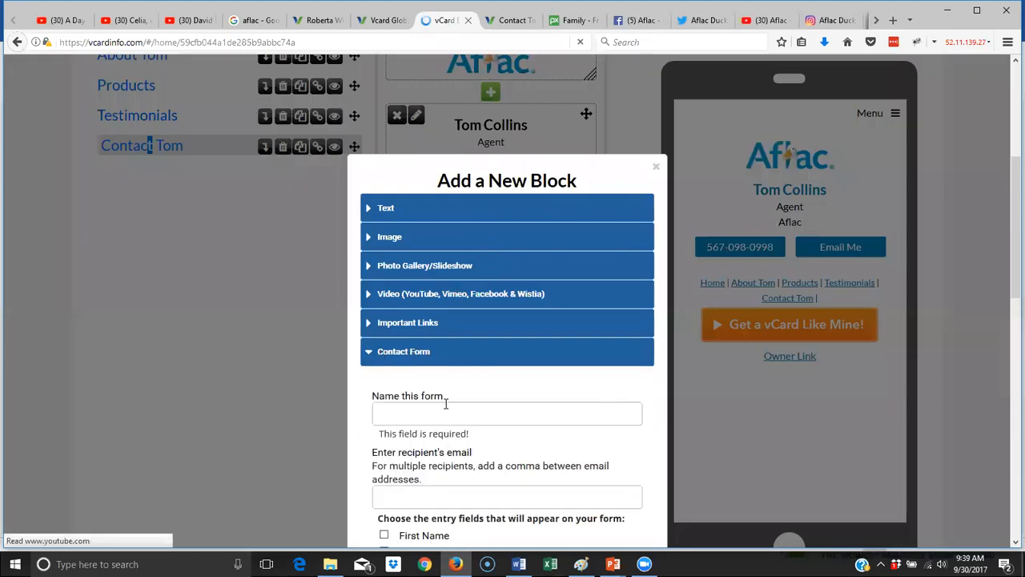
pyautogui.scroll(-2, 451, 375)
pyautogui.click(422, 264)
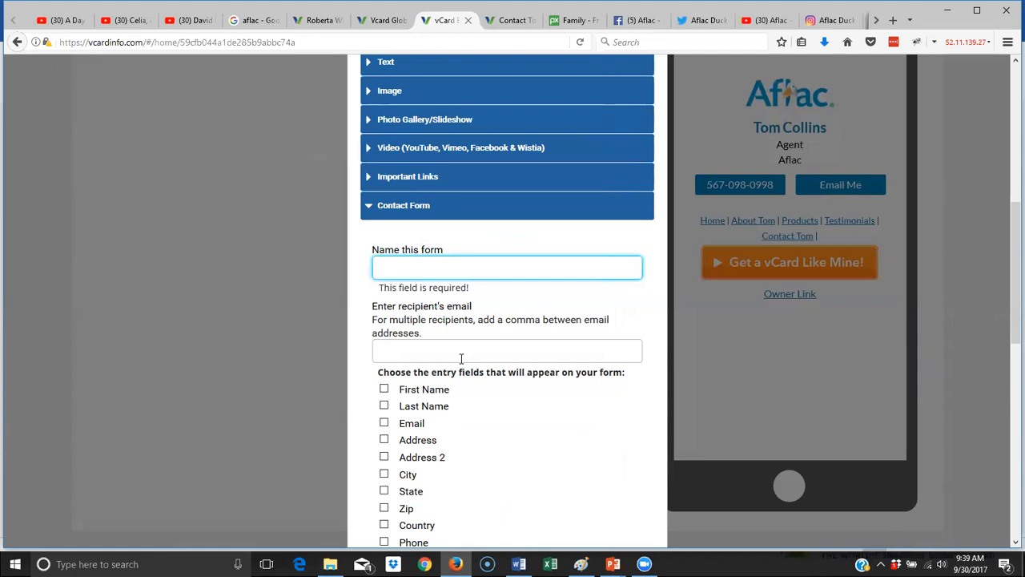
# - Name the form 'Contact' and enter the two recipient e-mail addresses
pyautogui.write('Contact')
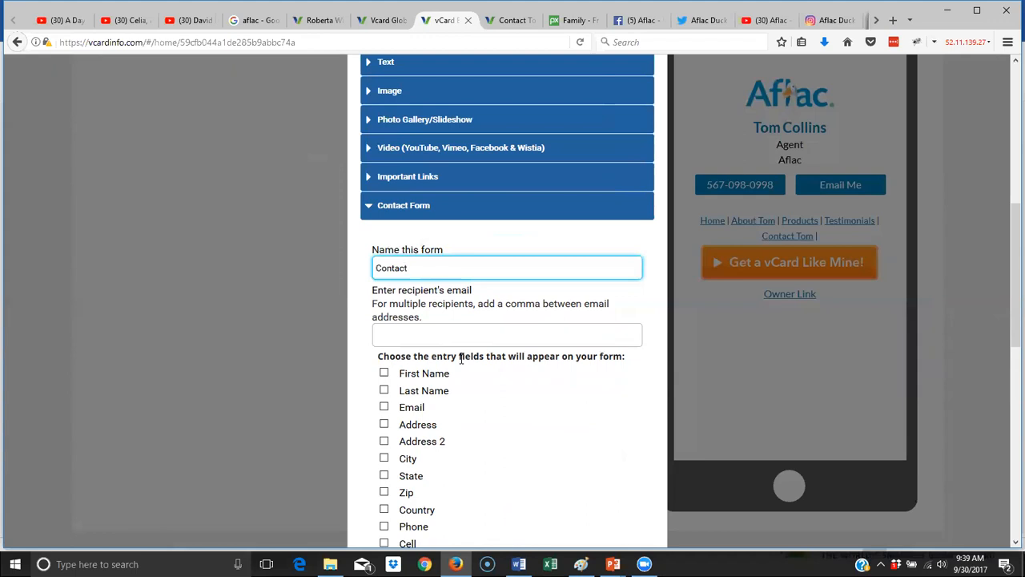
pyautogui.click(527, 340)
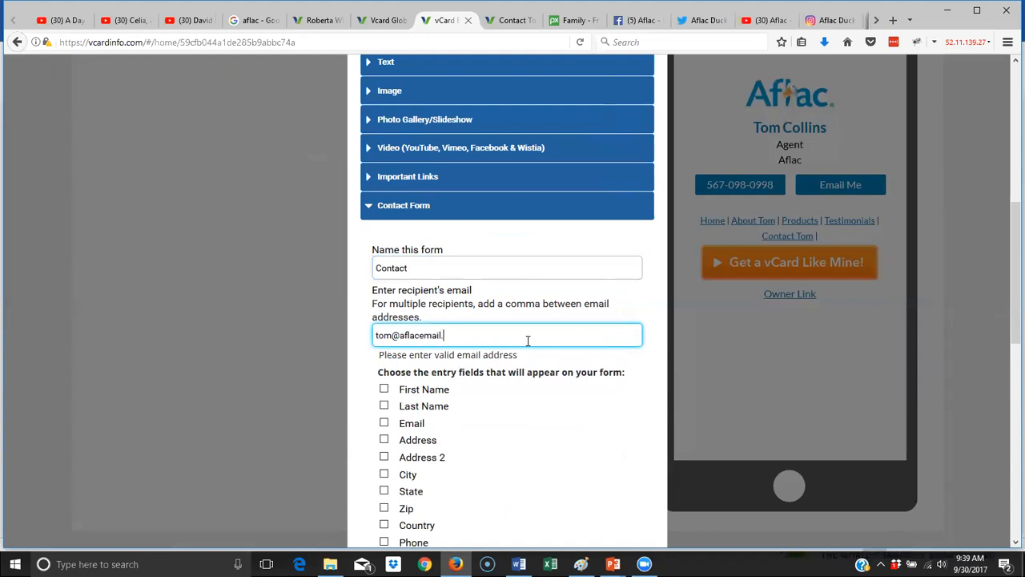
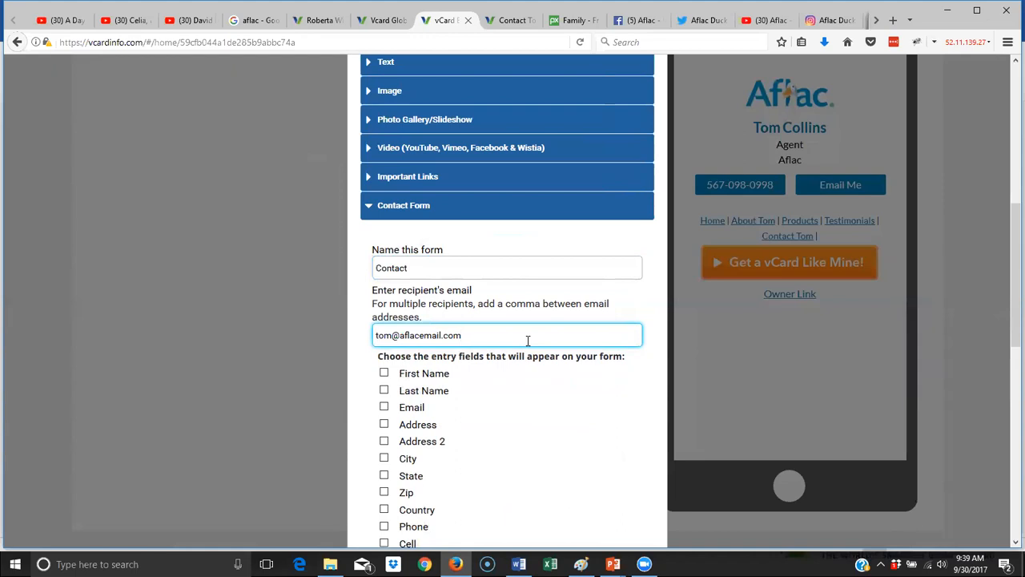
pyautogui.write(',')
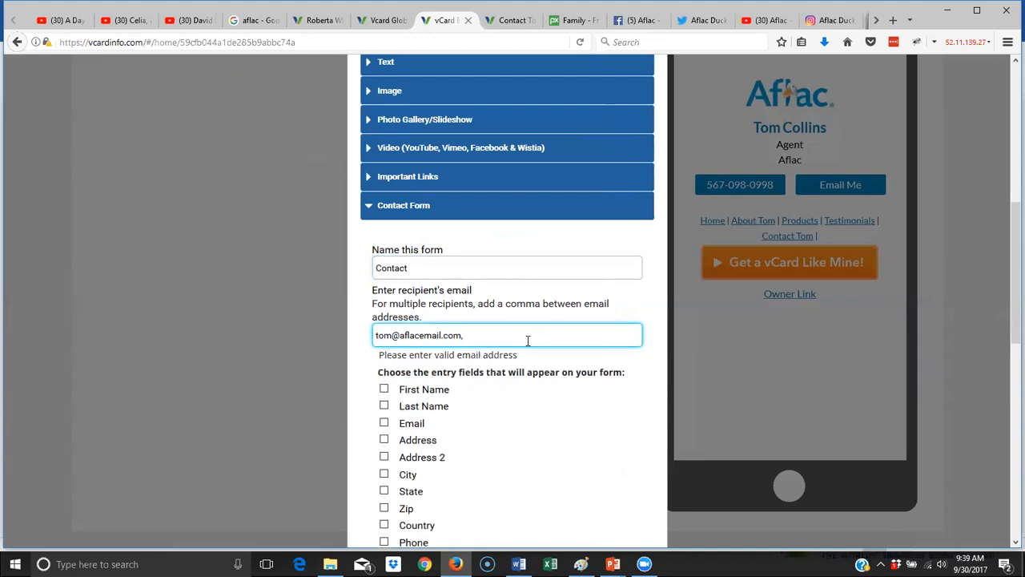
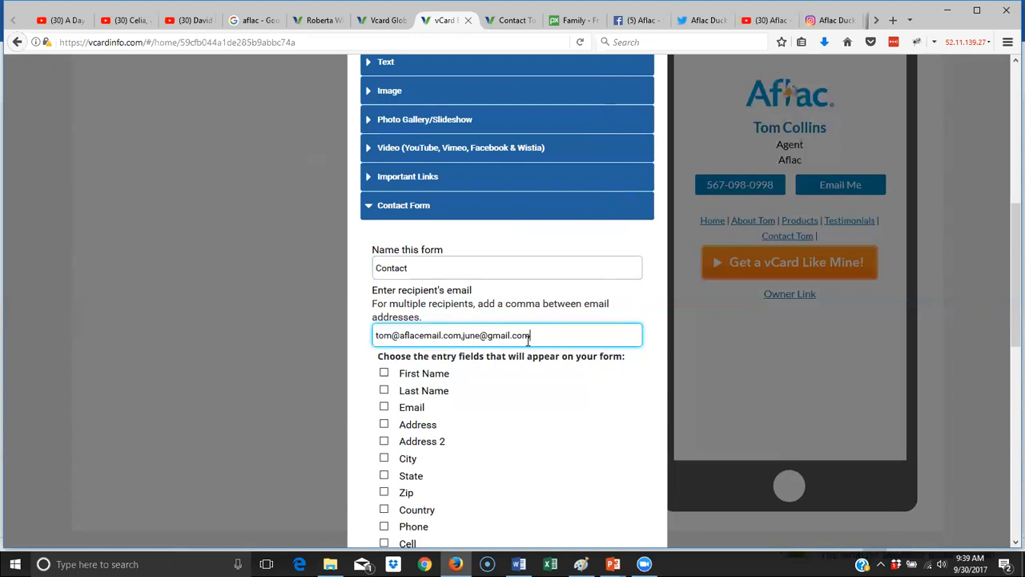
# - Include First Name, Last Name, Email, City, State, Zip and Phone fields on the form
pyautogui.scroll(-2, 389, 333)
pyautogui.click(384, 301)
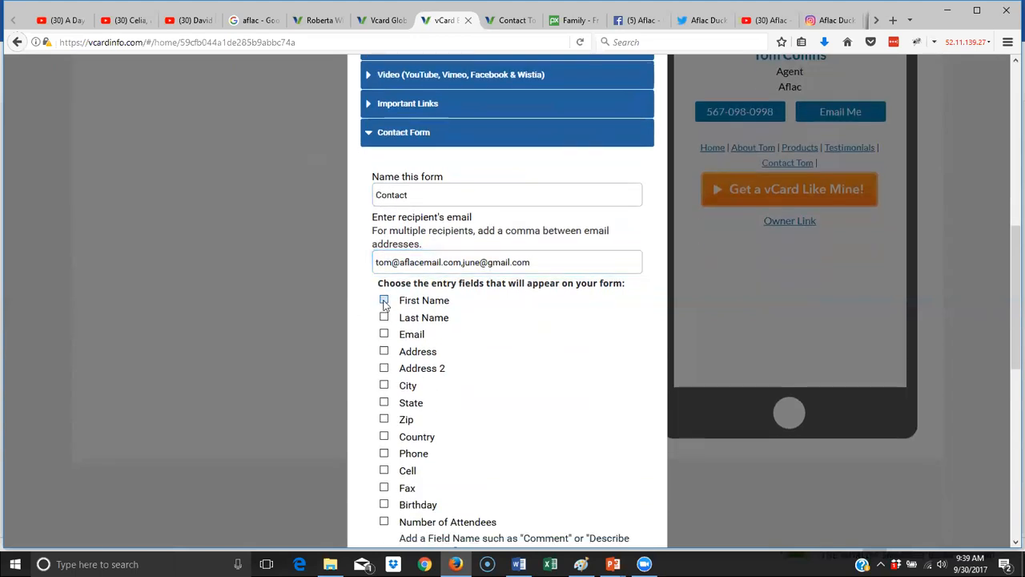
pyautogui.click(384, 318)
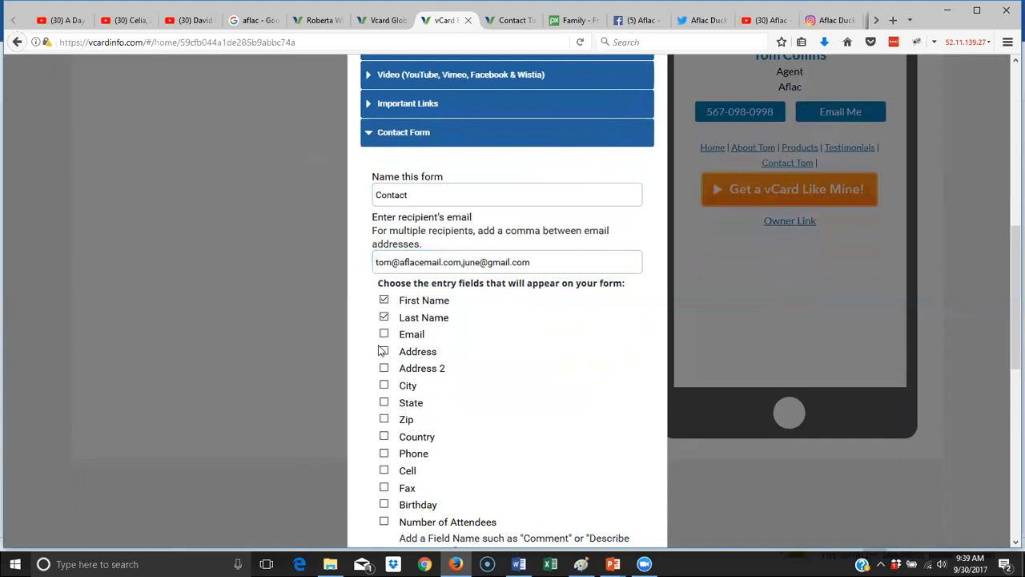
pyautogui.click(384, 333)
pyautogui.click(384, 386)
pyautogui.click(384, 402)
pyautogui.click(384, 419)
pyautogui.scroll(-3, 450, 453)
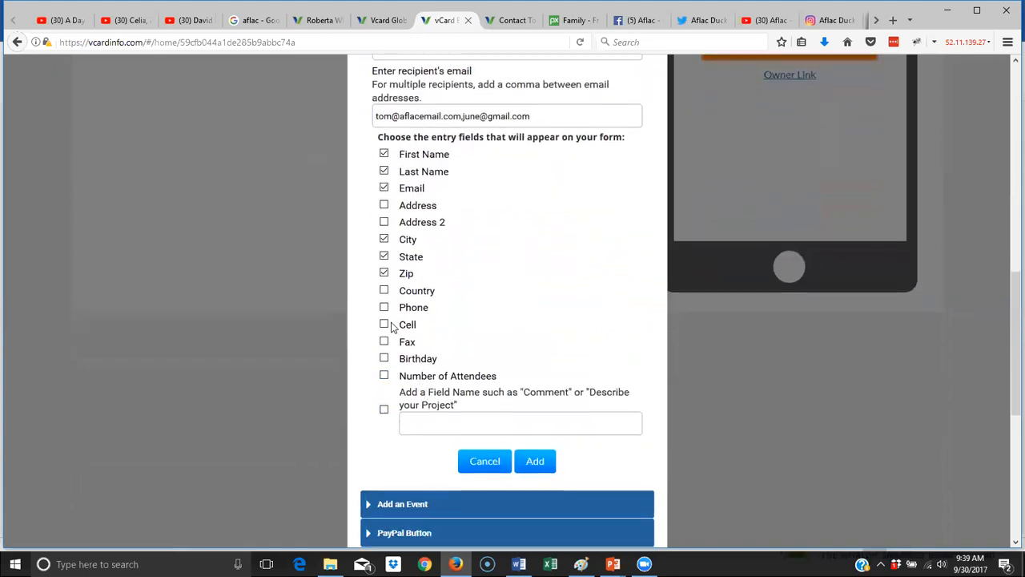
pyautogui.click(384, 306)
# - Add a custom 'Comments' field and add the finished form to the page
pyautogui.click(385, 410)
pyautogui.click(419, 420)
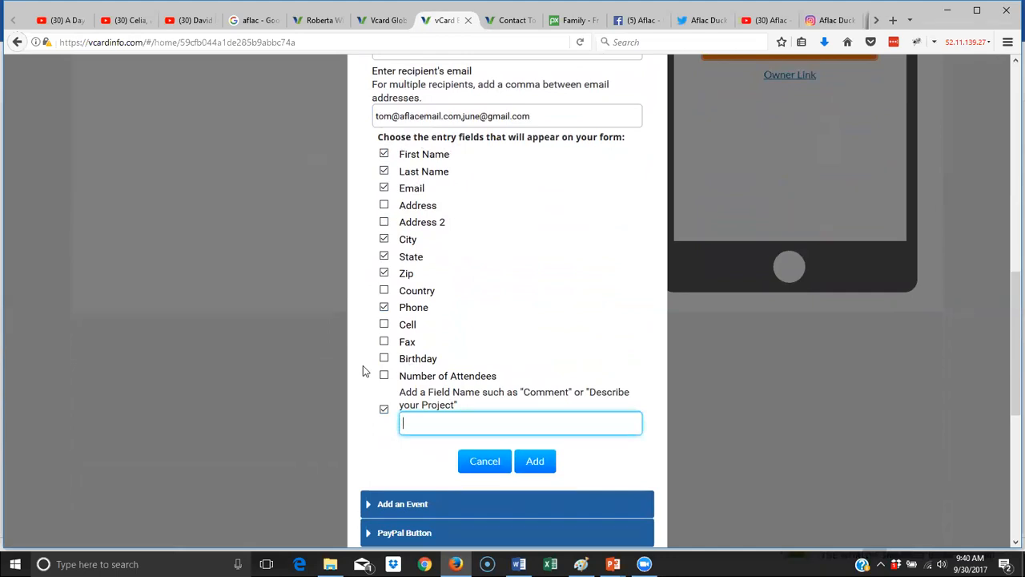
pyautogui.write('Comments')
pyautogui.click(535, 460)
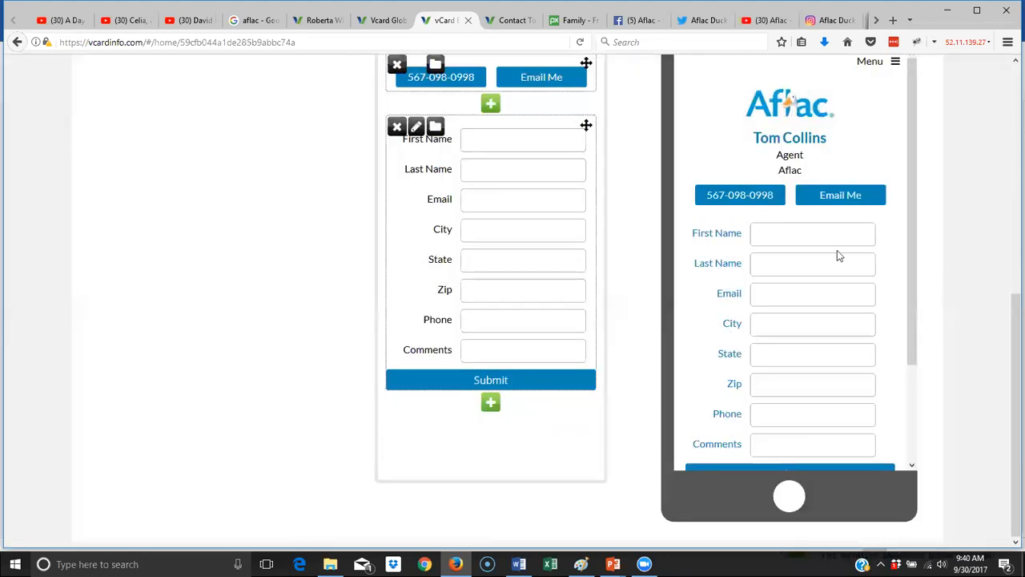
pyautogui.scroll(-3, 836, 255)
pyautogui.scroll(3, 836, 255)
pyautogui.click(490, 105)
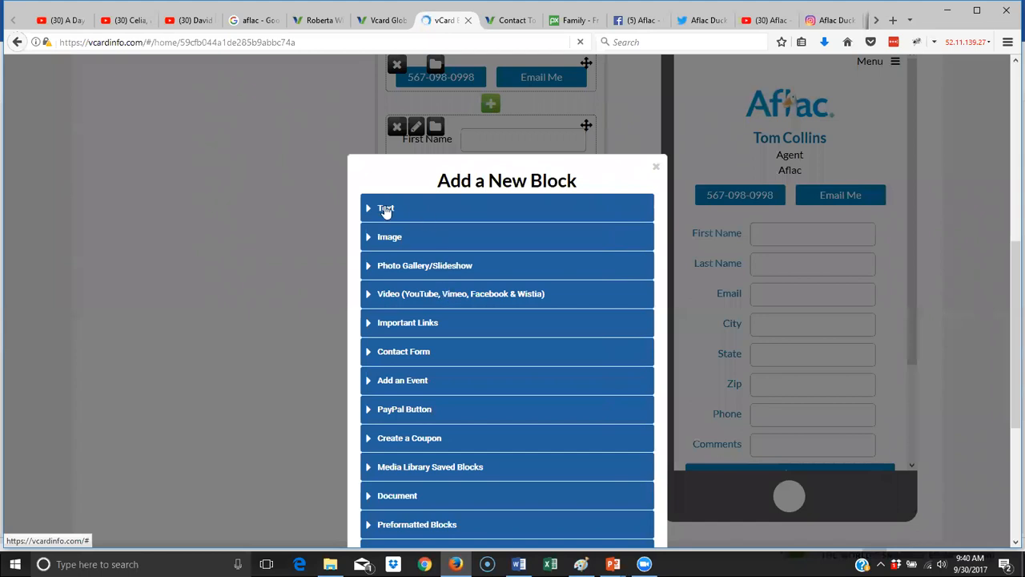
pyautogui.click(407, 215)
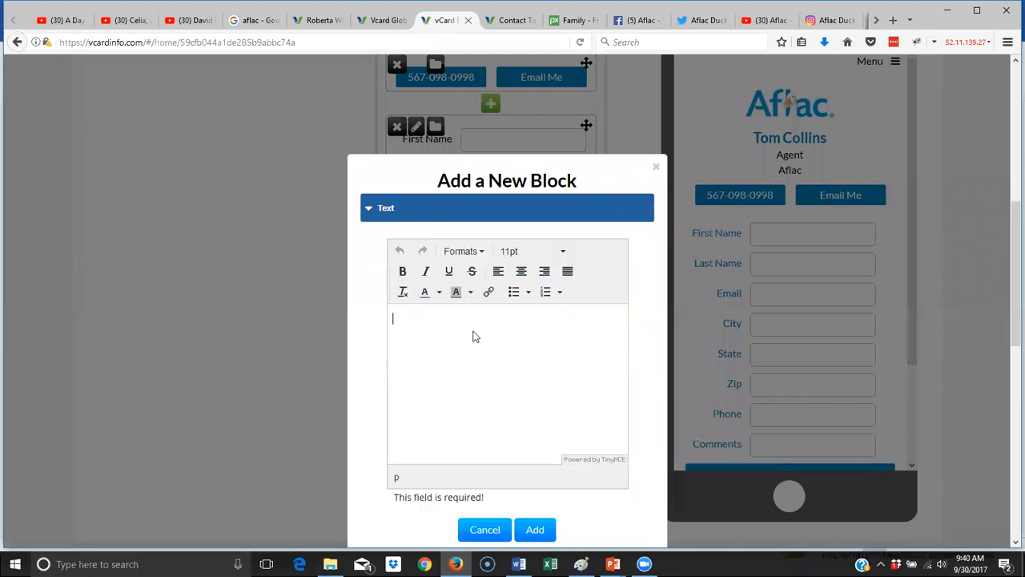
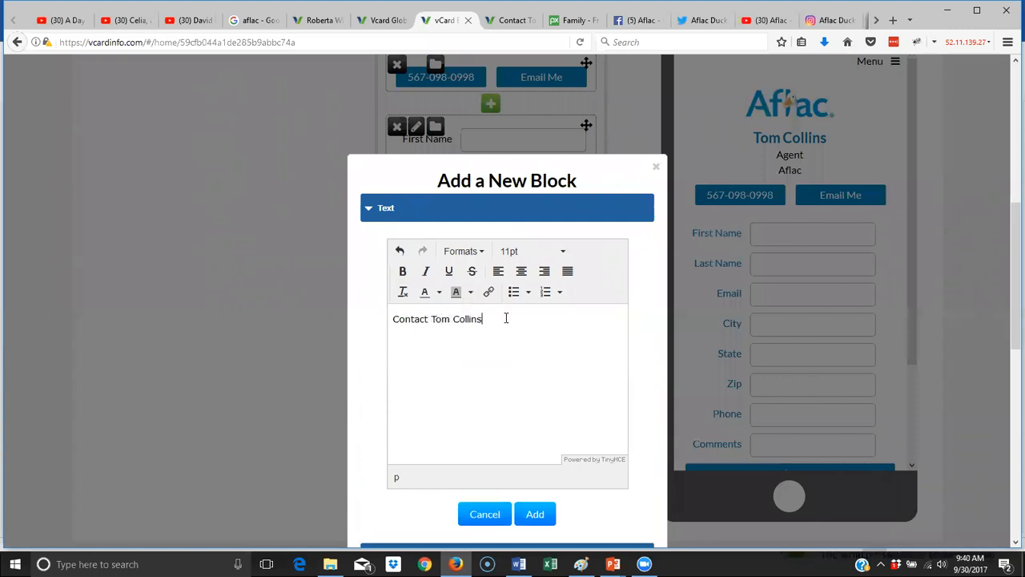
pyautogui.moveTo(505, 318); pyautogui.dragTo(359, 305)
pyautogui.click(468, 252)
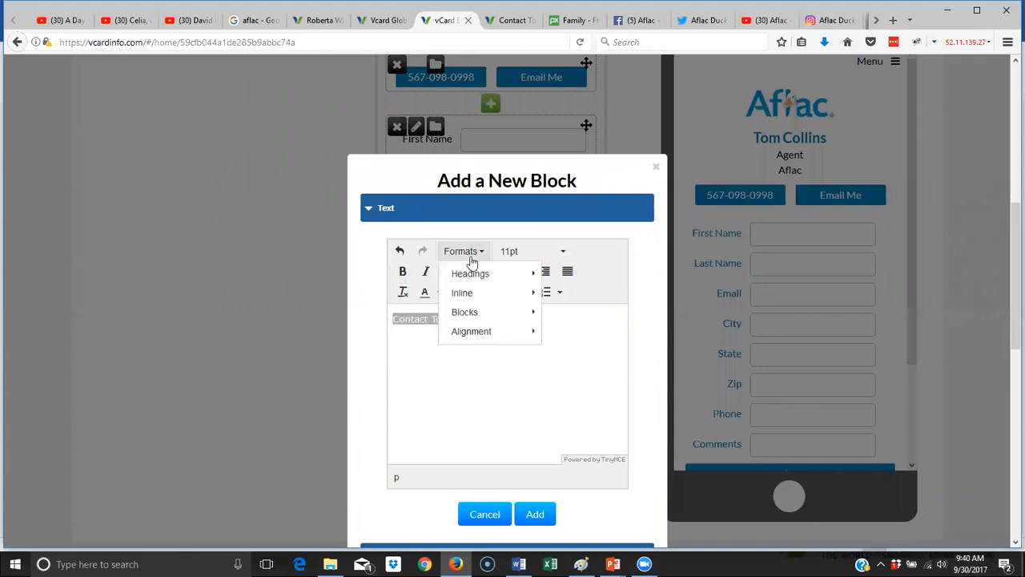
pyautogui.moveTo(476, 274)
pyautogui.click(584, 308)
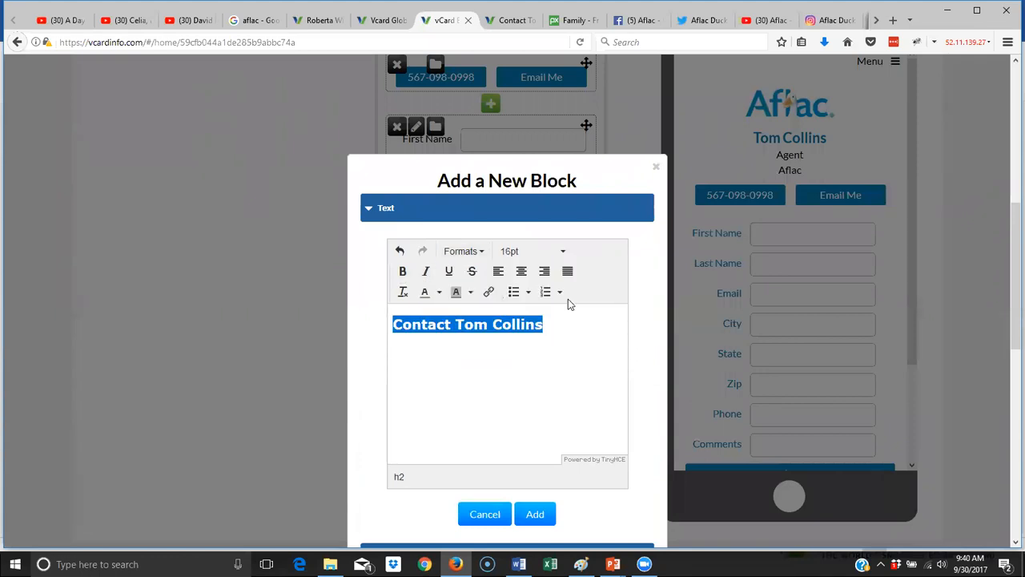
pyautogui.click(519, 273)
# - Add 'Please contact me to get a free quote on how Aflac can help you.' below the heading and save the block
pyautogui.click(614, 349)
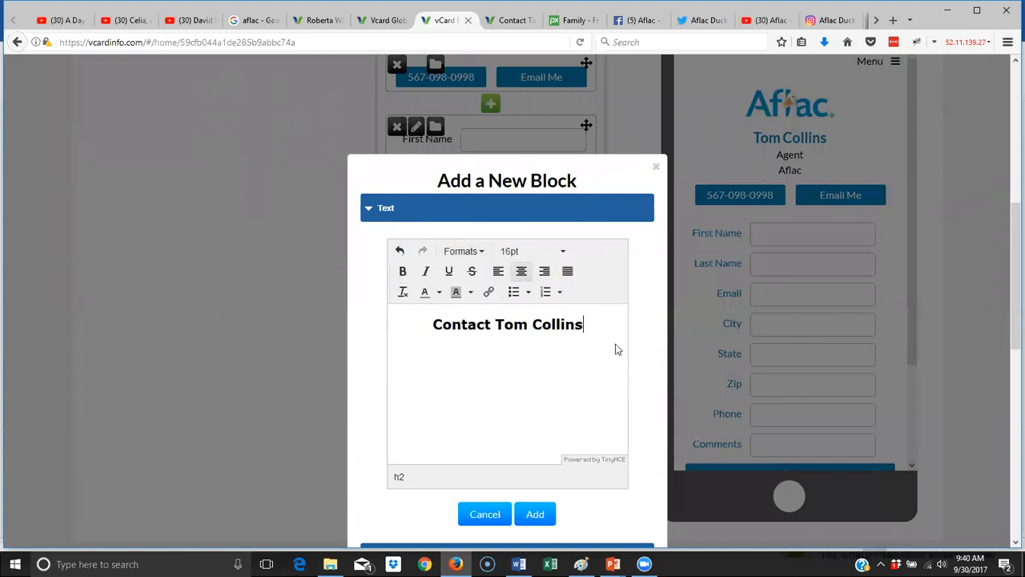
pyautogui.press('Return')
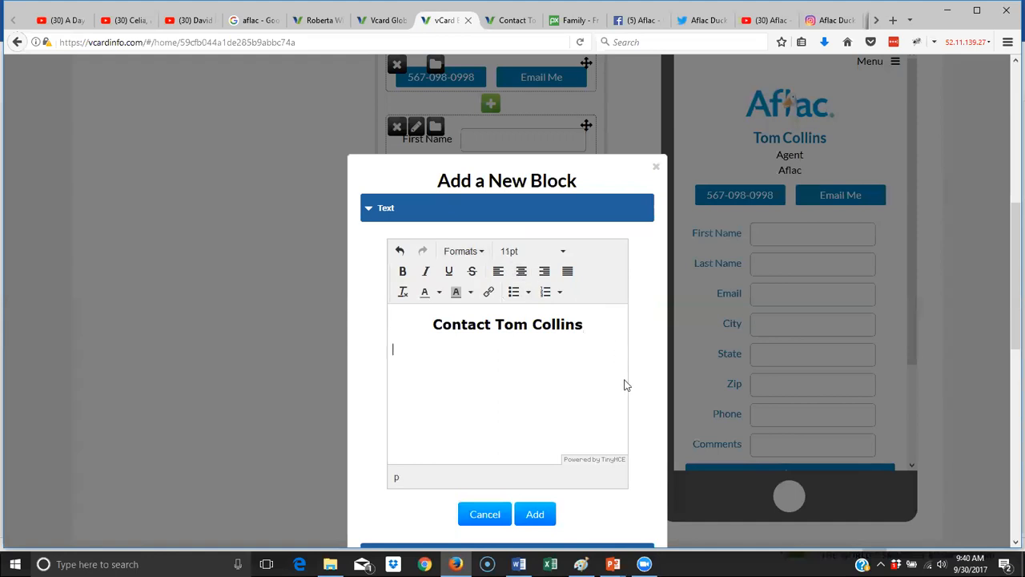
pyautogui.press('BackSpace')
pyautogui.write('Please contact me to get a free quote')
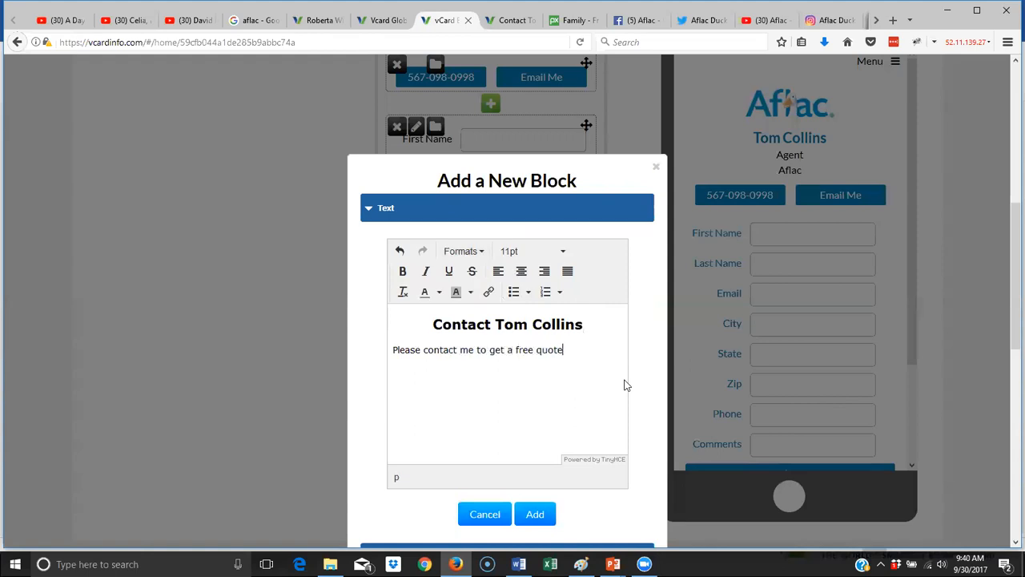
pyautogui.write(' on how Aflac can help you.')
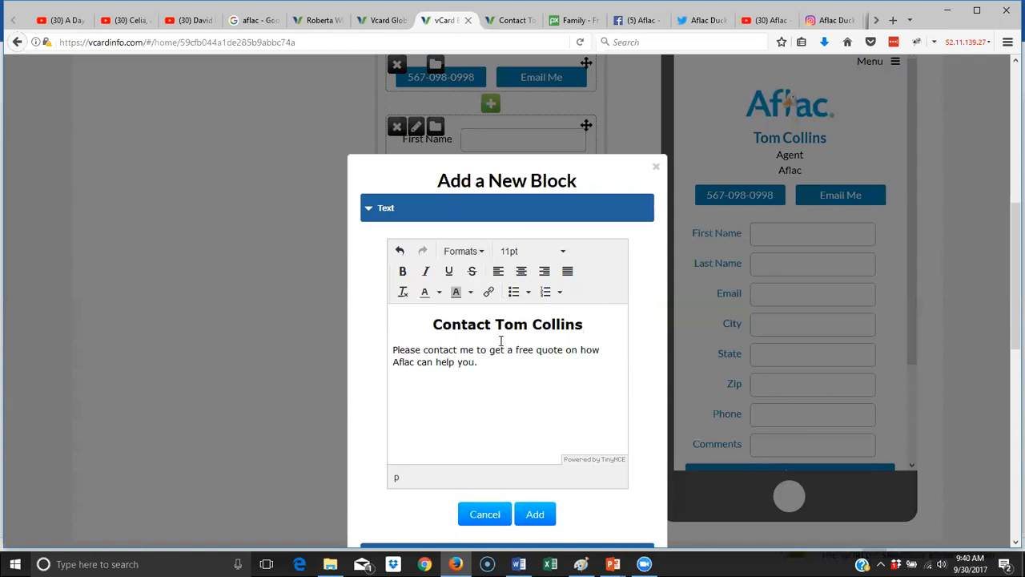
pyautogui.click(535, 515)
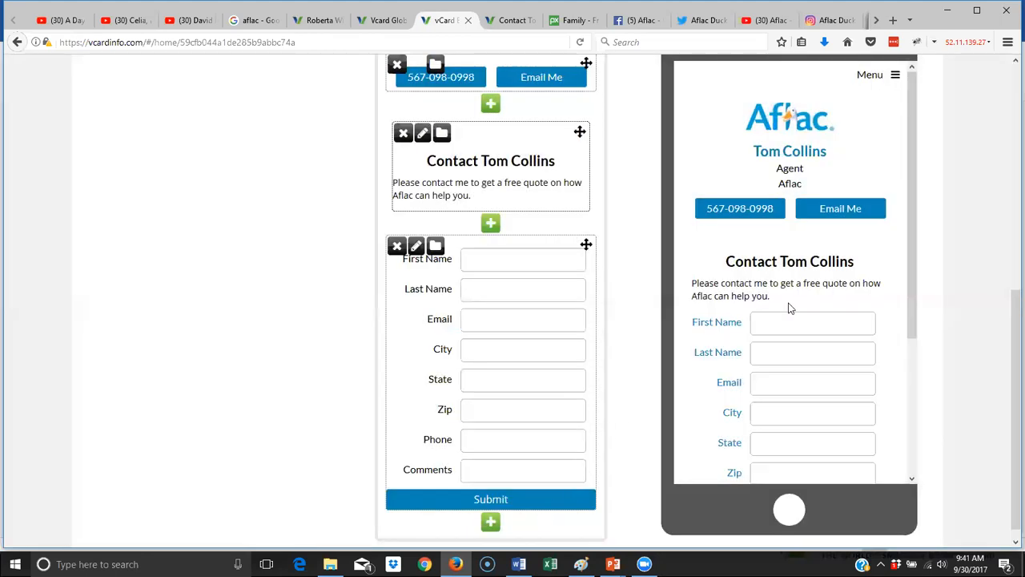
pyautogui.moveTo(912, 265); pyautogui.dragTo(931, 382)
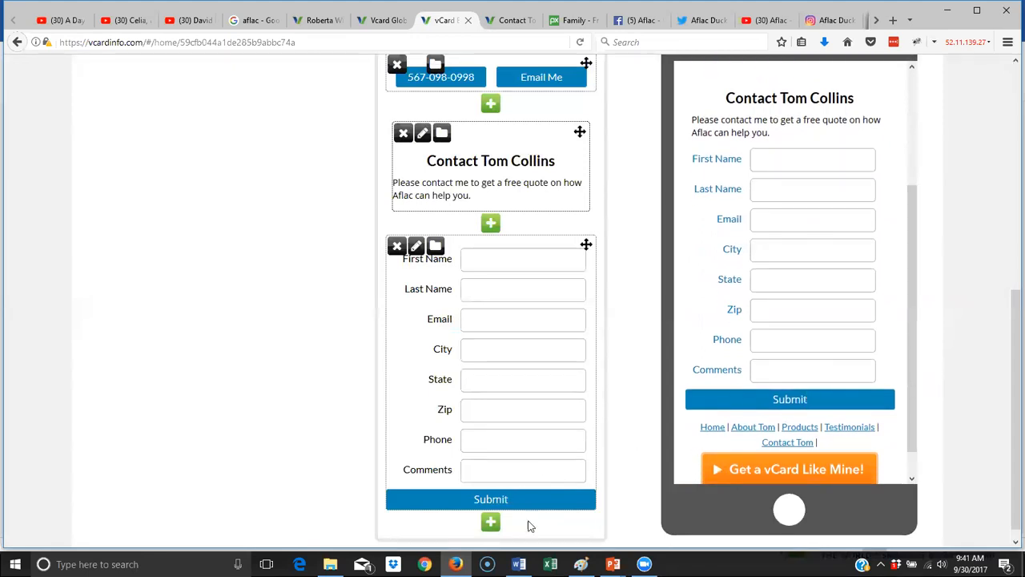
pyautogui.click(490, 522)
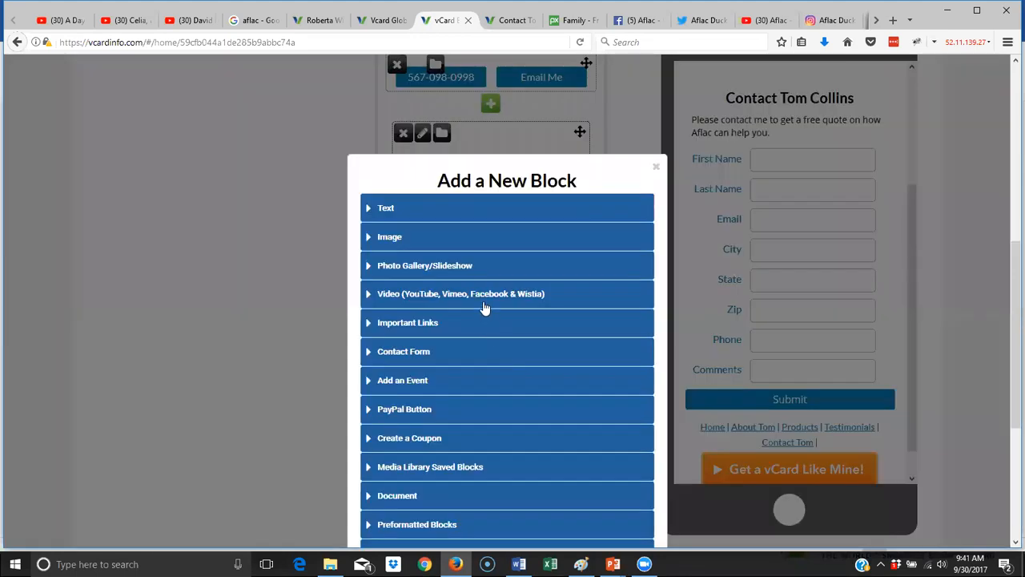
# - Insert the second Media Library photo, three laughing people, as an image block
pyautogui.click(408, 244)
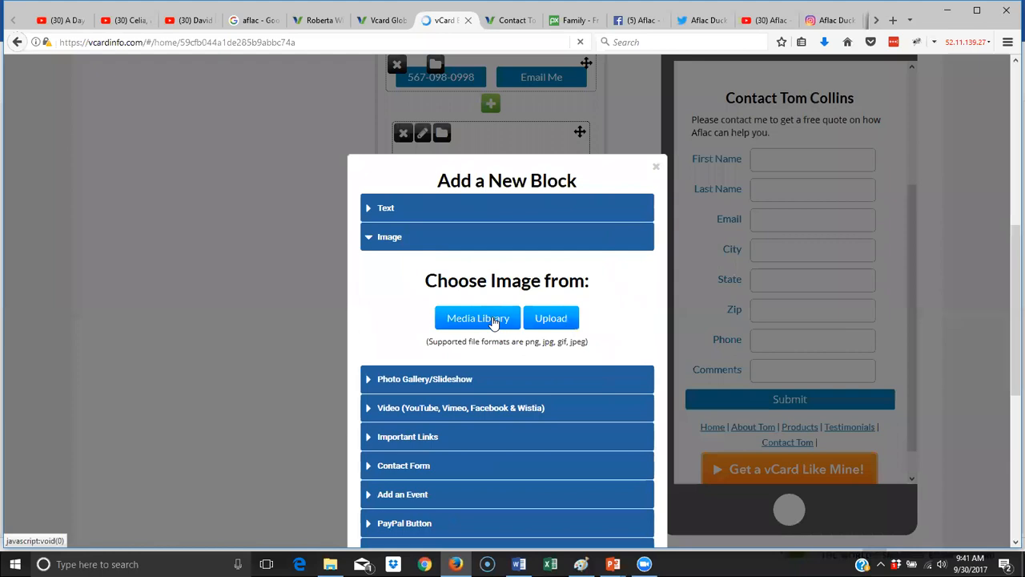
pyautogui.click(494, 319)
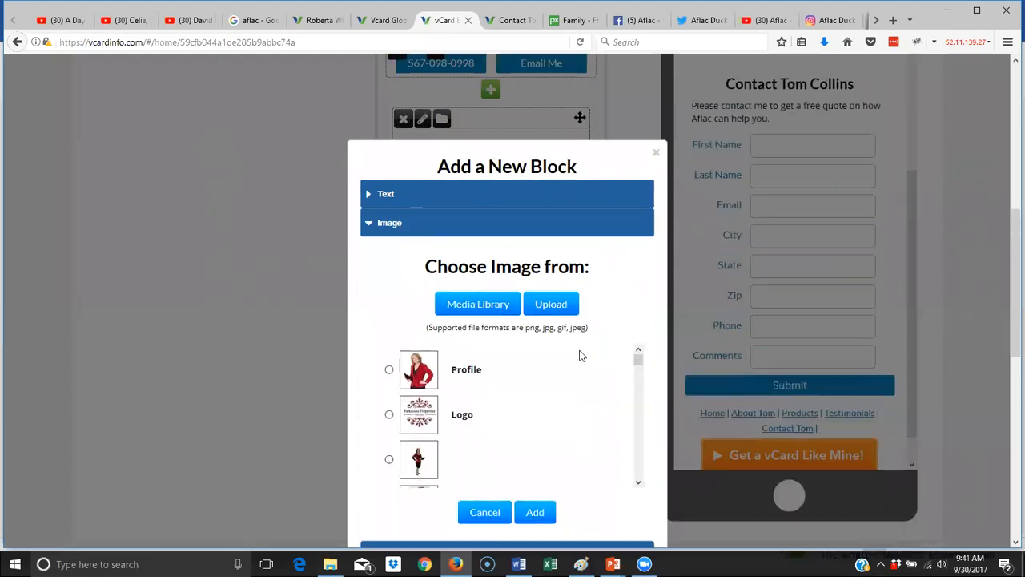
pyautogui.scroll(-2, 578, 355)
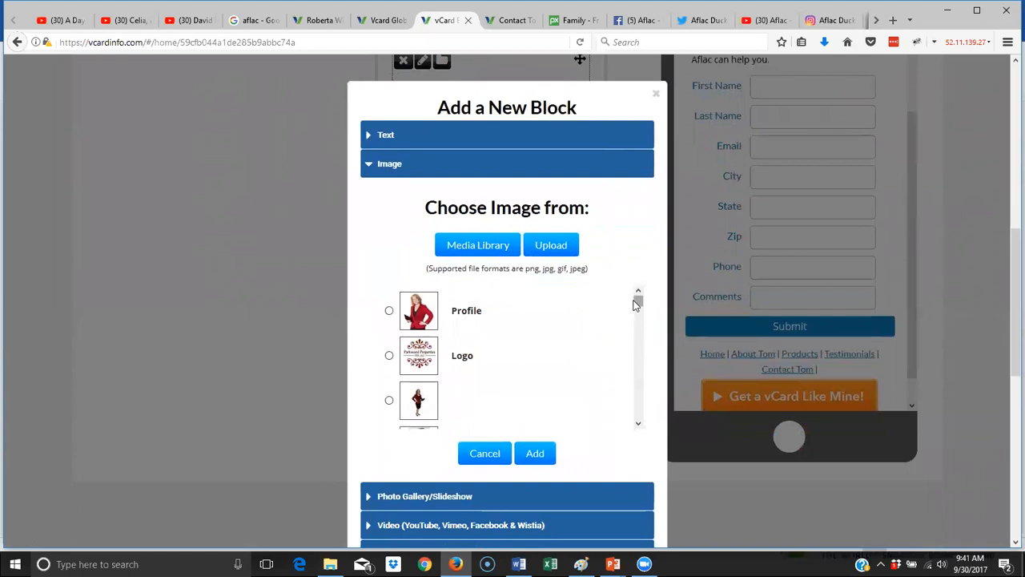
pyautogui.moveTo(637, 304); pyautogui.dragTo(636, 335)
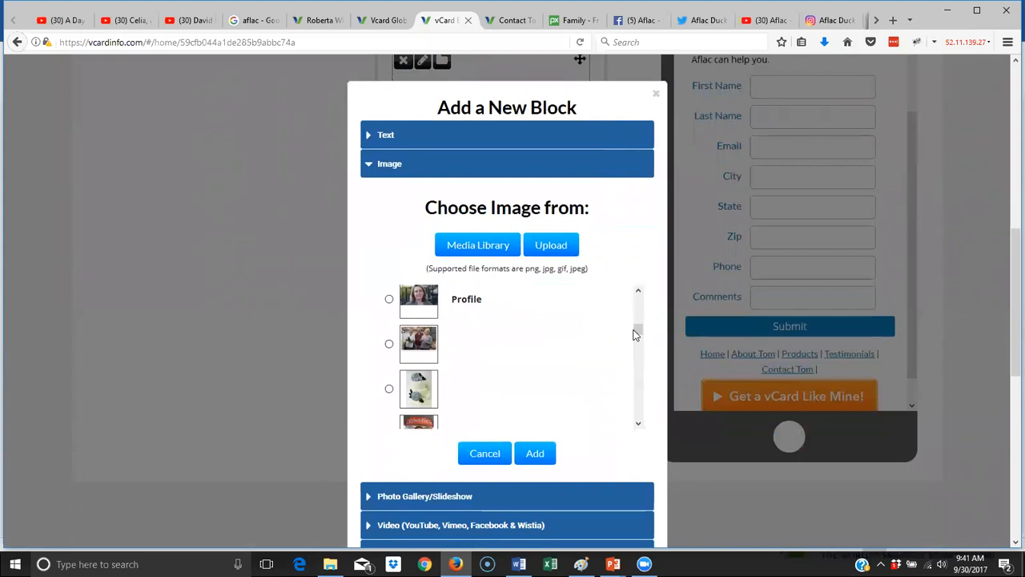
pyautogui.click(390, 345)
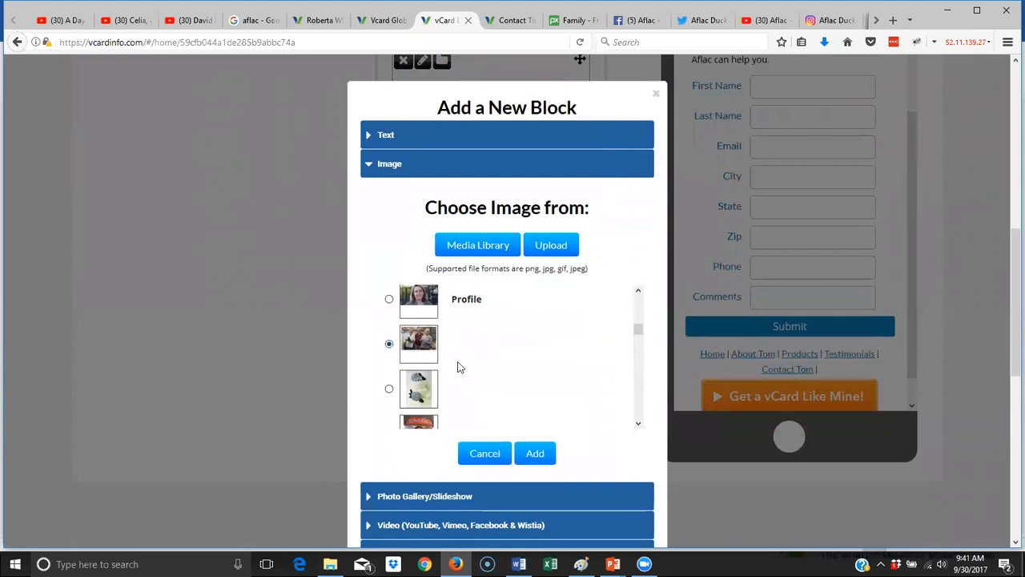
pyautogui.click(535, 453)
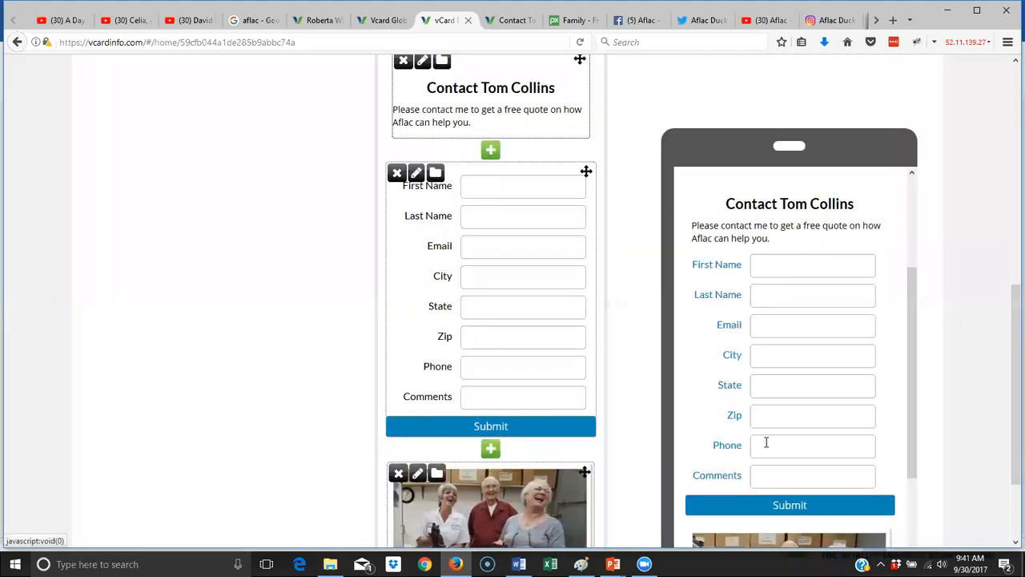
# - Republish the vCard with the new Contact Tom content and open View Live vCard
pyautogui.scroll(-1, 805, 463)
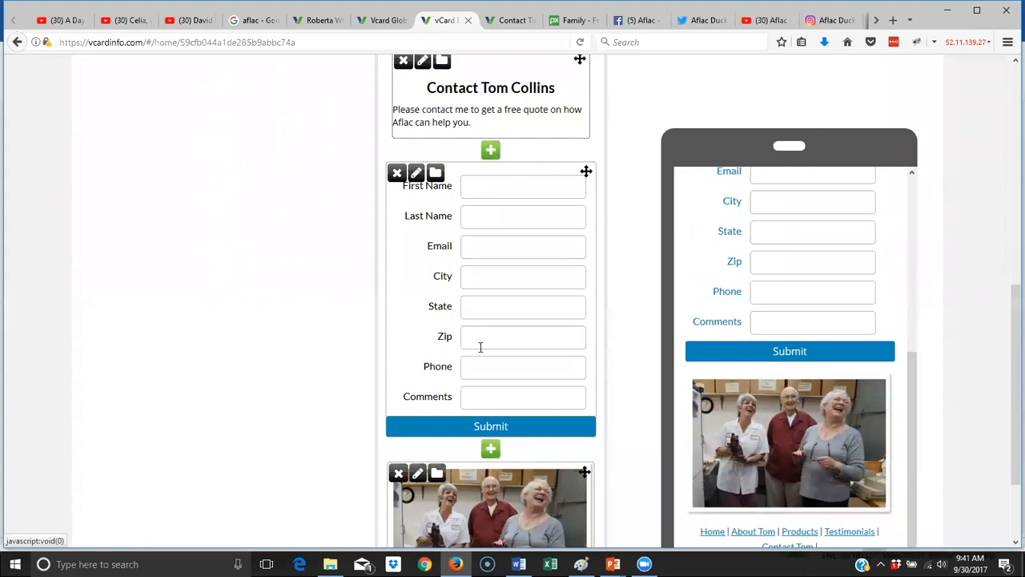
pyautogui.scroll(-3, 501, 354)
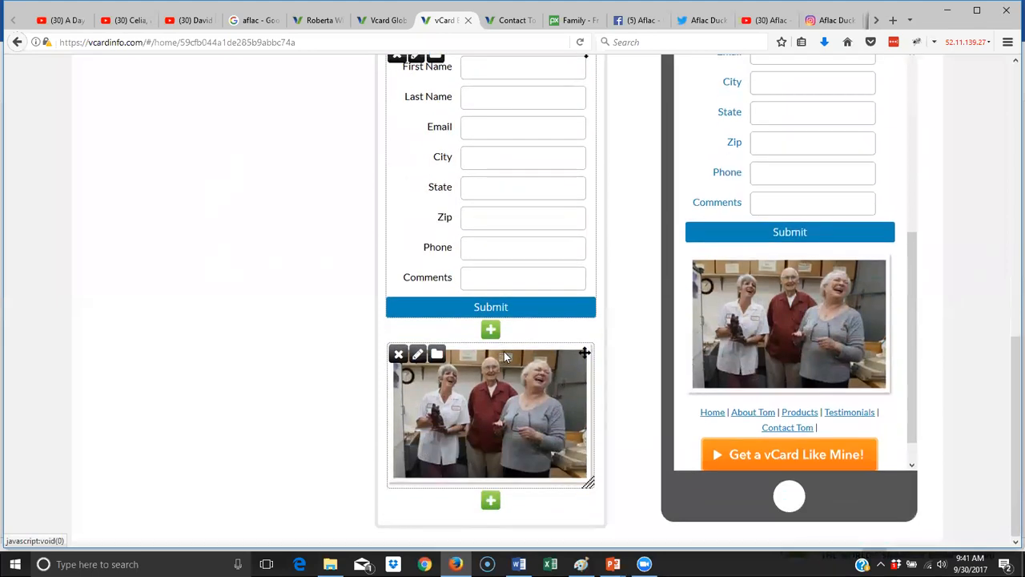
pyautogui.scroll(2, 680, 327)
pyautogui.scroll(6, 757, 293)
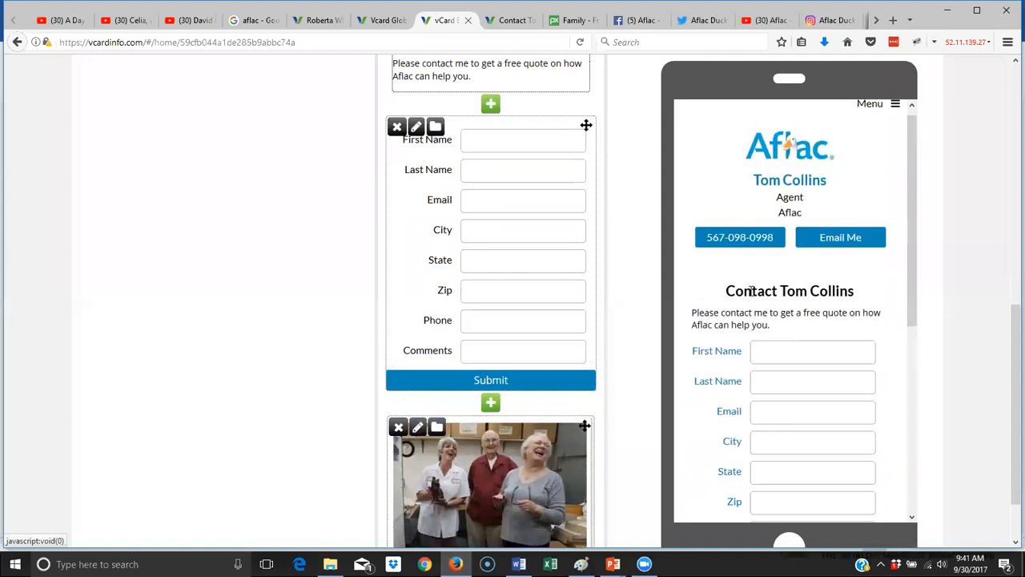
pyautogui.scroll(8, 631, 260)
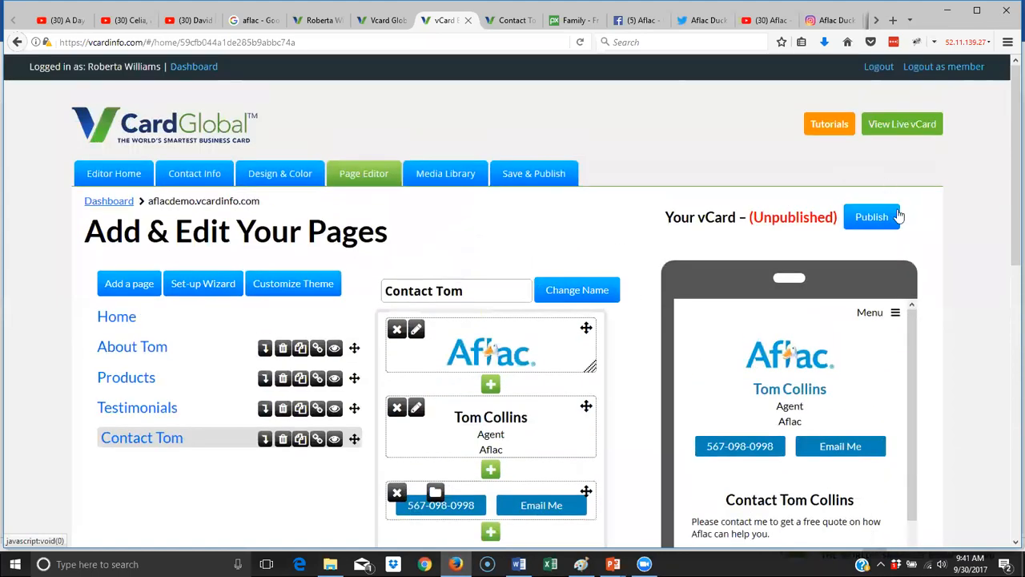
pyautogui.click(881, 216)
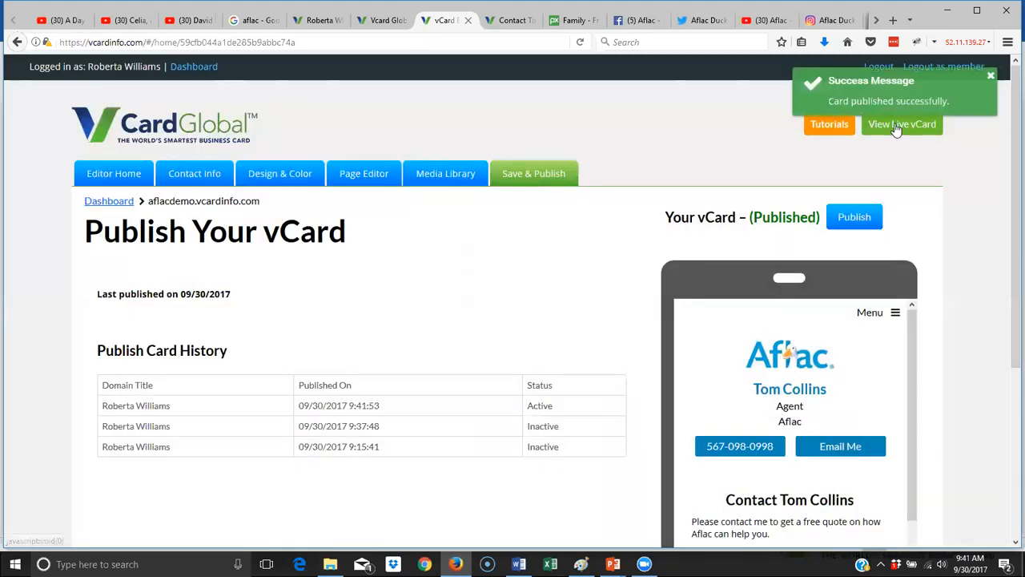
pyautogui.click(894, 128)
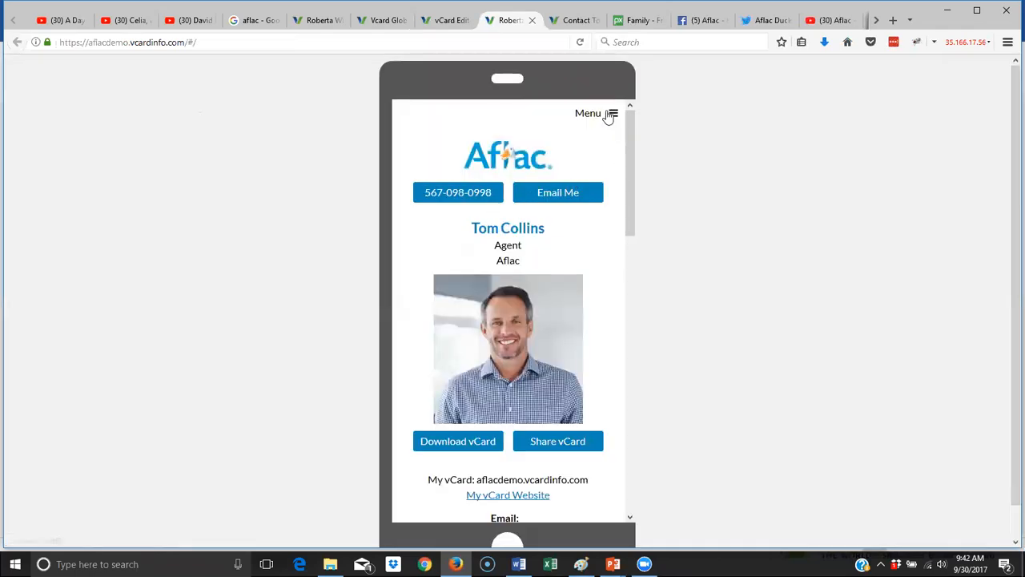
# - On the live Contact Tom page, enter a test first name, last name and e-mail address
pyautogui.moveTo(629, 164); pyautogui.dragTo(664, 474)
pyautogui.click(497, 450)
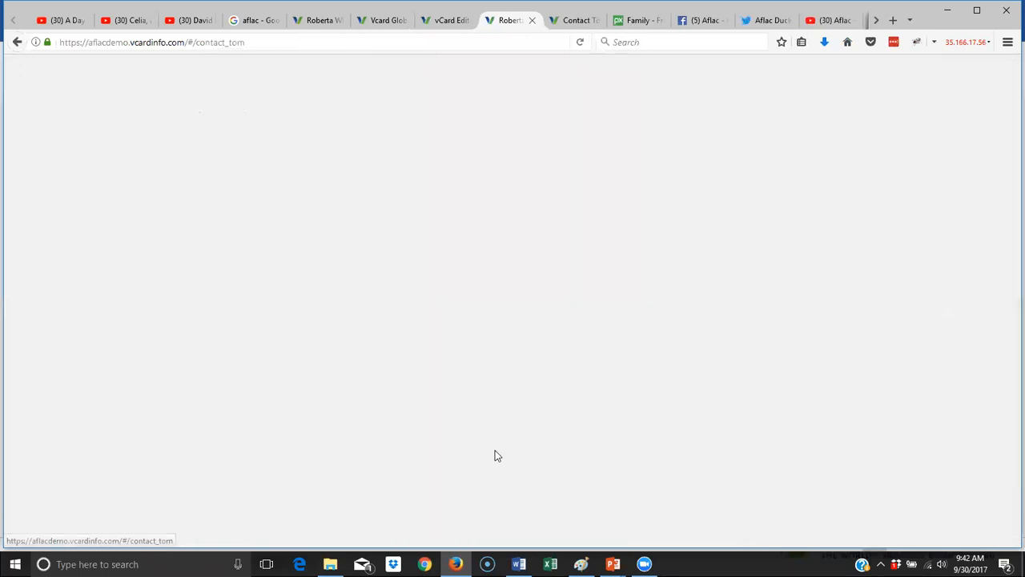
pyautogui.click(495, 361)
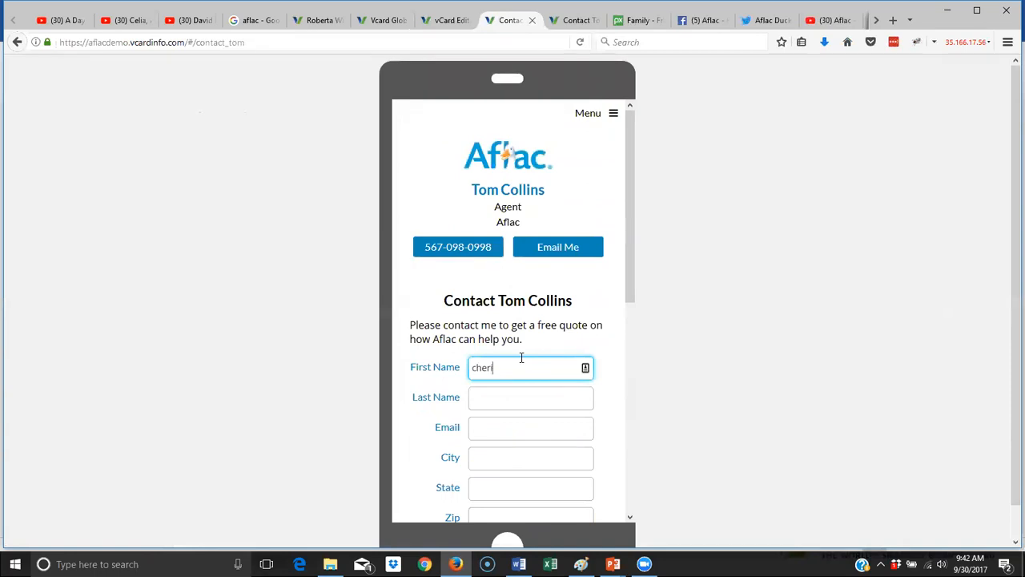
pyautogui.press('Tab')
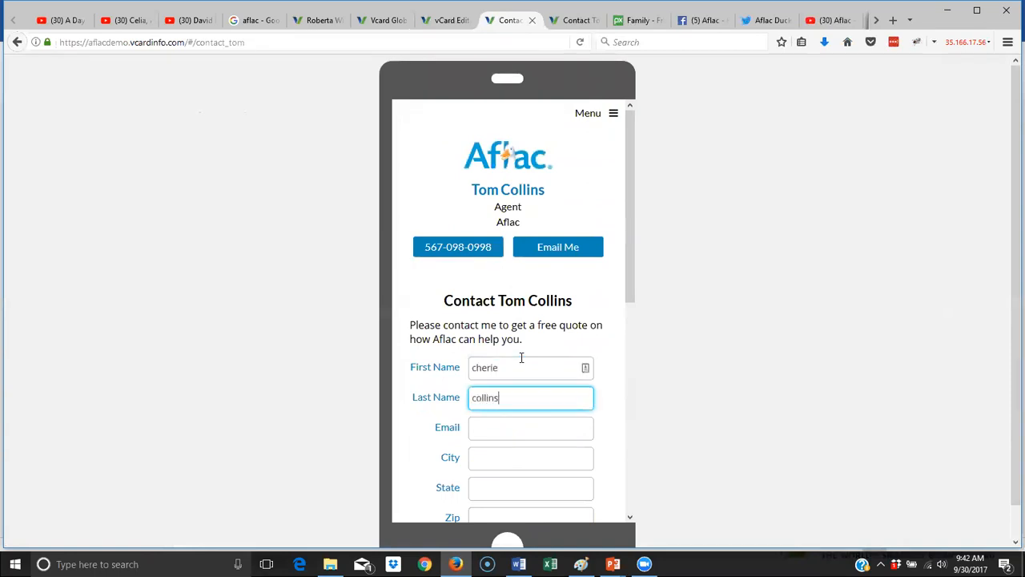
pyautogui.press('Tab')
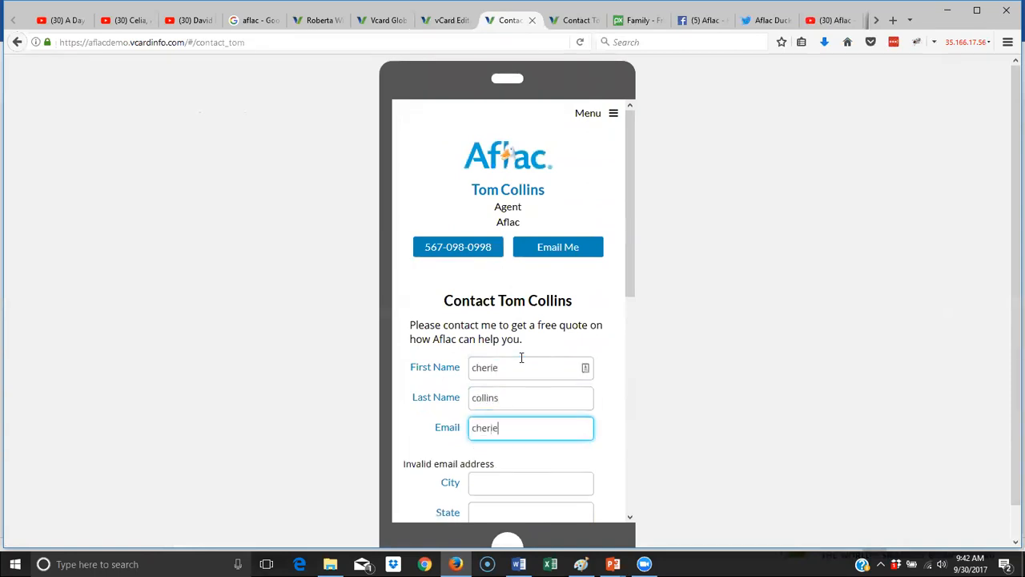
pyautogui.press('Tab')
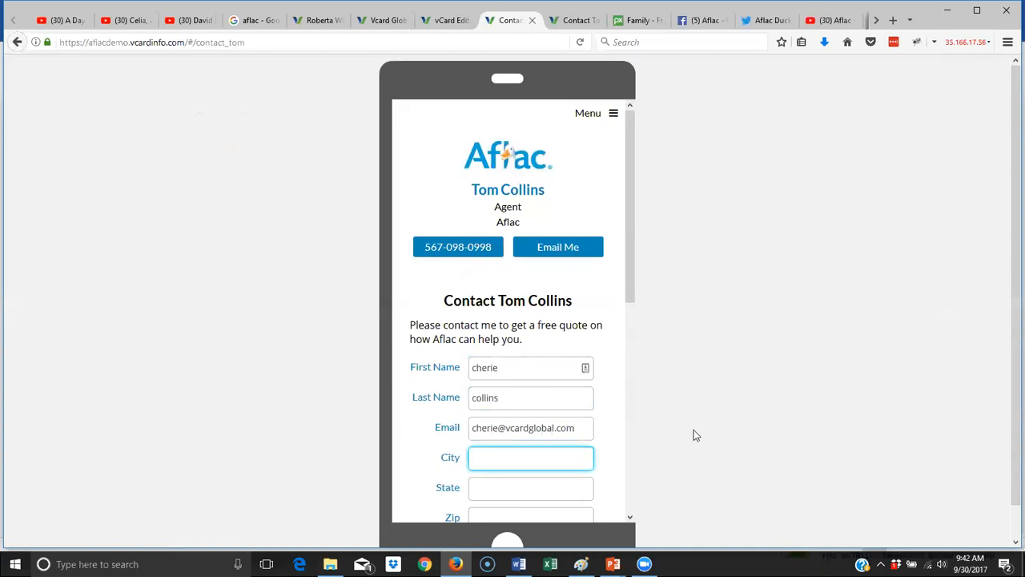
# - Enter 'Comments' in the Comments box, submit the form, and return to the editor tab
pyautogui.scroll(-1, 681, 424)
pyautogui.scroll(-3, 512, 344)
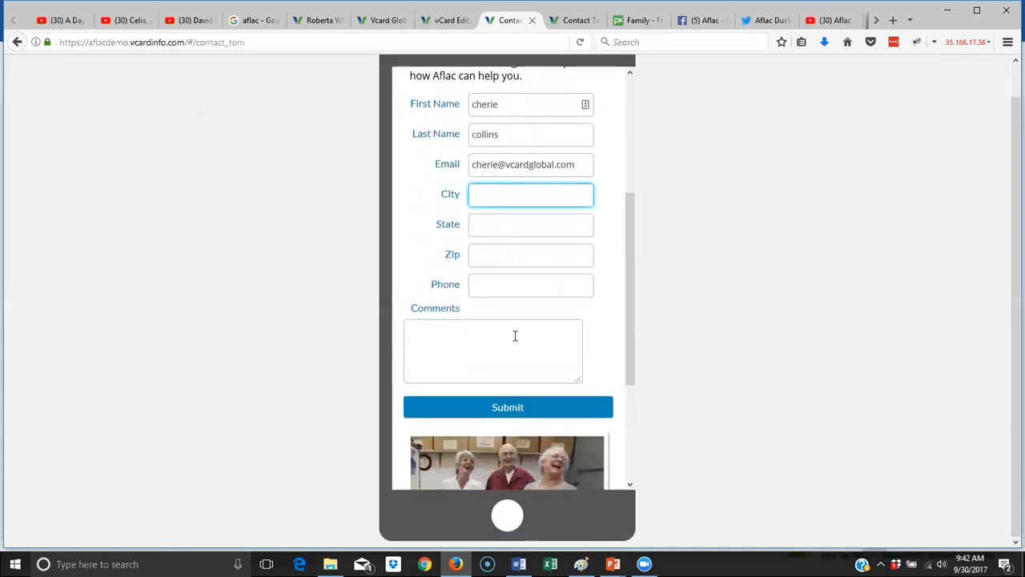
pyautogui.click(509, 353)
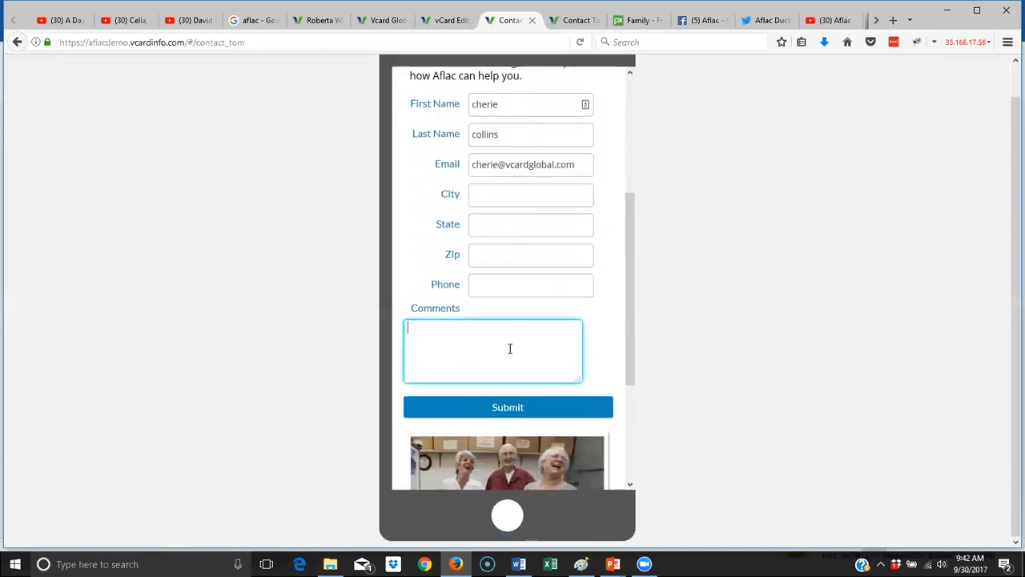
pyautogui.write('Comments')
pyautogui.click(534, 408)
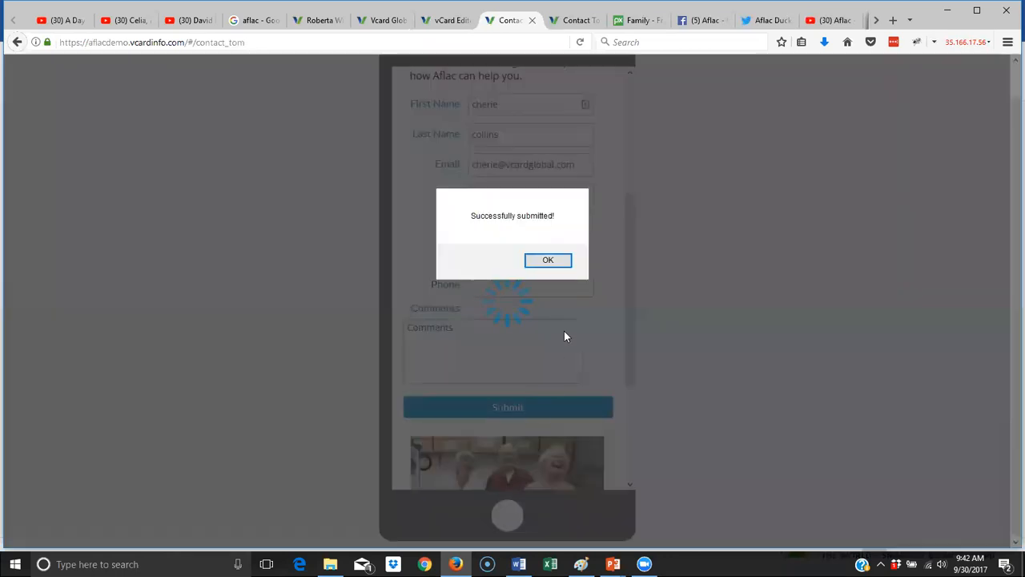
pyautogui.click(544, 265)
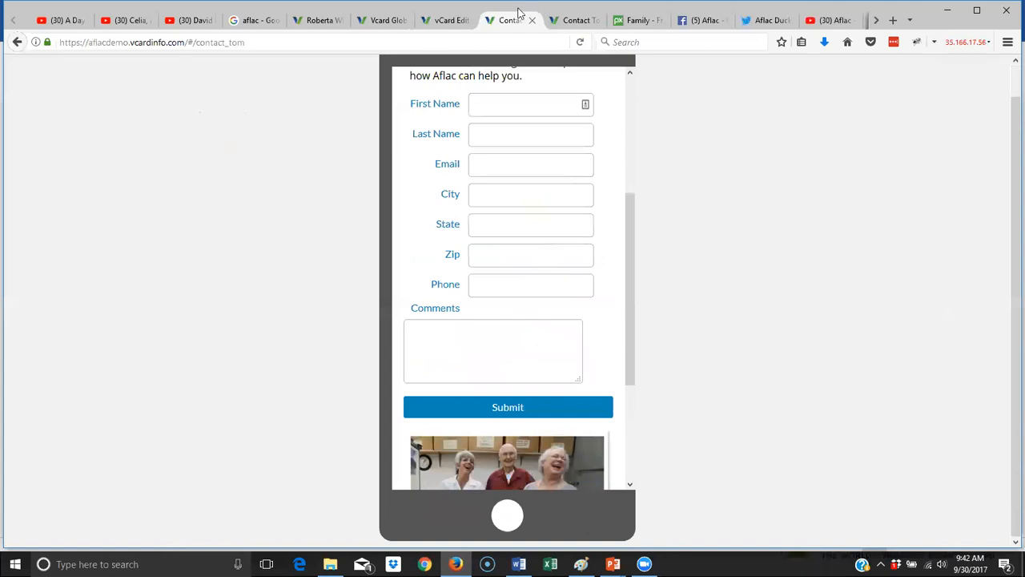
pyautogui.click(447, 20)
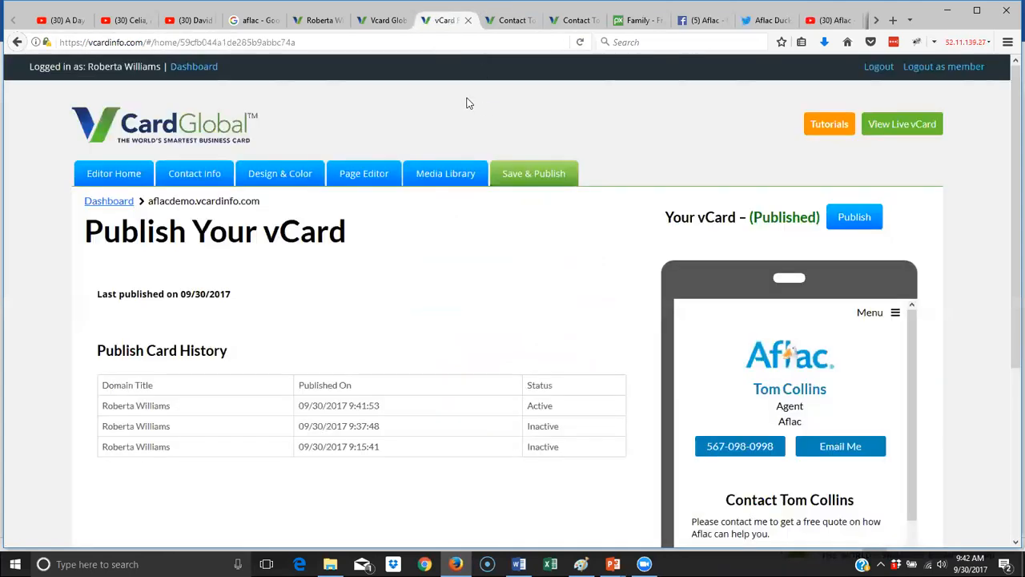
# - From Editor Home, open View All under Contact Form Leads
pyautogui.click(121, 180)
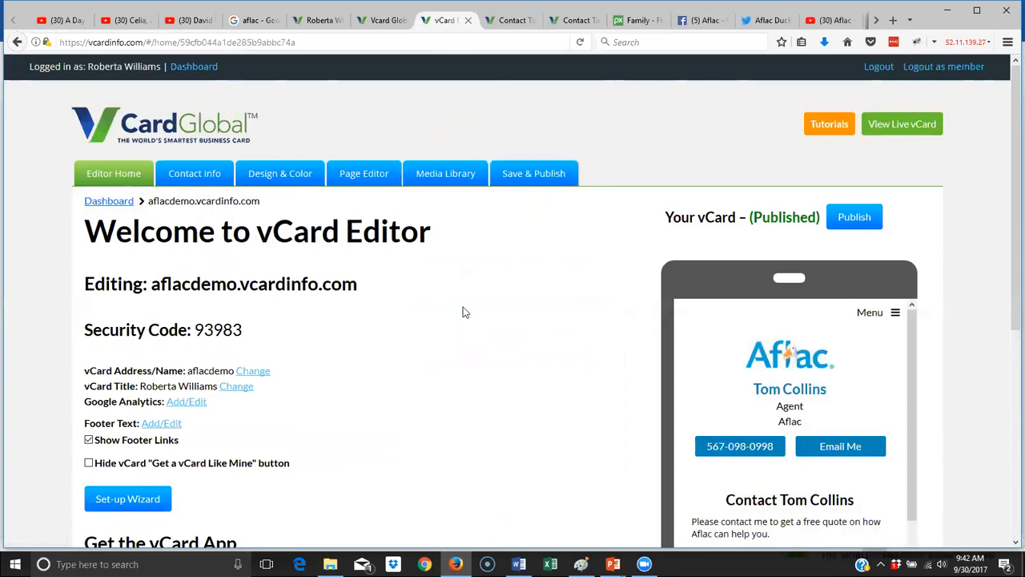
pyautogui.scroll(-5, 464, 309)
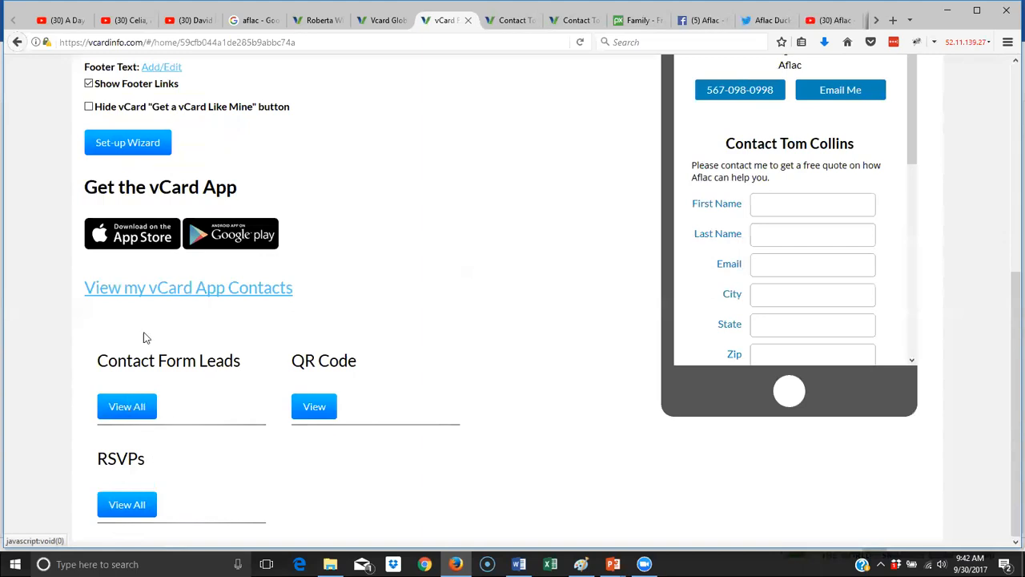
pyautogui.click(127, 408)
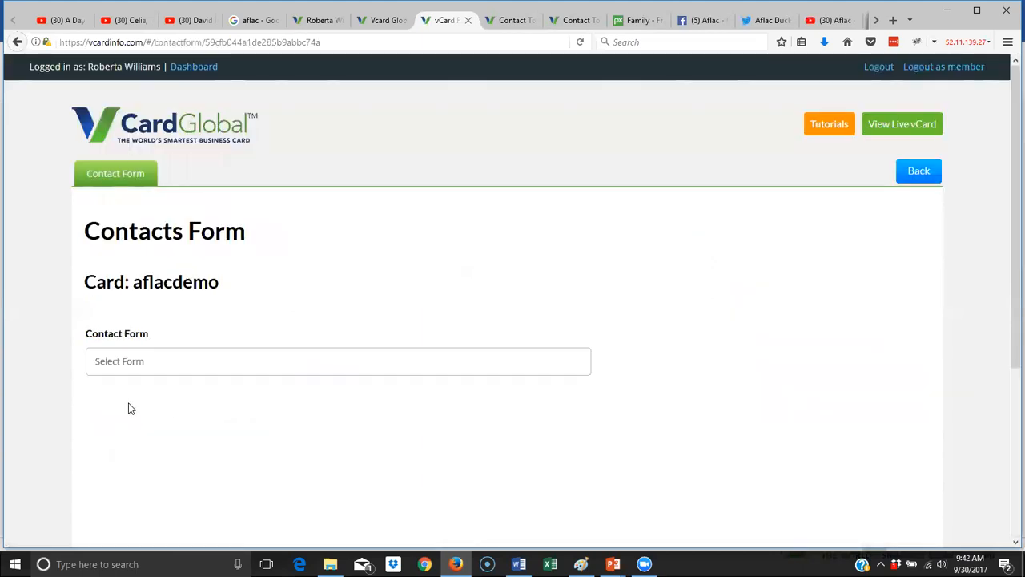
# - Choose the Contact form in Select Form to list its 09/30/17 test submission
pyautogui.click(132, 362)
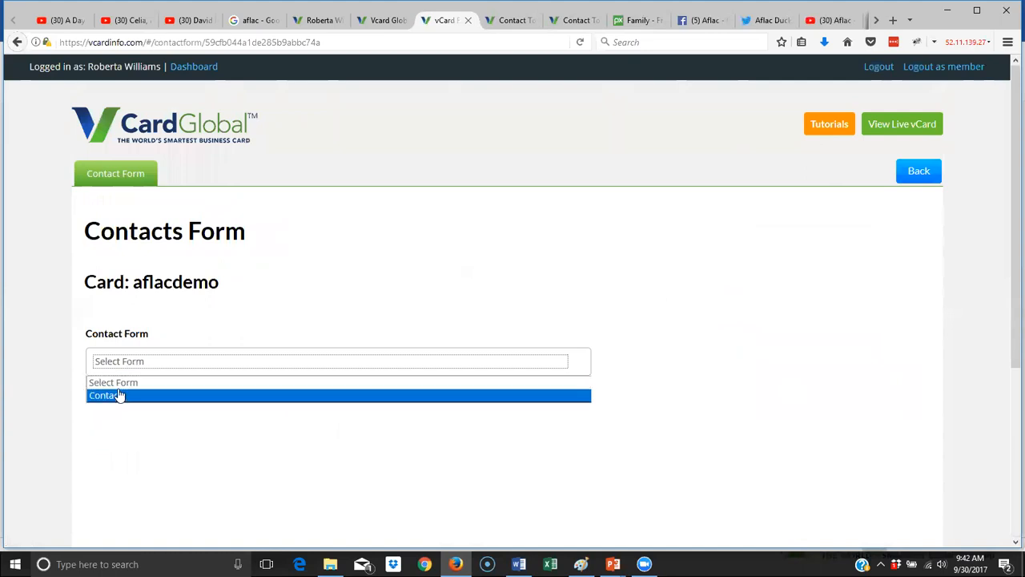
pyautogui.click(119, 396)
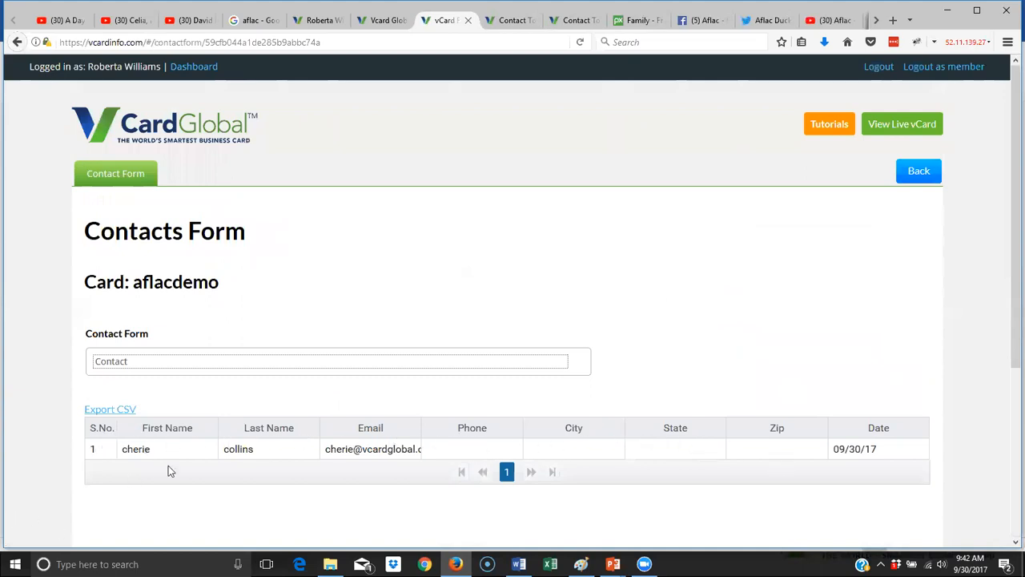
pyautogui.scroll(-2, 311, 471)
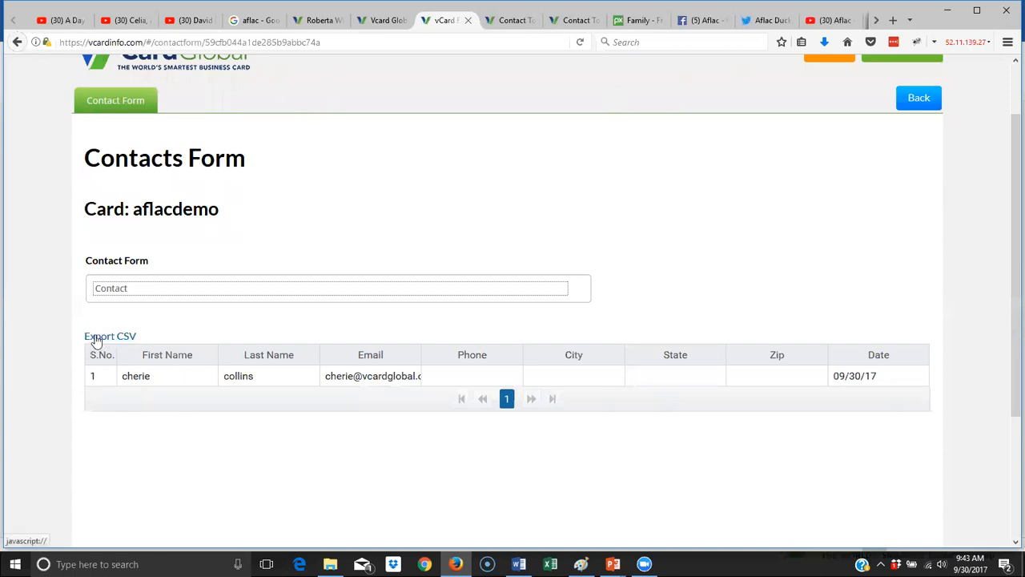
pyautogui.scroll(2, 292, 398)
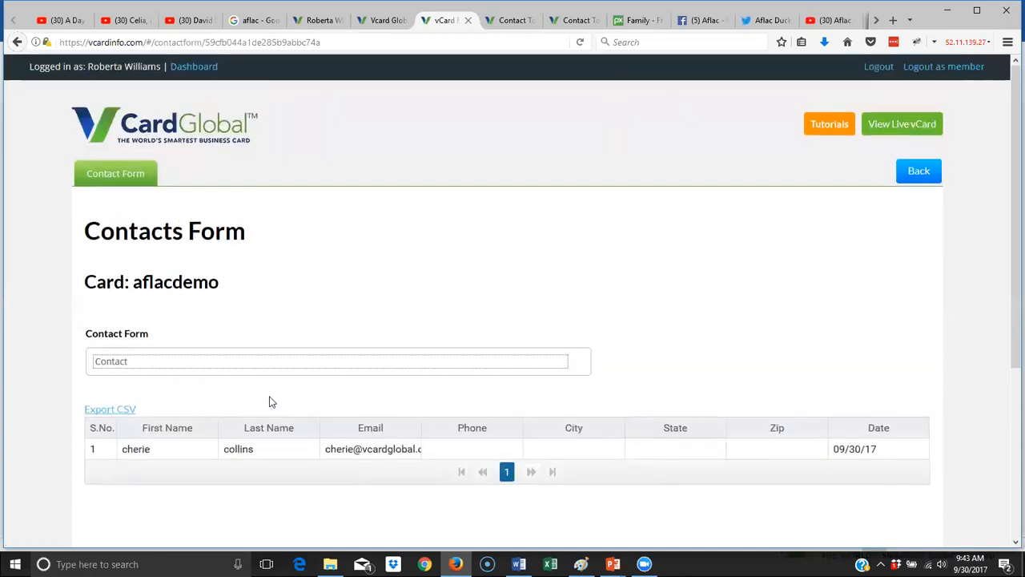